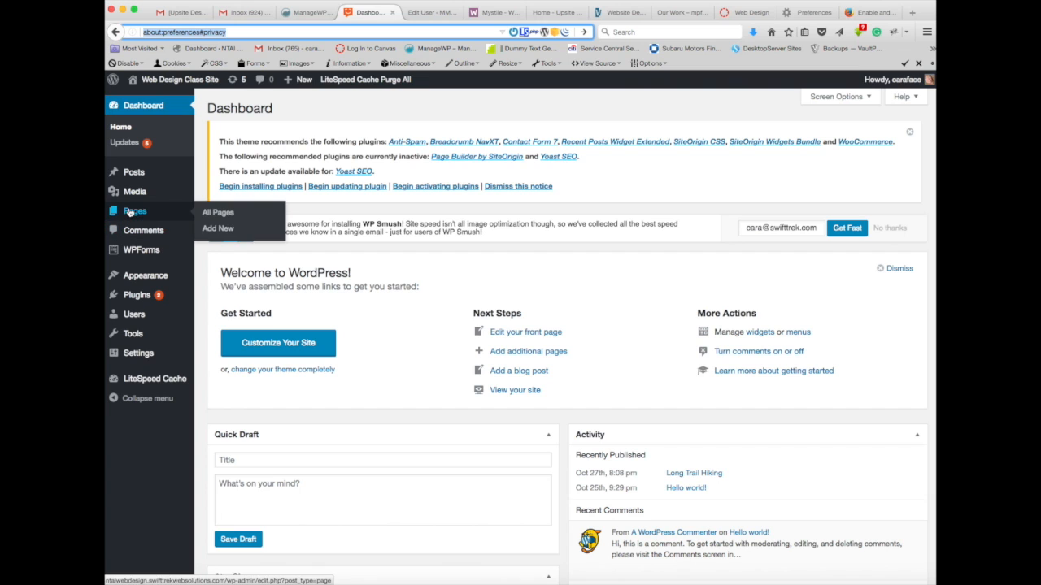
# Step: Open the Website Services page for editing from the list of all pages and dismiss the theme's plugin notice
pyautogui.click(221, 215)
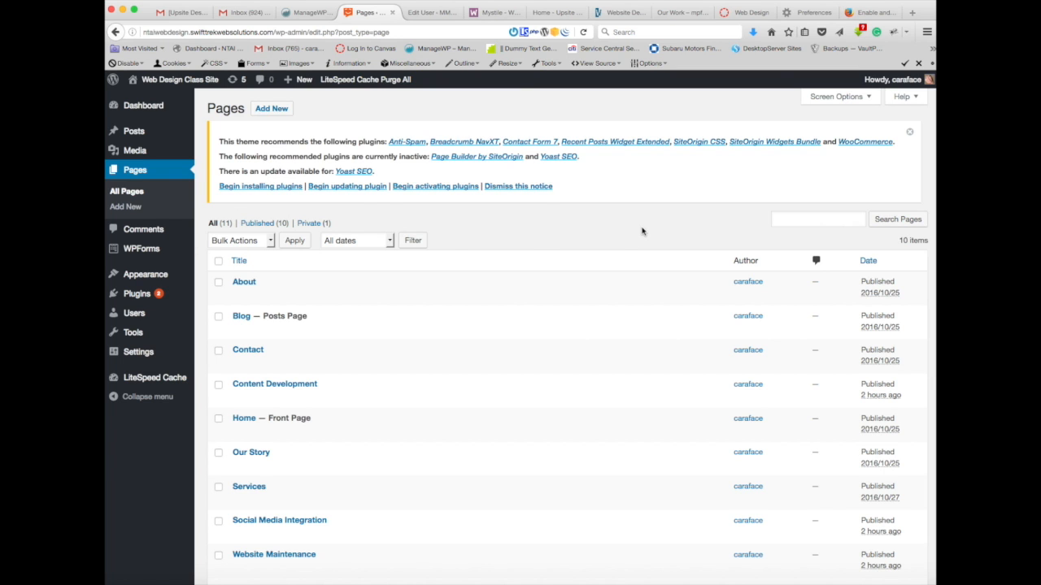
pyautogui.scroll(-3, 618, 233)
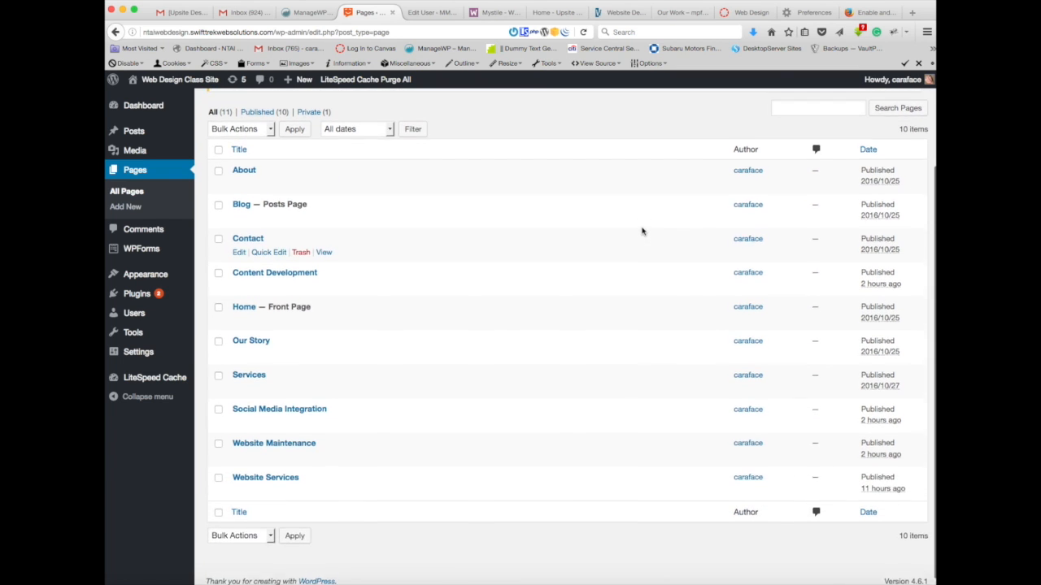
pyautogui.scroll(1, 642, 231)
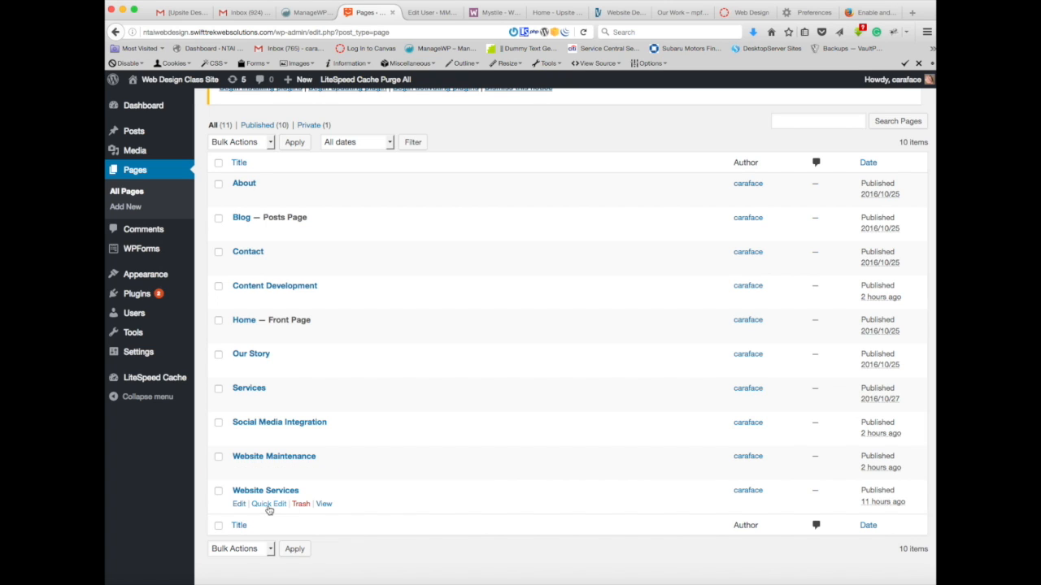
pyautogui.click(254, 495)
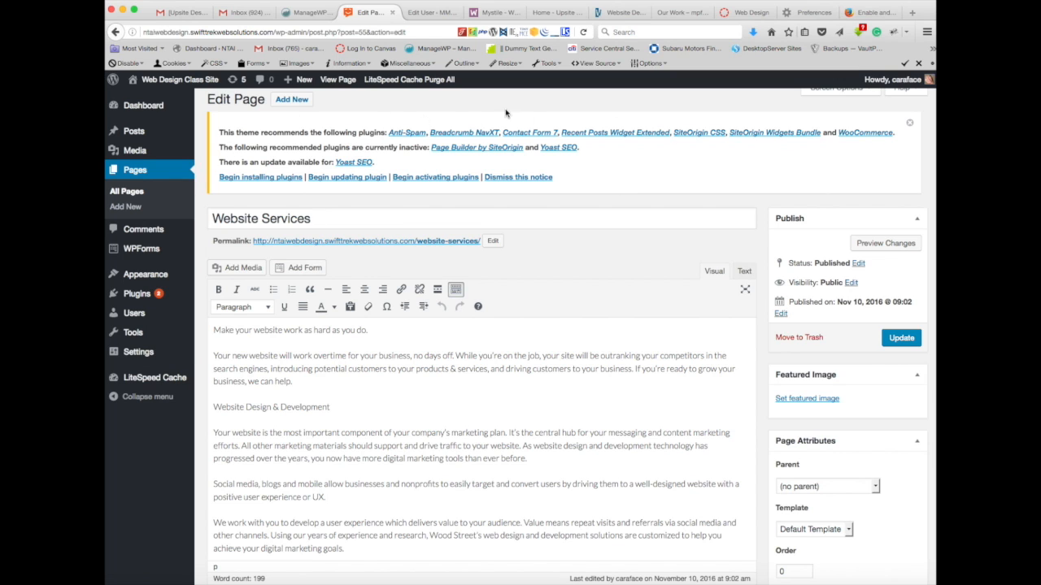
pyautogui.click(910, 123)
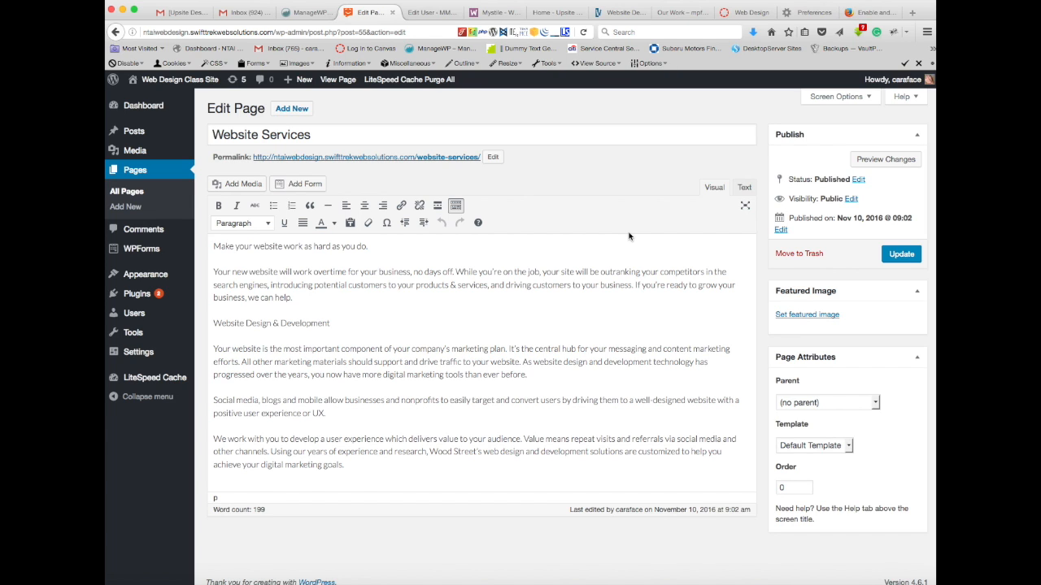
# Step: Preview the Website Services page and compare its unformatted text with the content in the editor
pyautogui.click(876, 161)
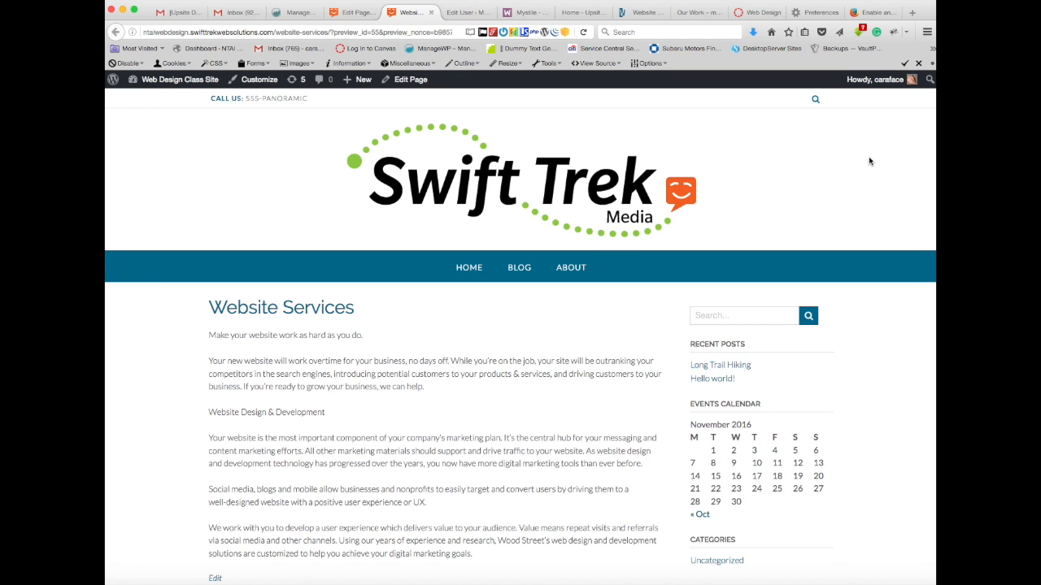
pyautogui.click(358, 13)
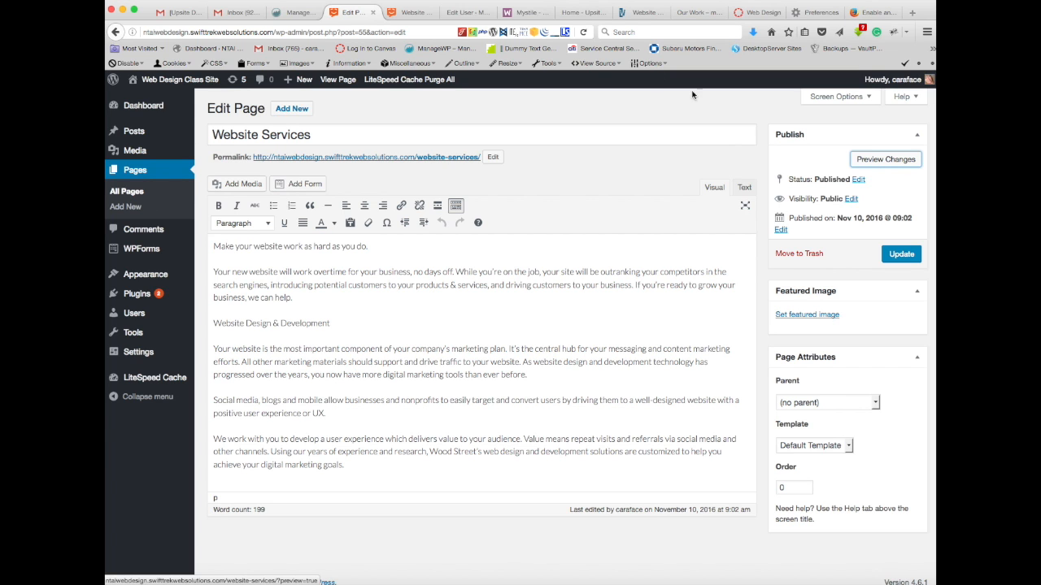
pyautogui.click(420, 13)
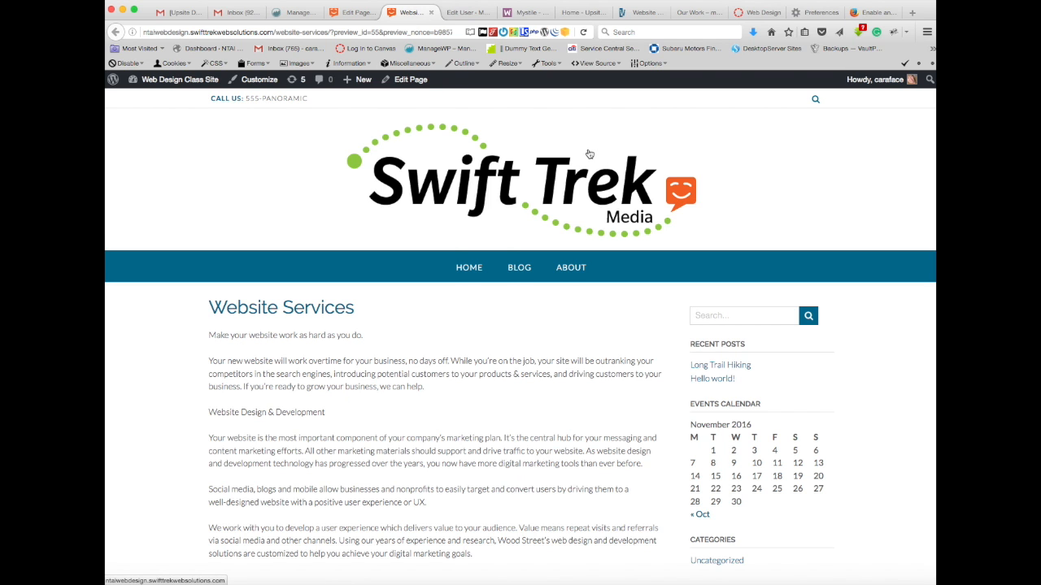
pyautogui.scroll(-5, 590, 153)
pyautogui.scroll(5, 589, 153)
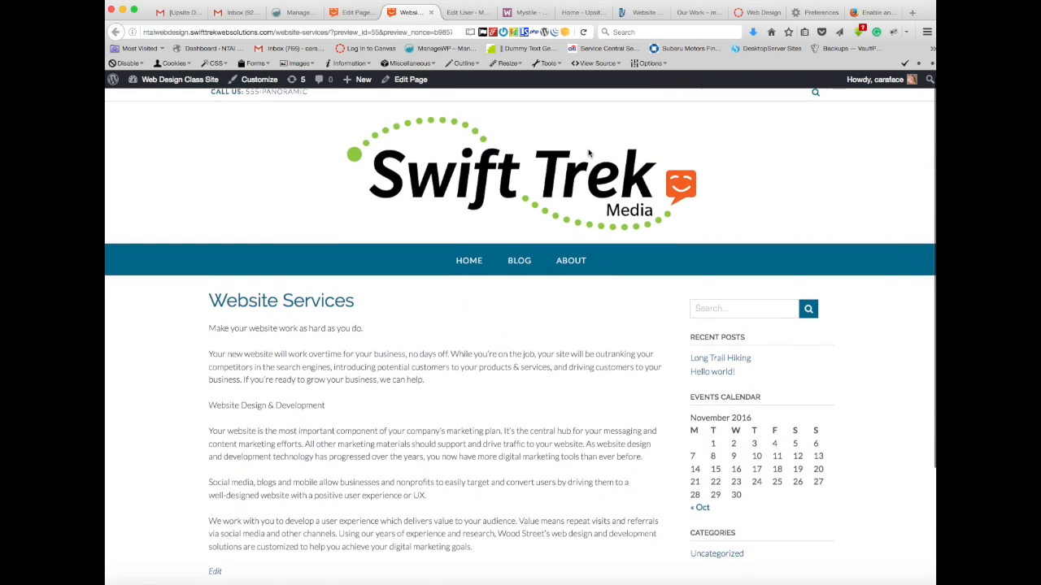
pyautogui.scroll(-1, 589, 153)
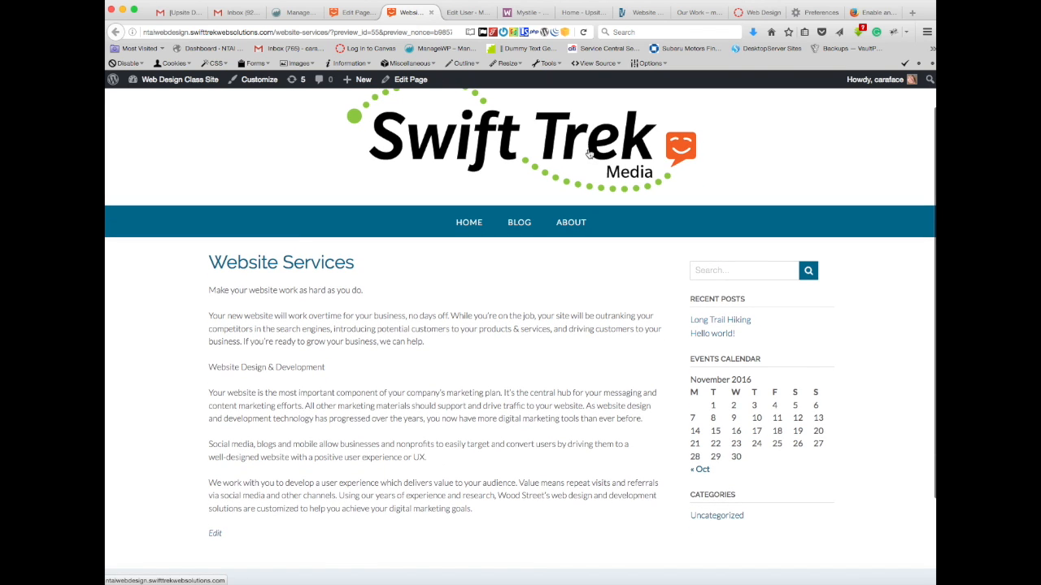
pyautogui.scroll(1, 480, 184)
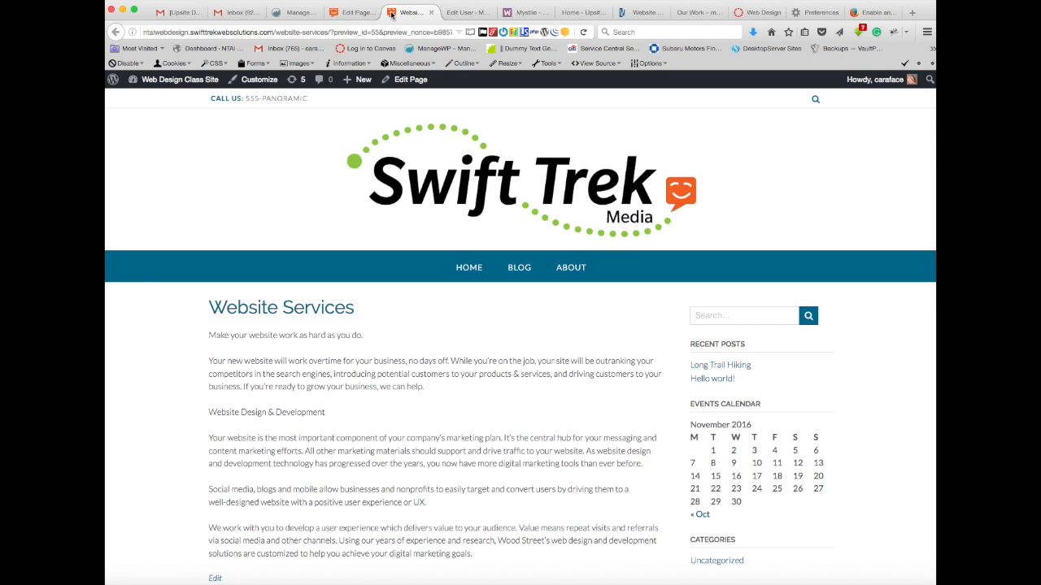
pyautogui.click(354, 12)
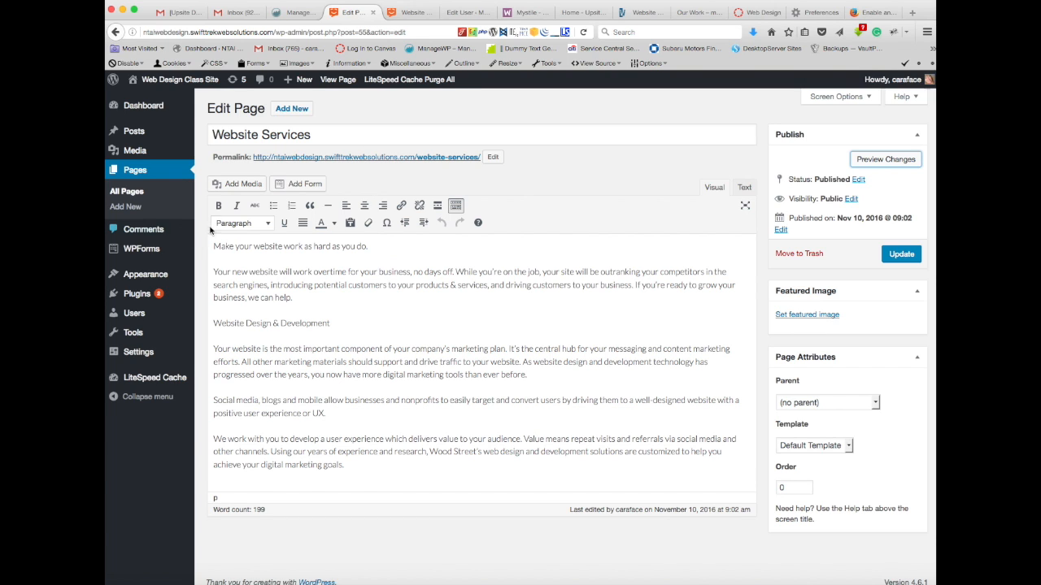
# Step: Toggle the editor's second row of formatting tools off and on, and look over the available paragraph and heading styles
pyautogui.click(457, 205)
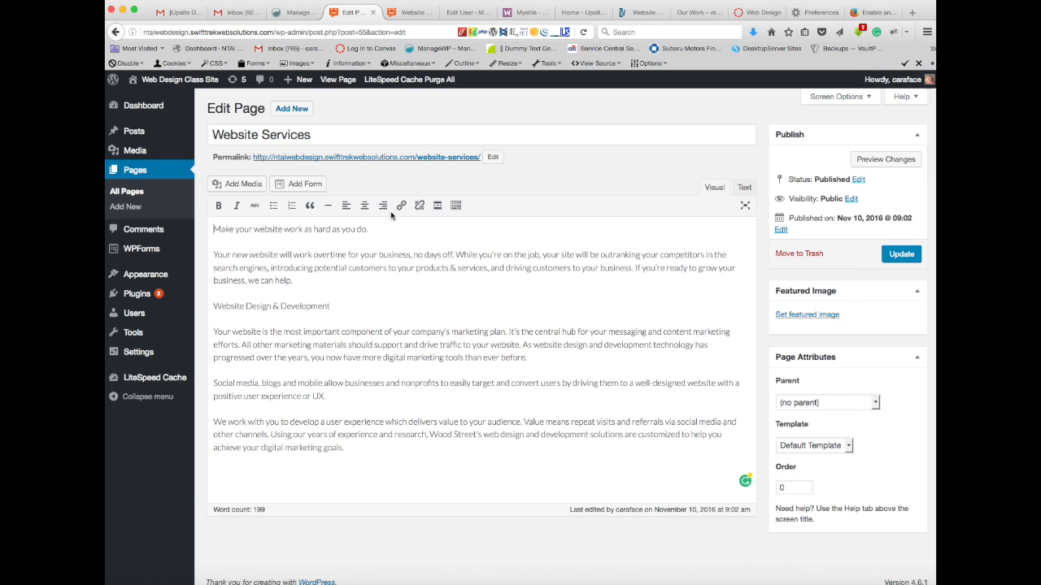
pyautogui.click(458, 208)
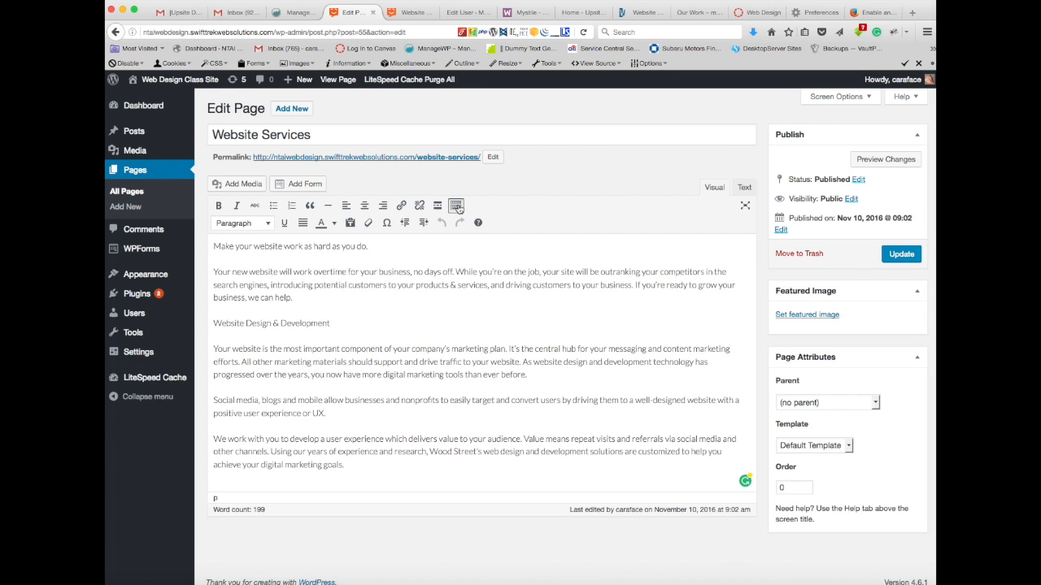
pyautogui.click(457, 206)
pyautogui.click(456, 206)
pyautogui.click(267, 224)
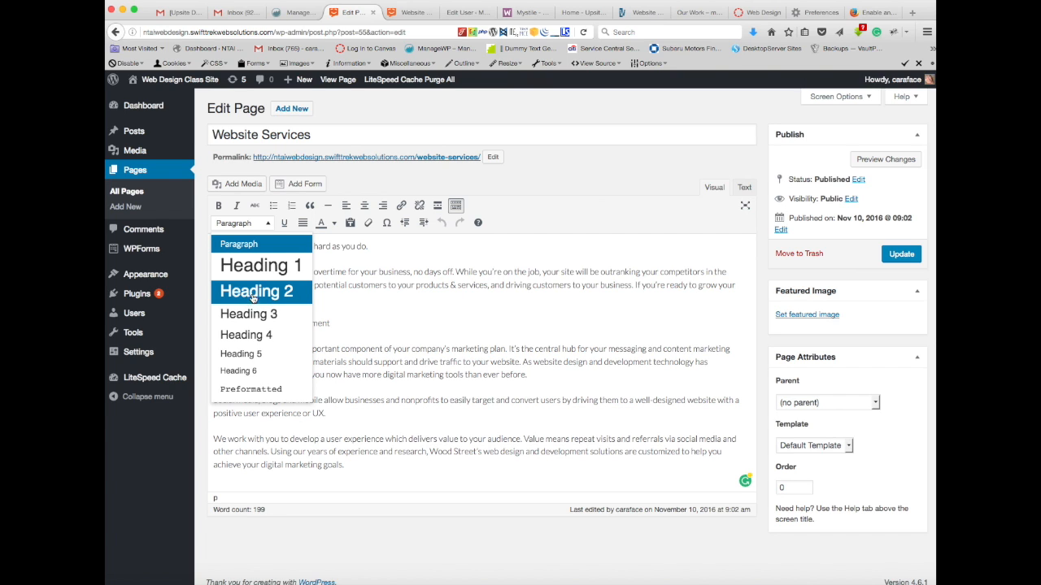
pyautogui.click(409, 258)
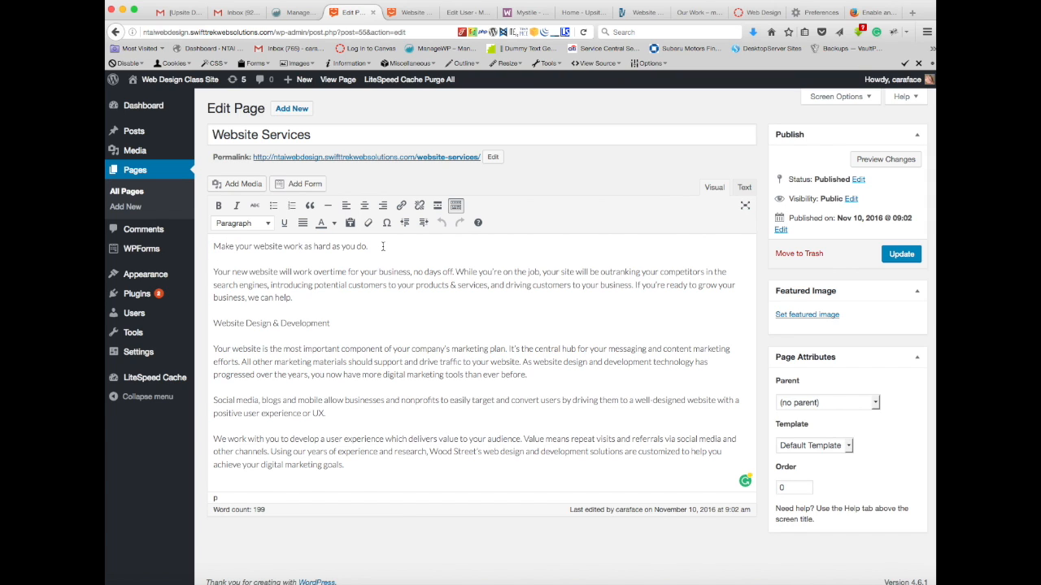
# Step: Format the opening line "Make your website work as hard as you do." as Heading 2
pyautogui.moveTo(381, 246); pyautogui.dragTo(198, 248)
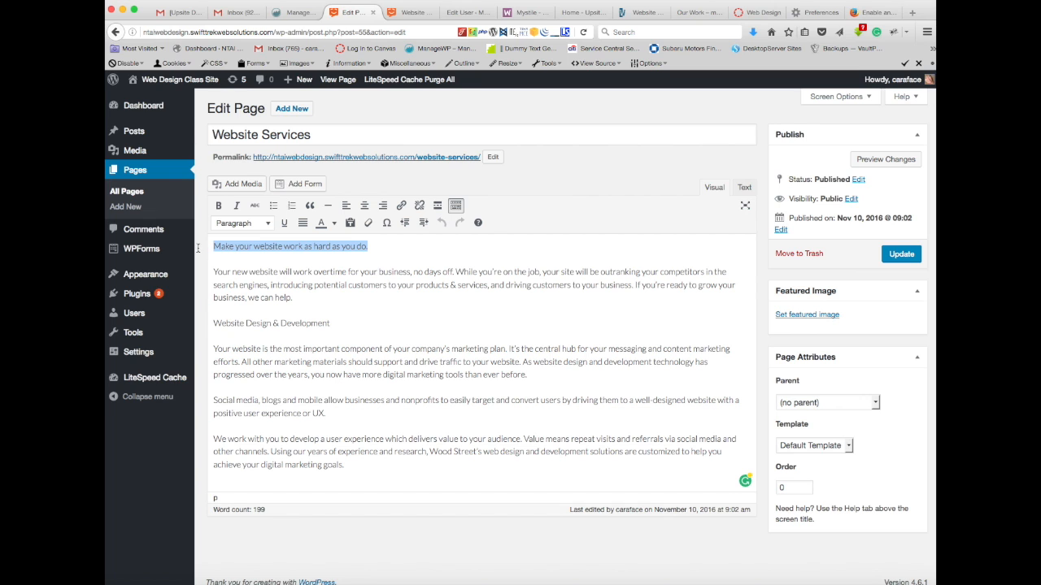
pyautogui.click(266, 225)
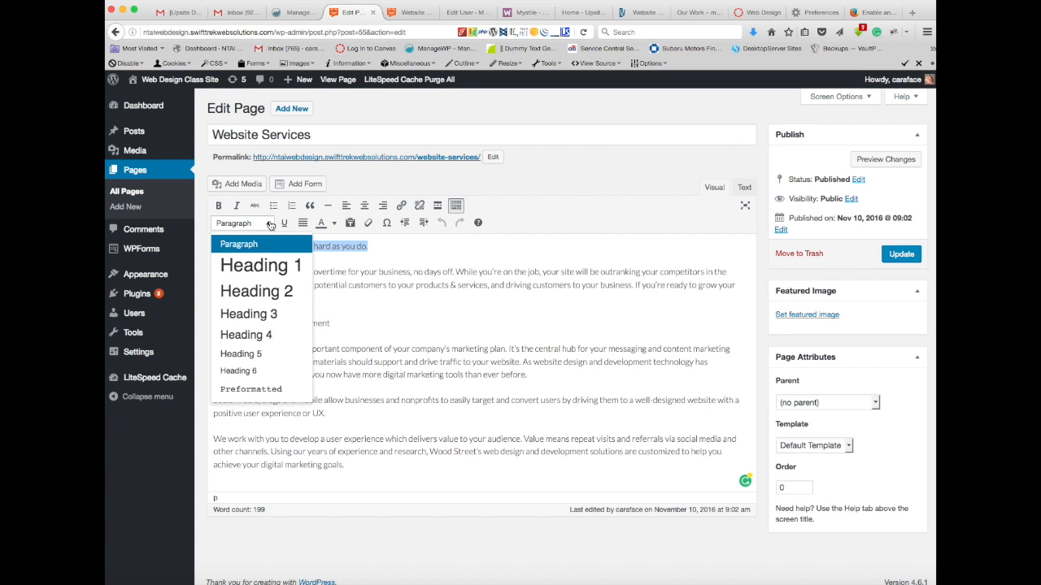
pyautogui.click(271, 294)
pyautogui.click(560, 245)
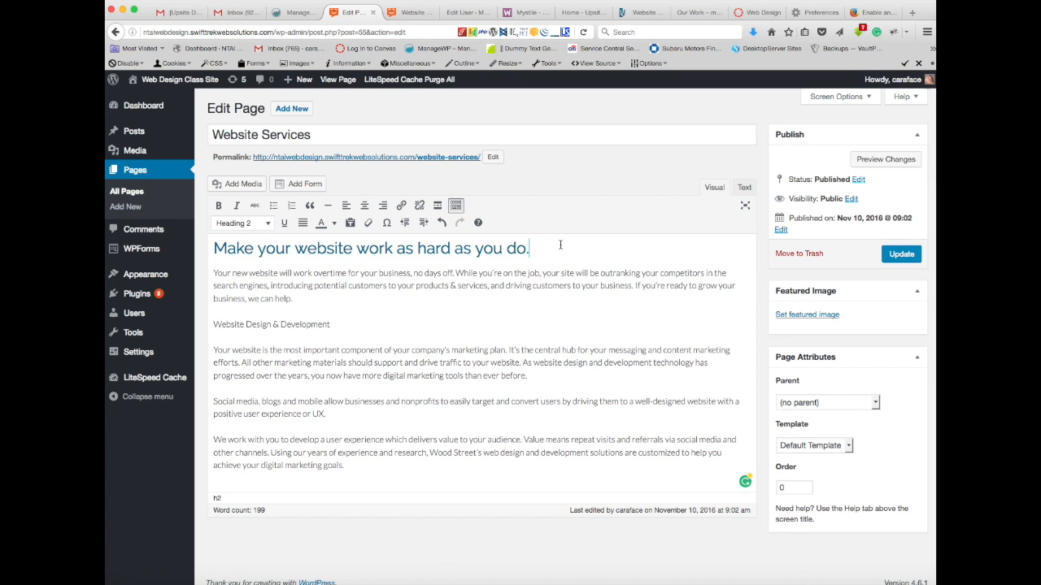
# Step: Compare the Heading 2 line in the editor with the same line on the open page preview
pyautogui.click(411, 15)
pyautogui.click(356, 13)
pyautogui.click(419, 14)
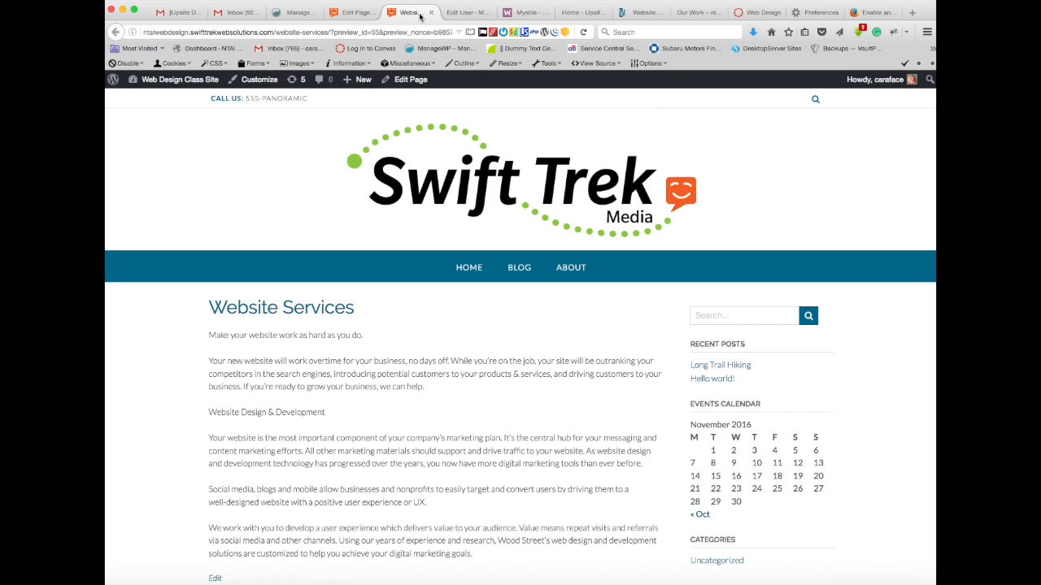
pyautogui.click(361, 13)
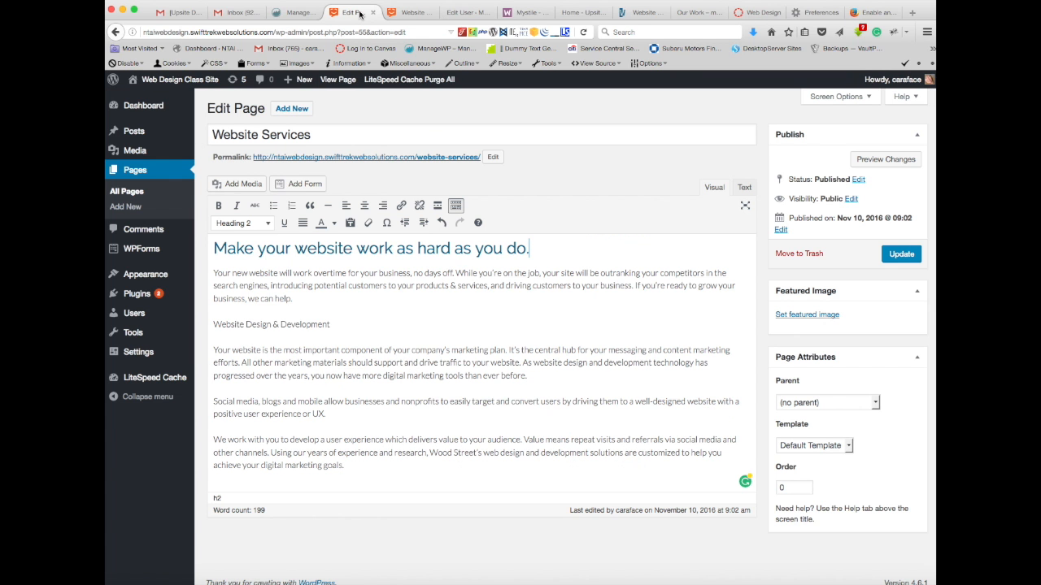
pyautogui.click(413, 14)
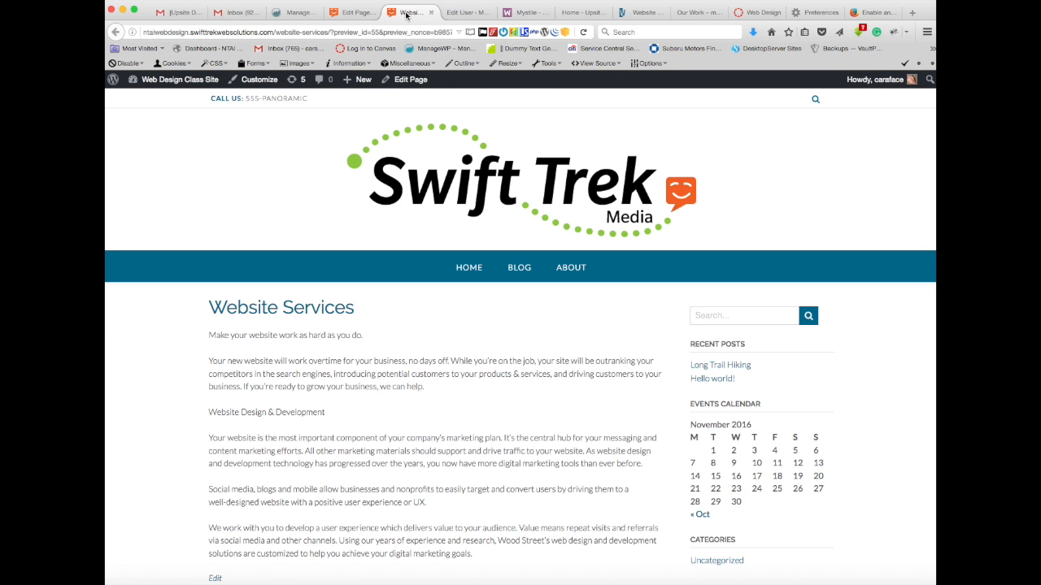
pyautogui.click(361, 13)
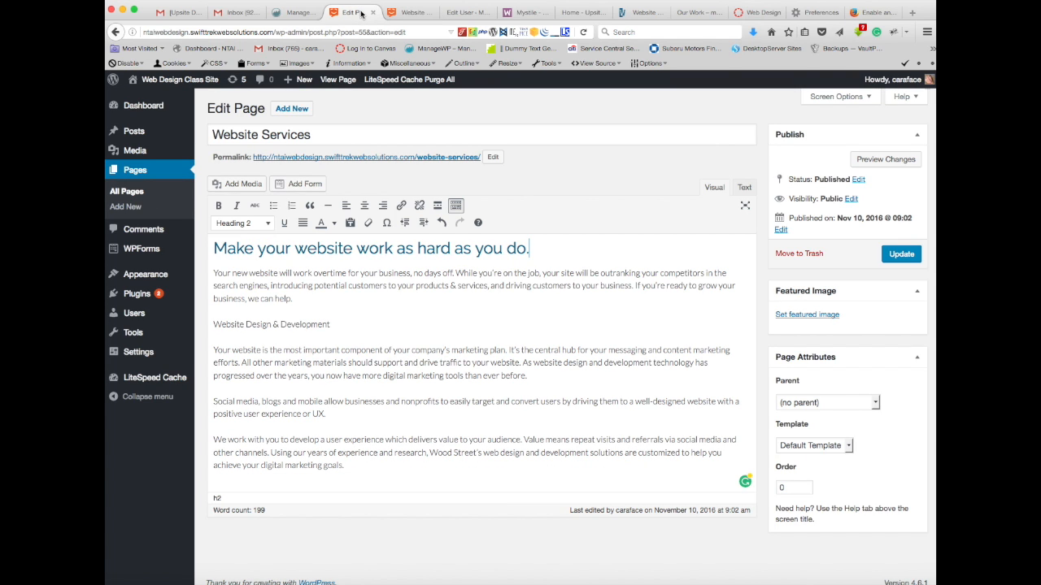
pyautogui.click(530, 248)
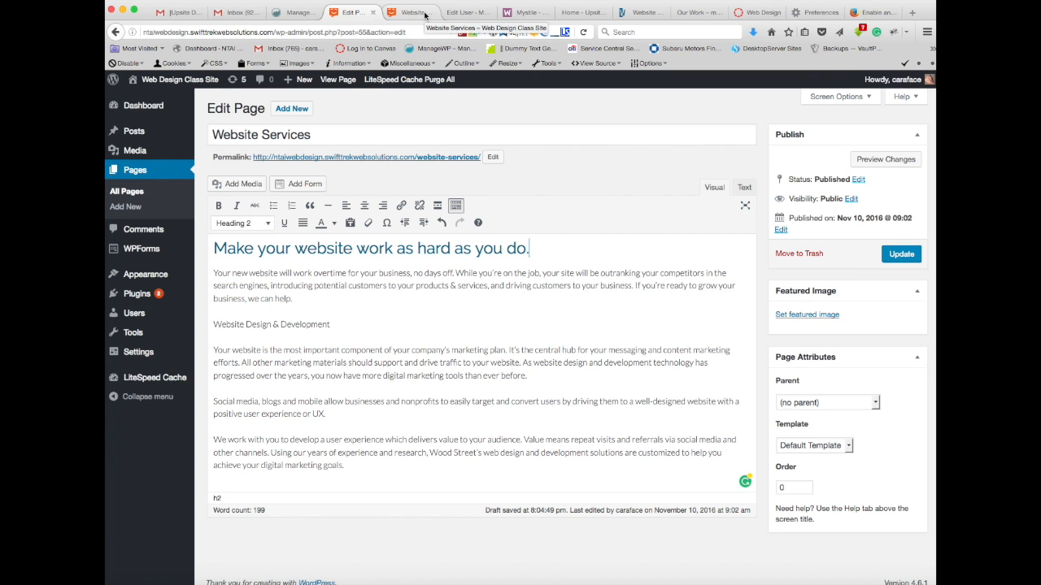
pyautogui.click(424, 14)
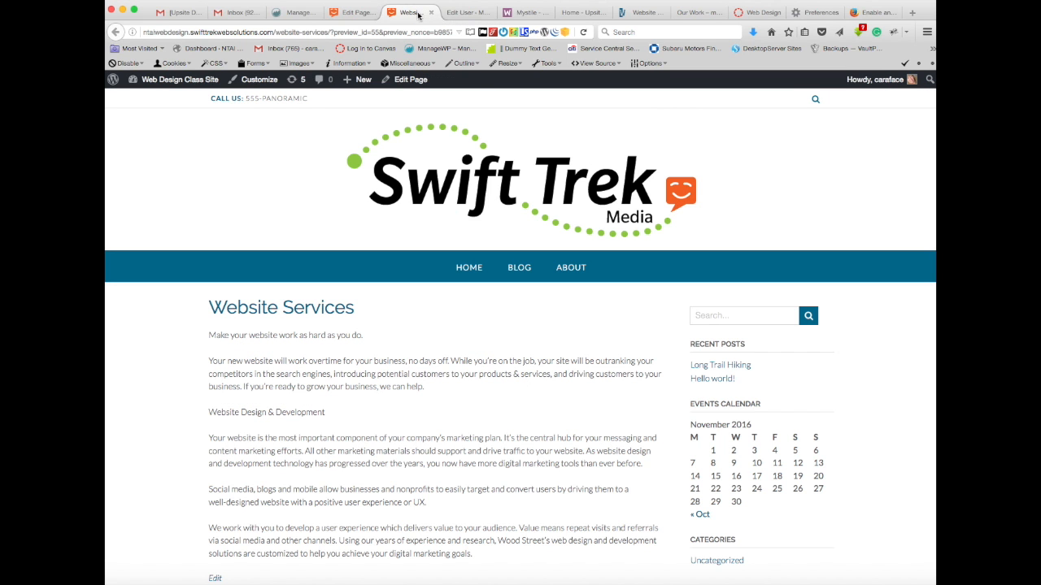
pyautogui.click(353, 12)
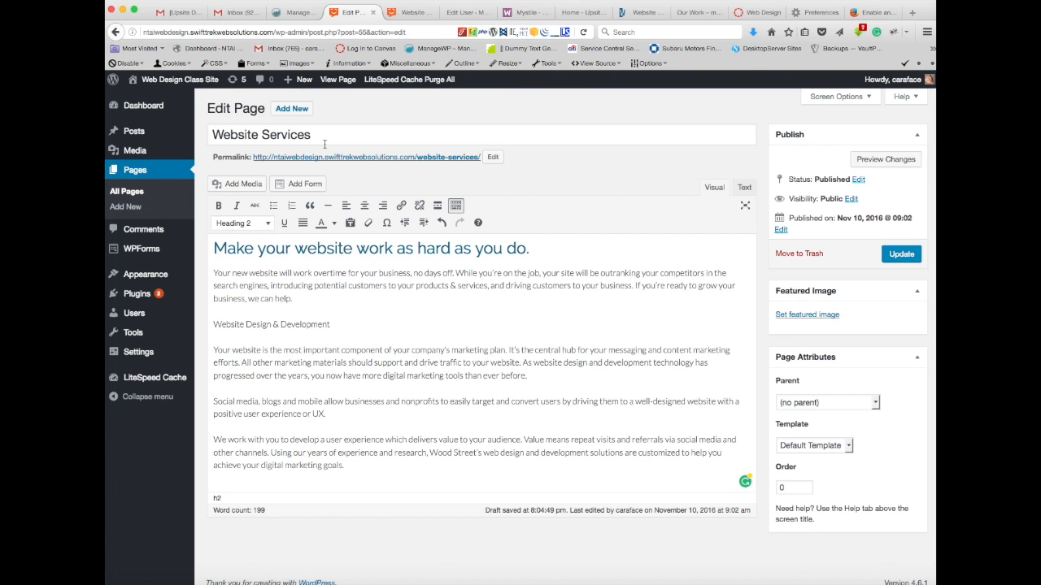
# Step: Update the page with the new heading and reopen Website Services for editing from the list of all pages
pyautogui.click(899, 255)
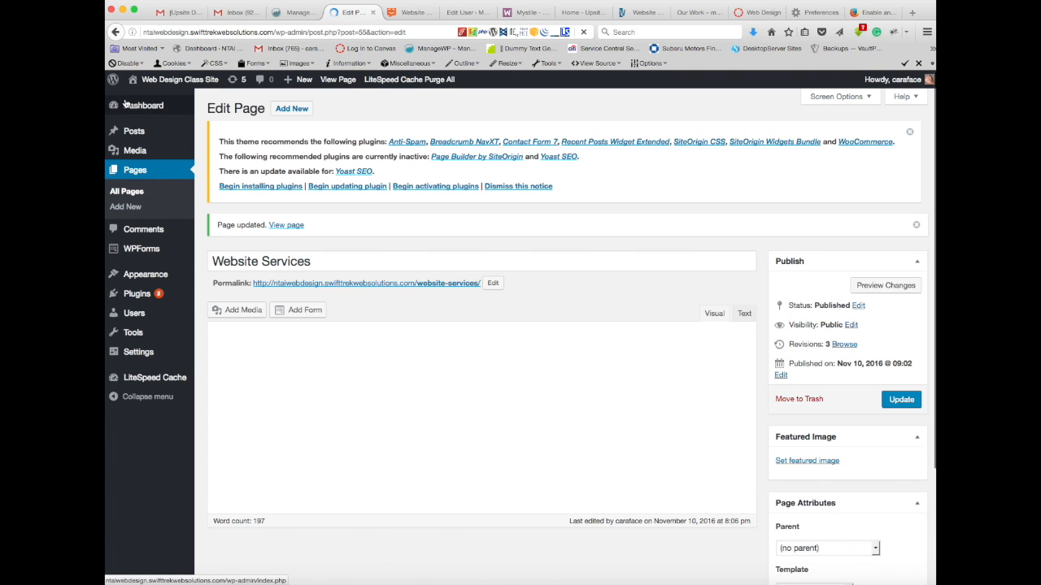
pyautogui.click(136, 171)
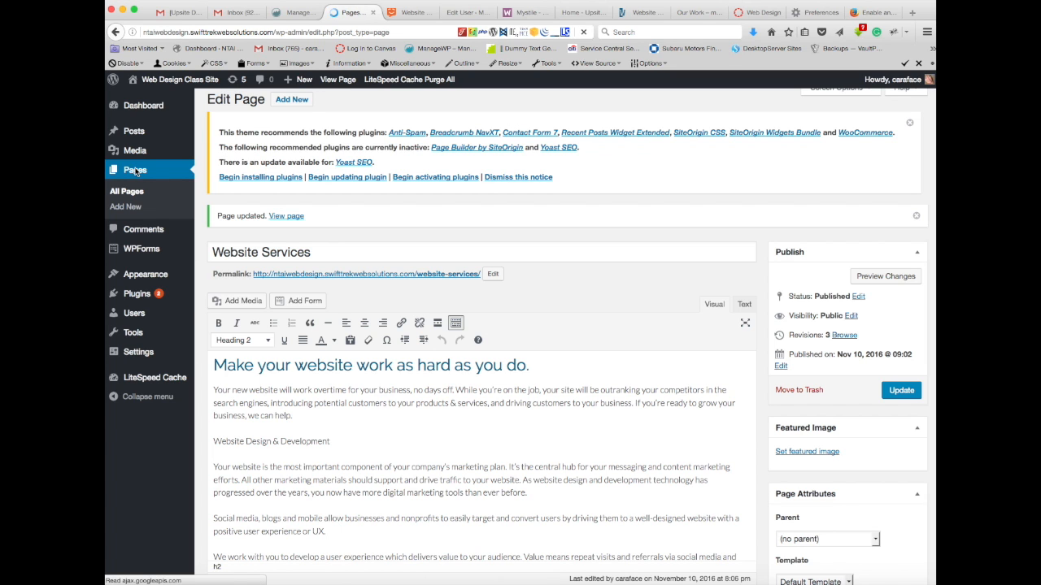
pyautogui.scroll(-2, 398, 451)
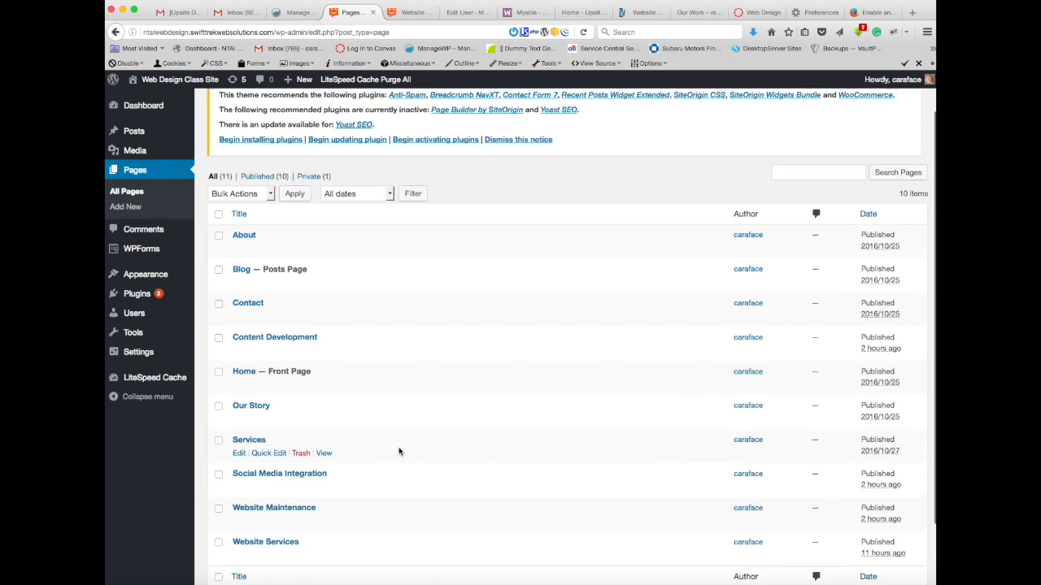
pyautogui.scroll(-2, 398, 451)
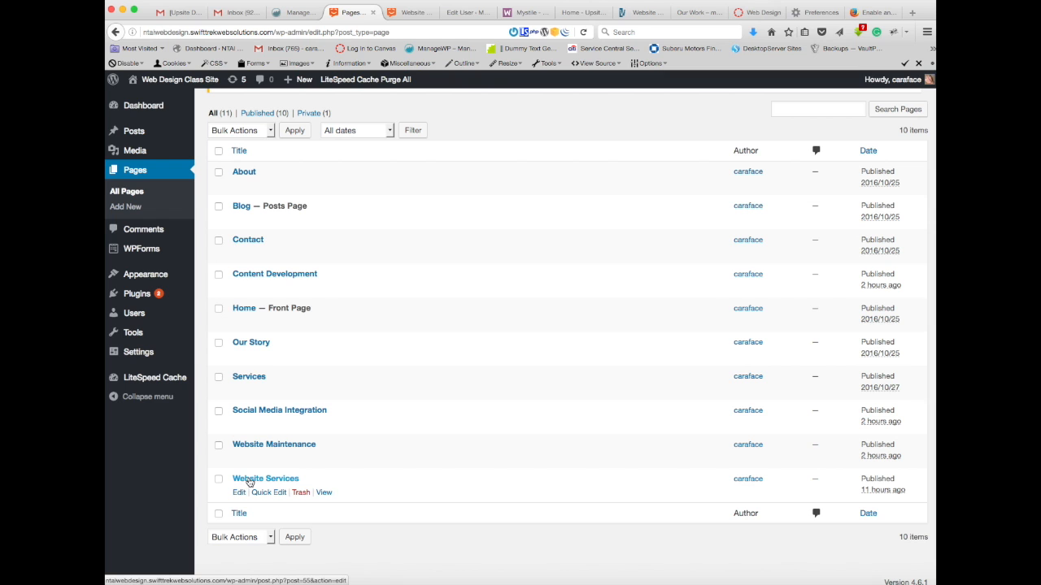
pyautogui.click(253, 479)
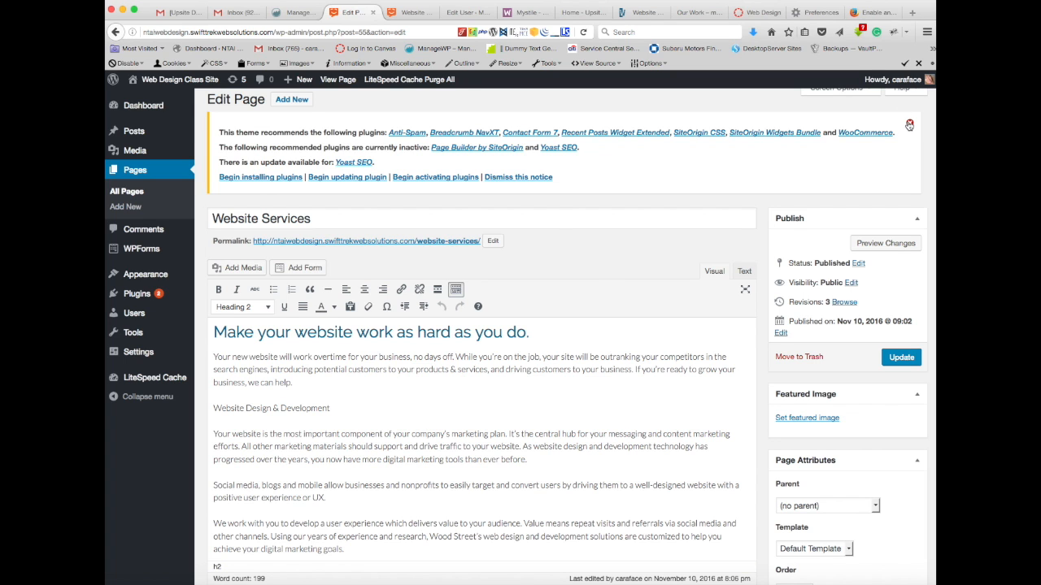
pyautogui.click(909, 124)
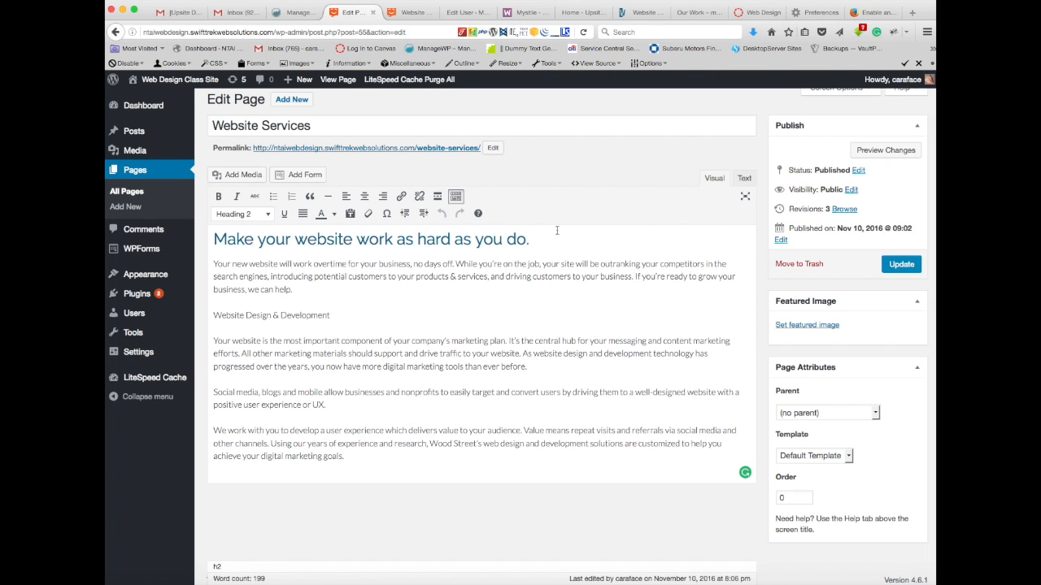
# Step: Check which paragraph style the opening line uses and review the other heading levels on offer
pyautogui.scroll(-1, 559, 228)
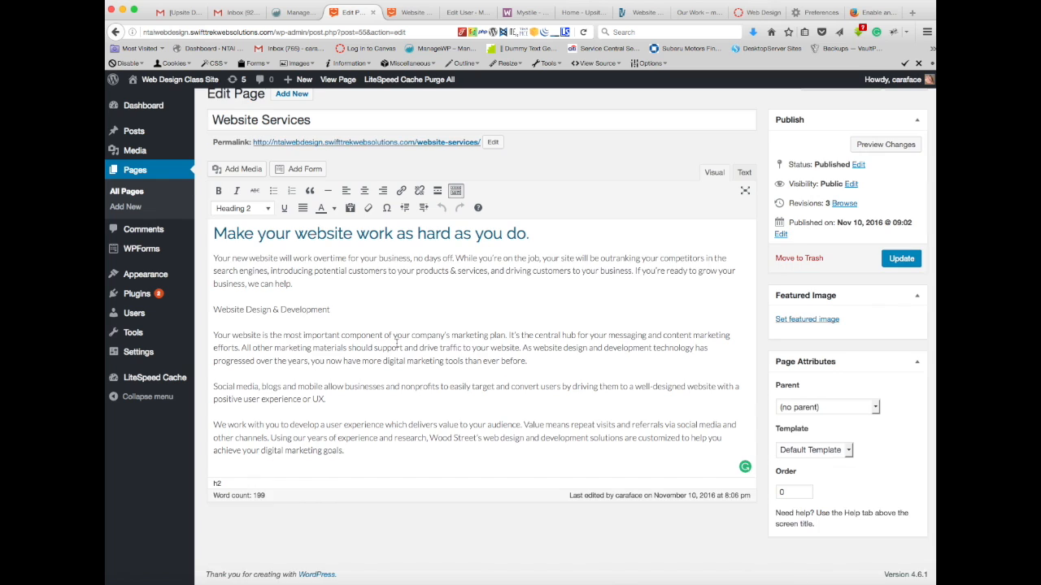
pyautogui.scroll(1, 743, 466)
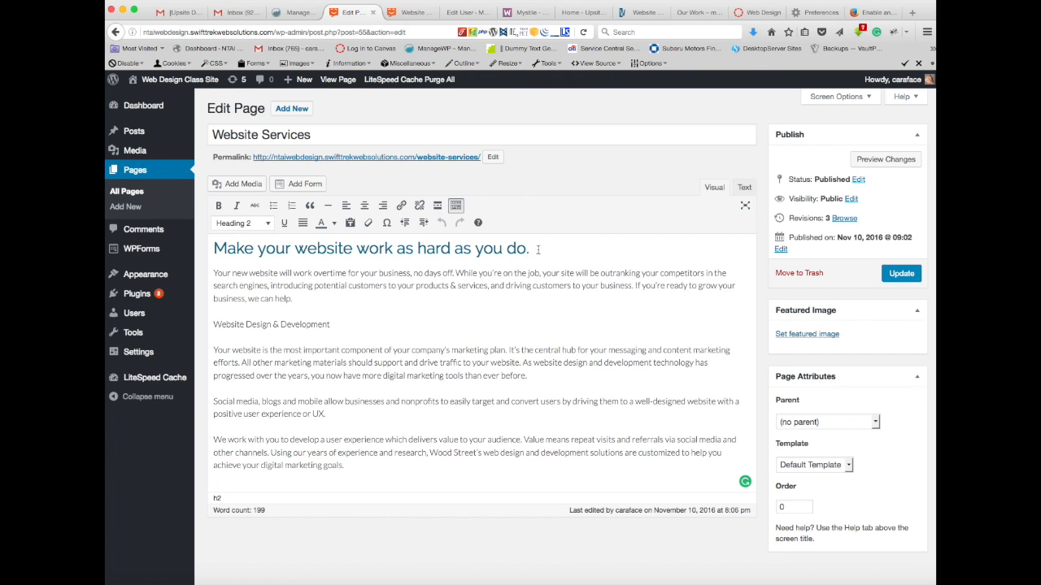
pyautogui.moveTo(538, 248); pyautogui.dragTo(203, 250)
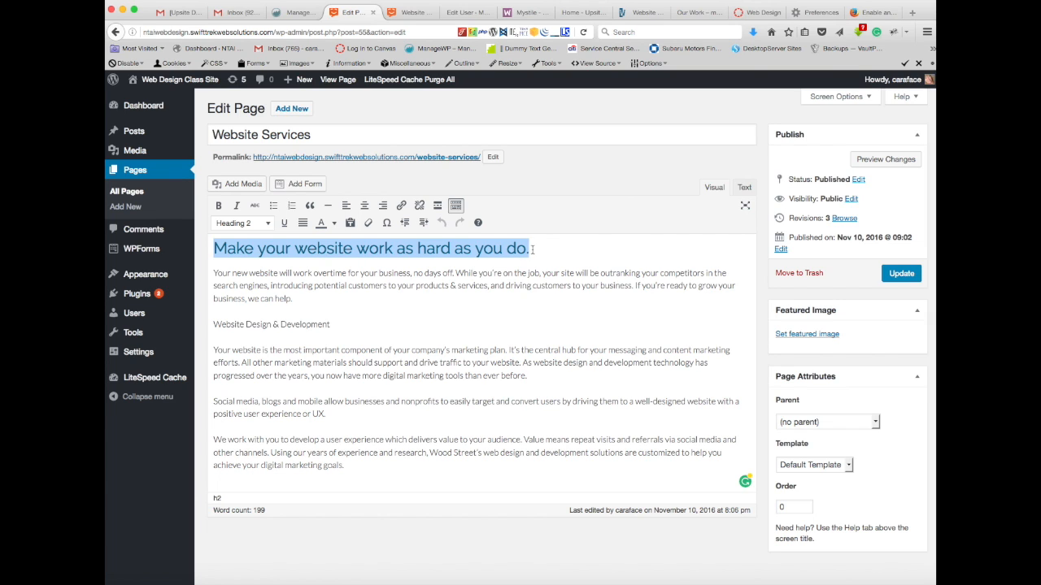
pyautogui.click(269, 226)
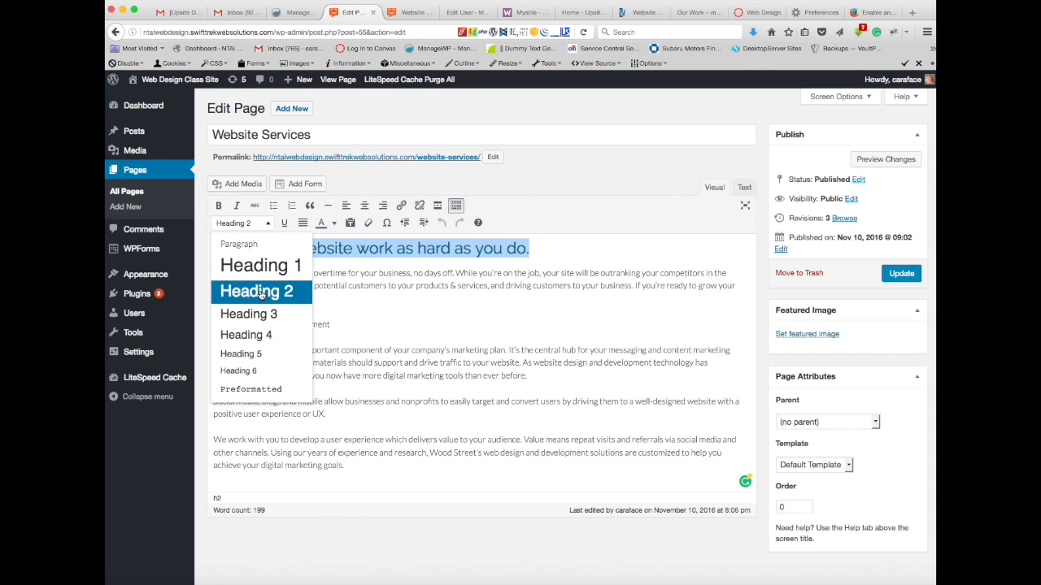
pyautogui.click(556, 258)
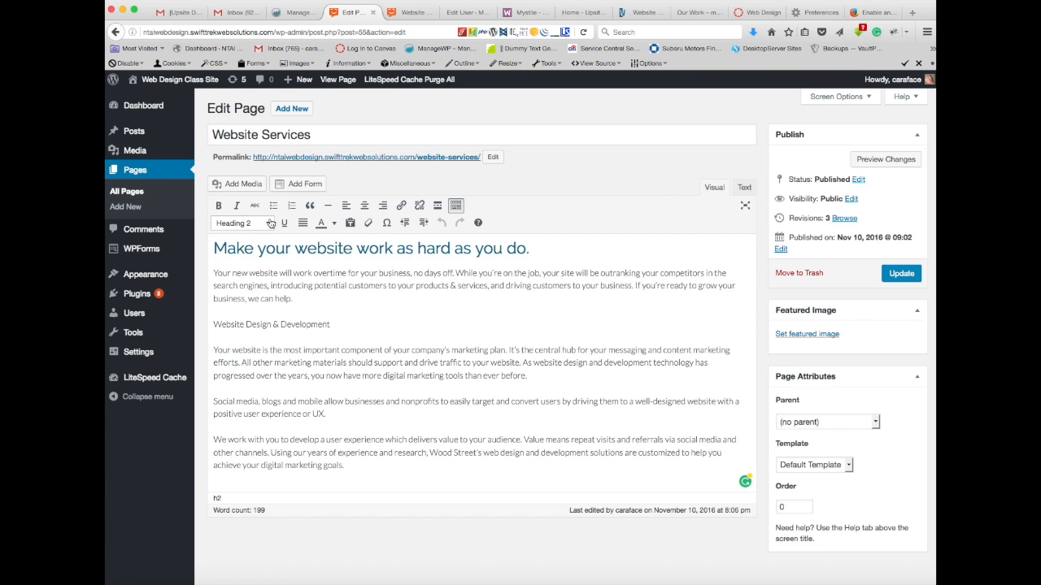
pyautogui.click(268, 224)
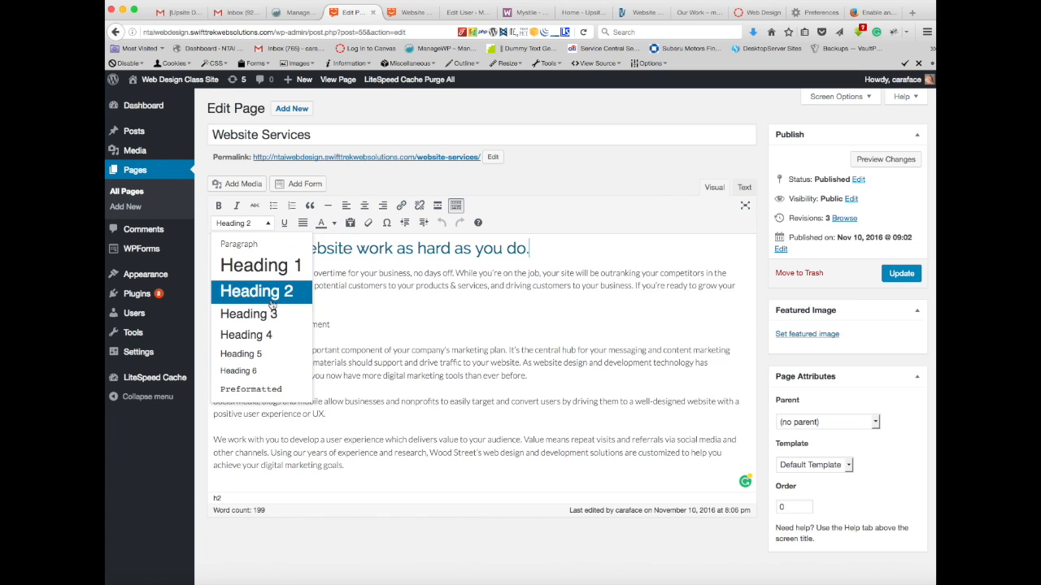
pyautogui.click(352, 312)
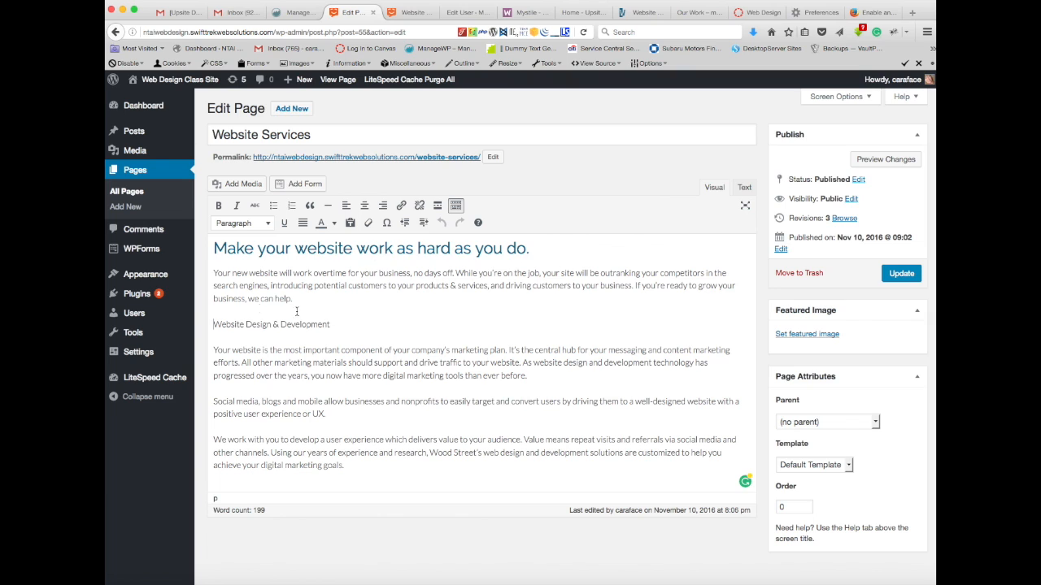
# Step: Format the line "Website Design & Development" as Heading 3
pyautogui.click(218, 327)
pyautogui.moveTo(339, 324); pyautogui.dragTo(202, 326)
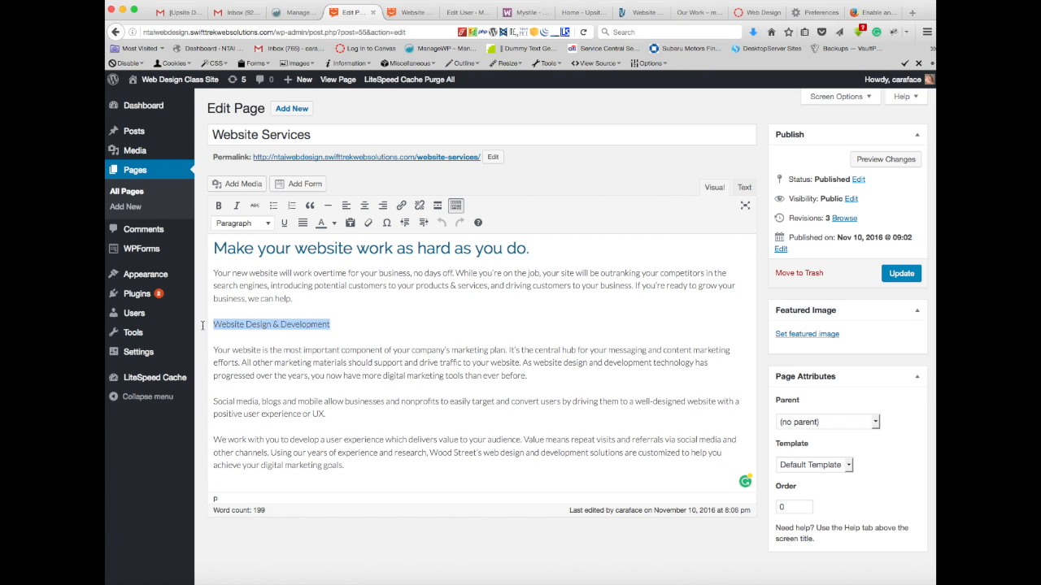
pyautogui.click(269, 224)
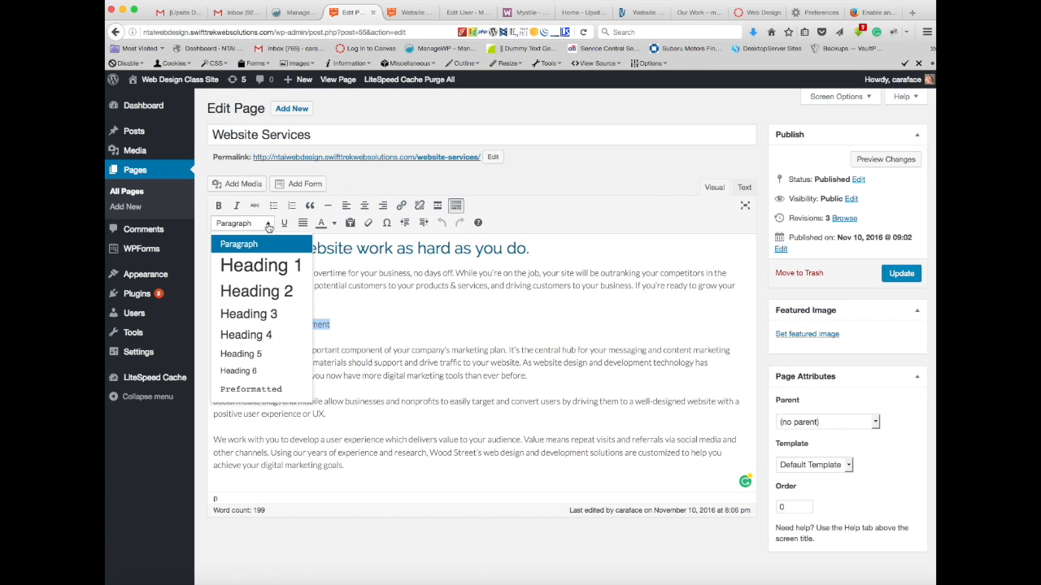
pyautogui.click(262, 315)
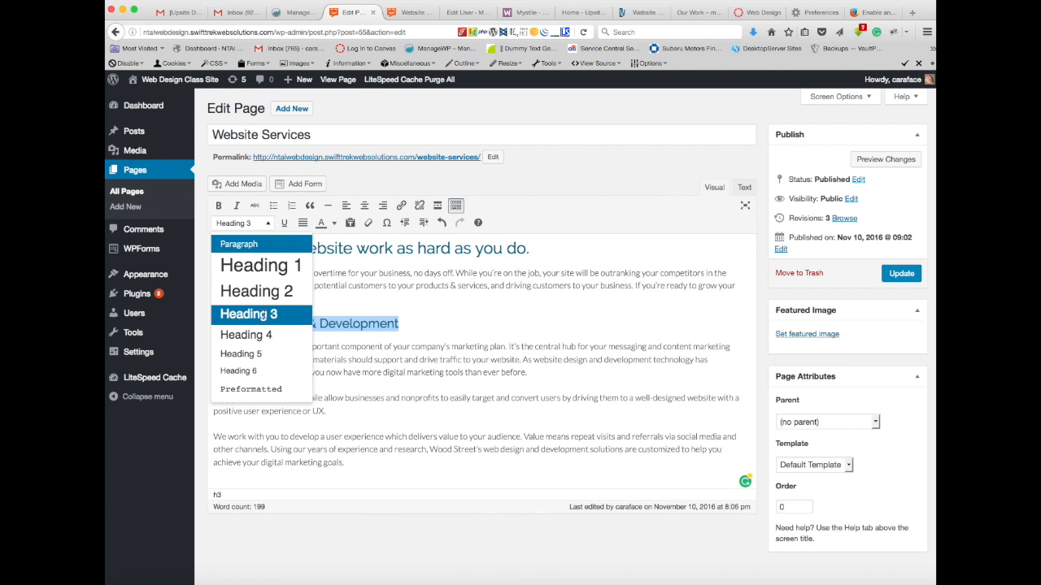
pyautogui.click(449, 311)
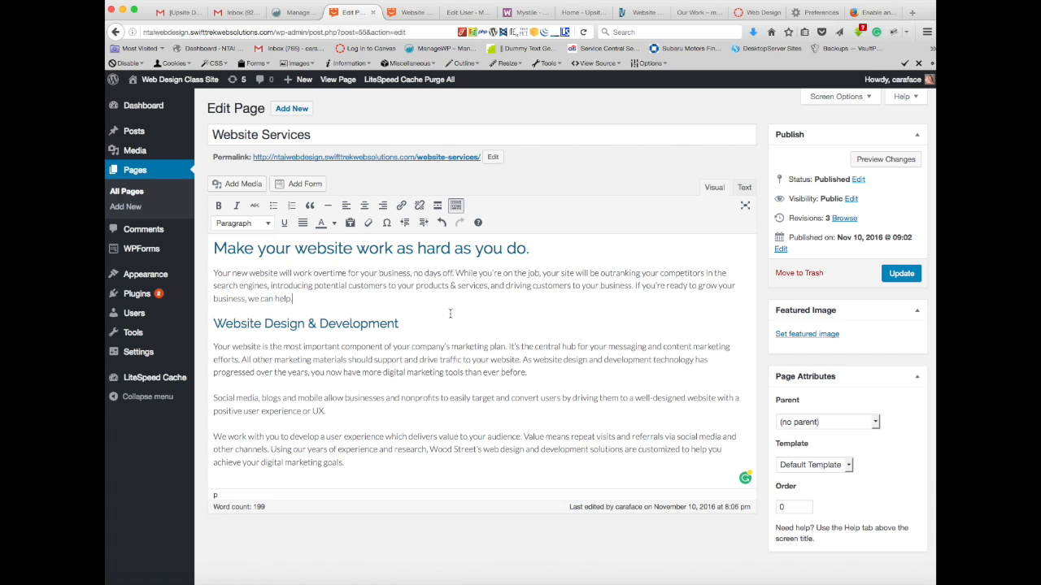
# Step: Update the Website Services page to save the new subheading
pyautogui.scroll(-1, 450, 313)
pyautogui.click(367, 455)
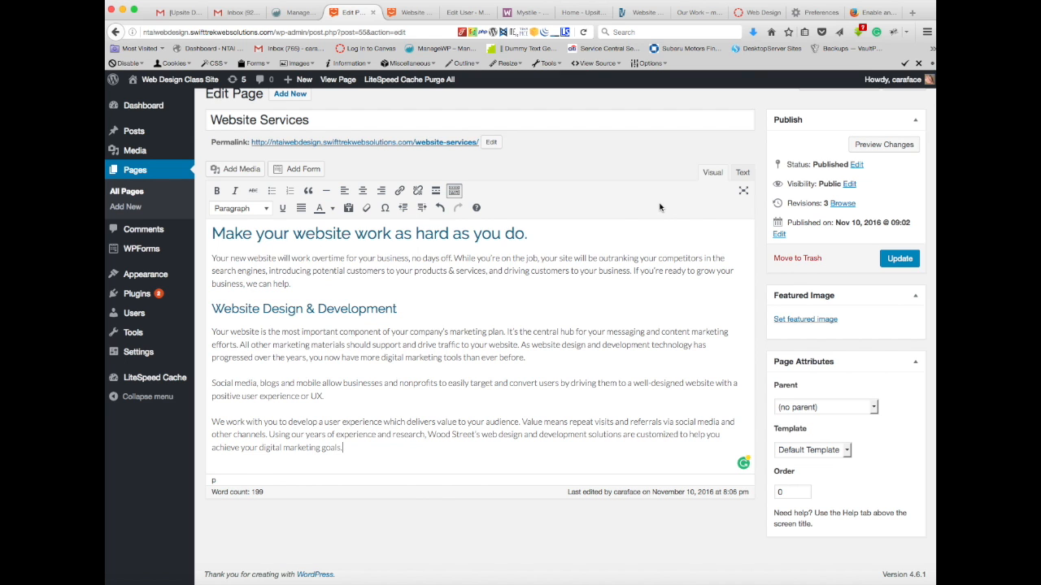
pyautogui.scroll(1, 660, 208)
pyautogui.click(898, 273)
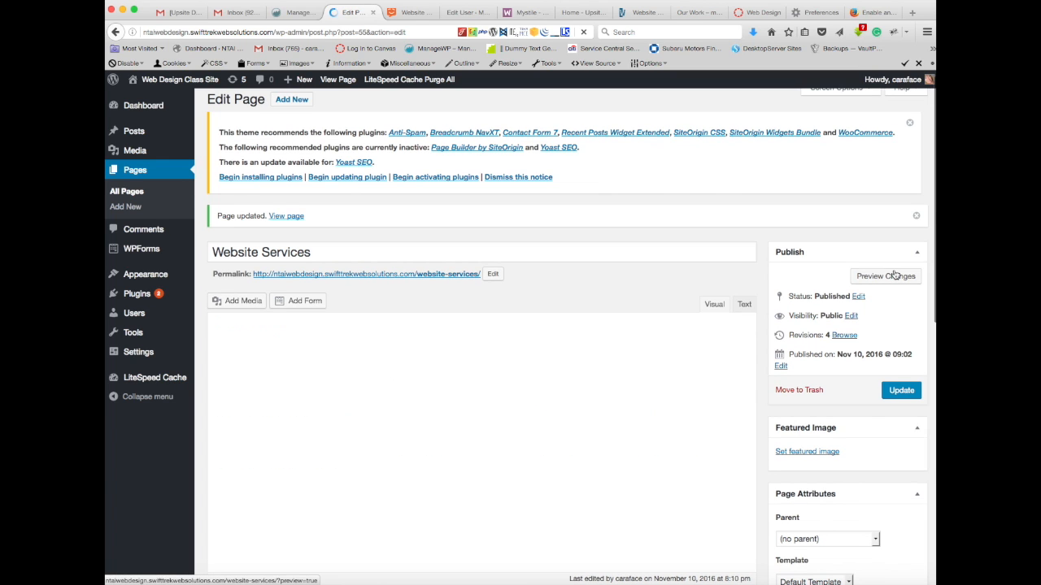
# Step: Preview the updated page and compare its heading and subheading with the text in the editor
pyautogui.scroll(-2, 742, 340)
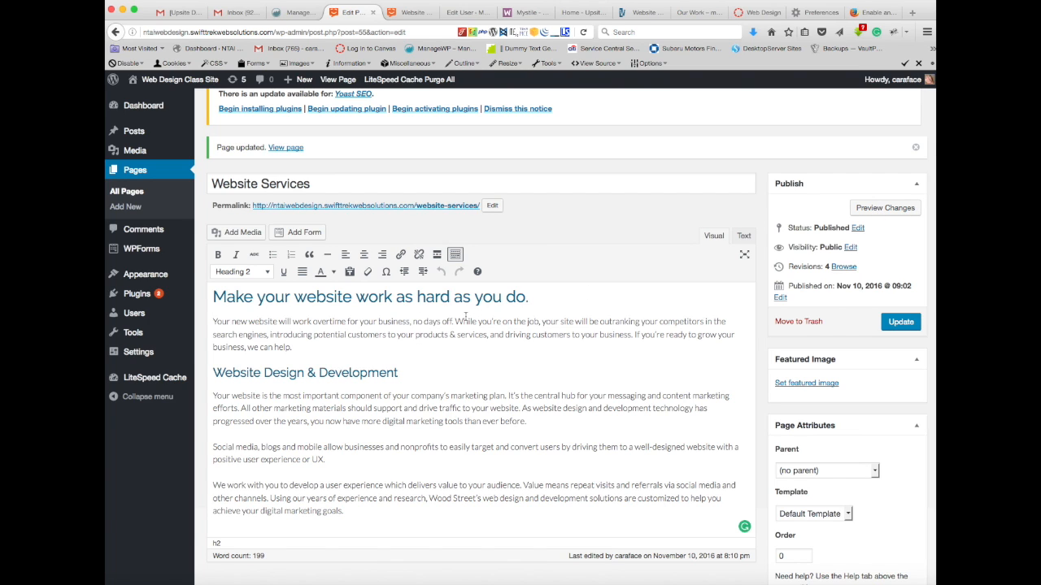
pyautogui.click(870, 210)
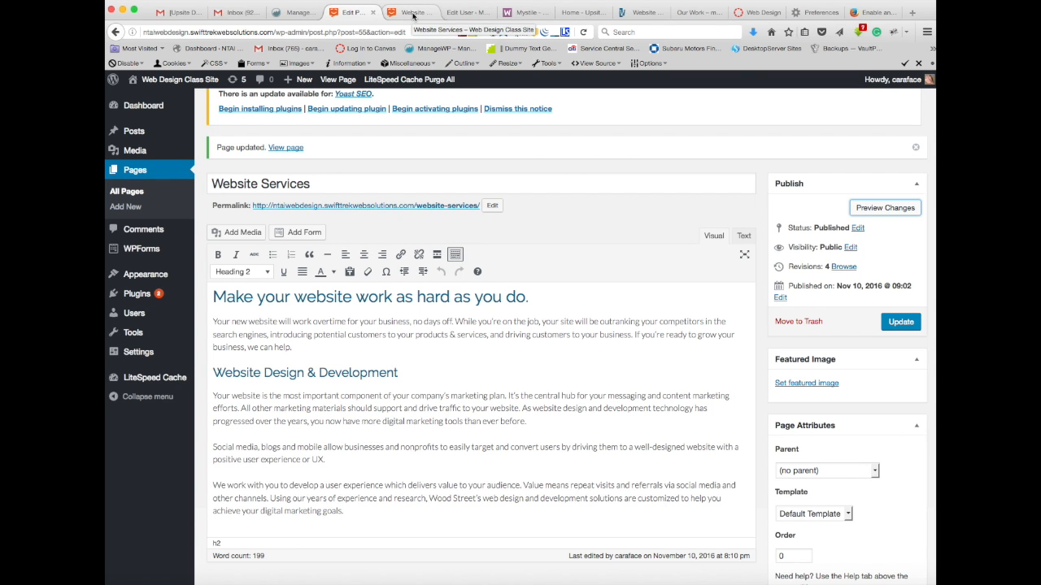
pyautogui.click(412, 14)
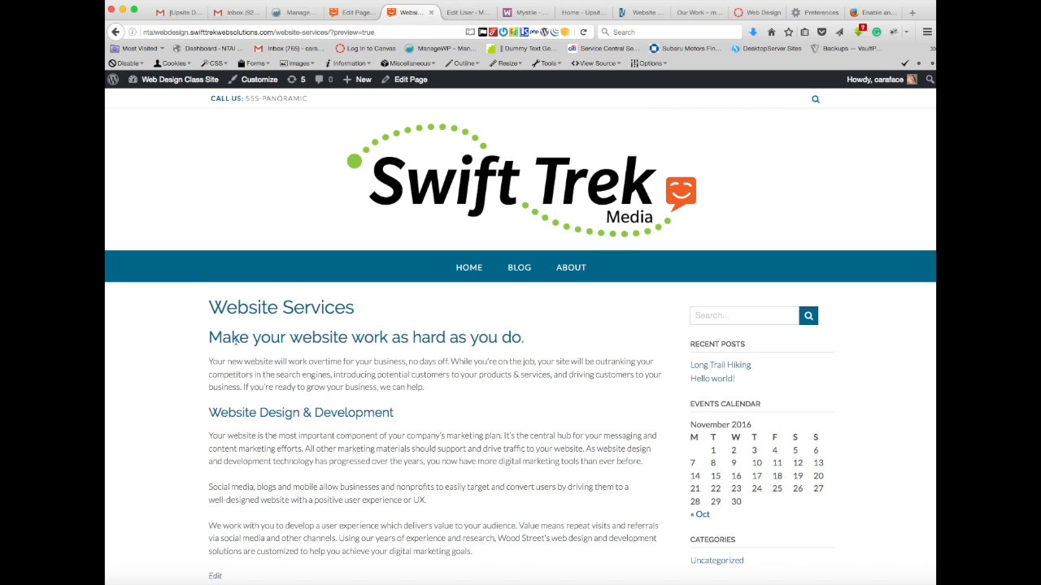
pyautogui.scroll(-2, 326, 495)
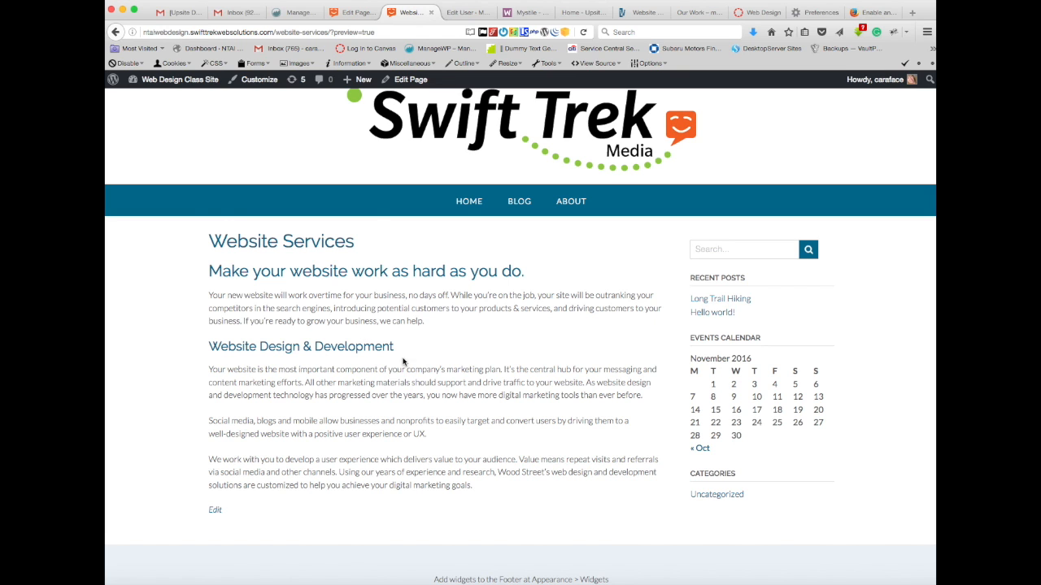
pyautogui.click(366, 14)
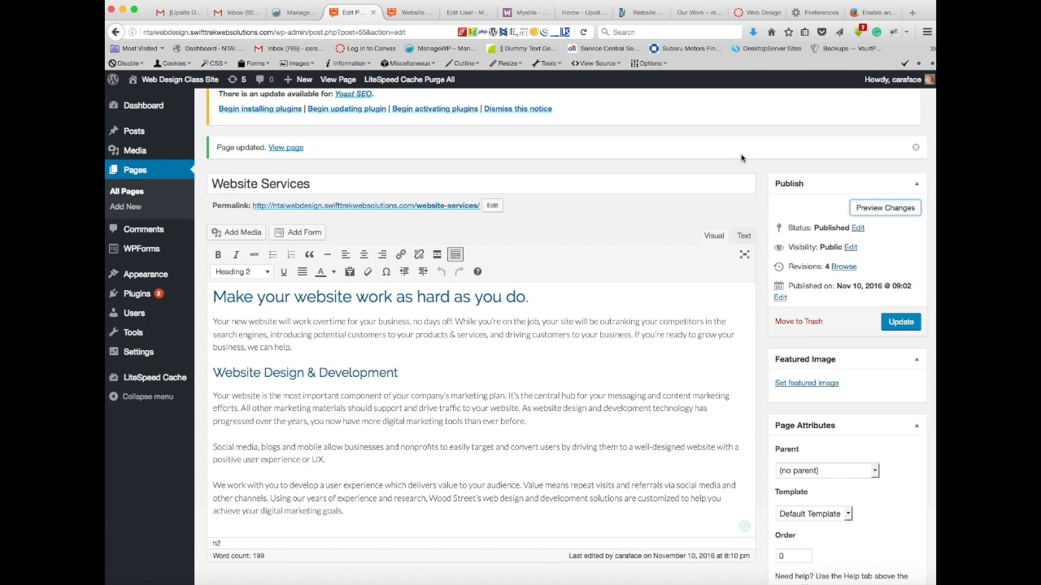
pyautogui.click(413, 11)
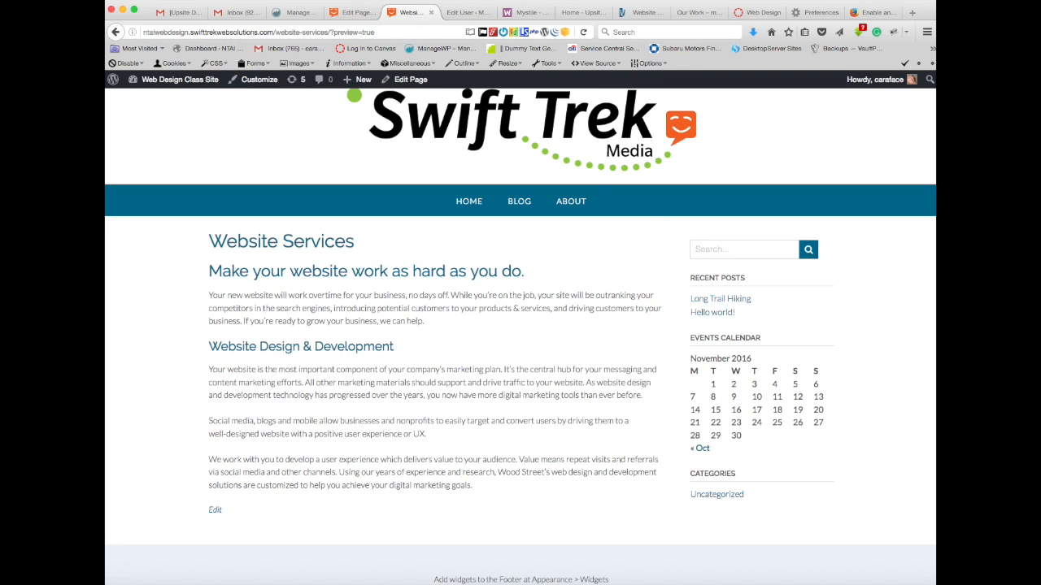
pyautogui.click(358, 13)
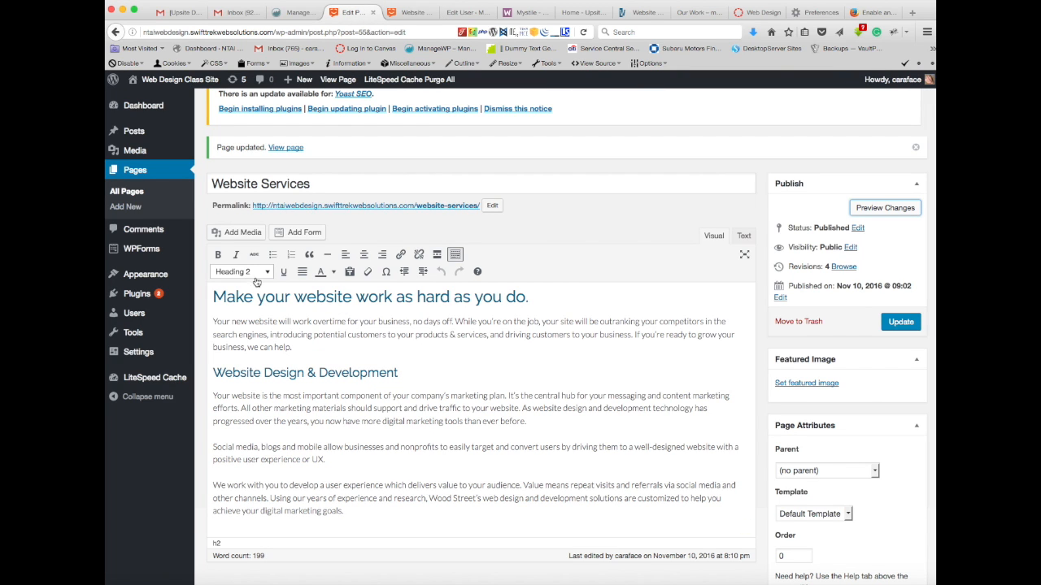
# Step: Make the whole heading "Make your website work as hard as you do." bold
pyautogui.moveTo(518, 298); pyautogui.dragTo(200, 293)
pyautogui.click(217, 254)
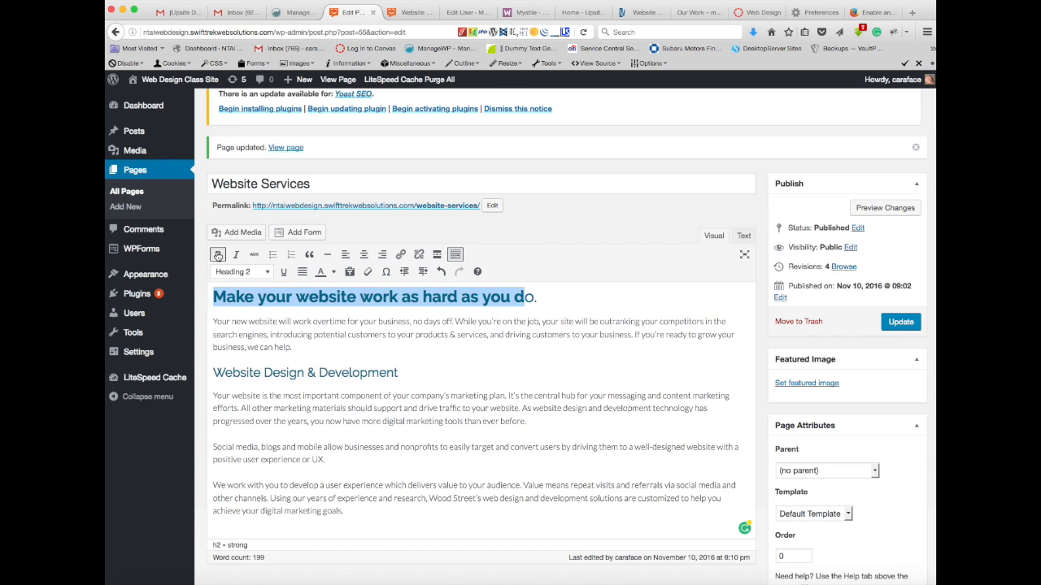
pyautogui.moveTo(572, 297); pyautogui.dragTo(199, 305)
pyautogui.click(218, 254)
pyautogui.click(218, 254)
pyautogui.click(584, 306)
# Step: Preview the page with the bold heading, then return to the editor
pyautogui.click(868, 212)
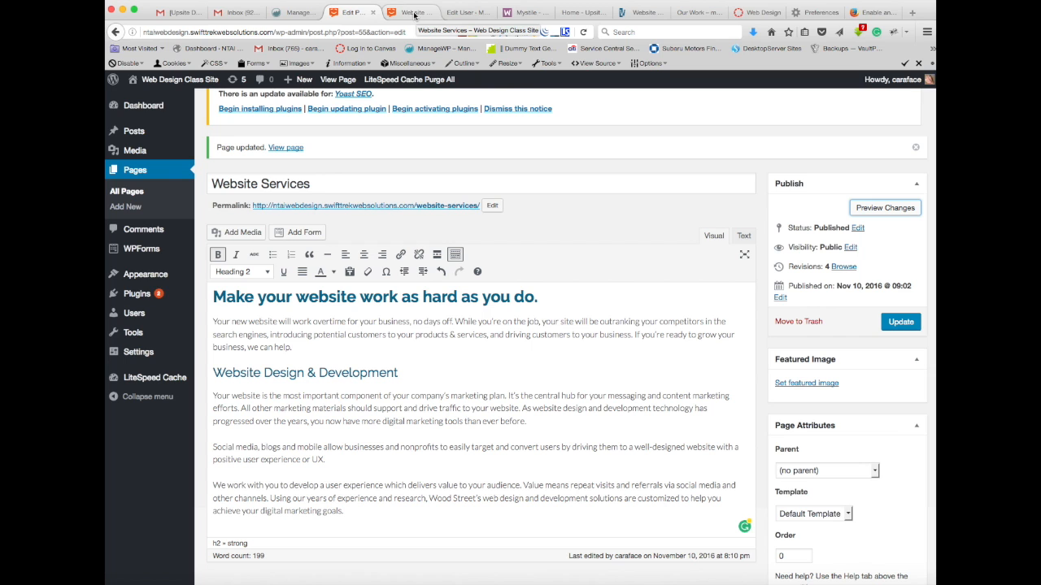
pyautogui.click(412, 13)
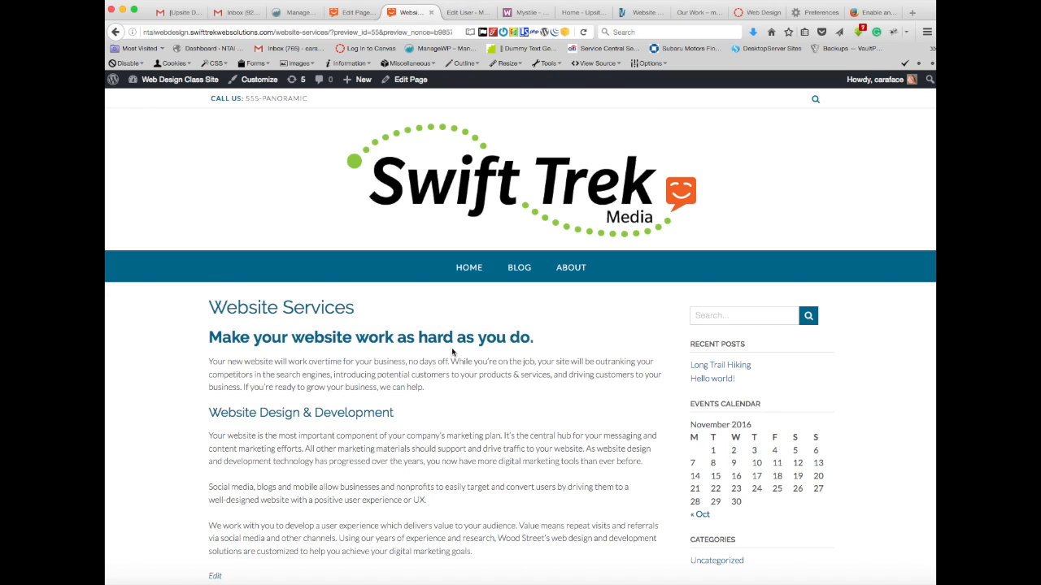
pyautogui.scroll(-3, 482, 395)
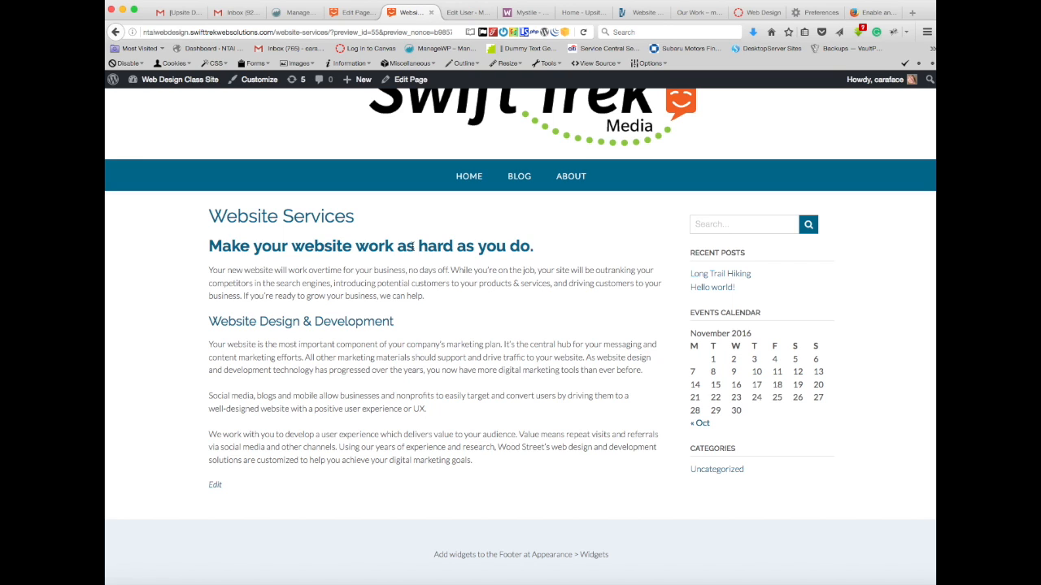
pyautogui.rightClick(412, 246)
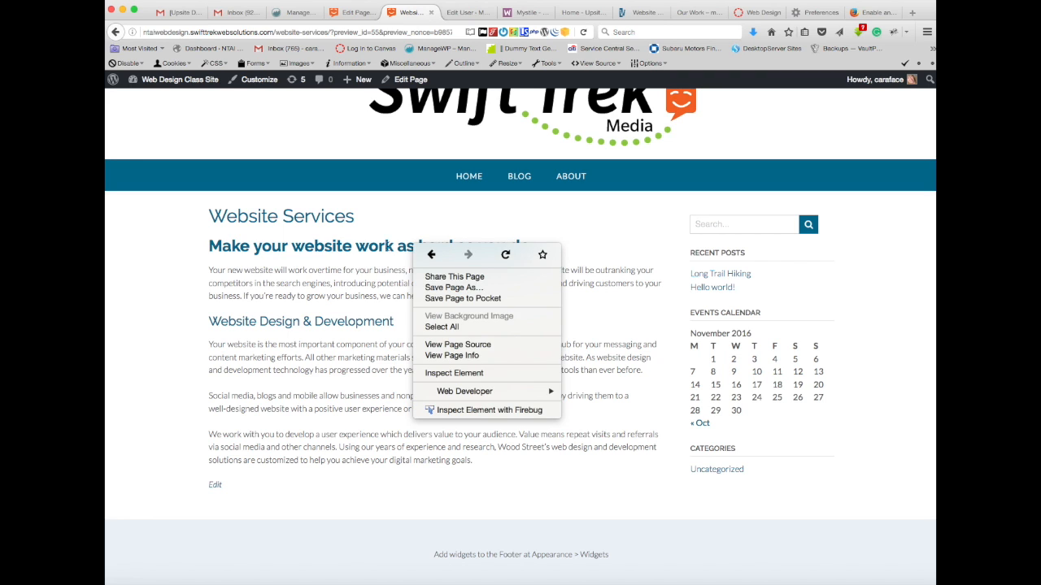
pyautogui.click(381, 247)
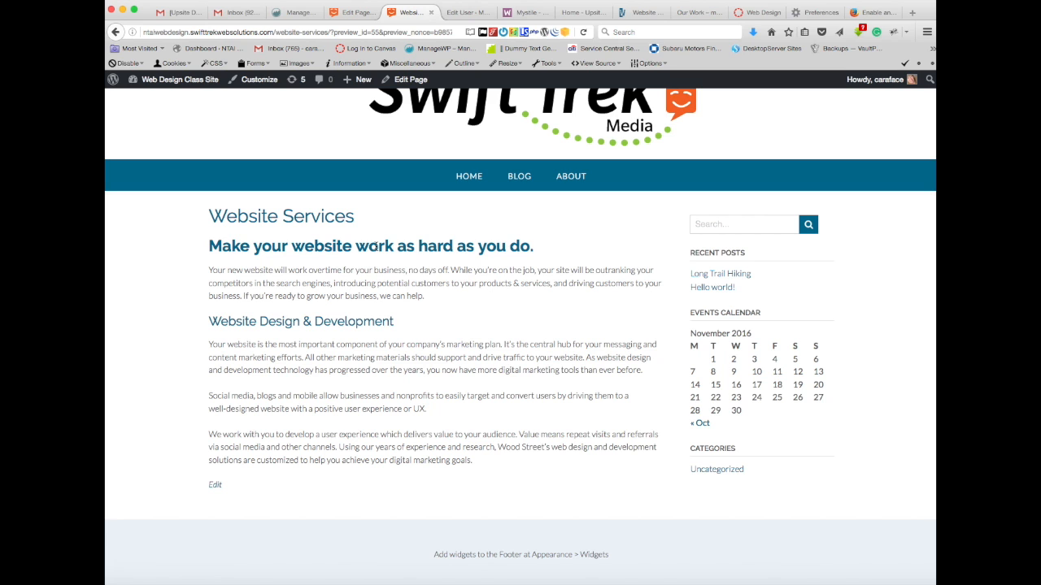
pyautogui.click(352, 11)
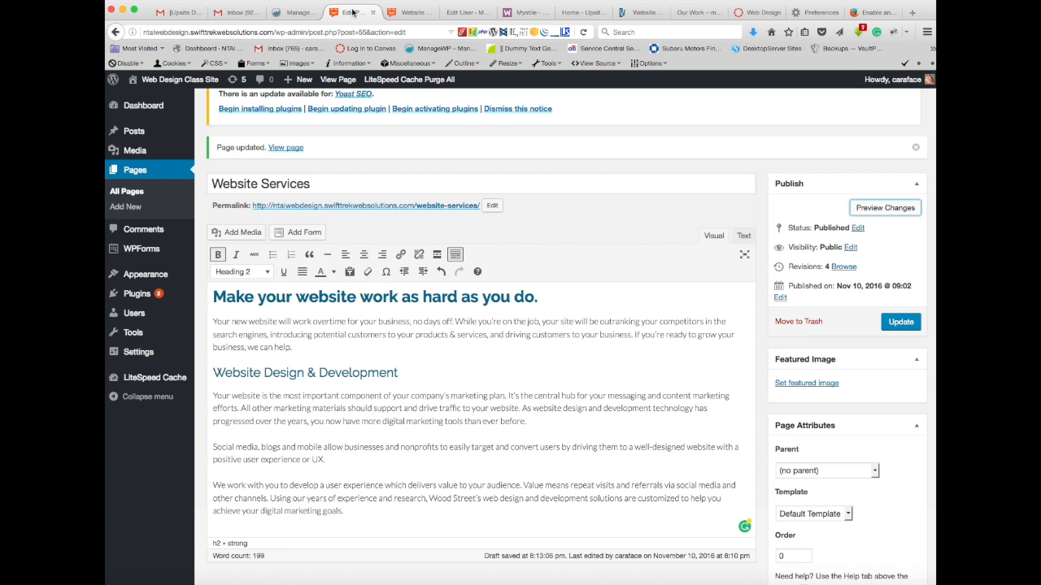
# Step: Review the formatted text of Website Services in the editor and once more in the page preview
pyautogui.scroll(-2, 486, 347)
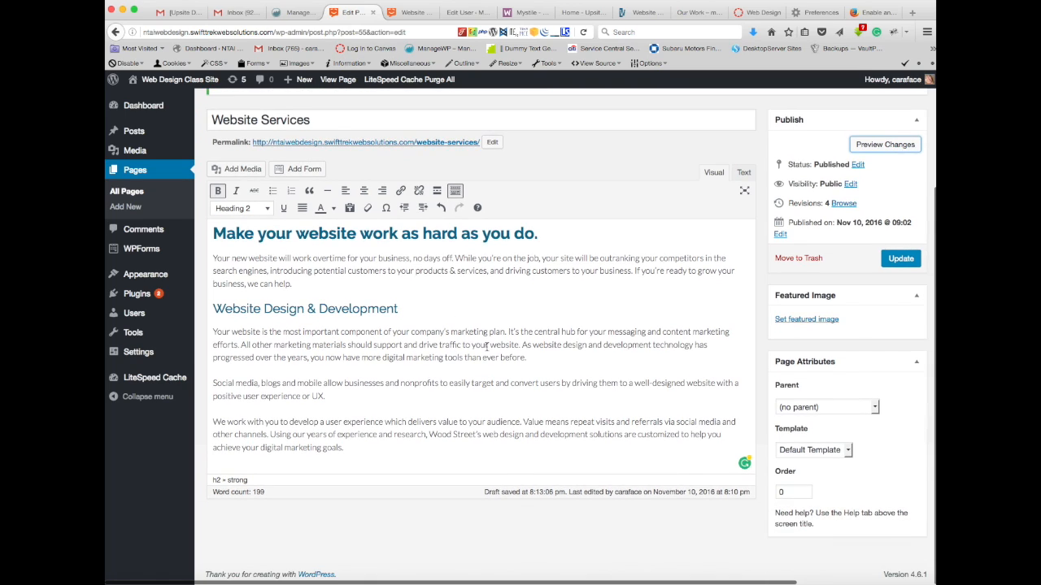
pyautogui.scroll(3, 486, 347)
pyautogui.scroll(1, 486, 347)
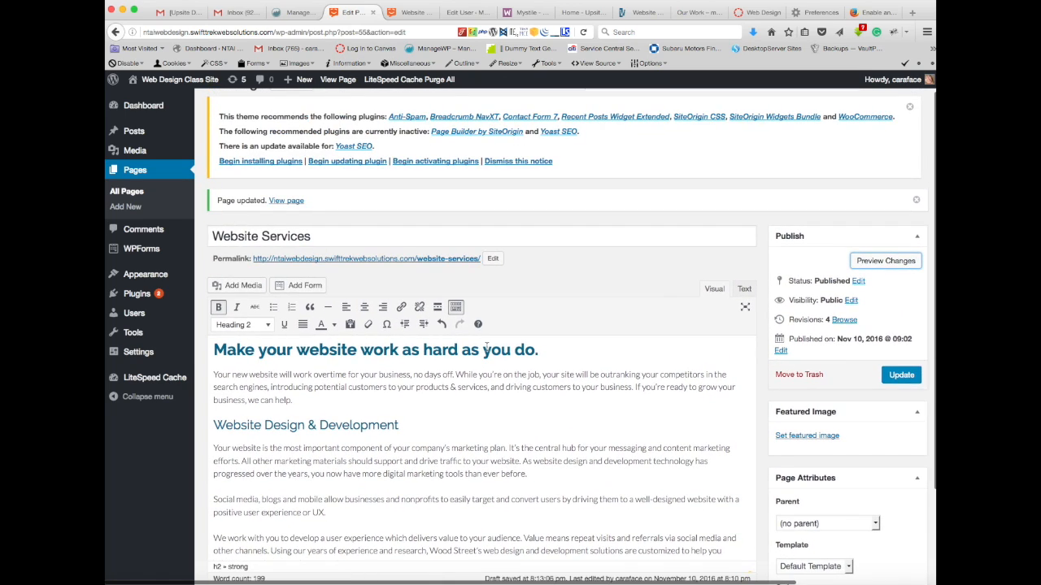
pyautogui.scroll(-2, 486, 347)
pyautogui.scroll(1, 486, 348)
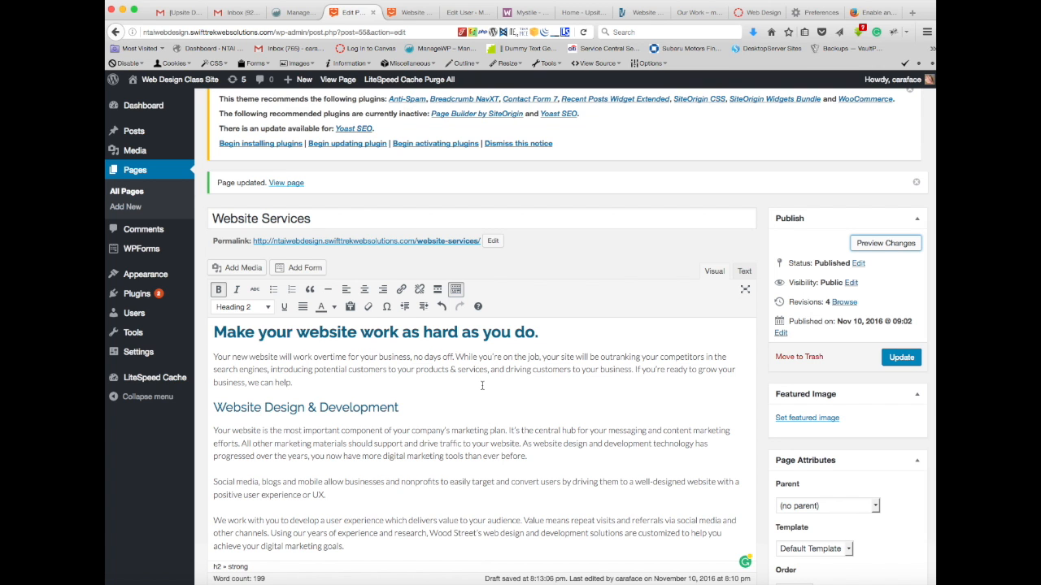
pyautogui.scroll(-3, 482, 386)
pyautogui.scroll(2, 482, 386)
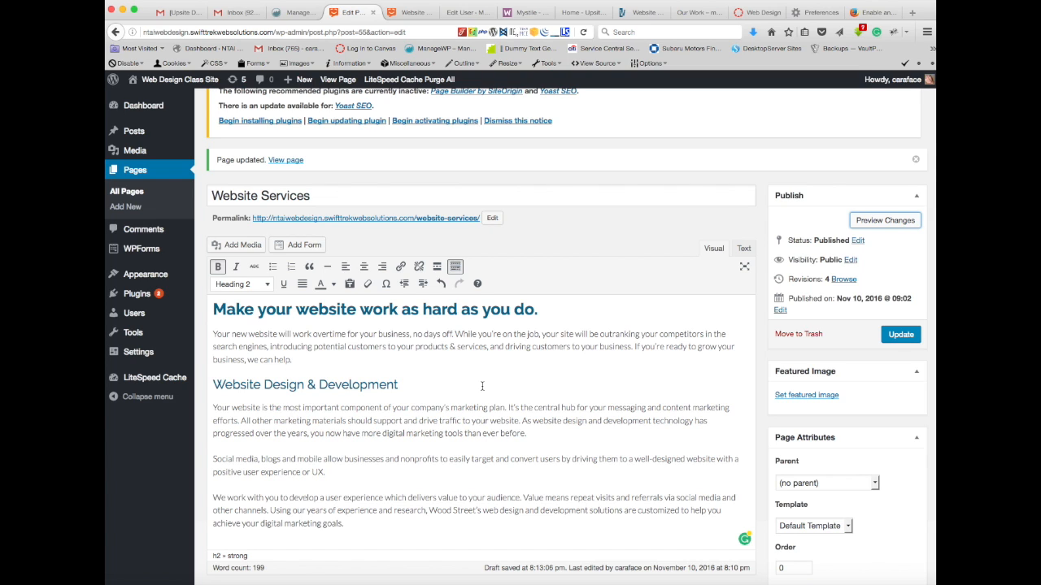
pyautogui.click(415, 12)
pyautogui.moveTo(570, 185)
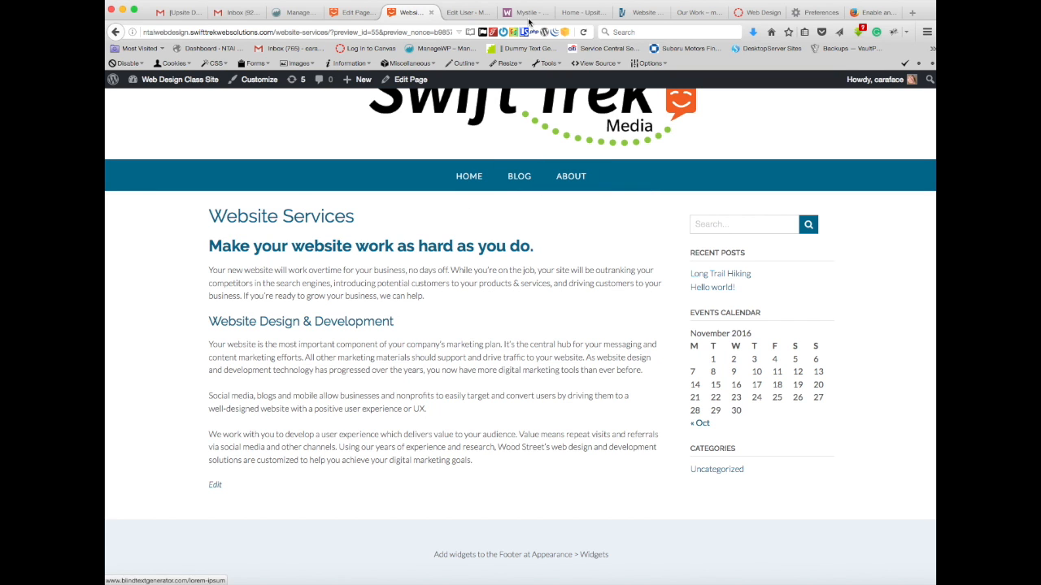
# Step: Return to the Website Services editor, update the page to keep its changes, and open the site's menu settings
pyautogui.click(346, 14)
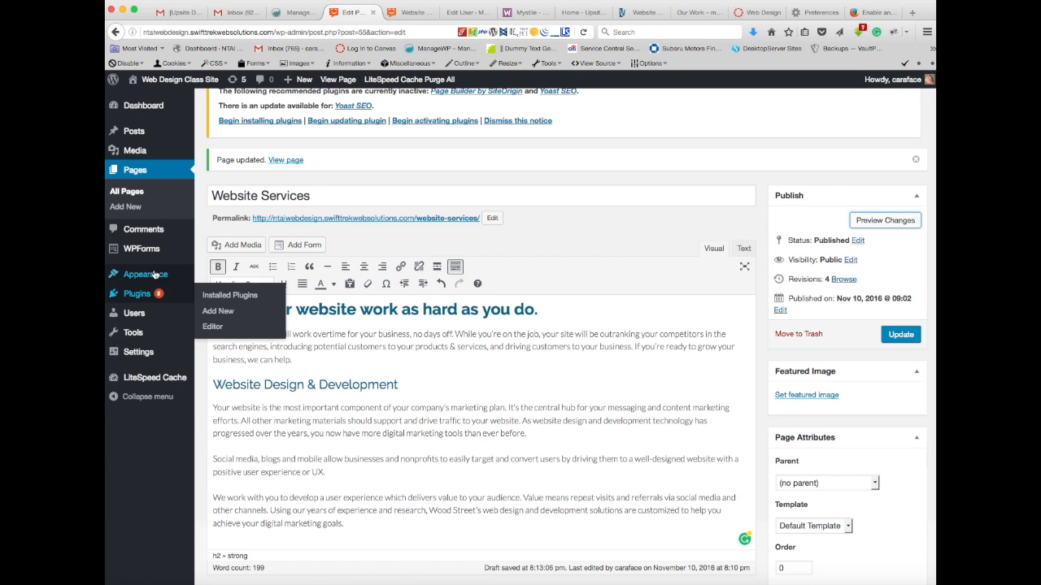
pyautogui.moveTo(144, 276)
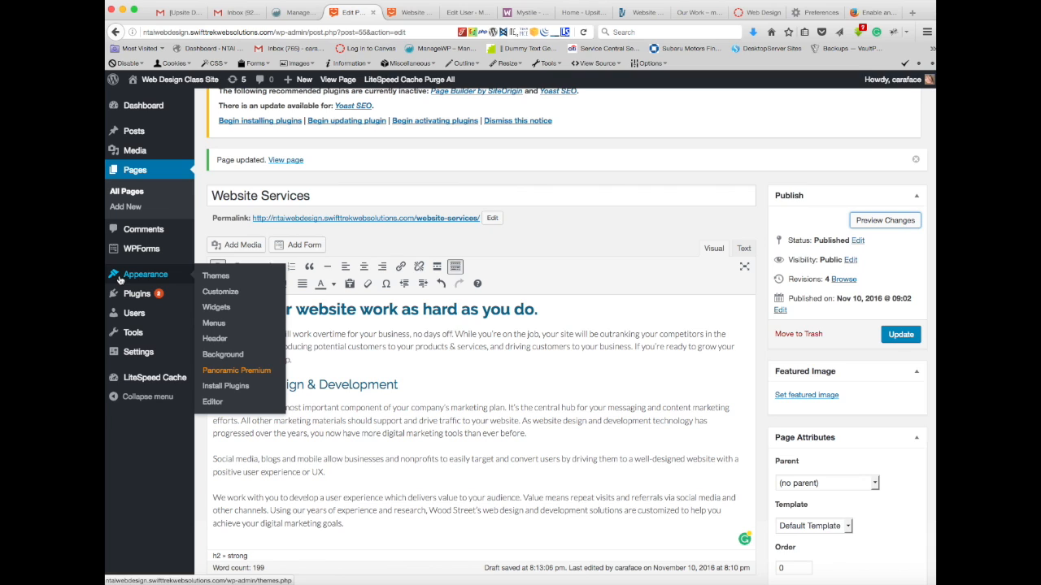
pyautogui.click(213, 324)
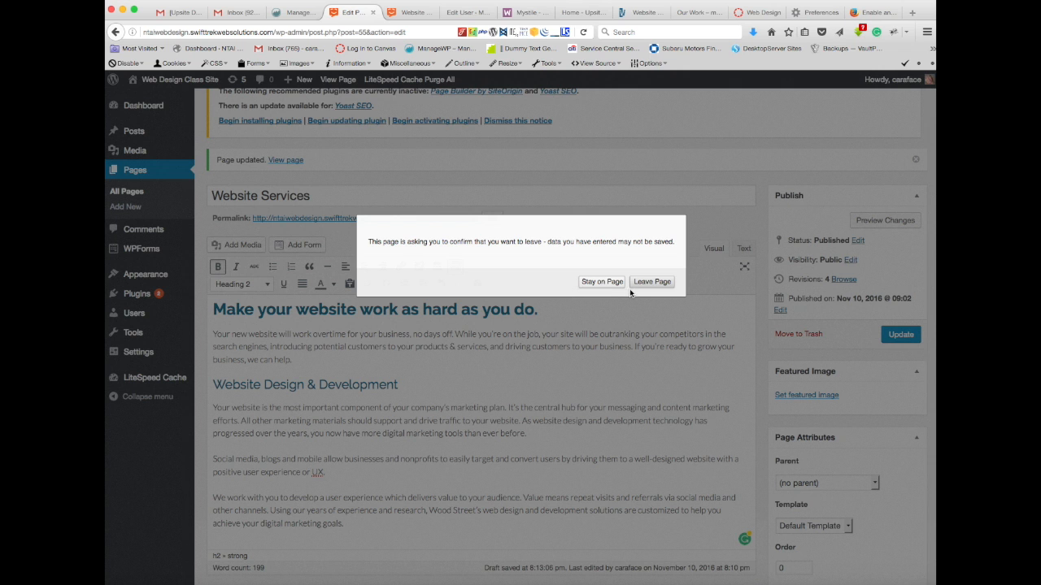
pyautogui.click(602, 284)
pyautogui.click(900, 335)
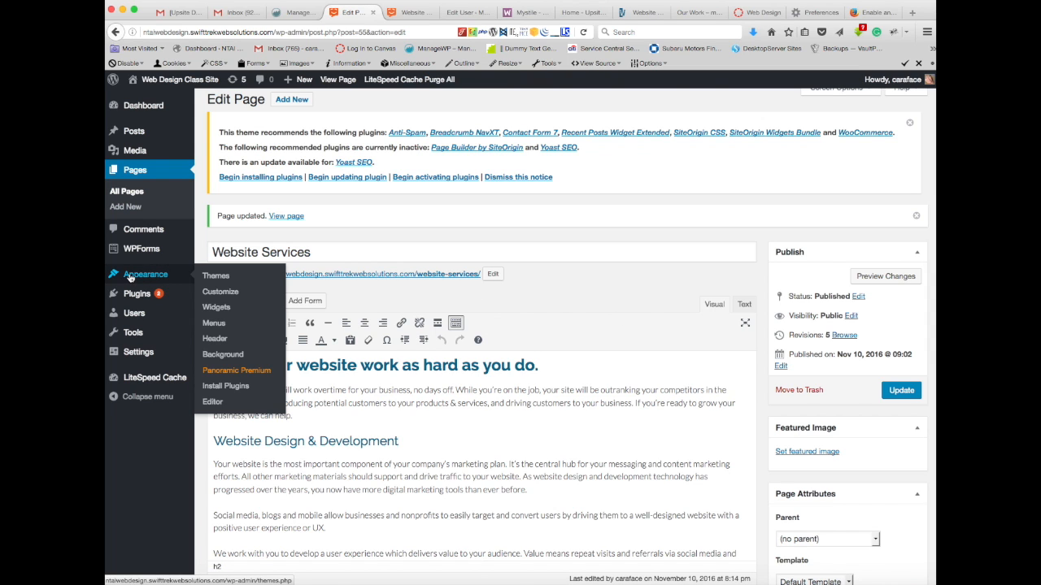
pyautogui.click(214, 326)
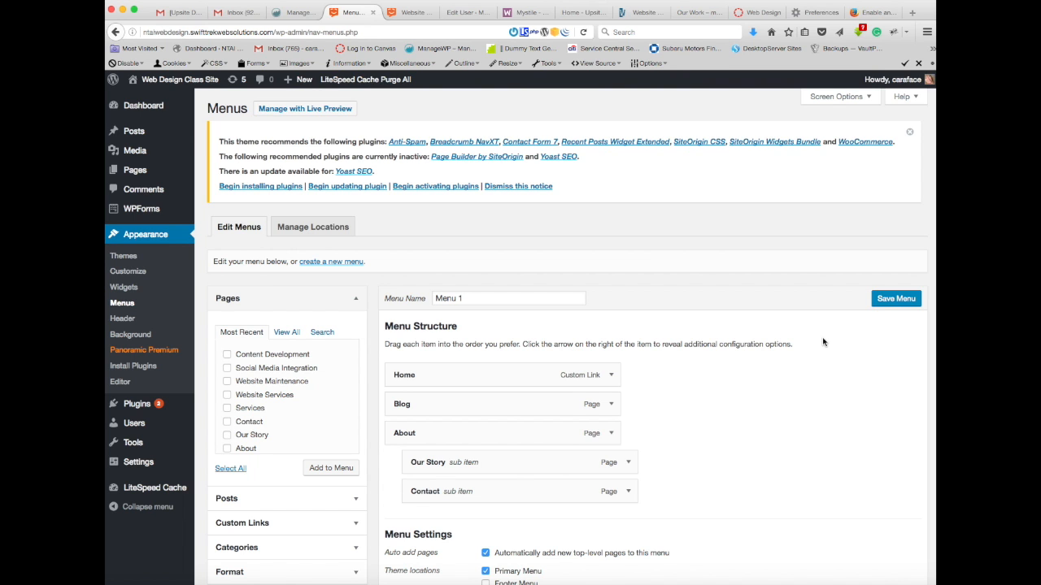
# Step: Add the Content Development, Social Media Integration, Website Maintenance and Website Services pages to Menu 1 from the full page list
pyautogui.scroll(-2, 822, 342)
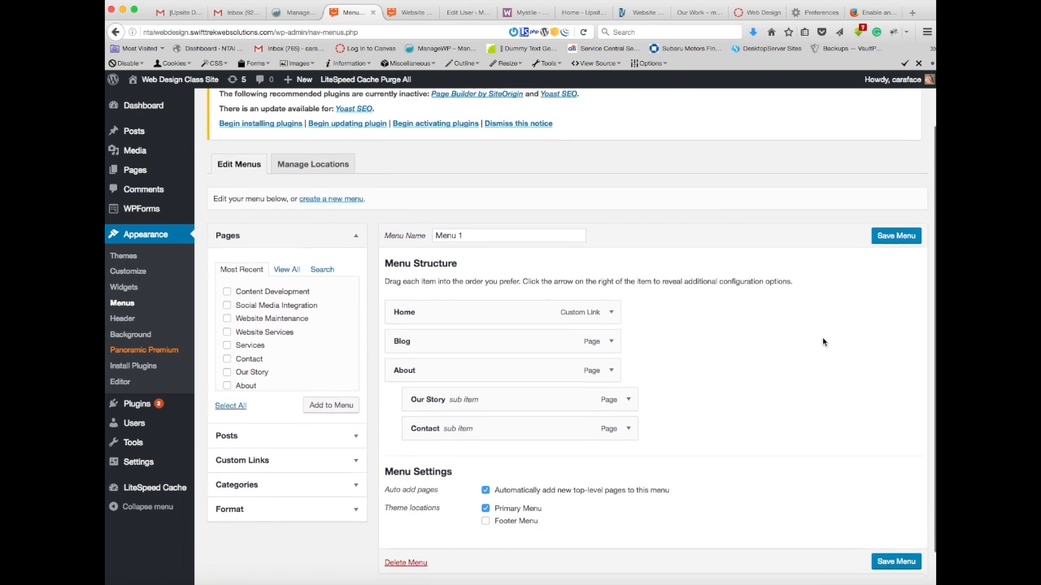
pyautogui.scroll(-1, 823, 341)
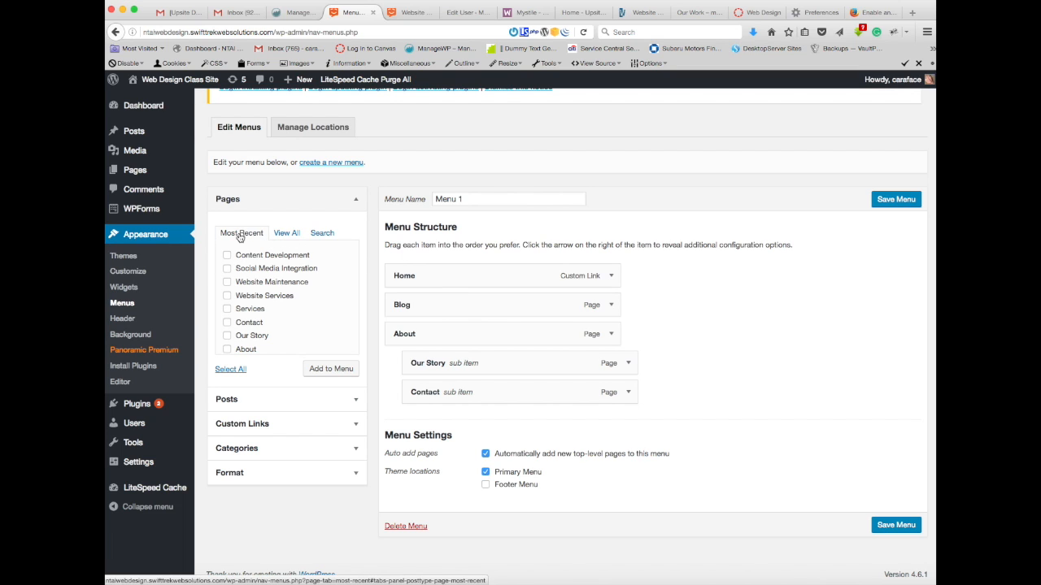
pyautogui.click(287, 234)
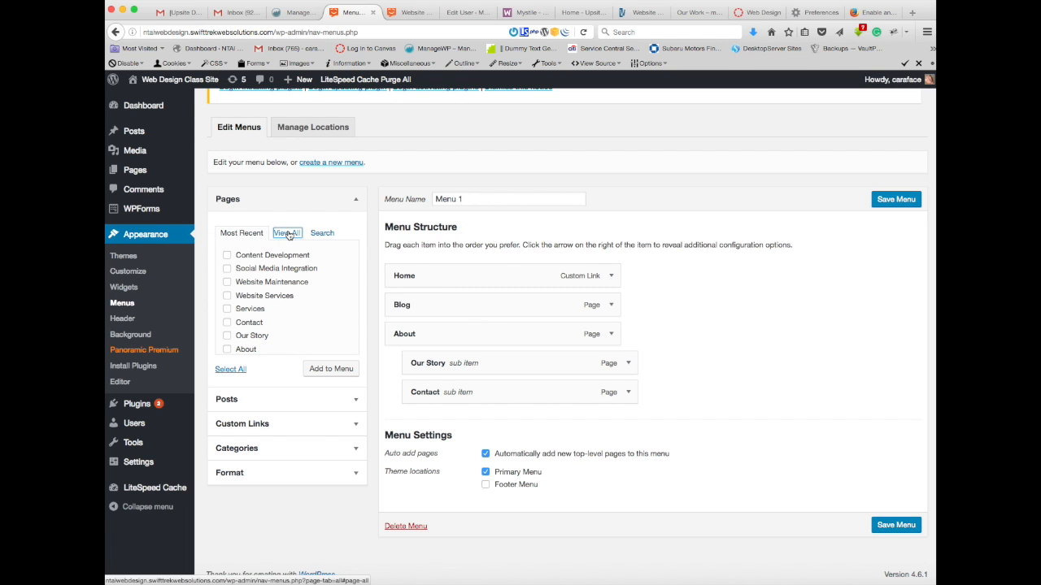
pyautogui.scroll(-3, 285, 256)
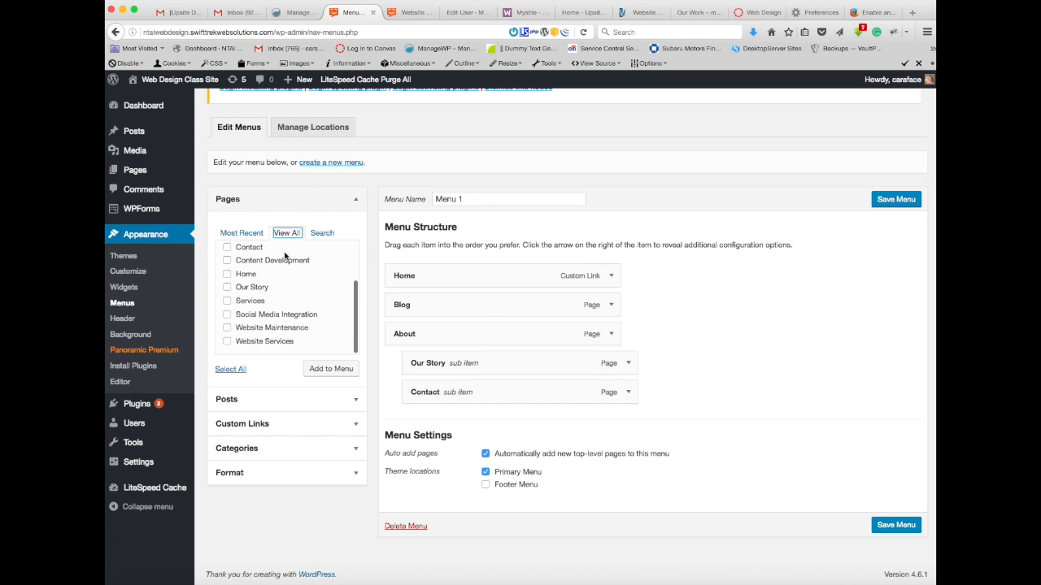
pyautogui.scroll(3, 286, 255)
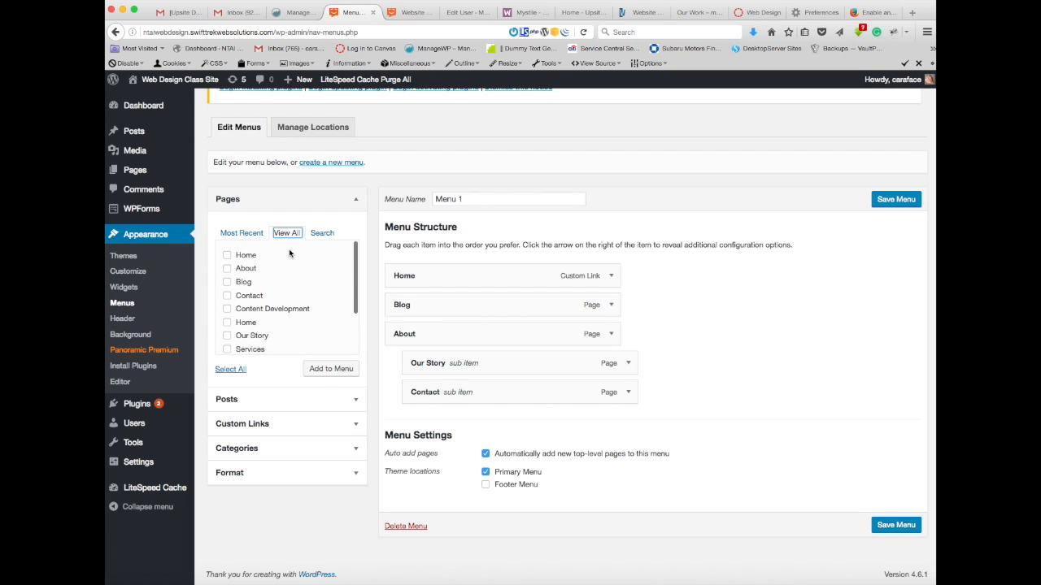
pyautogui.scroll(1, 295, 236)
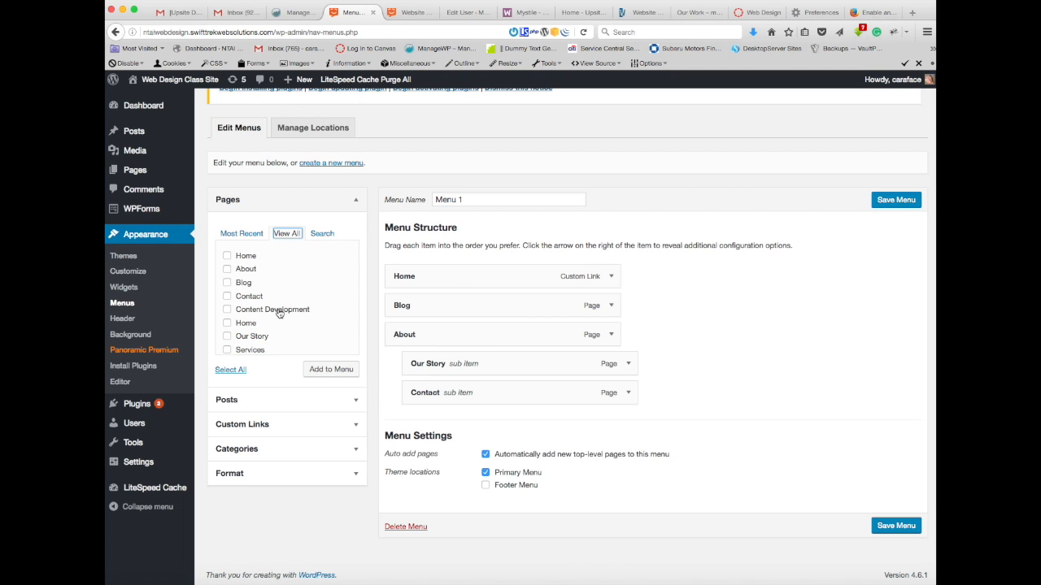
pyautogui.click(228, 311)
pyautogui.scroll(-3, 291, 300)
pyautogui.scroll(-1, 291, 298)
pyautogui.click(227, 315)
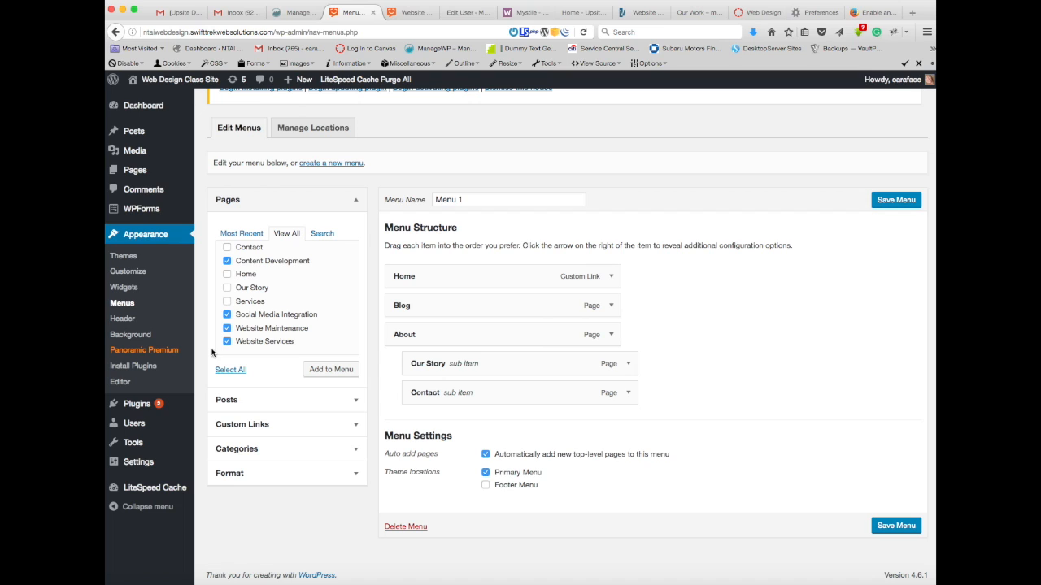
pyautogui.click(321, 372)
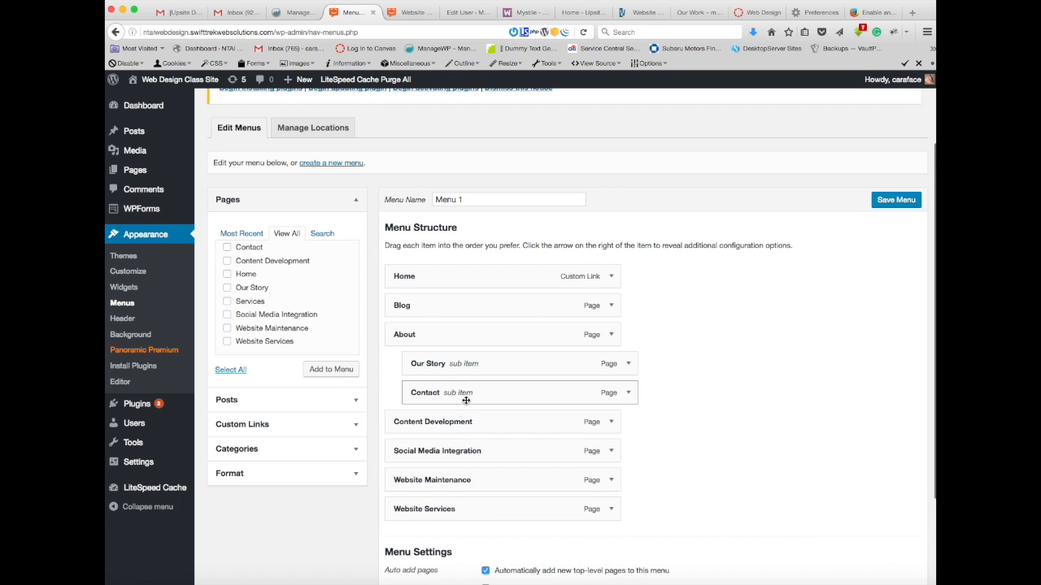
# Step: Turn off automatic adding of new top-level pages for Menu 1
pyautogui.scroll(-3, 697, 364)
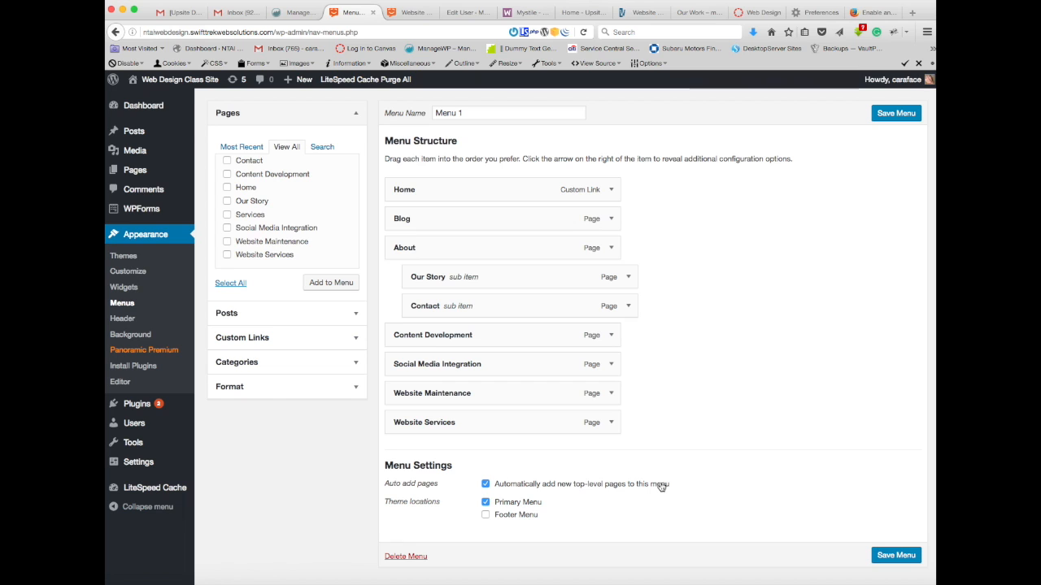
pyautogui.click(486, 485)
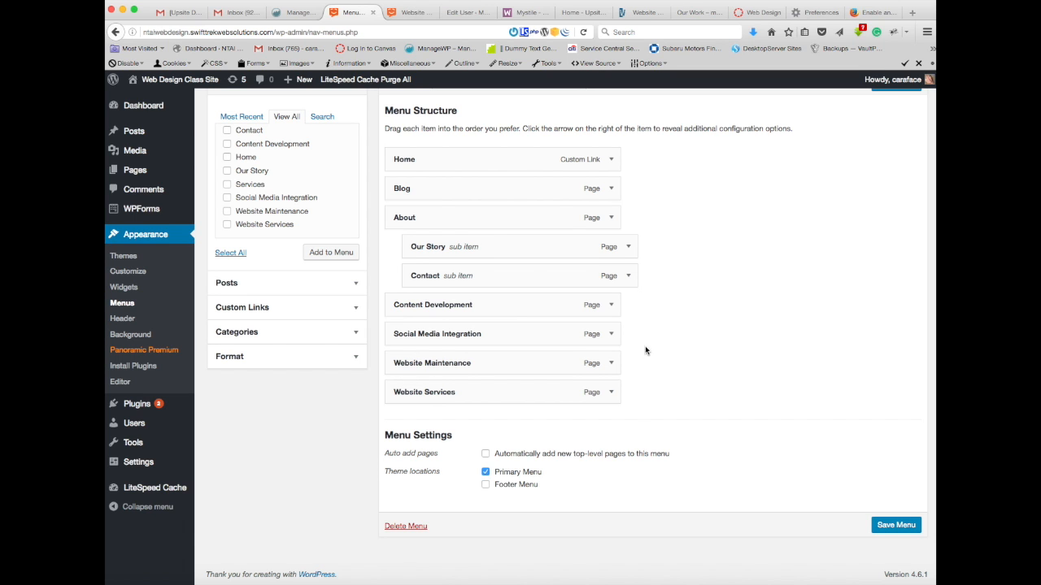
pyautogui.scroll(3, 676, 264)
pyautogui.scroll(-3, 675, 264)
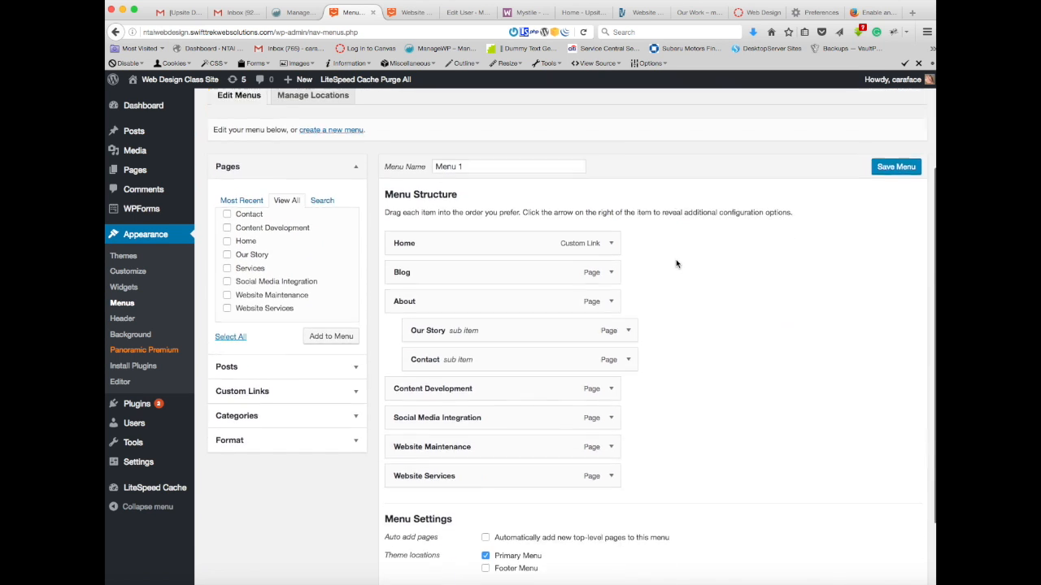
pyautogui.scroll(1, 675, 263)
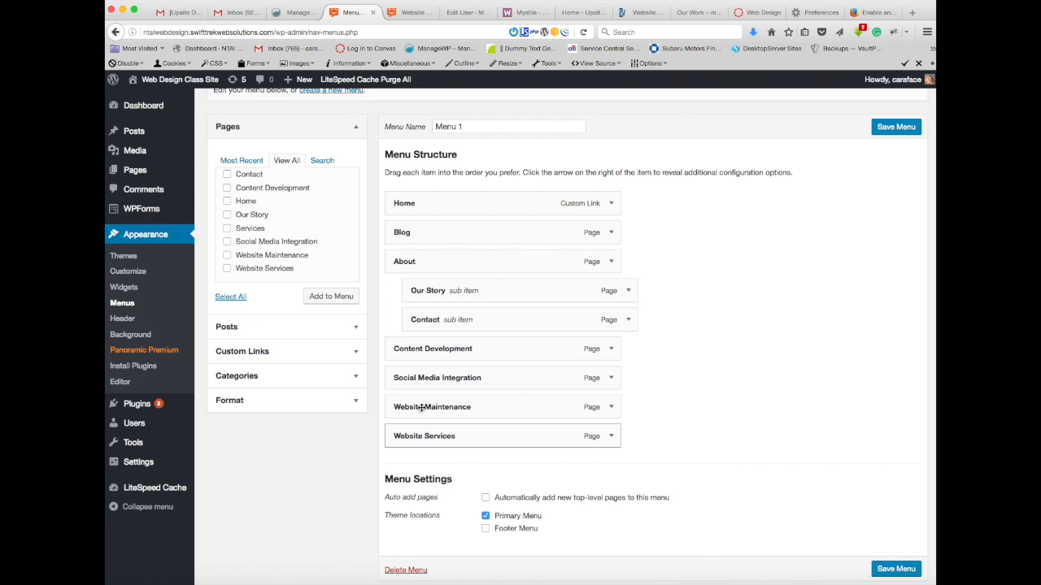
# Step: Check how the About sub items display in the previewed site's navigation, then return to the menu structure
pyautogui.moveTo(134, 175)
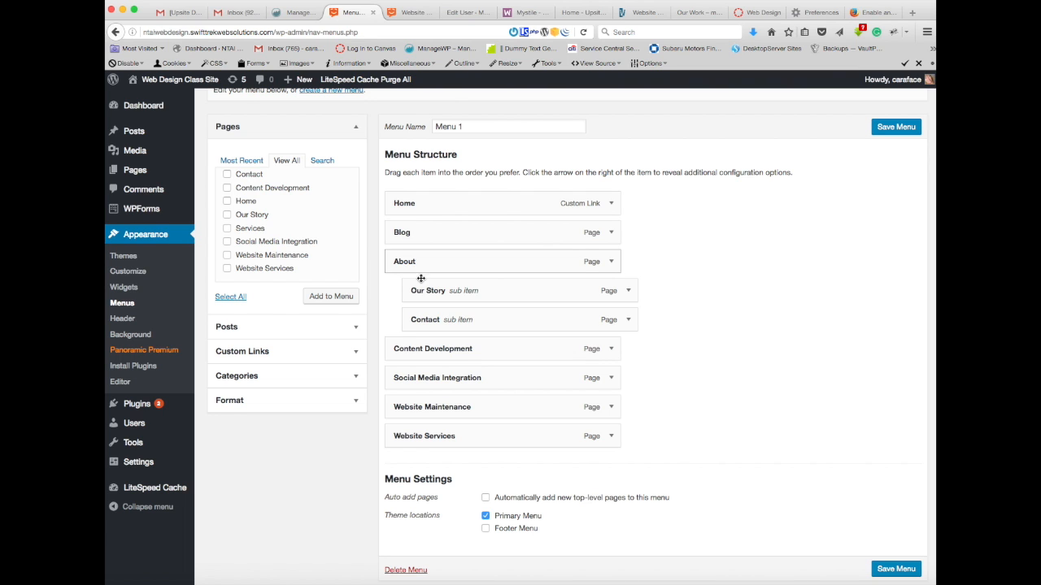
pyautogui.click(415, 12)
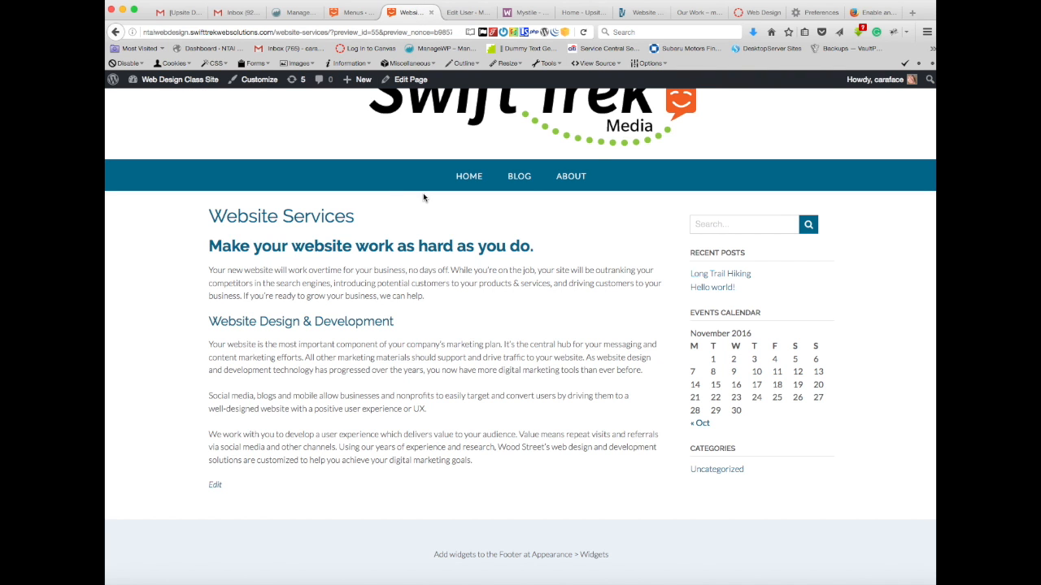
pyautogui.moveTo(571, 179)
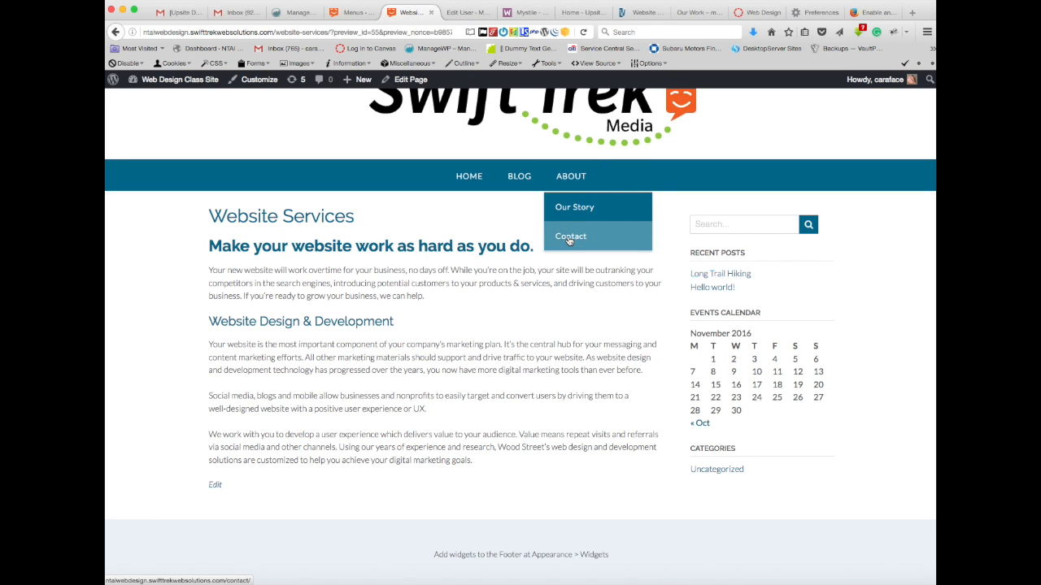
pyautogui.click(358, 12)
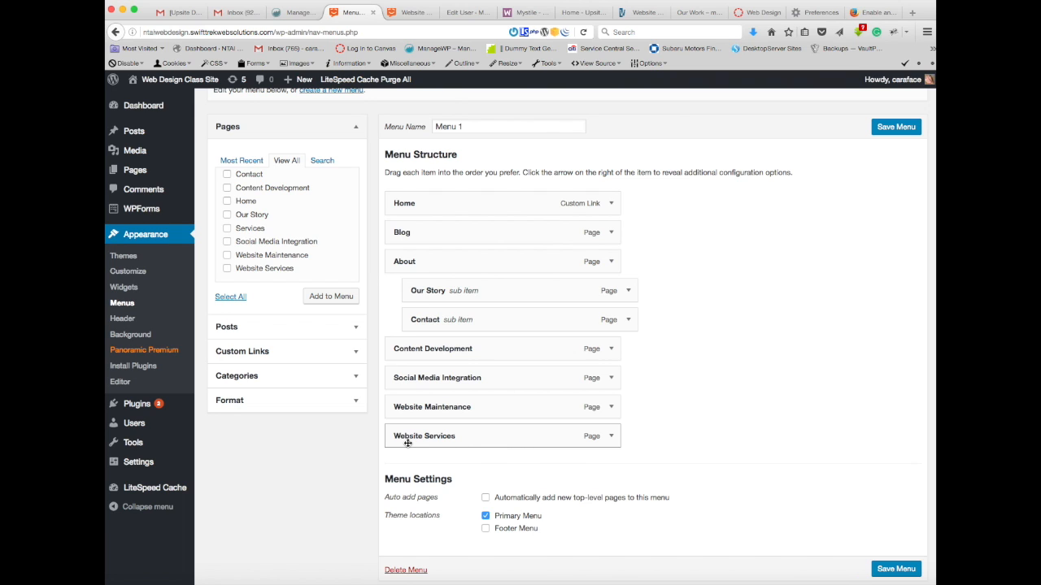
# Step: Move Website Services directly above Content Development and nest Content Development, Social Media Integration and Website Maintenance under it as sub items
pyautogui.moveTo(466, 437); pyautogui.dragTo(465, 350)
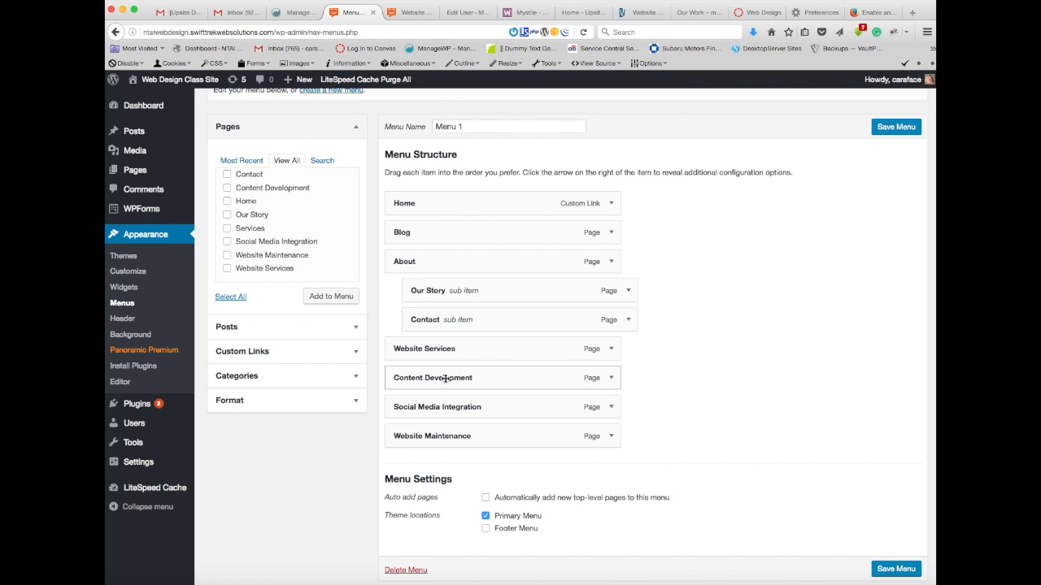
pyautogui.moveTo(445, 379); pyautogui.dragTo(457, 404)
pyautogui.moveTo(427, 437); pyautogui.dragTo(443, 437)
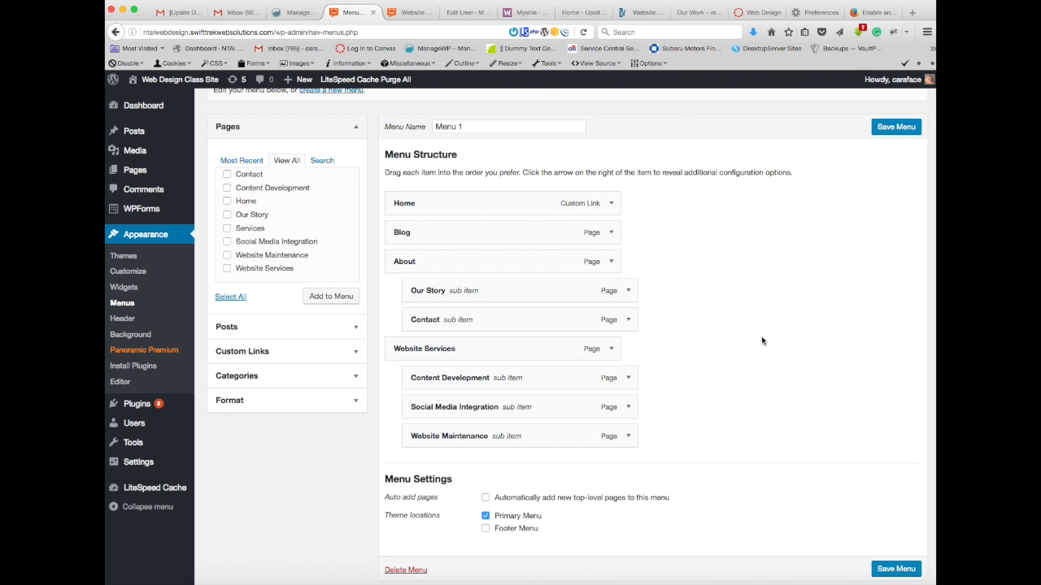
# Step: Save Menu 1 and review its saved structure
pyautogui.scroll(-2, 761, 338)
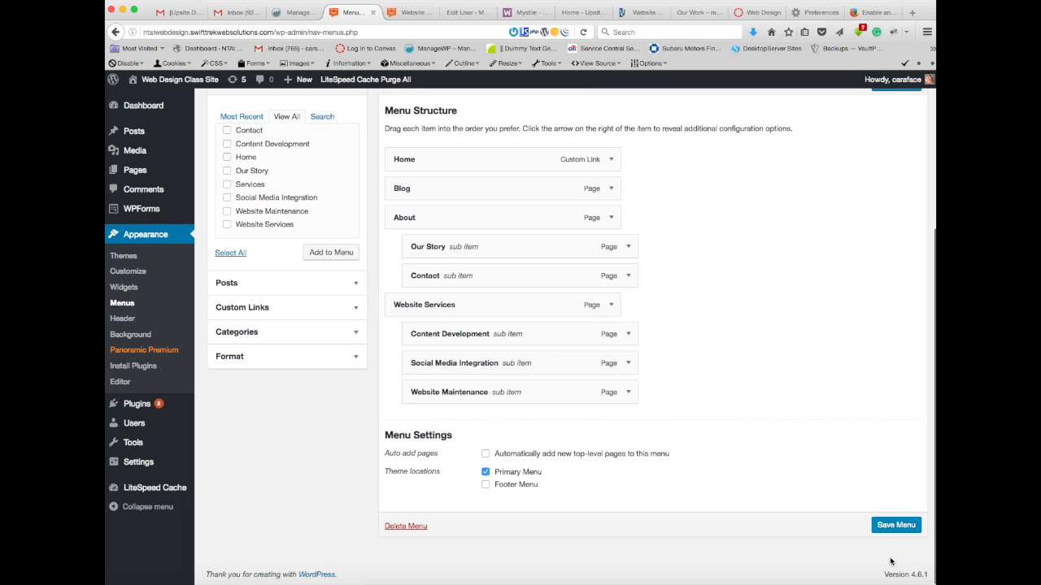
pyautogui.scroll(3, 876, 233)
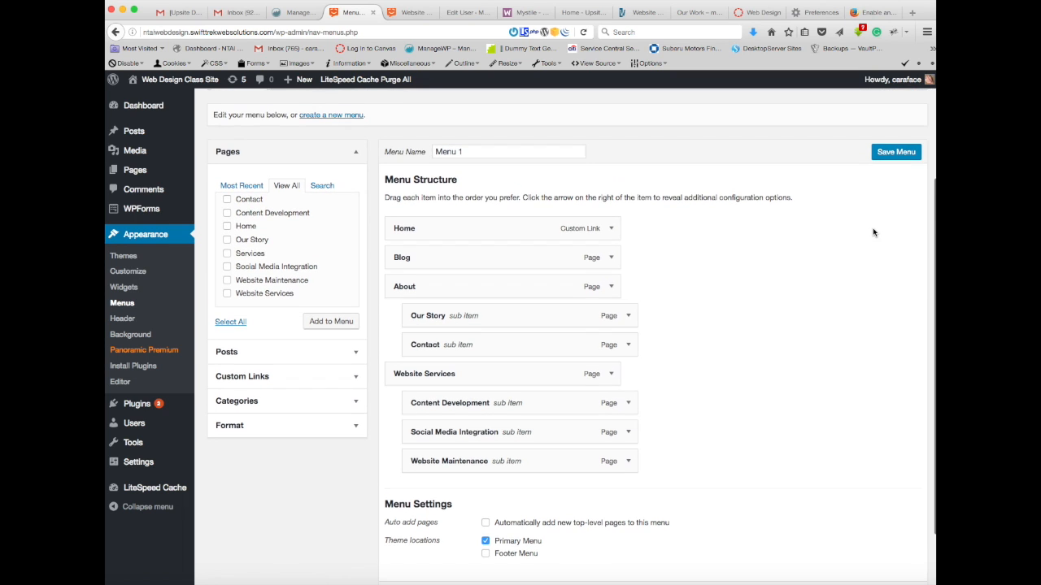
pyautogui.click(901, 155)
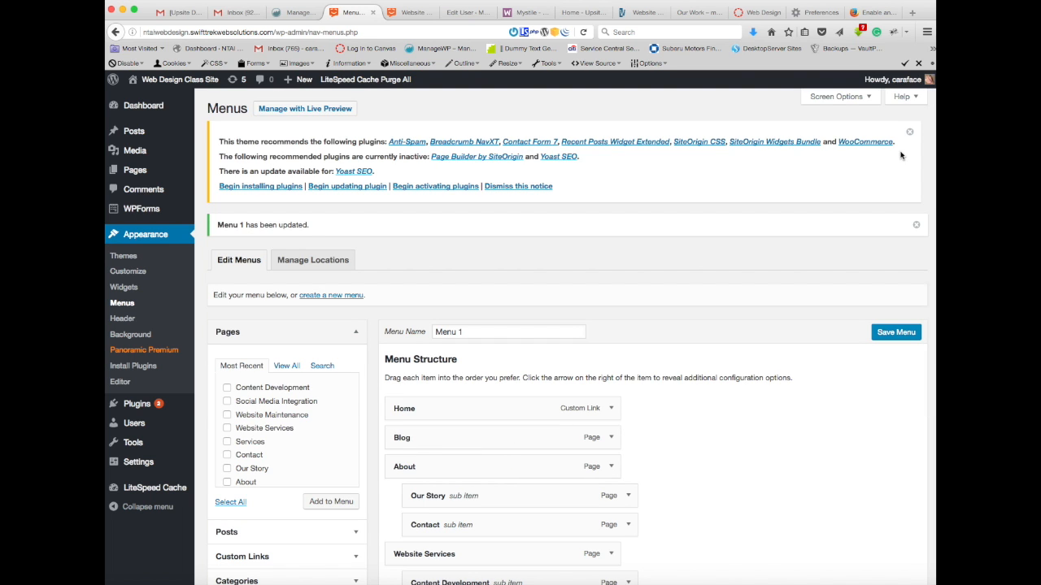
pyautogui.scroll(-3, 792, 254)
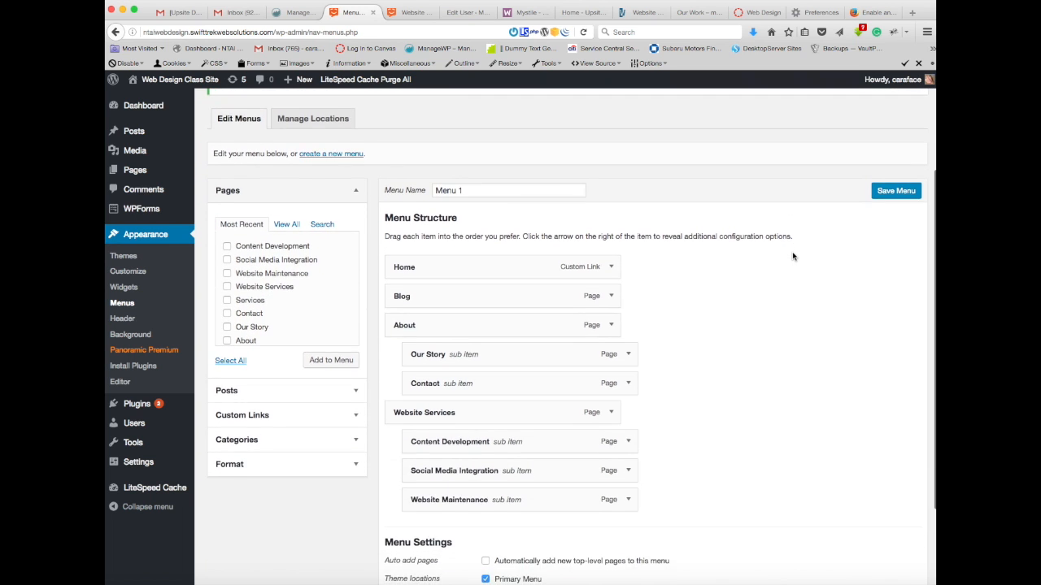
pyautogui.scroll(1, 793, 257)
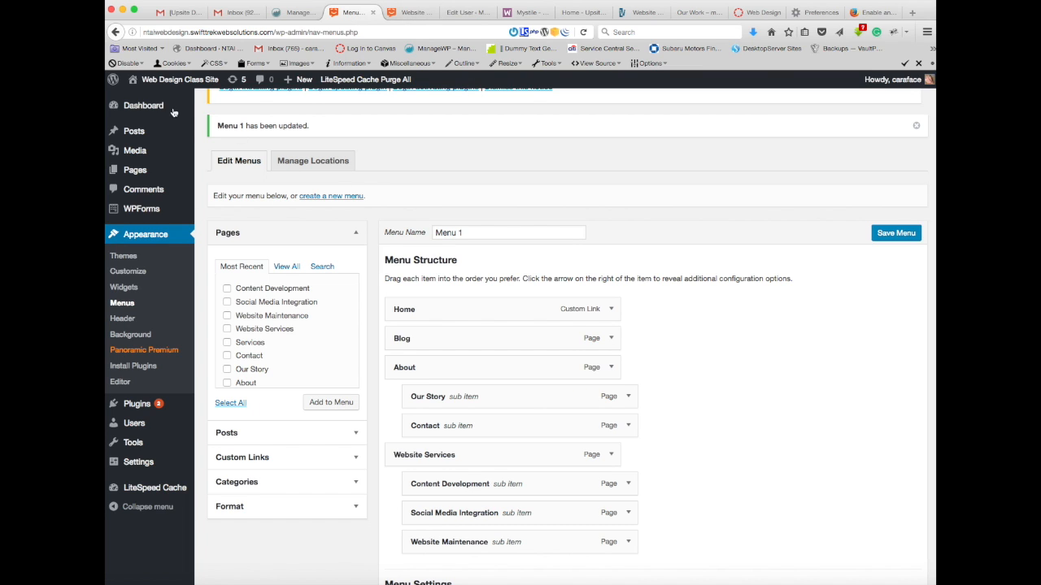
# Step: Compare the saved menu with the Website Services preview, then reload the preview and inspect its navigation bar
pyautogui.click(415, 14)
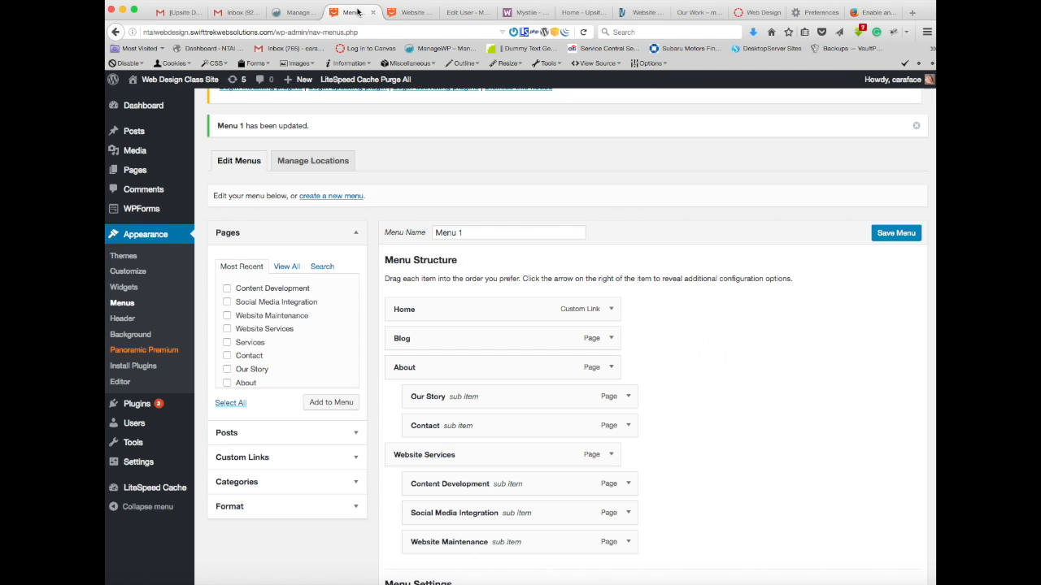
pyautogui.click(358, 13)
pyautogui.click(413, 14)
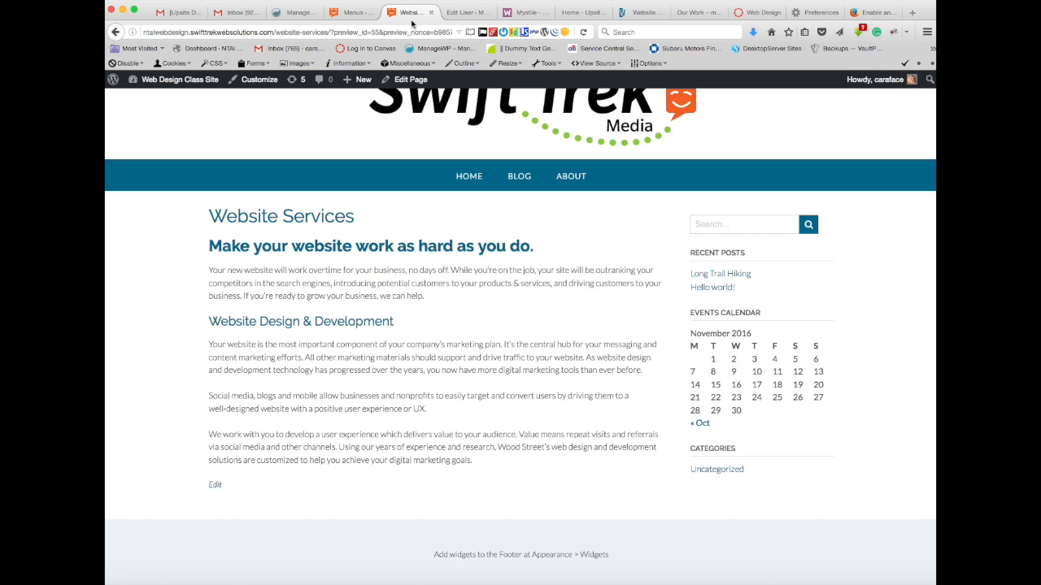
pyautogui.click(362, 13)
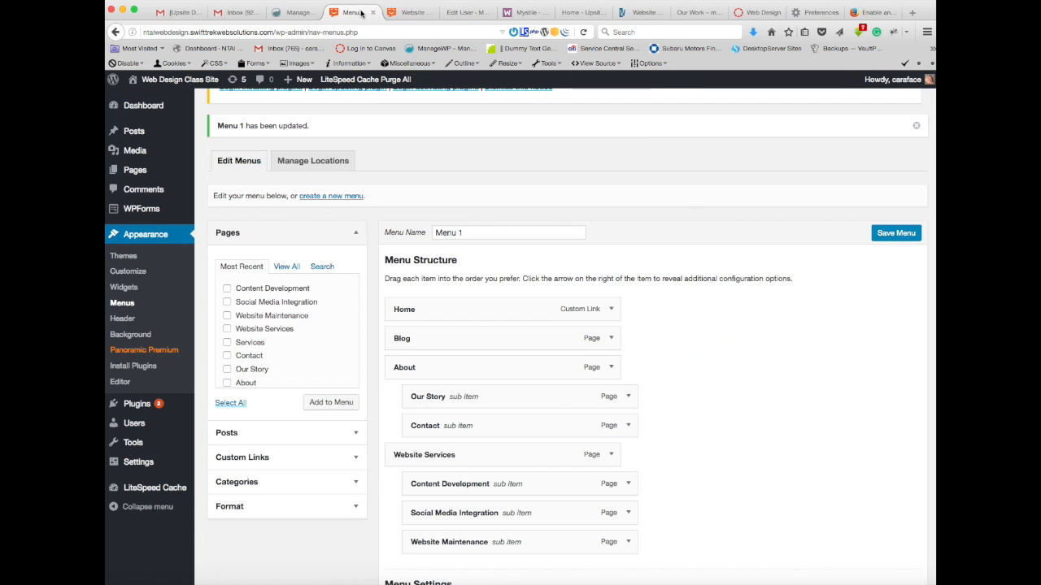
pyautogui.click(411, 13)
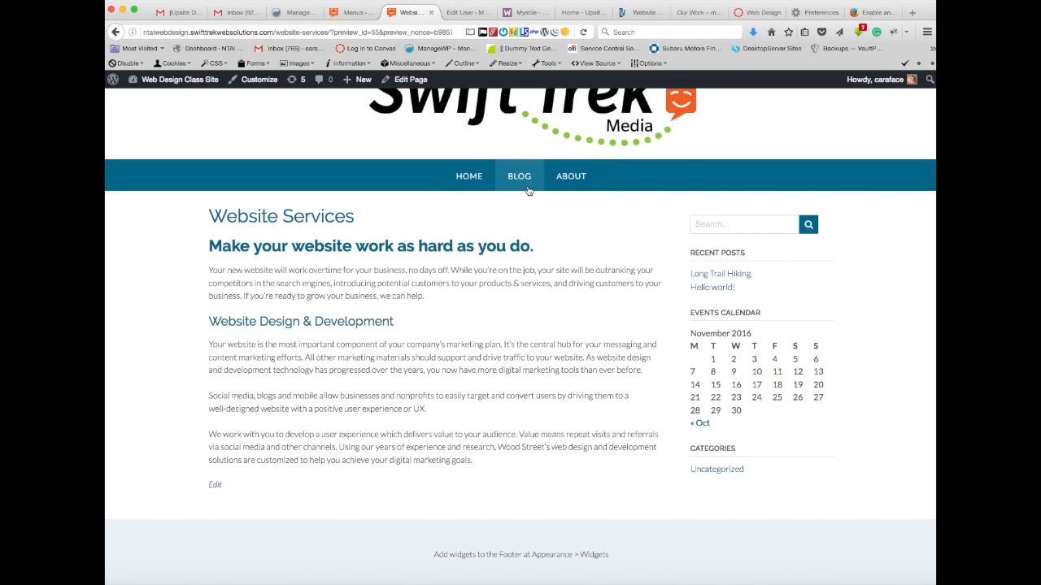
pyautogui.click(585, 32)
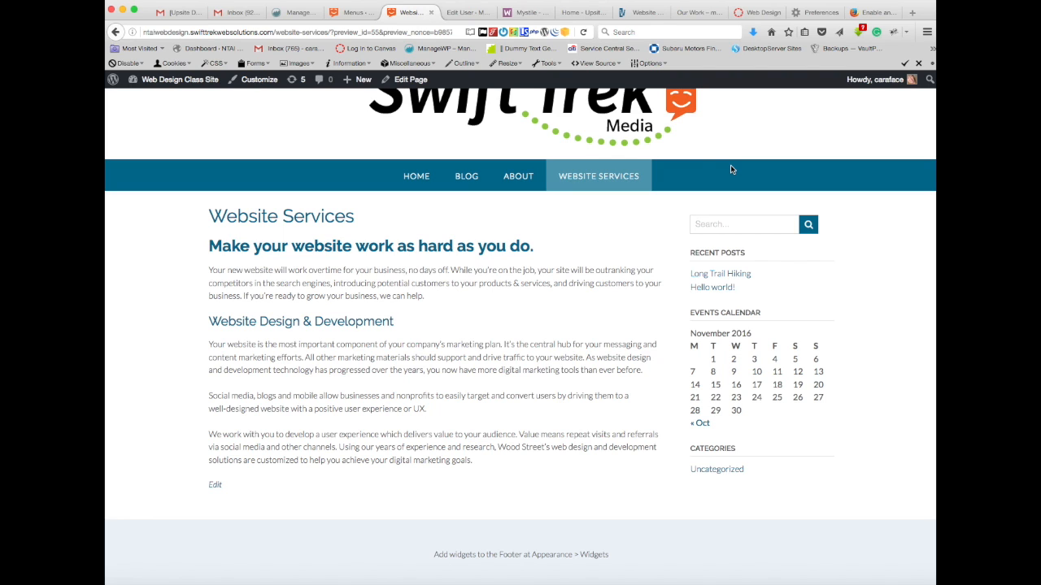
pyautogui.moveTo(627, 176)
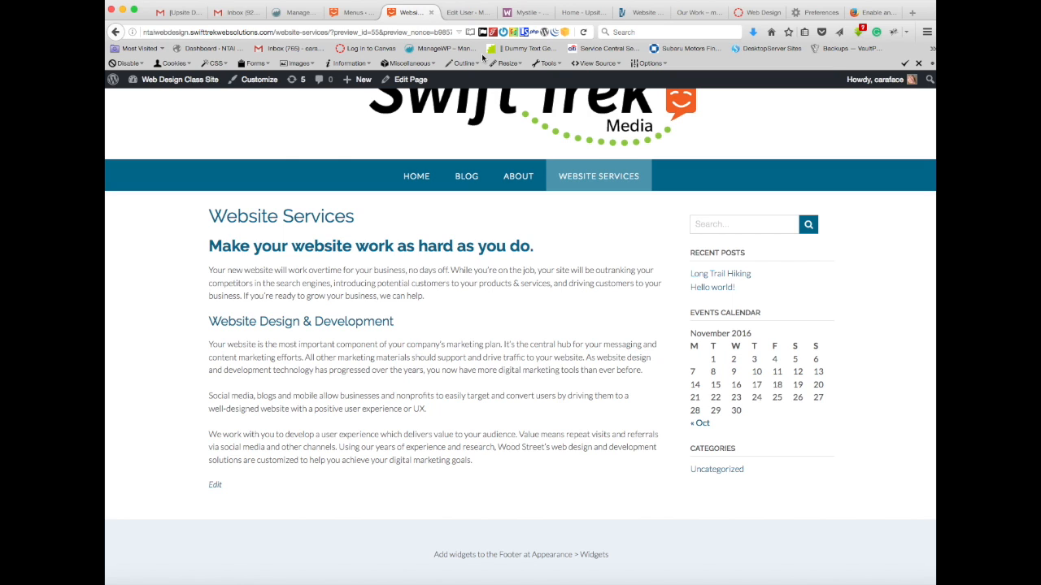
# Step: From the site's home page, check the Website Services submenu and open the Website Services page
pyautogui.click(414, 178)
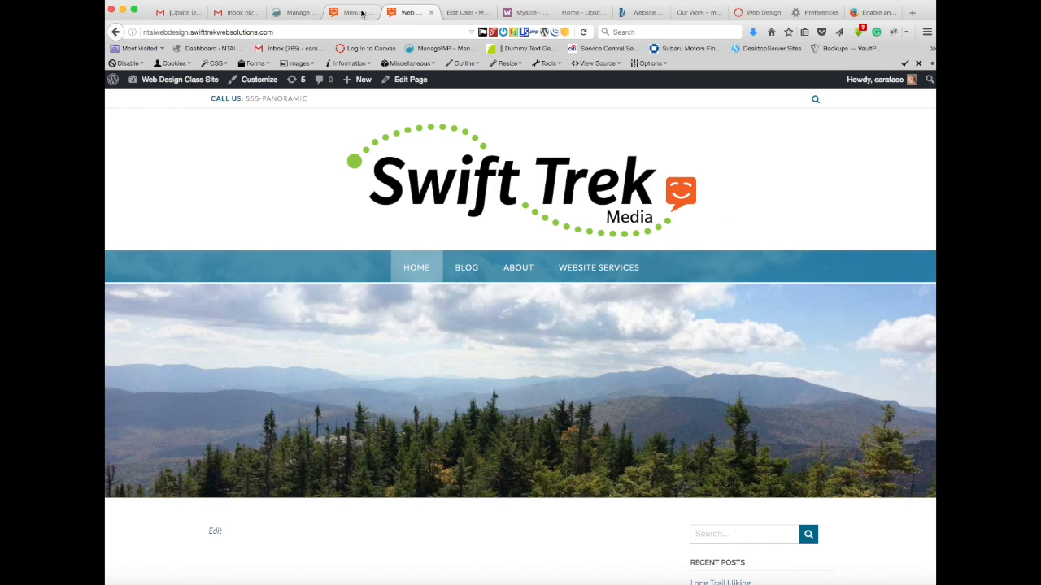
pyautogui.click(584, 270)
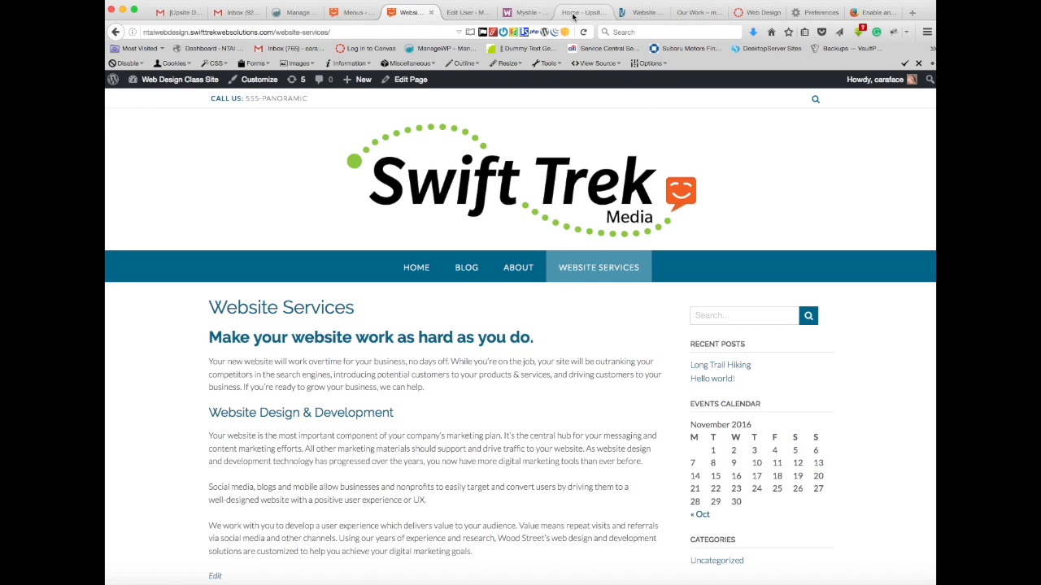
# Step: Switch to the MMC Marketing site's admin and open its menu editor to review the structure and settings of Menu 1
pyautogui.click(461, 12)
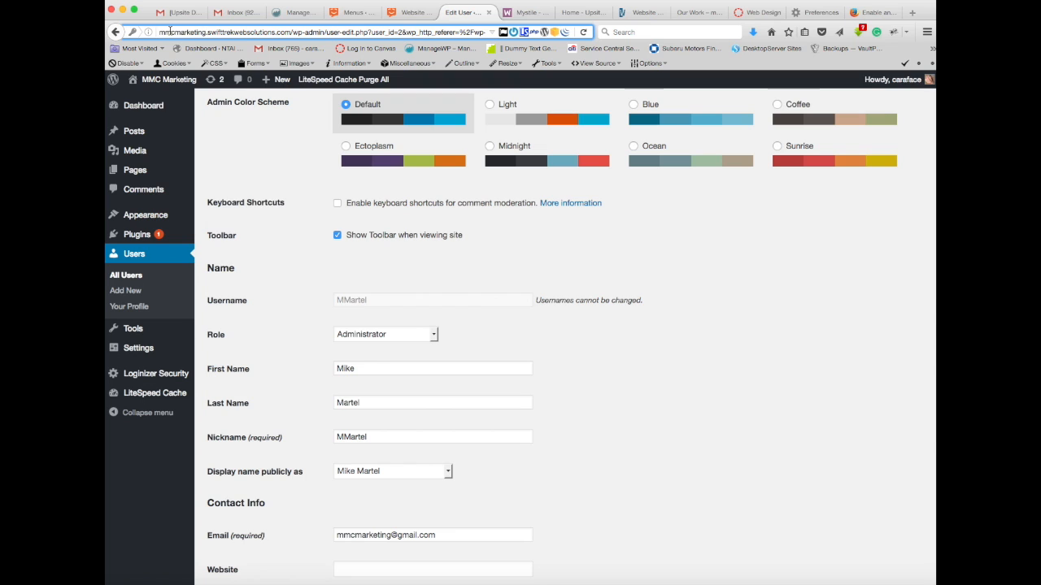
pyautogui.click(212, 37)
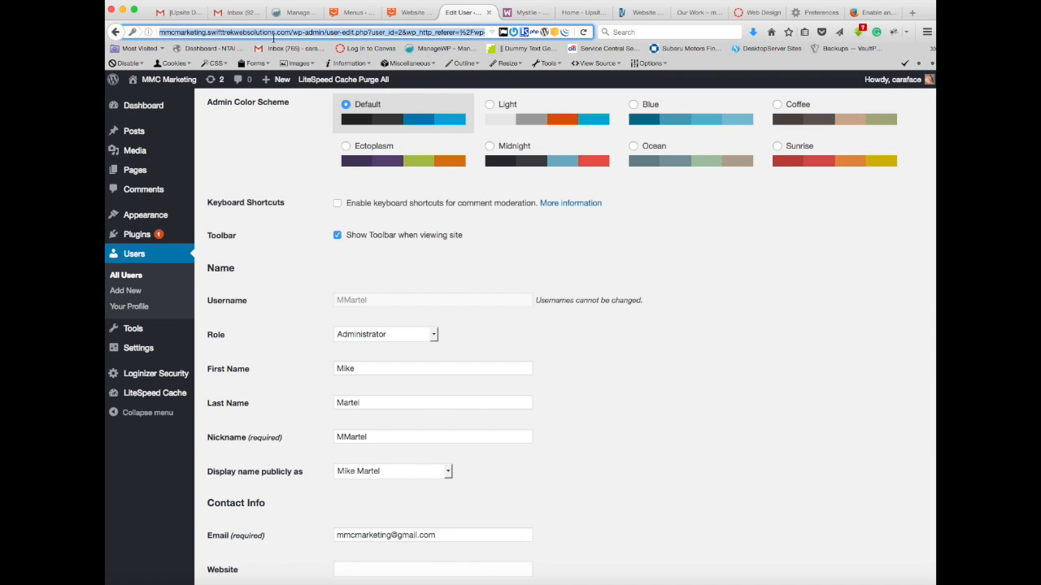
pyautogui.moveTo(273, 38); pyautogui.dragTo(290, 32)
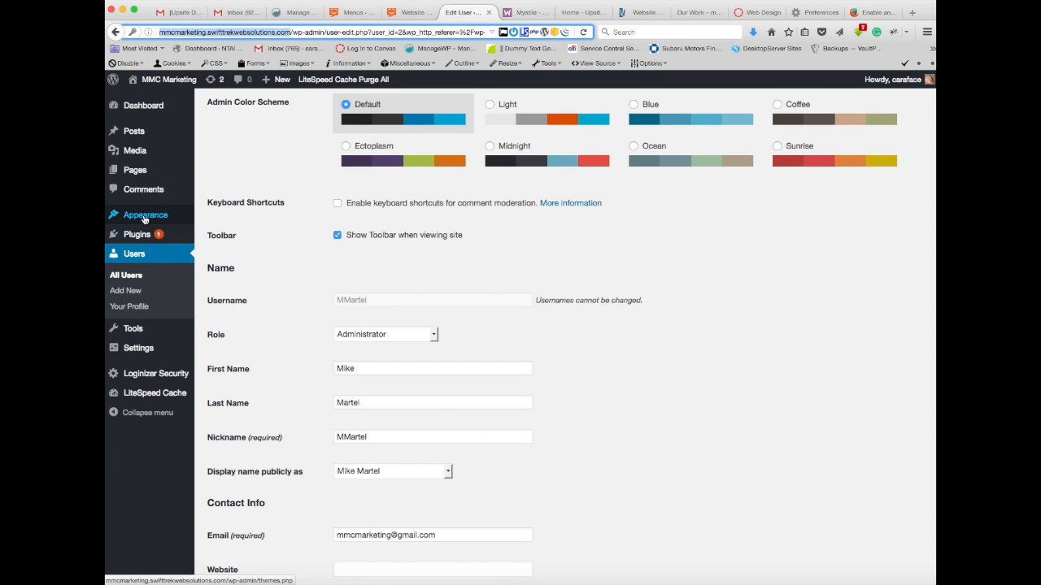
pyautogui.moveTo(193, 219)
pyautogui.click(217, 264)
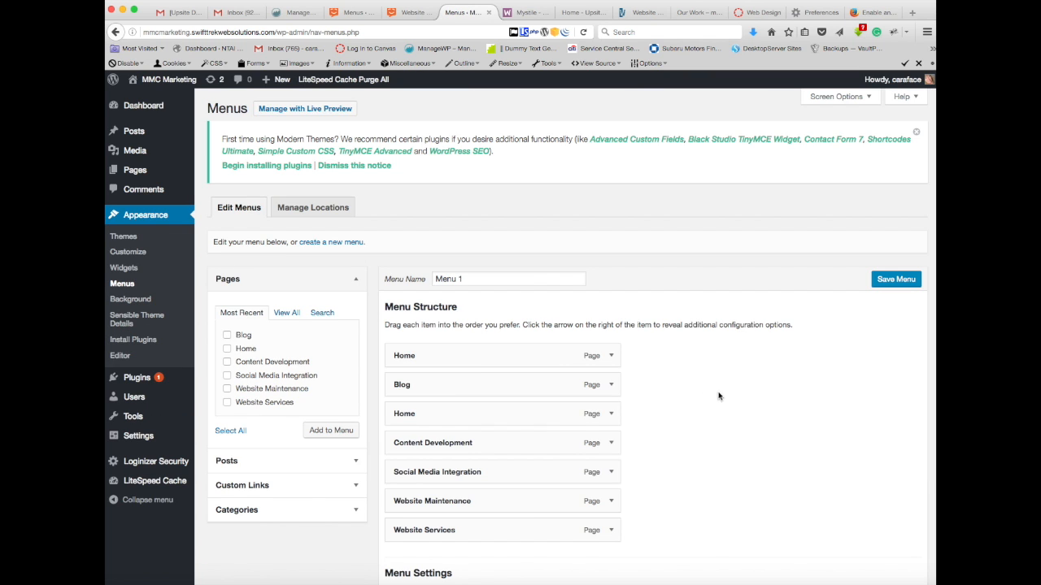
pyautogui.scroll(-2, 723, 398)
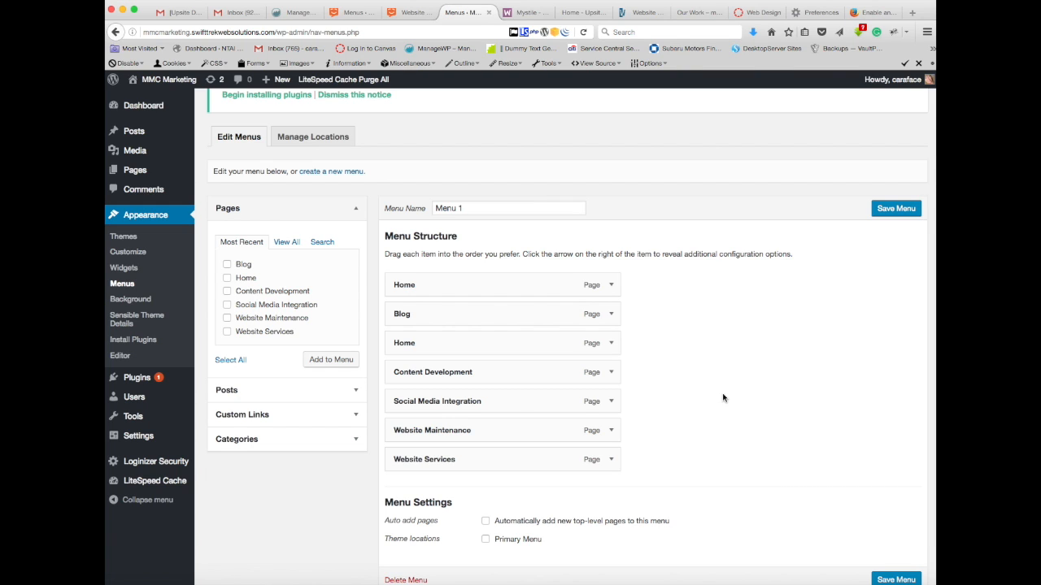
# Step: Compare the MMC Marketing menu with the Web Design Class Site's navigation, and view the MMC Marketing site's installed themes
pyautogui.click(410, 13)
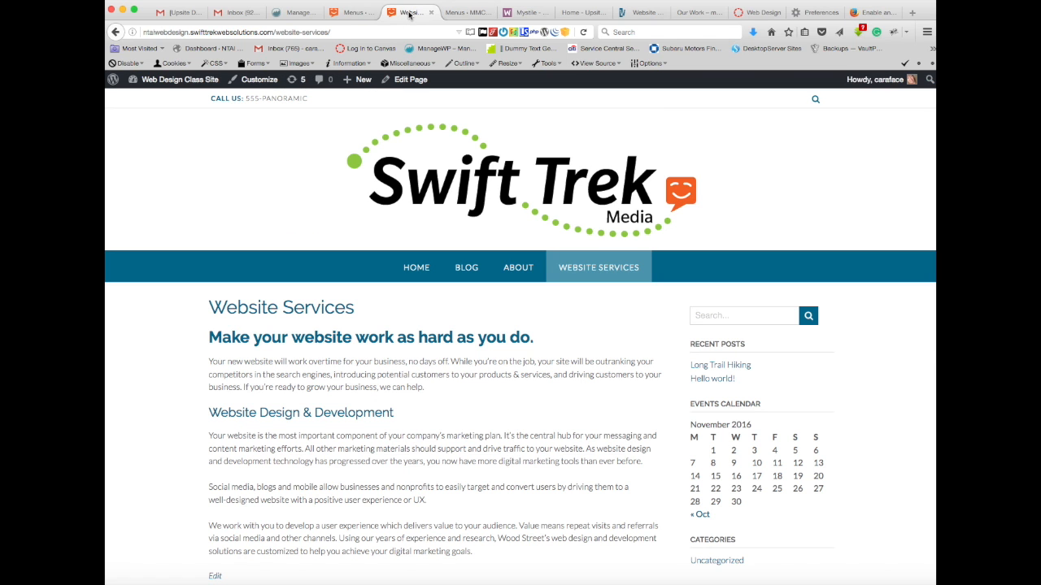
pyautogui.click(467, 13)
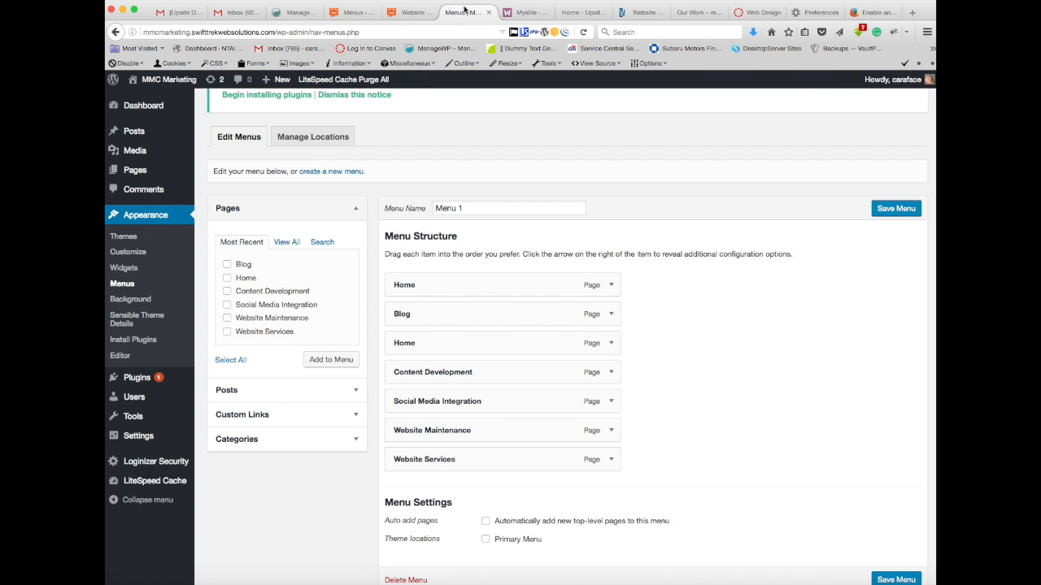
pyautogui.click(130, 220)
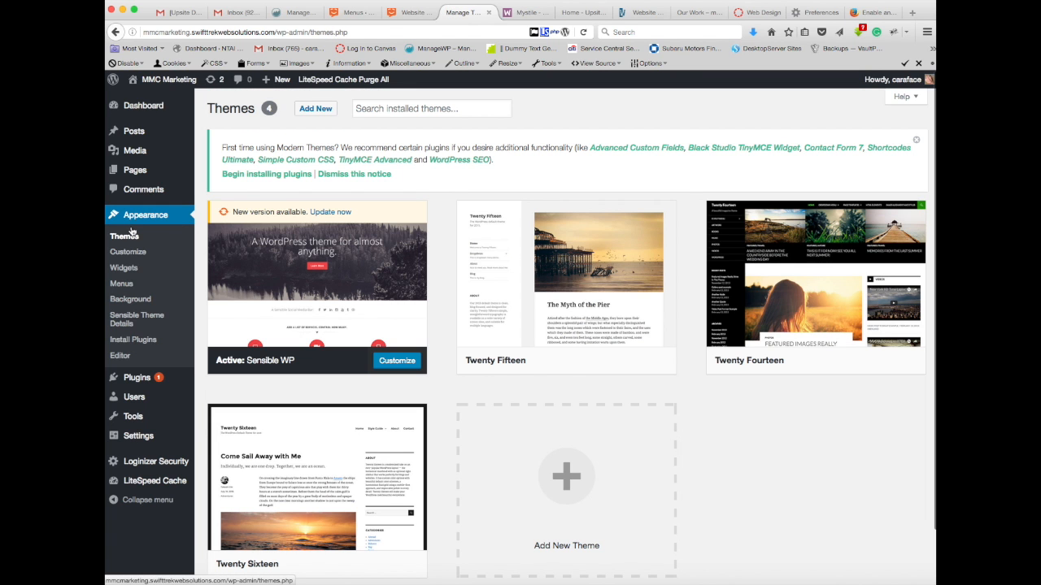
pyautogui.click(409, 14)
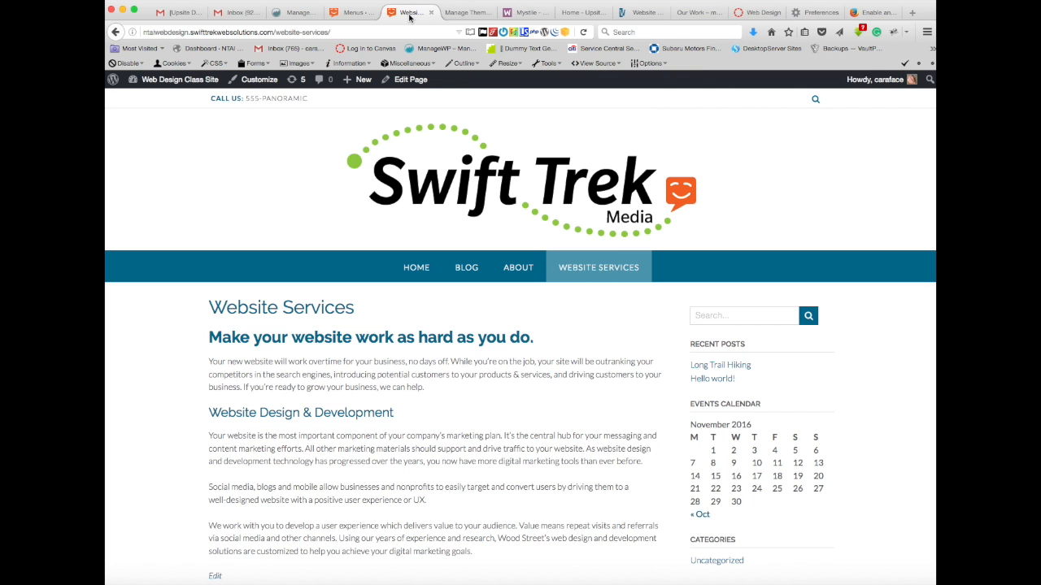
# Step: Return to the Web Design Class Site's menu editor and examine Menu 1's item order, sub items and theme location settings
pyautogui.click(358, 15)
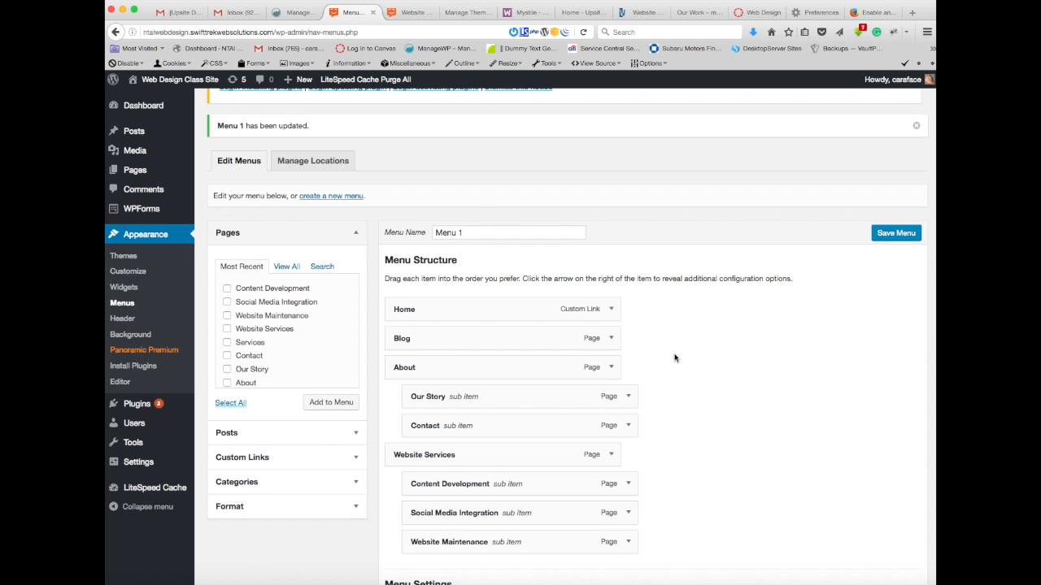
pyautogui.scroll(-3, 675, 358)
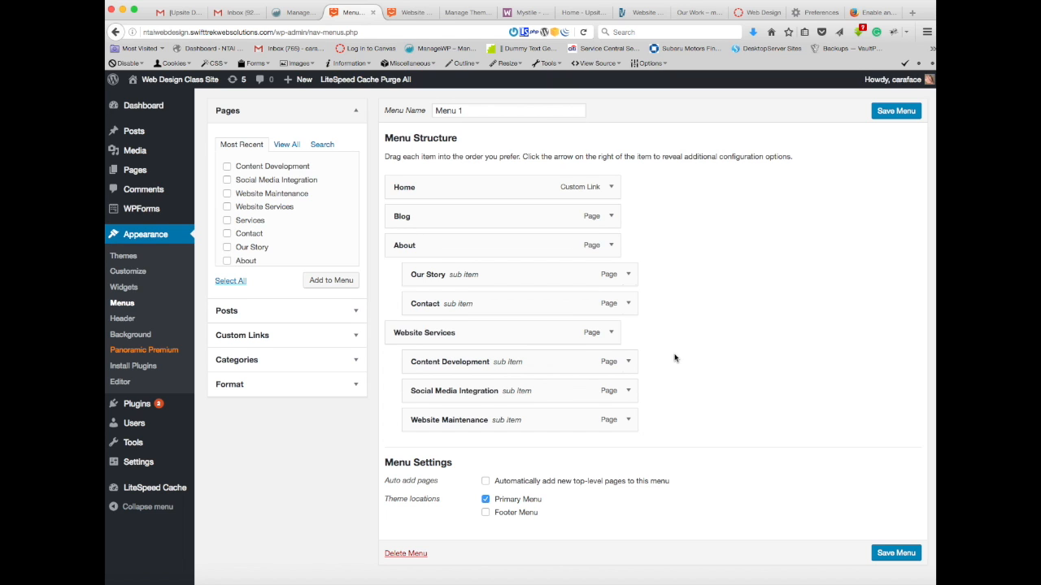
pyautogui.scroll(1, 674, 358)
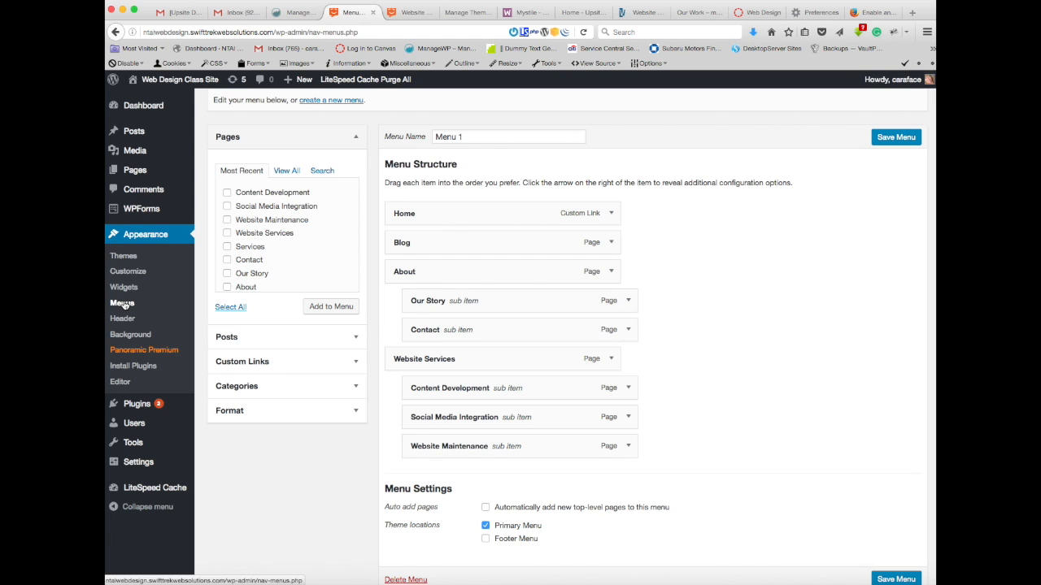
pyautogui.moveTo(146, 112)
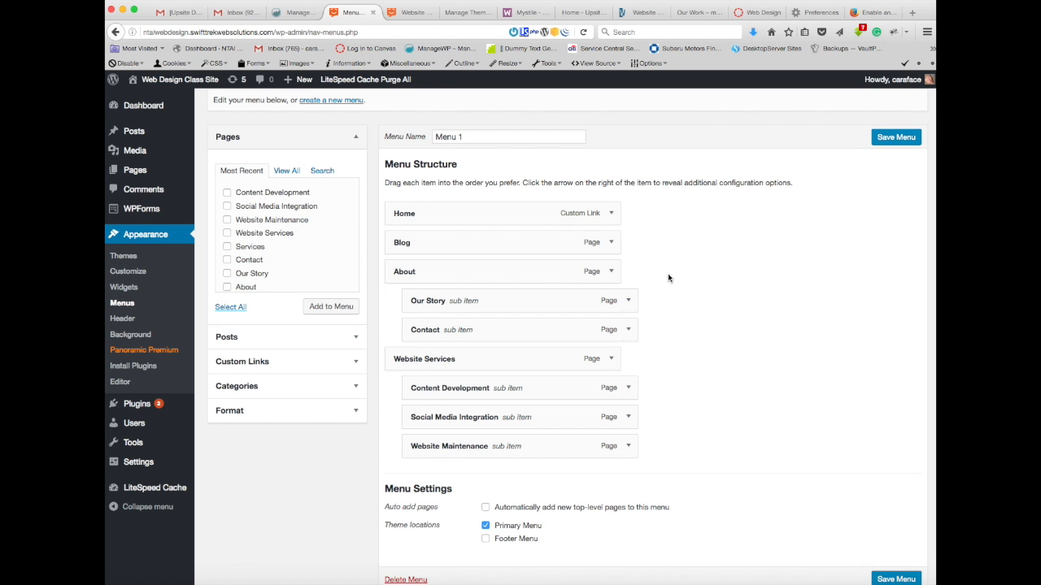
pyautogui.scroll(1, 684, 275)
pyautogui.scroll(5, 685, 276)
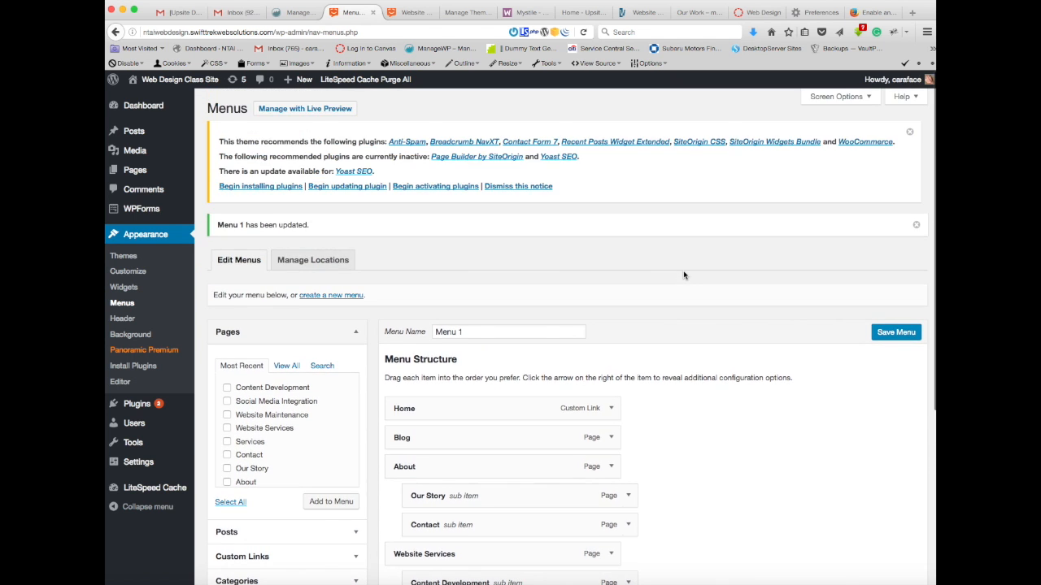
pyautogui.scroll(-4, 684, 276)
pyautogui.scroll(-3, 683, 275)
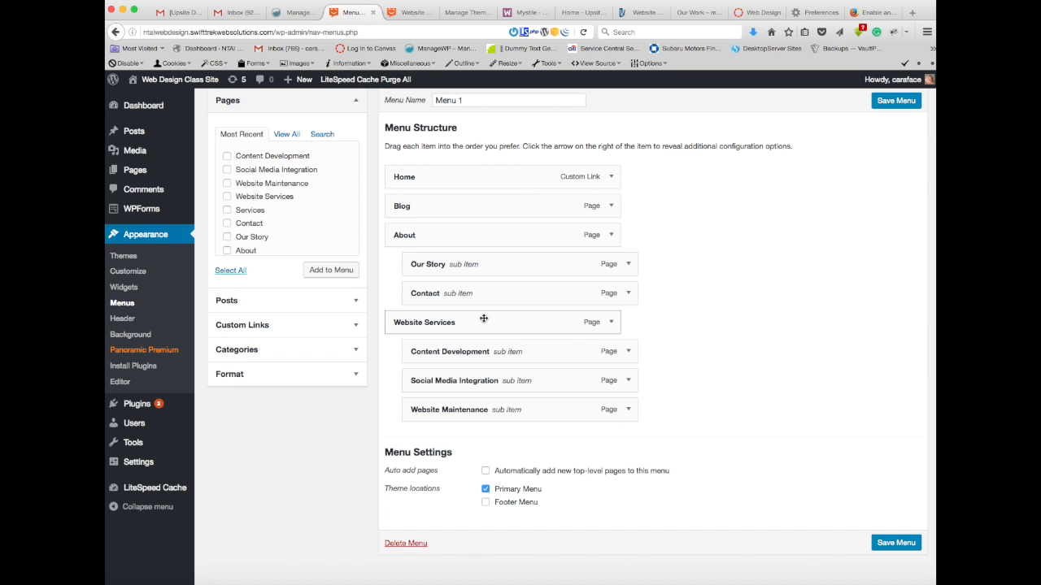
pyautogui.scroll(3, 485, 320)
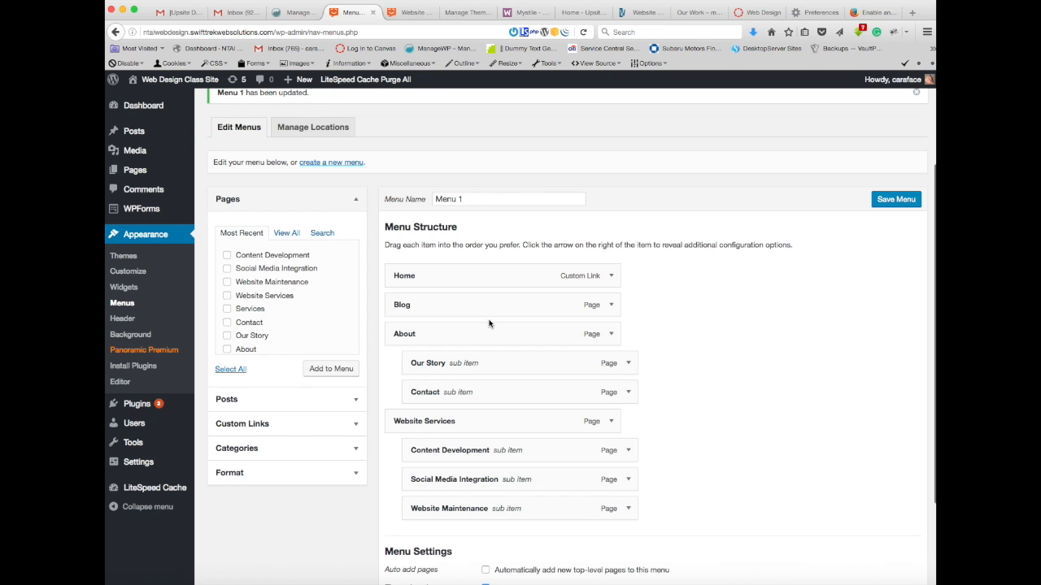
pyautogui.scroll(-3, 667, 346)
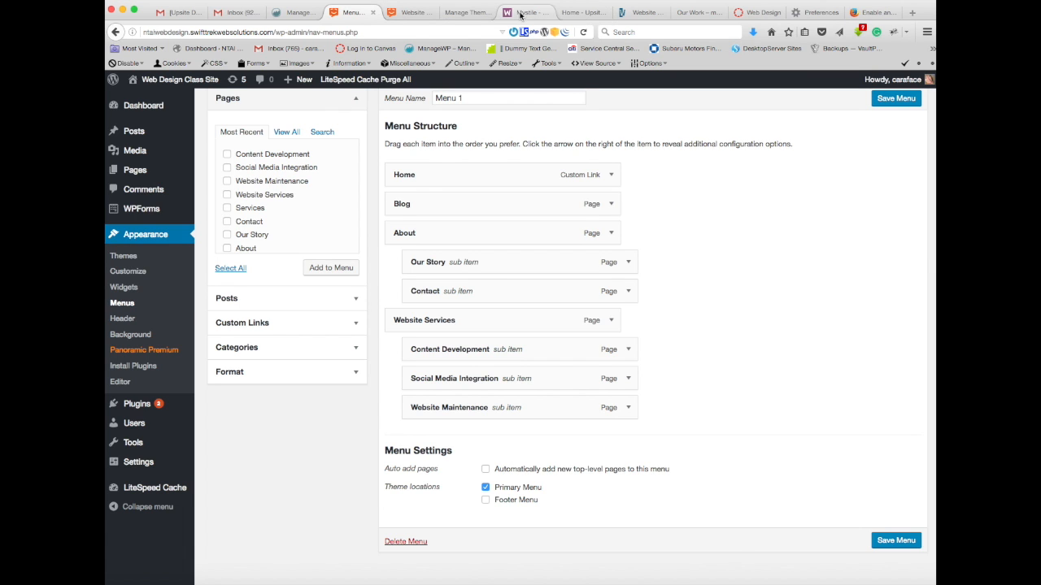
# Step: Load mmcmarketing.swifttrekwebsolutions.com in place of the Wood Street services page and open its Website Services page
pyautogui.click(463, 13)
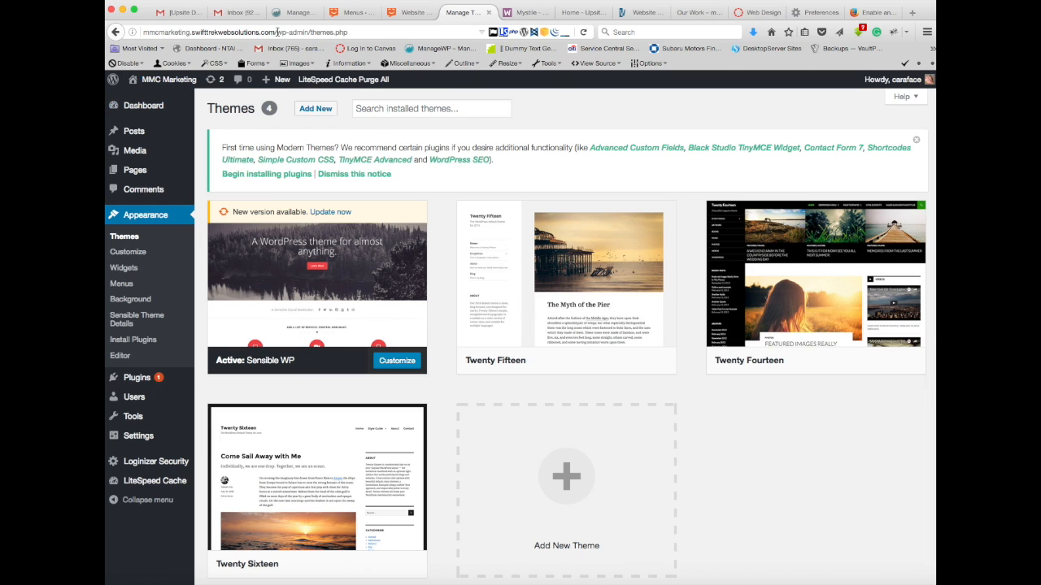
pyautogui.moveTo(275, 32); pyautogui.dragTo(108, 32)
pyautogui.press('super+c')
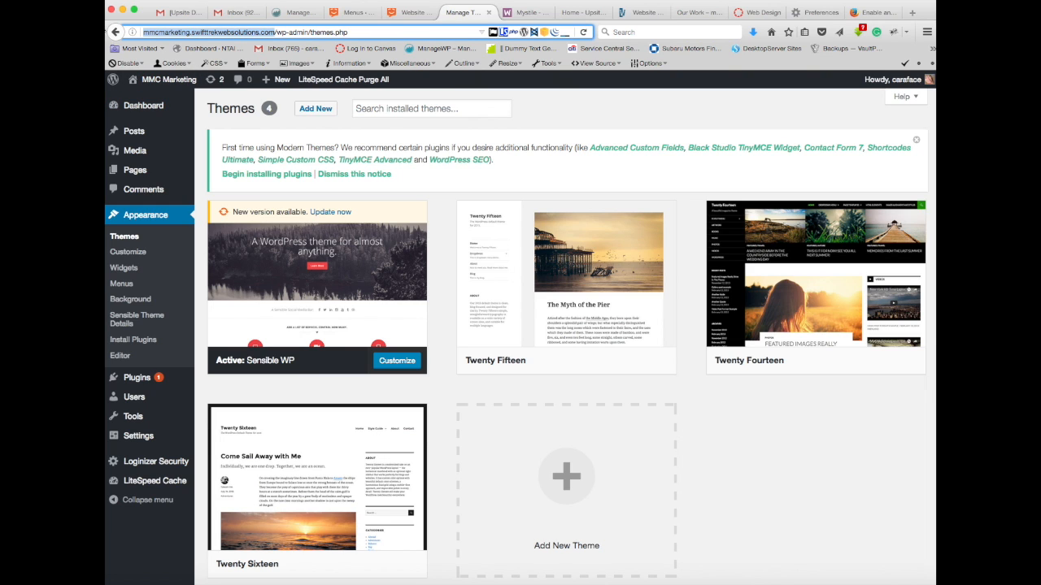
pyautogui.click(643, 13)
pyautogui.moveTo(404, 32); pyautogui.dragTo(112, 32)
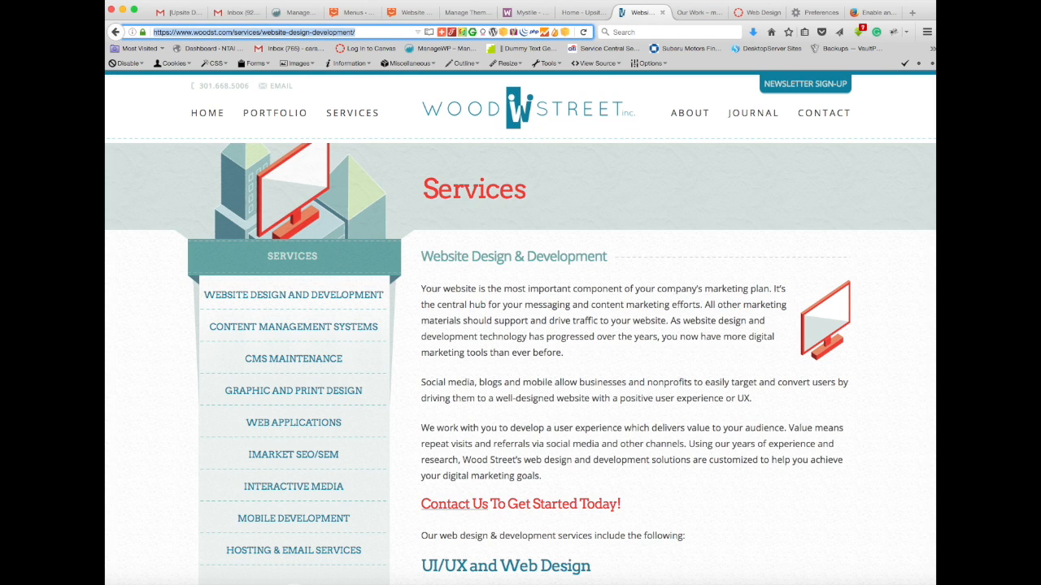
pyautogui.press('super+v')
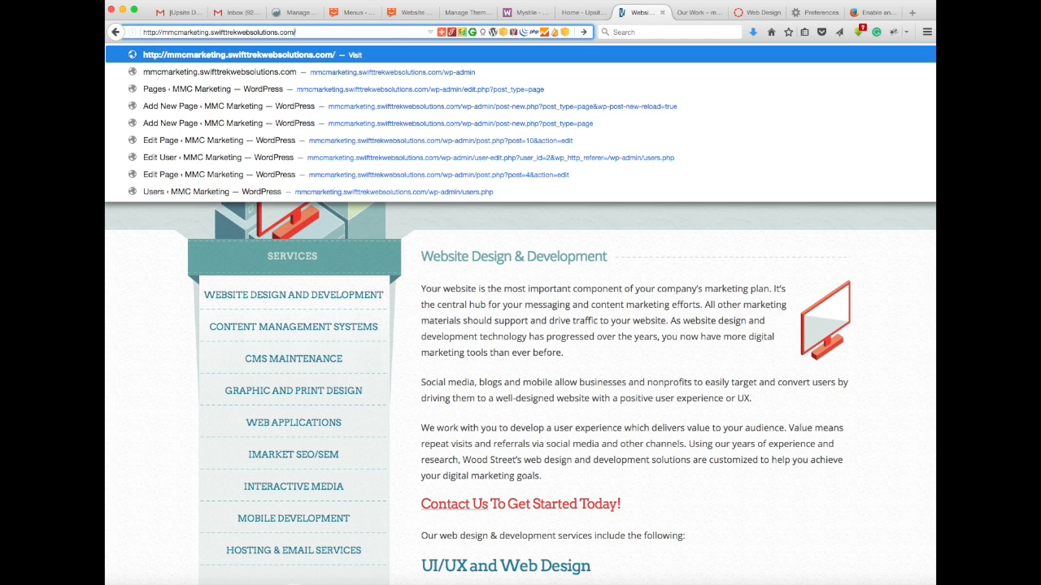
pyautogui.press('Return')
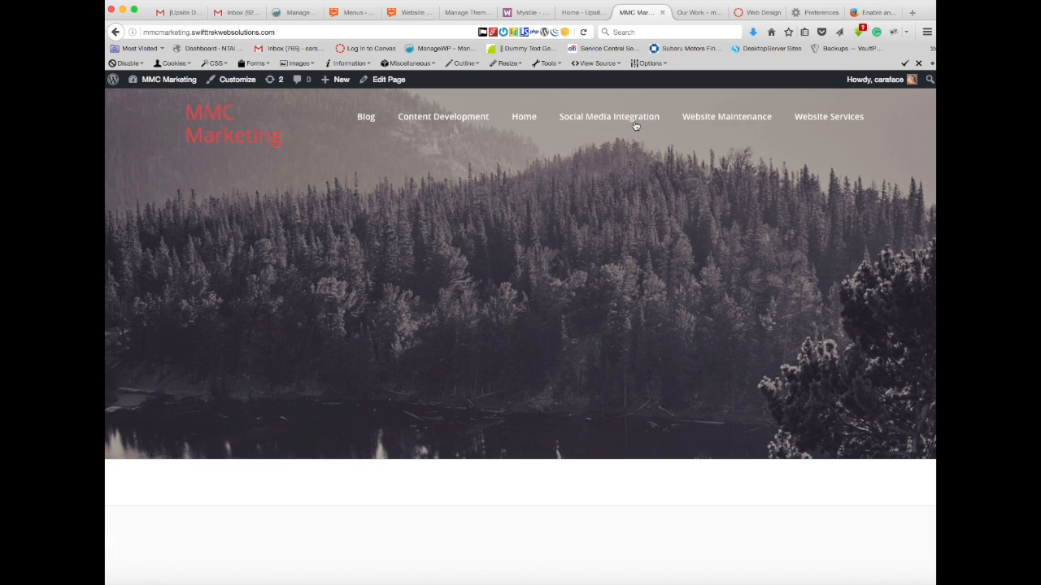
pyautogui.click(847, 120)
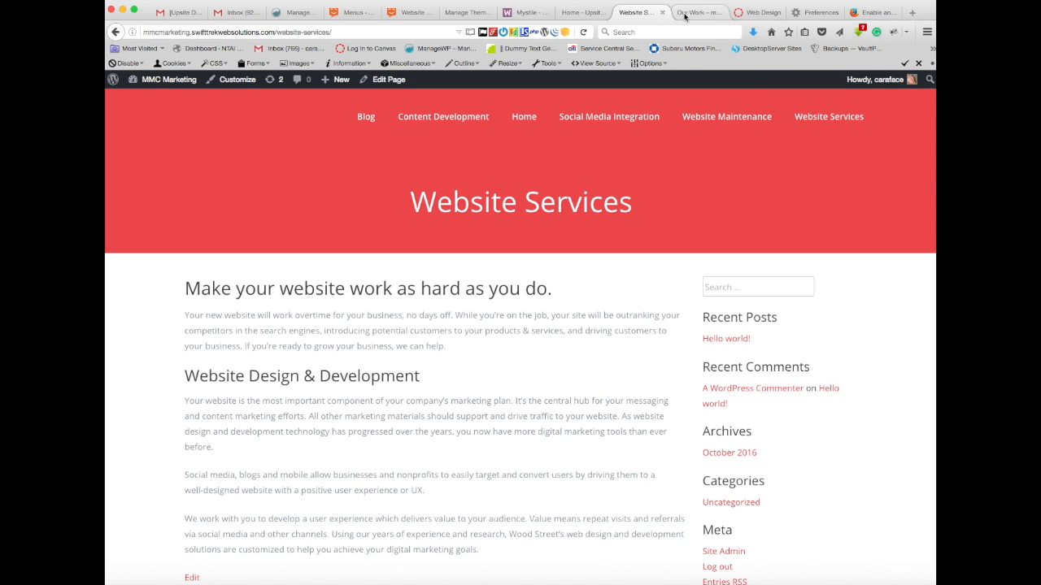
# Step: Reopen the MMC Marketing site's menu editor, save Menu 1 and review its structure
pyautogui.click(587, 12)
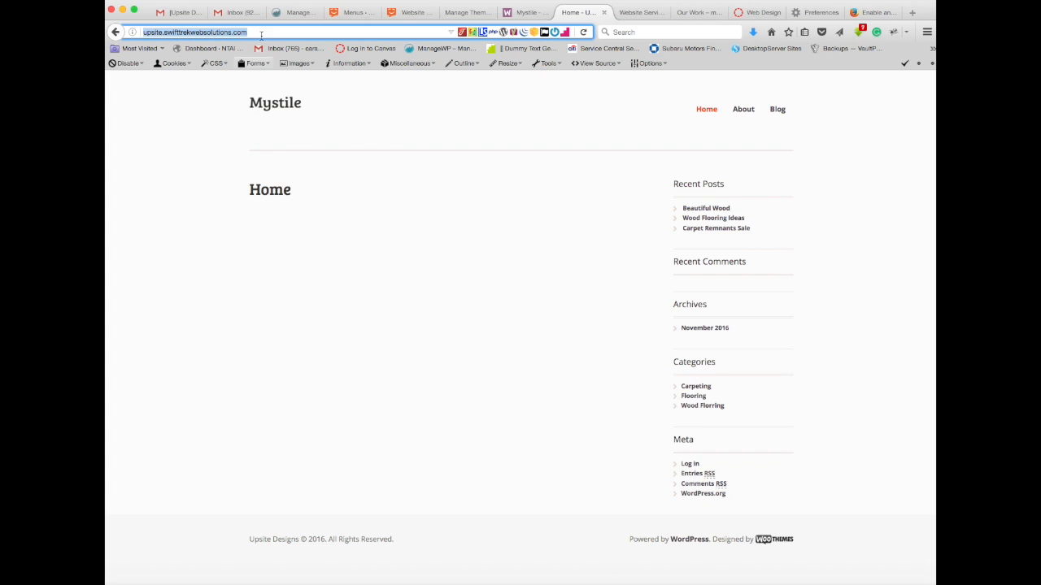
pyautogui.click(532, 15)
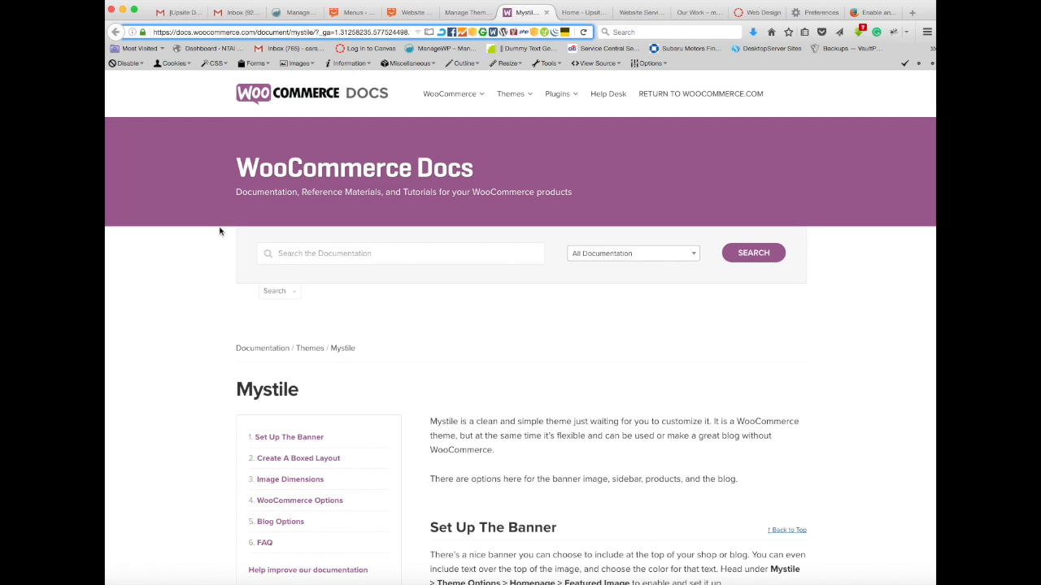
pyautogui.click(477, 10)
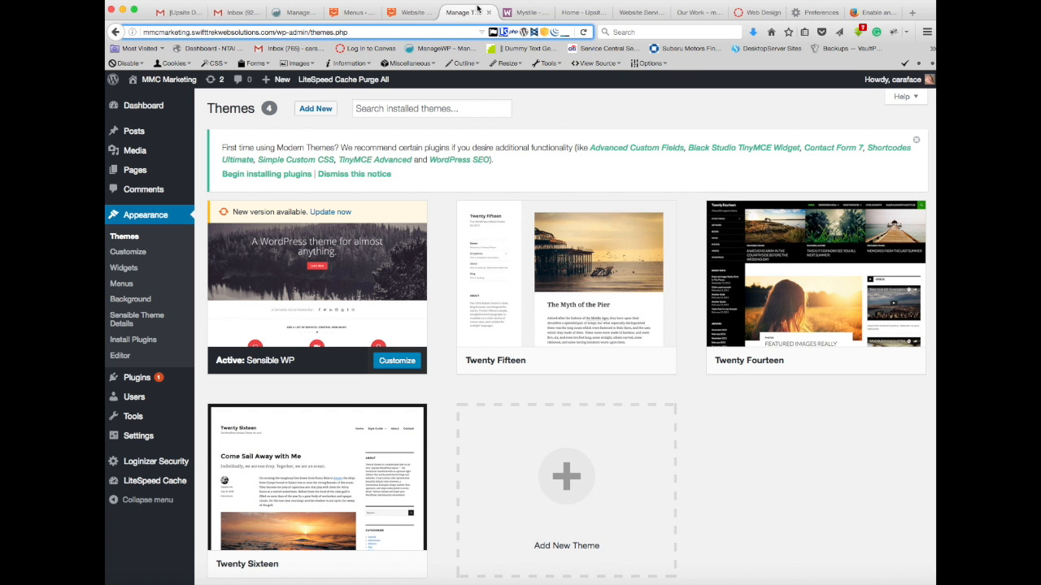
pyautogui.click(123, 284)
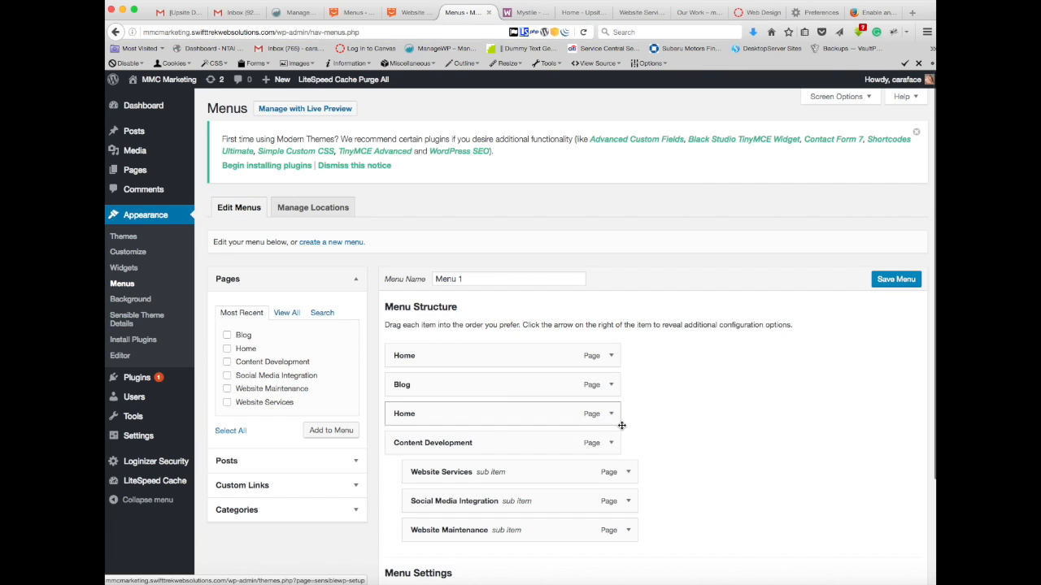
pyautogui.click(894, 279)
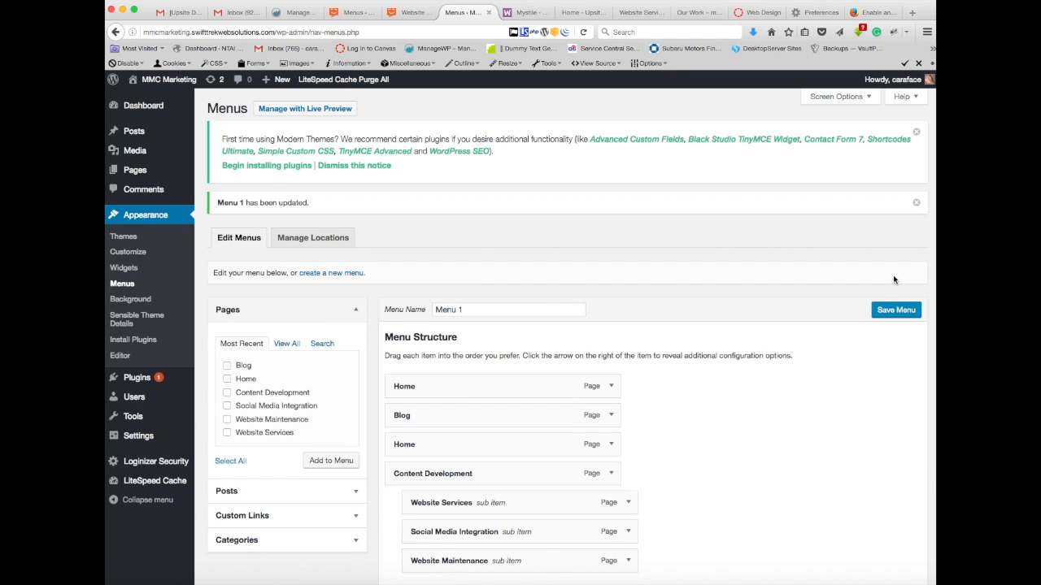
pyautogui.scroll(-2, 799, 376)
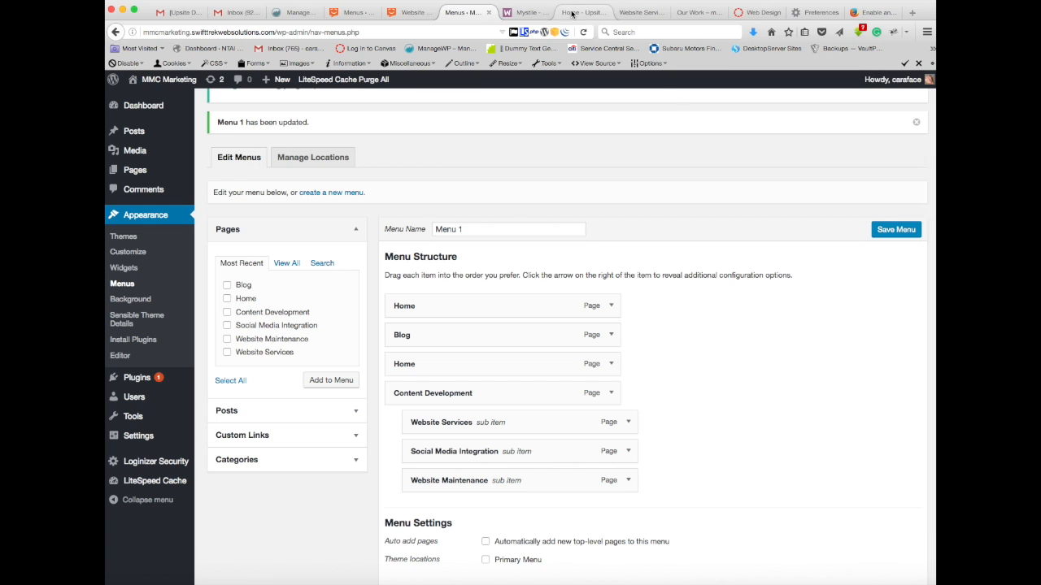
# Step: Close the WooCommerce Docs page for Mystile and the Upsite home page
pyautogui.click(527, 12)
pyautogui.click(582, 13)
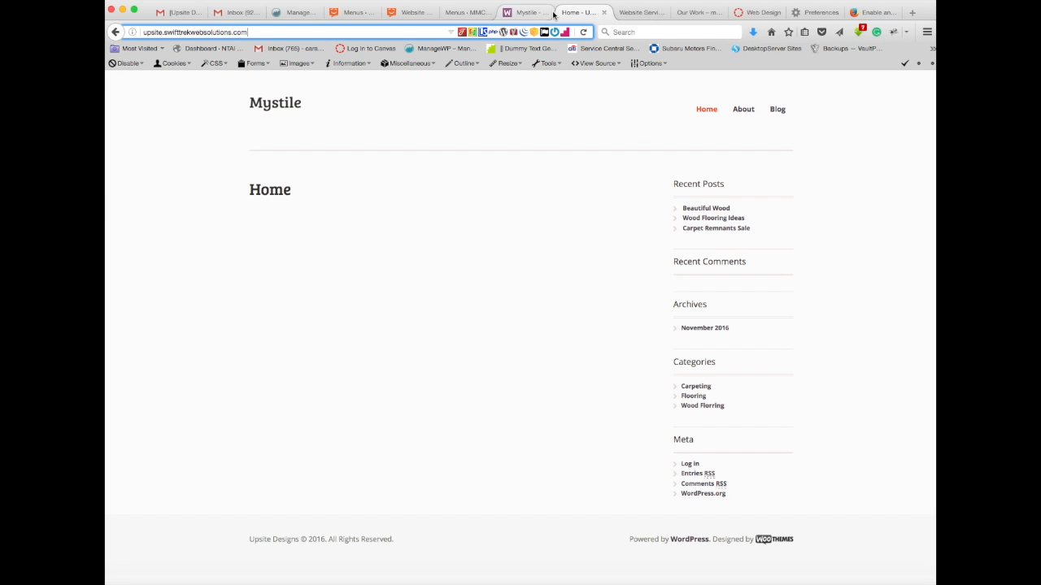
pyautogui.click(549, 14)
pyautogui.click(546, 13)
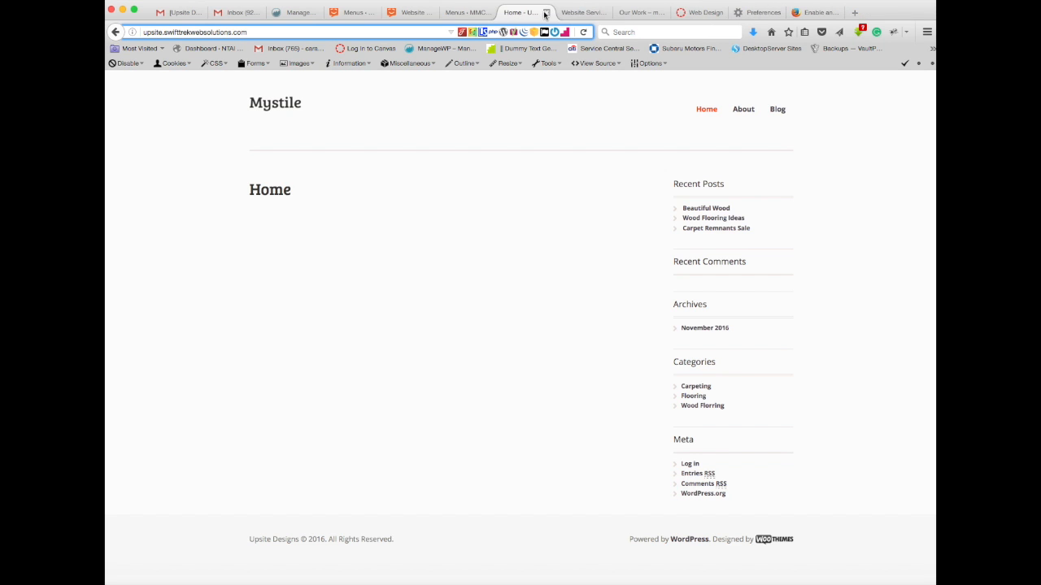
pyautogui.click(546, 13)
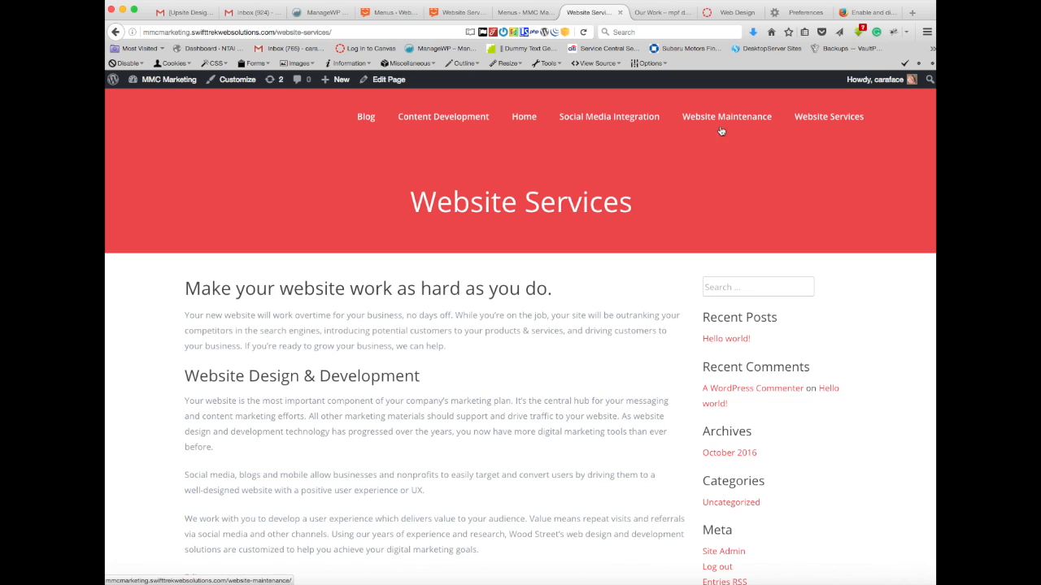
# Step: Inspect the navigation on the MMC Marketing Website Services page, then return to that site's Menu 1 structure
pyautogui.scroll(-5, 724, 130)
pyautogui.scroll(5, 724, 130)
pyautogui.click(525, 13)
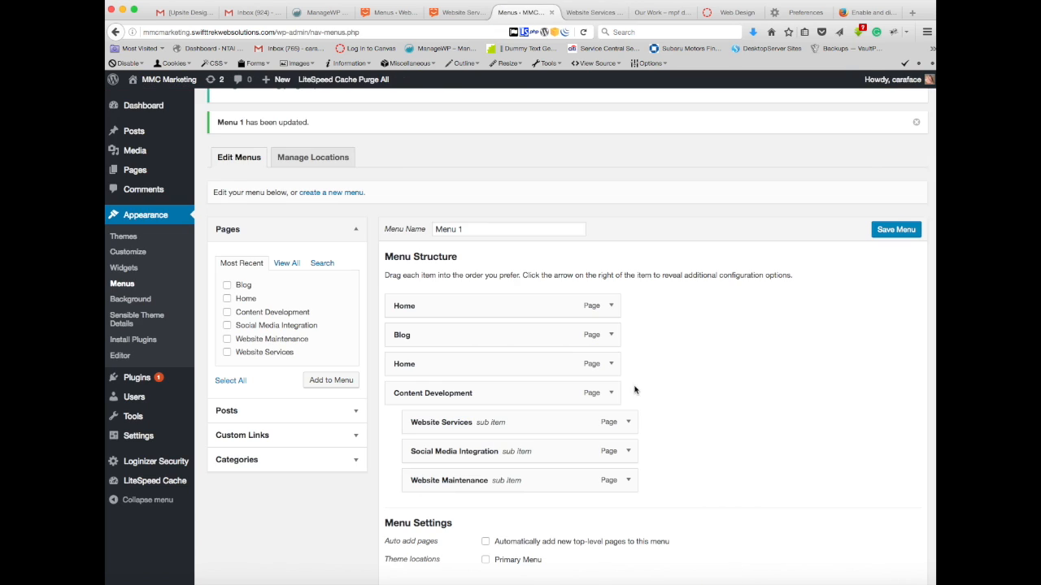
# Step: Assign Menu 1 to the Primary Menu theme location and save the menu
pyautogui.scroll(-2, 674, 483)
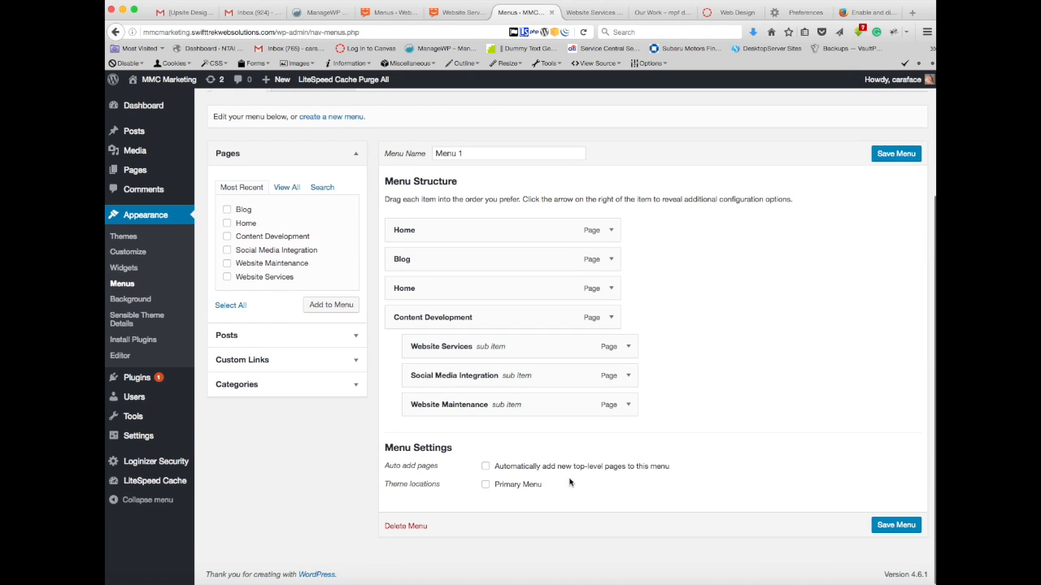
pyautogui.click(484, 486)
pyautogui.click(891, 526)
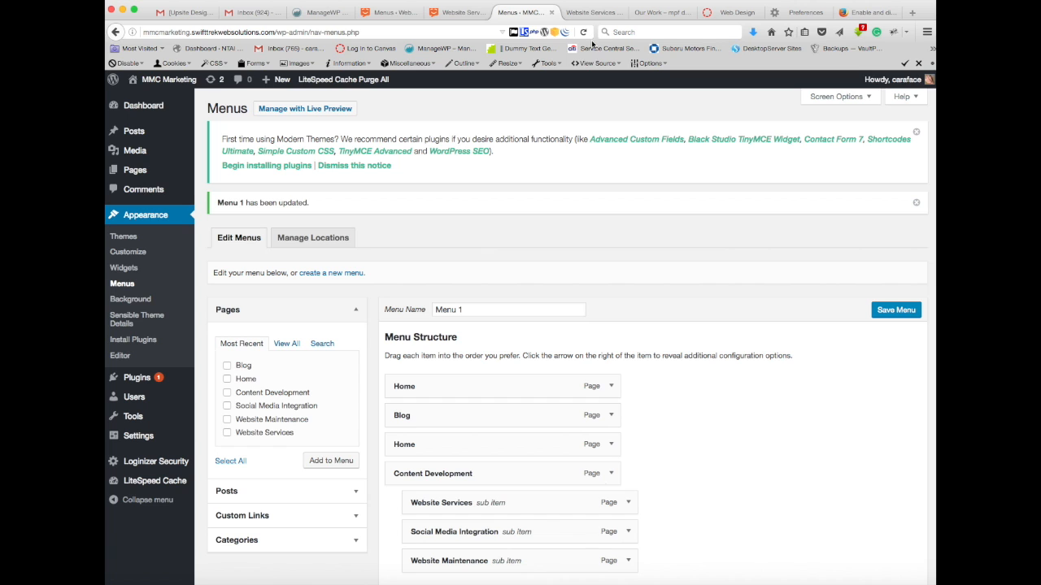
# Step: Reload the MMC Marketing Website Services page to check its navigation, including Content Development, and return to Menu 1's location settings
pyautogui.click(592, 13)
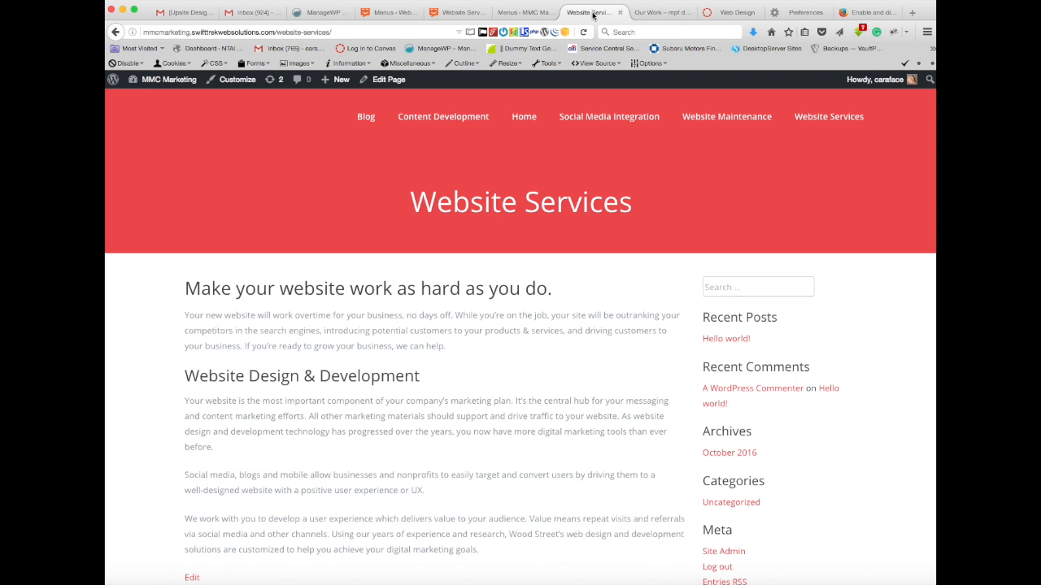
pyautogui.click(583, 31)
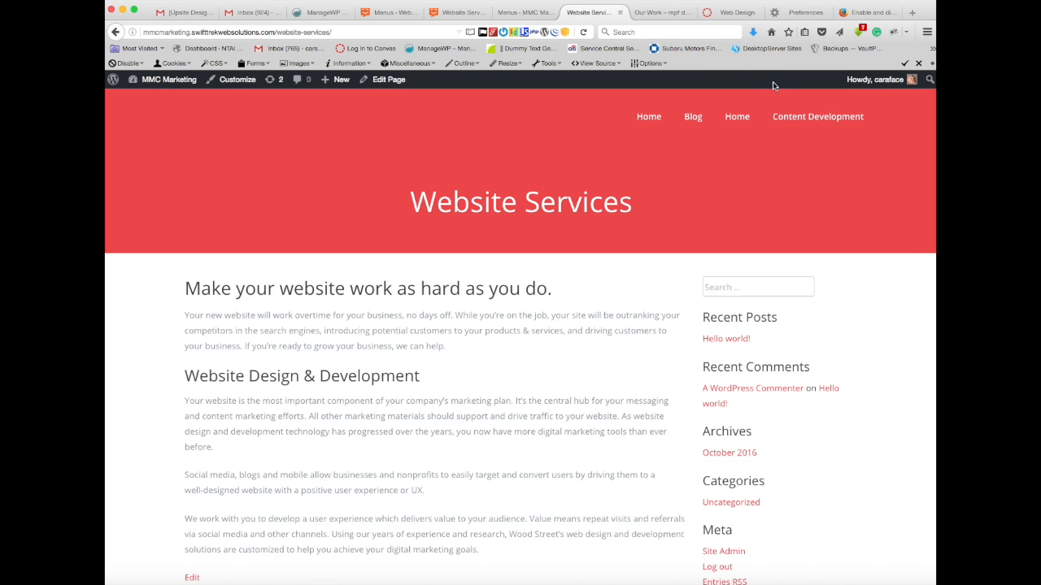
pyautogui.moveTo(801, 116)
pyautogui.click(523, 14)
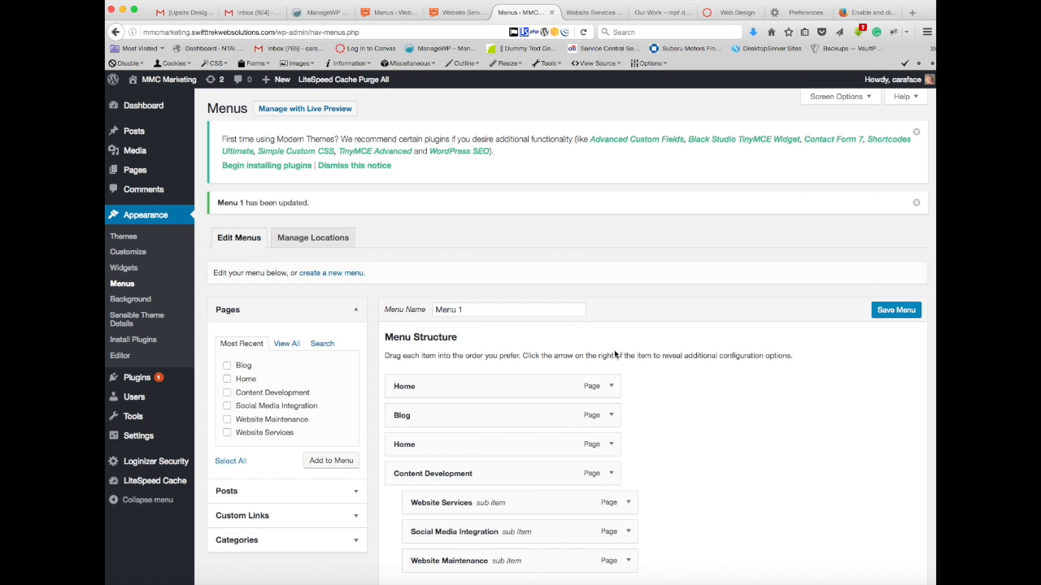
pyautogui.scroll(-3, 659, 374)
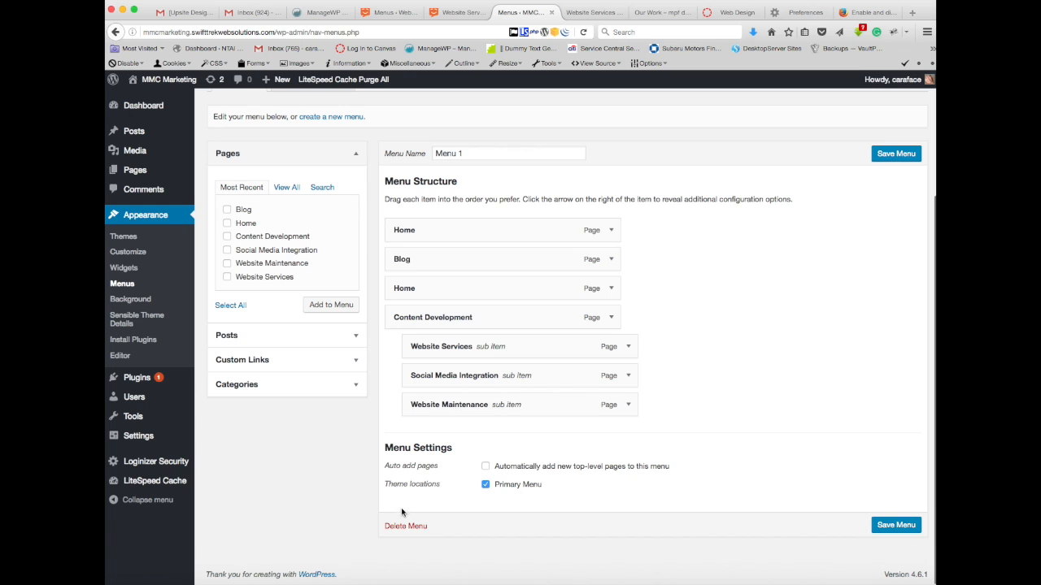
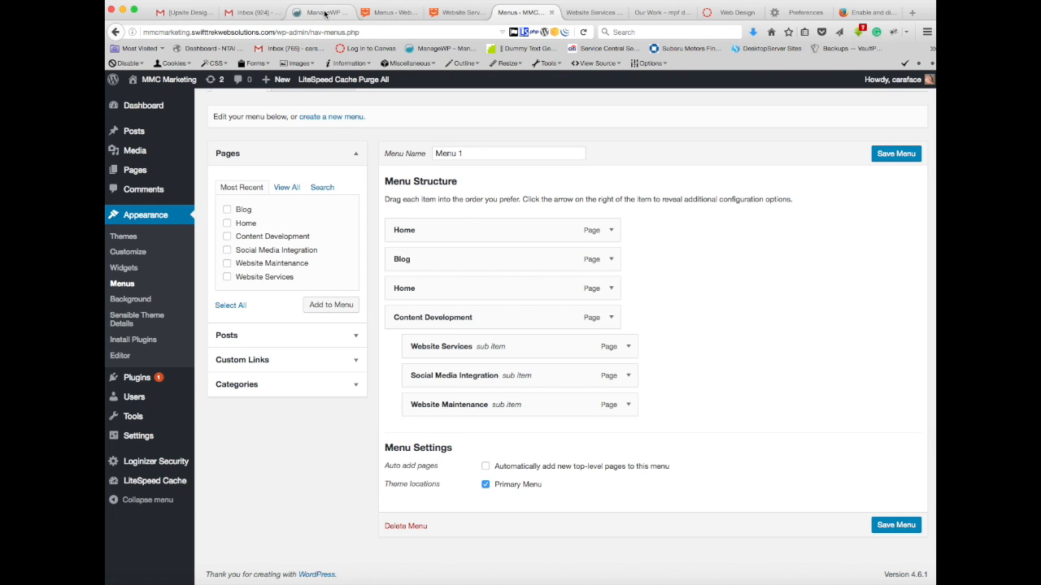
# Step: Switch to the Web Design Class Site's menu editor, stay on the page when asked about unsaved data, and save Menu 1
pyautogui.click(393, 14)
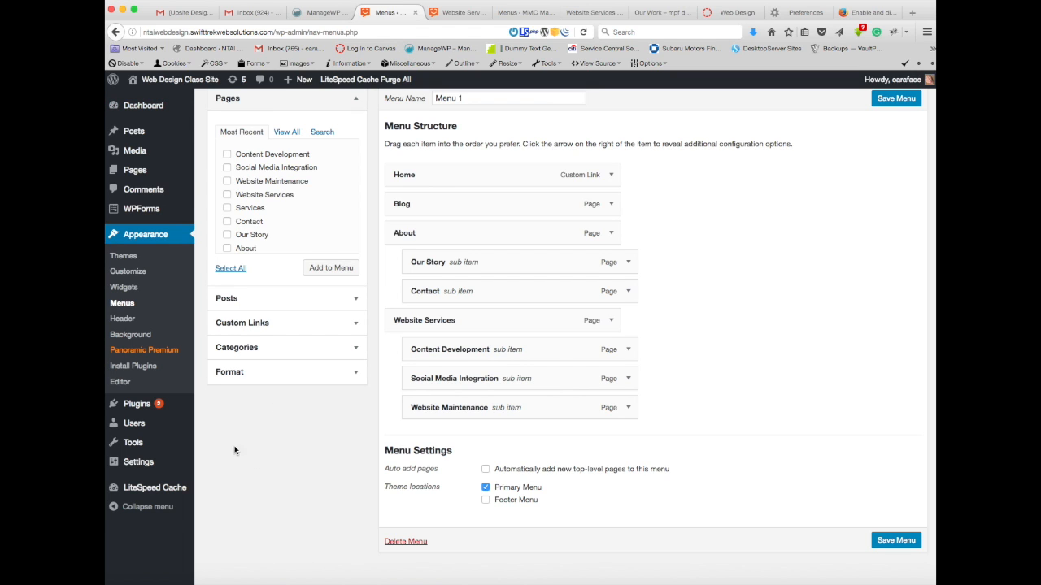
pyautogui.moveTo(149, 106)
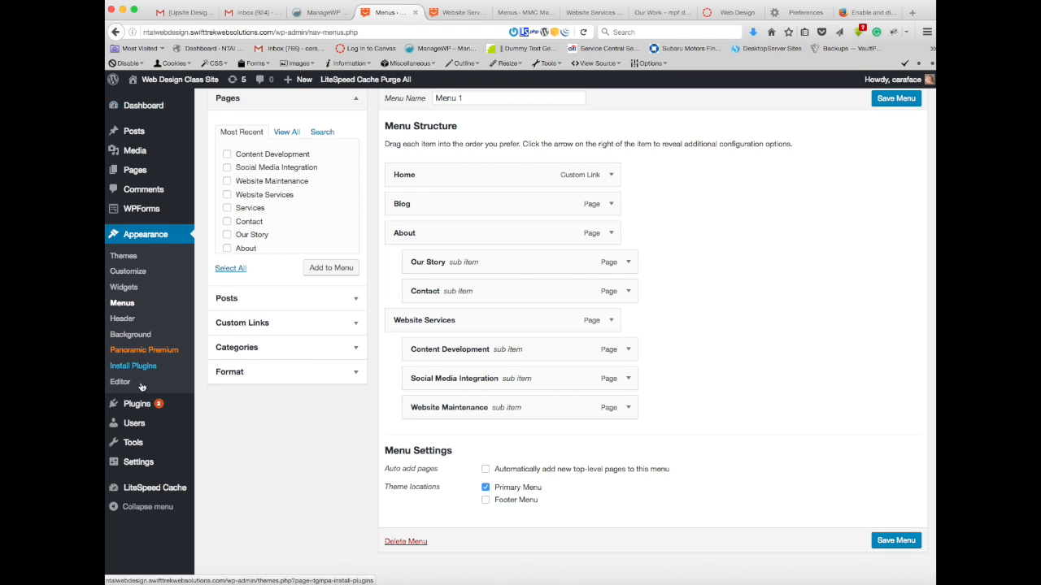
pyautogui.moveTo(179, 408)
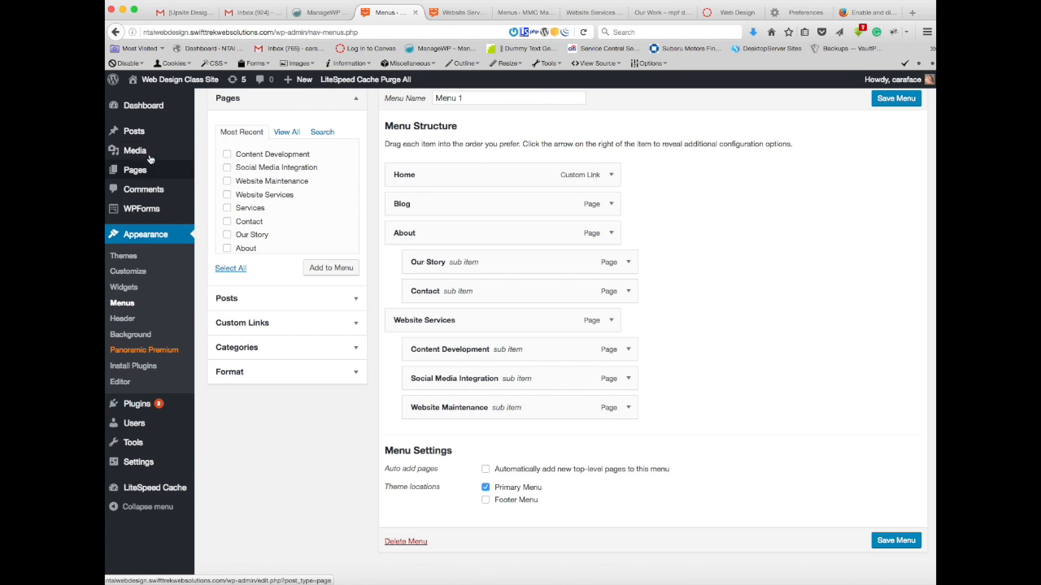
pyautogui.moveTo(135, 409)
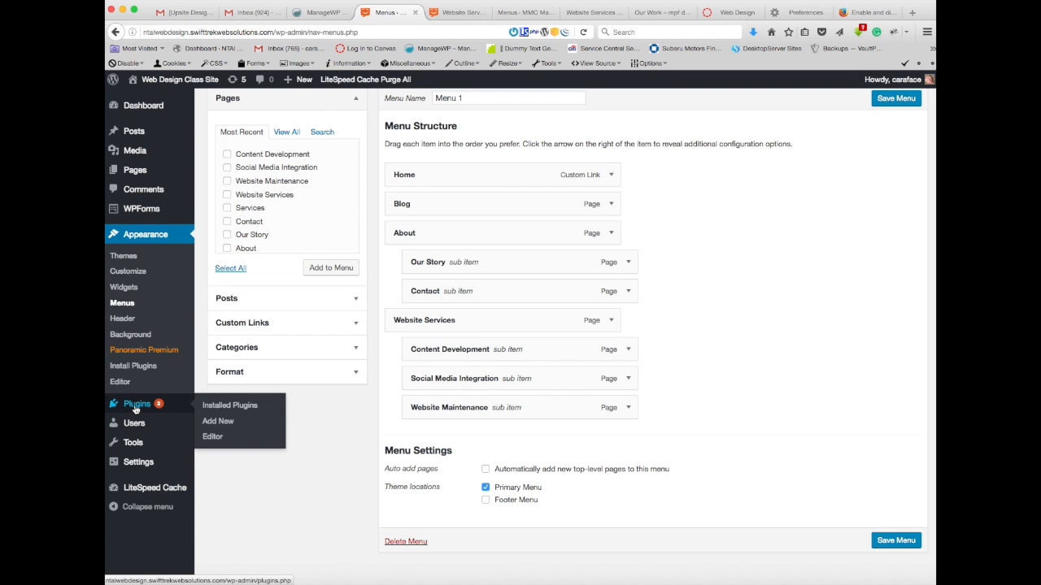
pyautogui.click(136, 409)
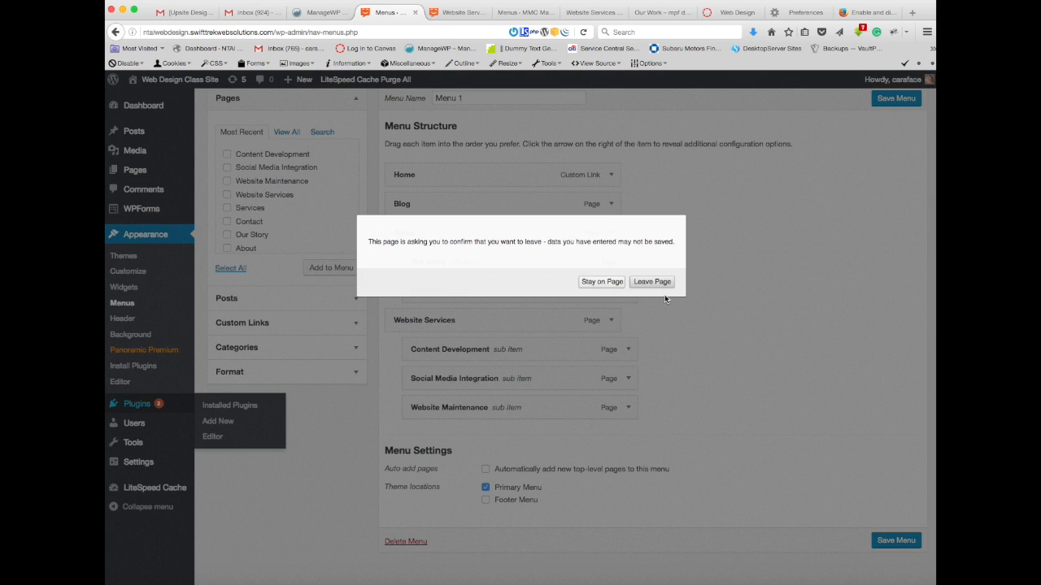
pyautogui.click(601, 282)
pyautogui.click(886, 99)
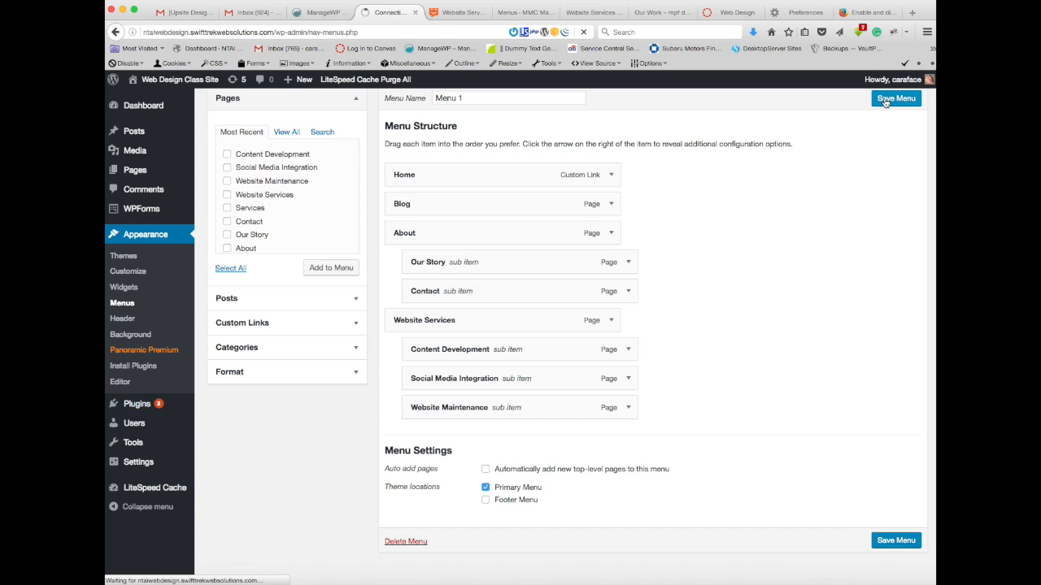
# Step: Open the Web Design Class Site's installed plugins and update Yoast SEO to version 3.8
pyautogui.click(137, 405)
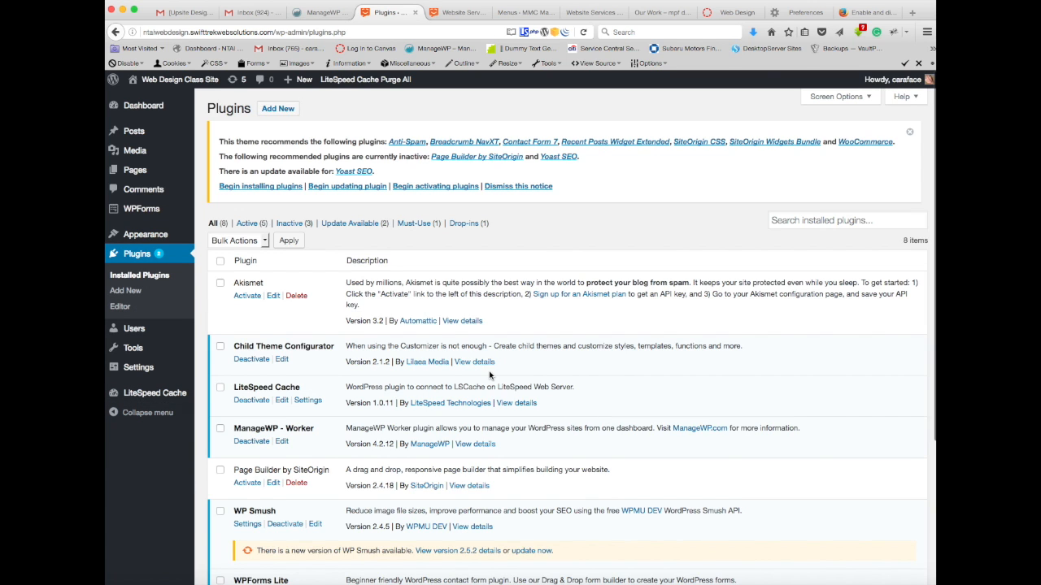
pyautogui.scroll(-5, 490, 375)
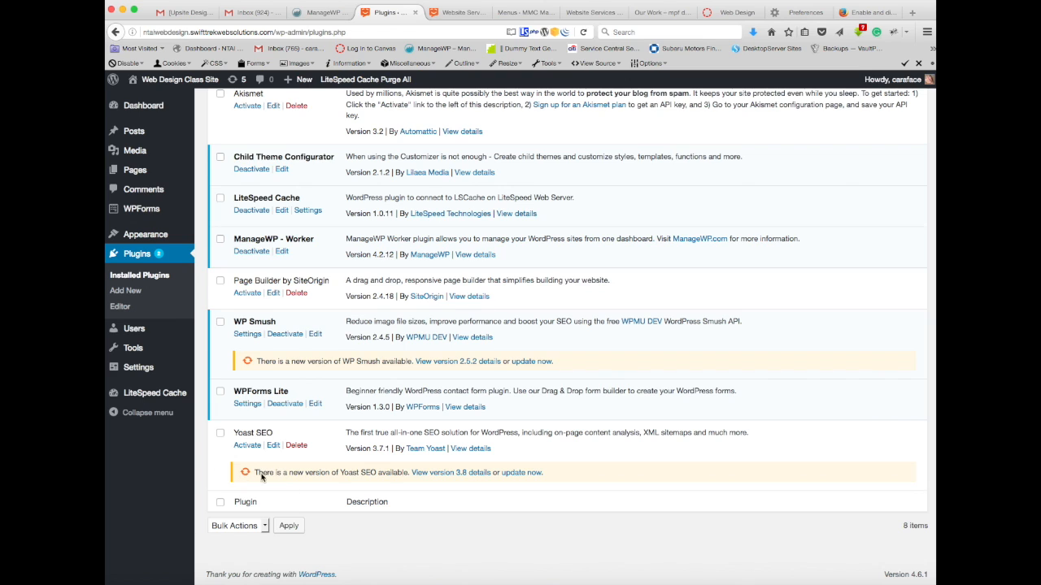
pyautogui.click(516, 476)
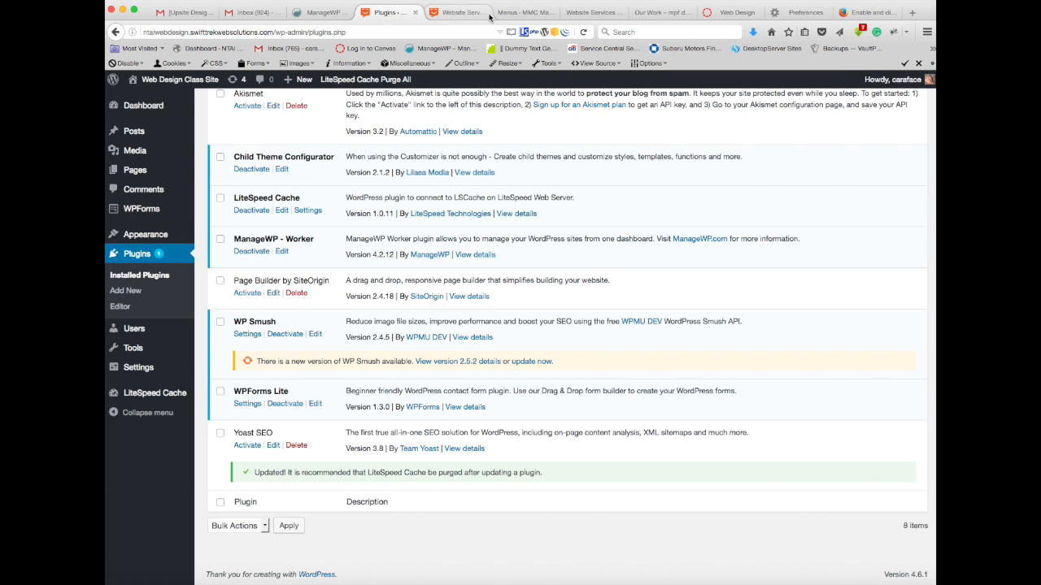
# Step: On the MMC Marketing site, go to add a new plugin and search for "yoast"
pyautogui.click(515, 14)
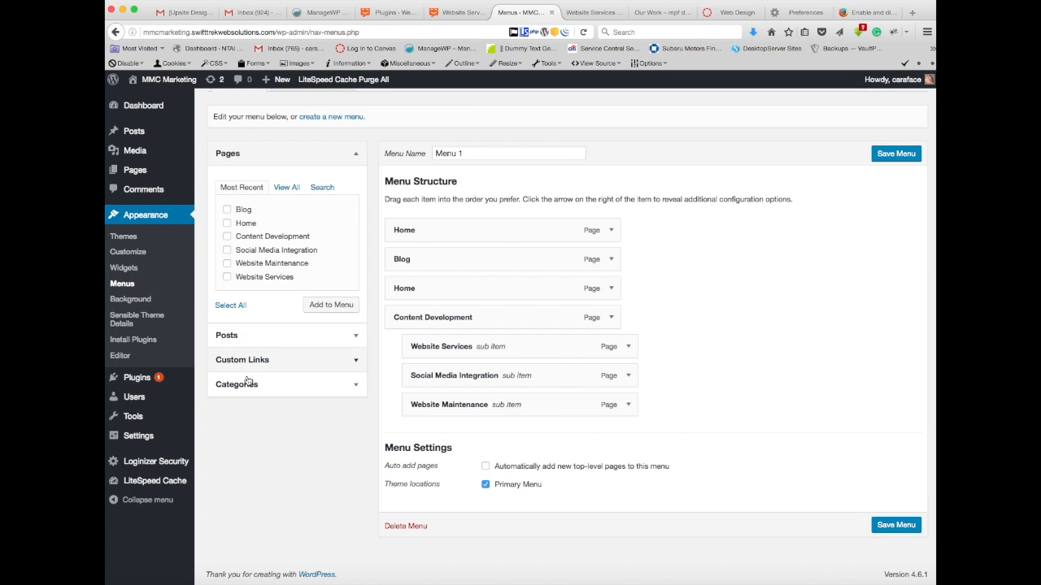
pyautogui.click(138, 377)
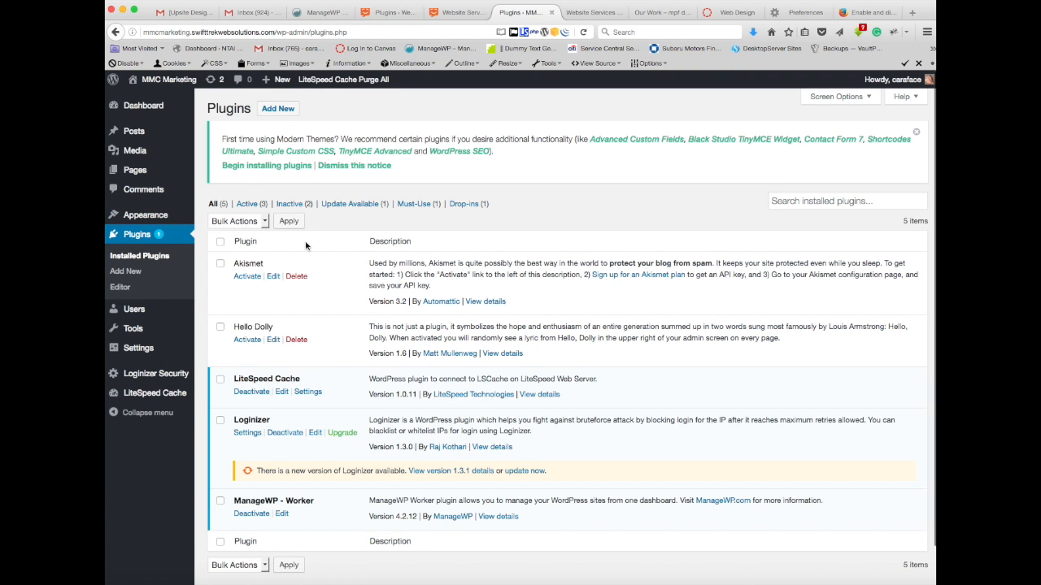
pyautogui.click(278, 109)
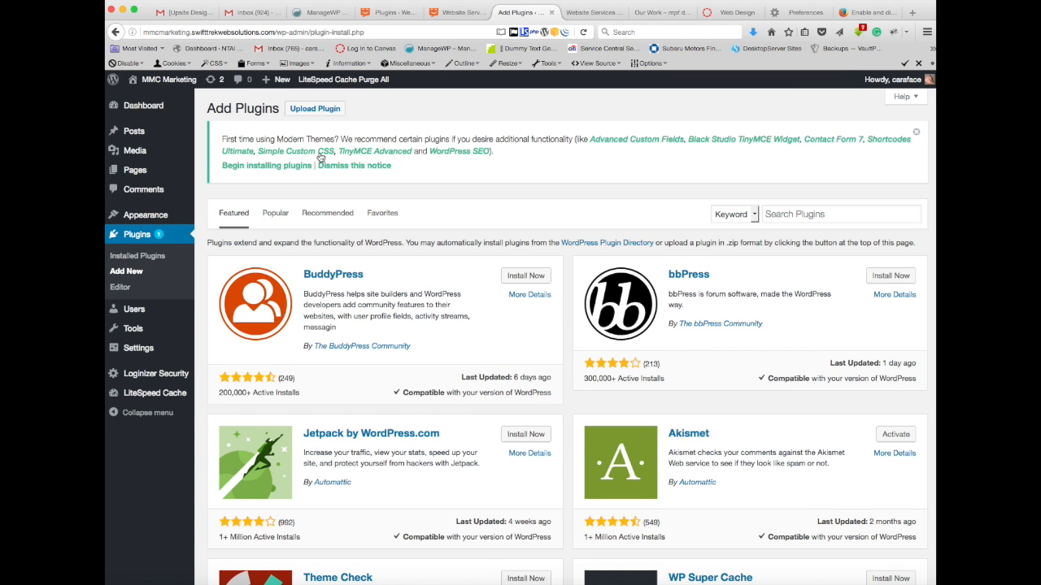
pyautogui.click(838, 216)
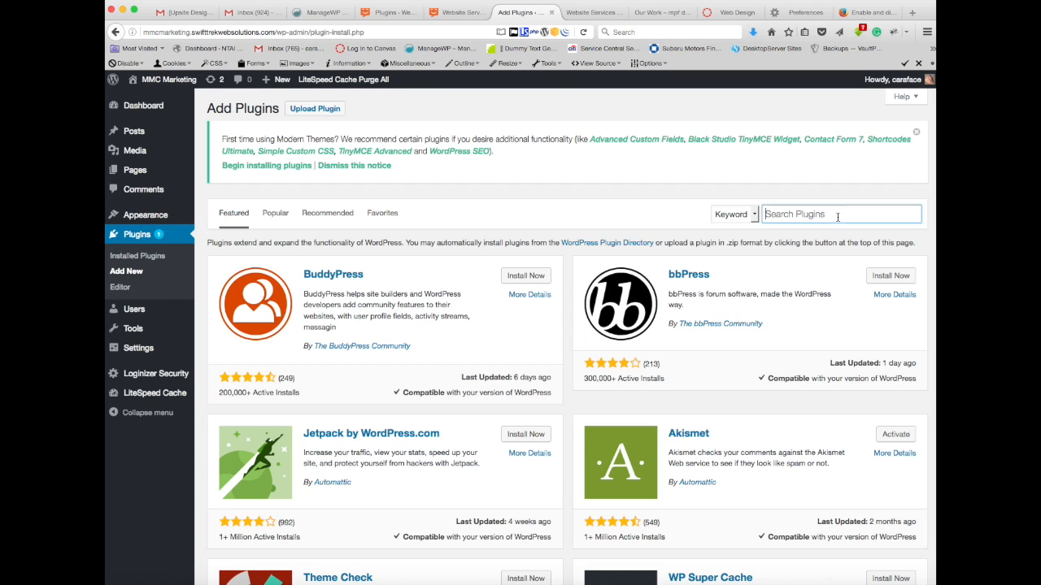
pyautogui.write('yo')
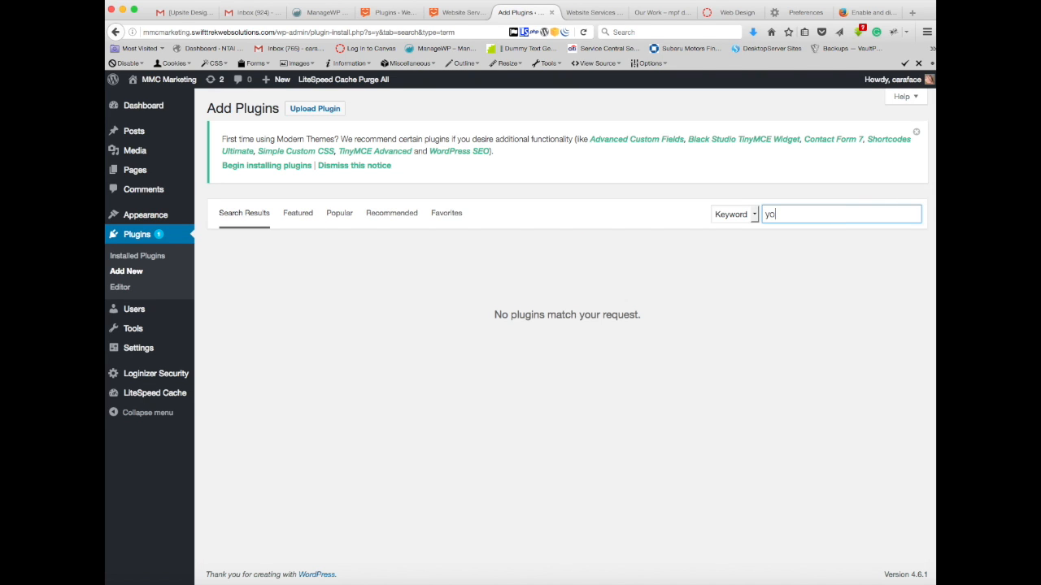
pyautogui.write('ast')
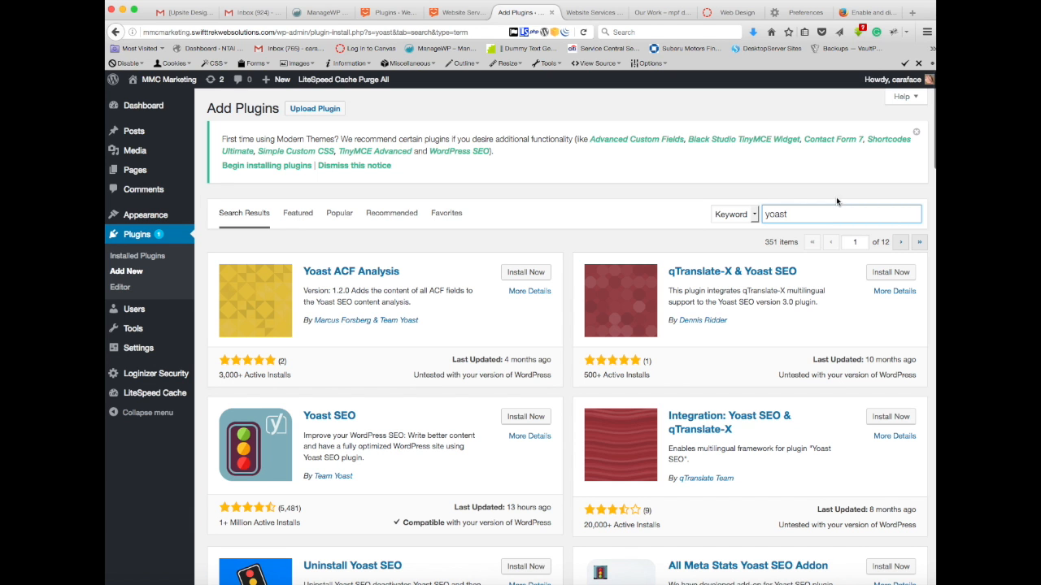
# Step: Install and activate the Yoast SEO plugin by Team Yoast on the MMC Marketing site
pyautogui.click(516, 421)
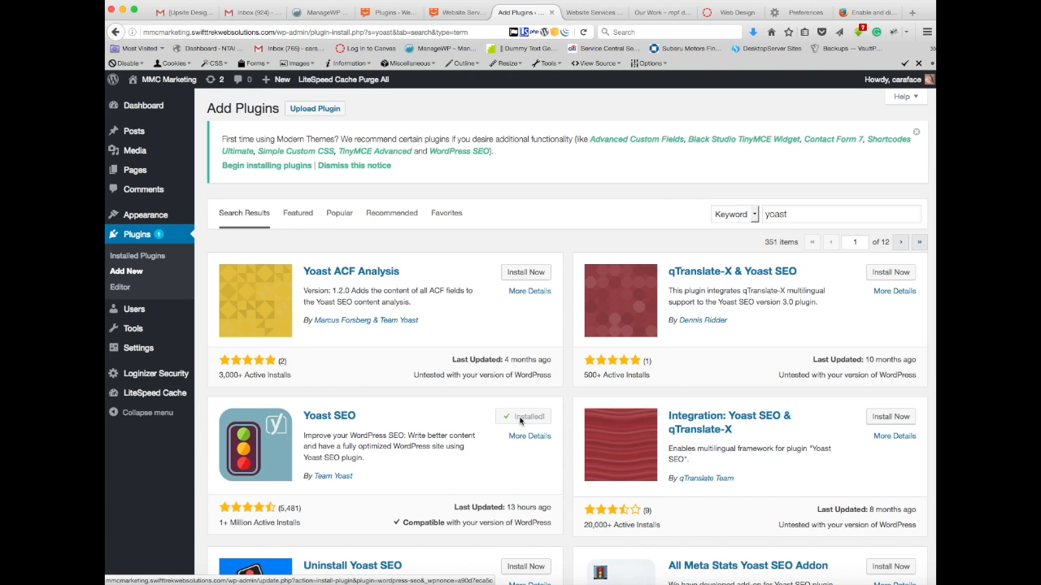
pyautogui.click(521, 420)
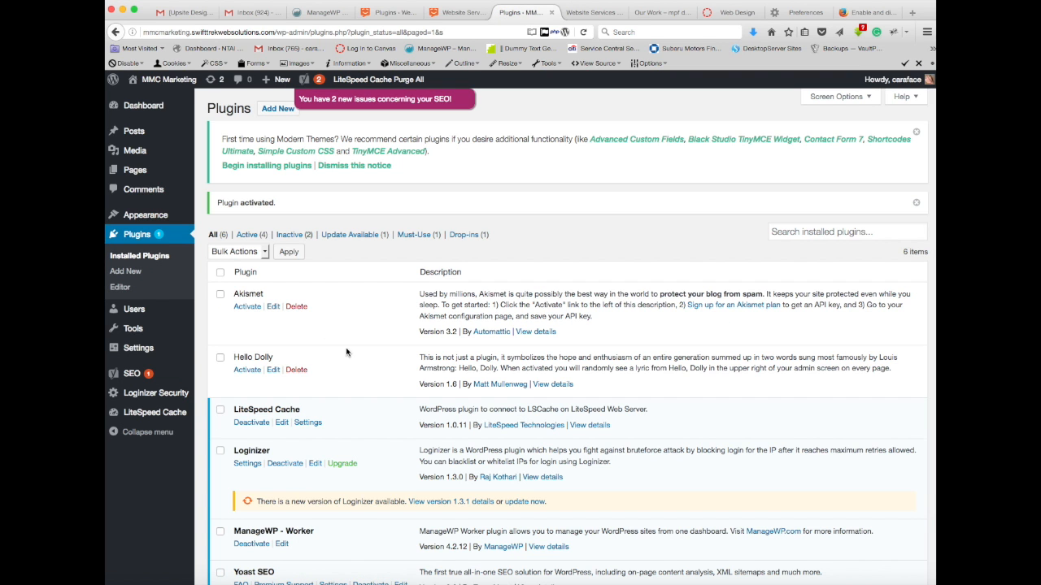
pyautogui.scroll(-3, 214, 269)
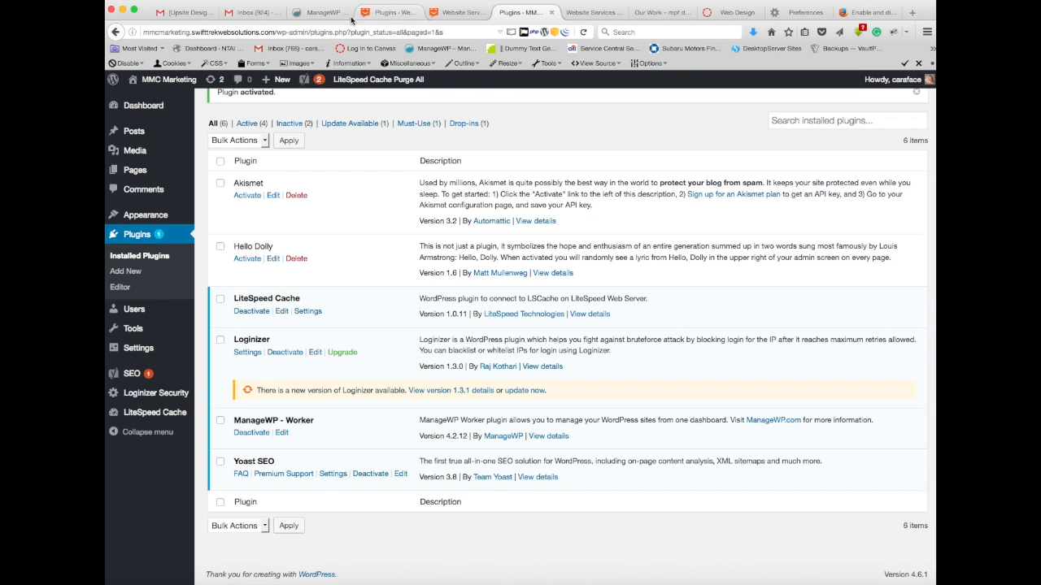
# Step: Return to the Web Design Class Site's plugin list and activate Yoast SEO
pyautogui.click(321, 15)
pyautogui.click(382, 13)
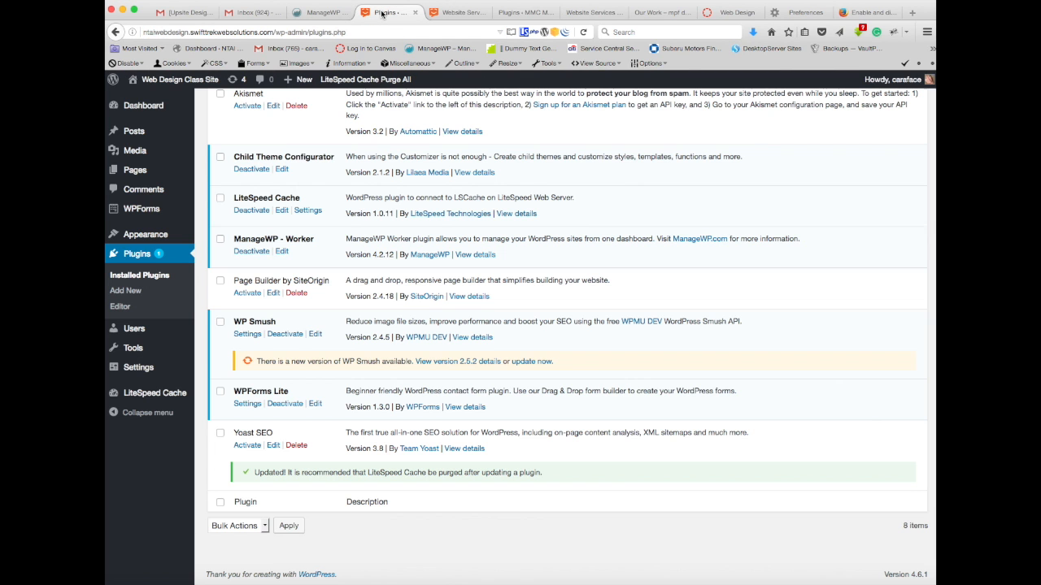
pyautogui.click(248, 448)
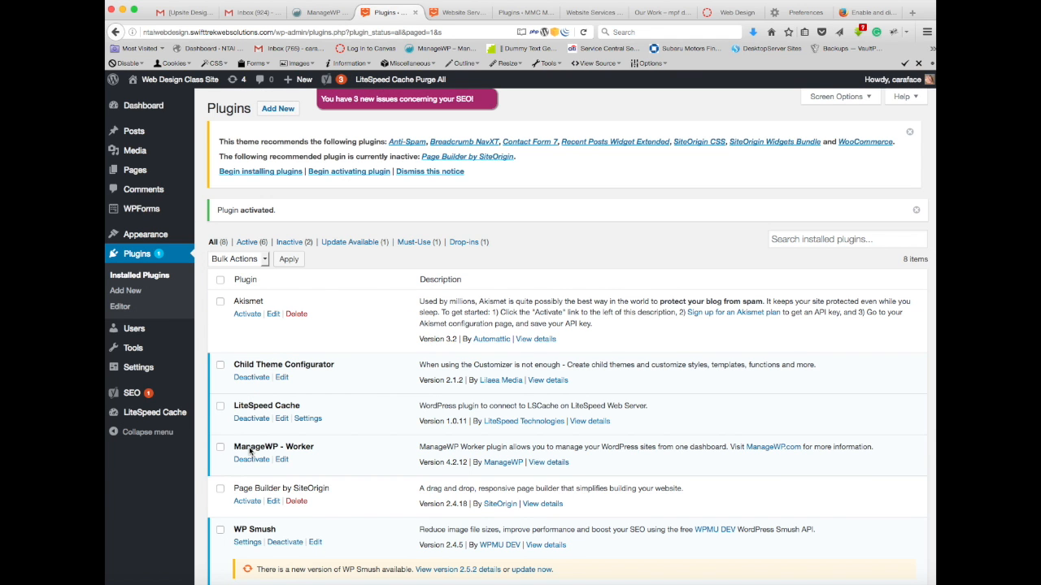
pyautogui.scroll(-5, 369, 550)
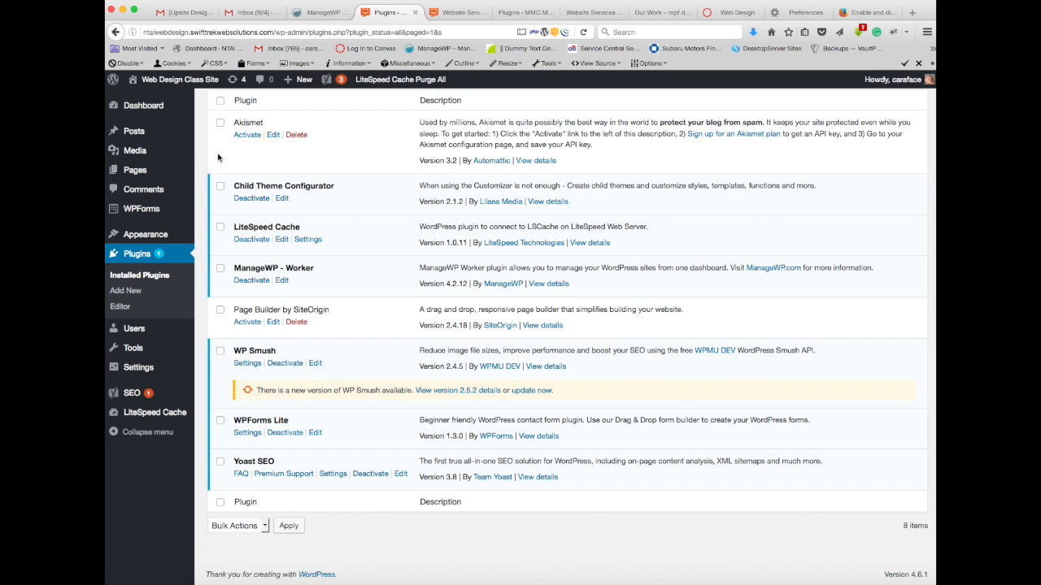
# Step: List all pages of the Web Design Class Site and open the Website Services page for editing
pyautogui.moveTo(134, 173)
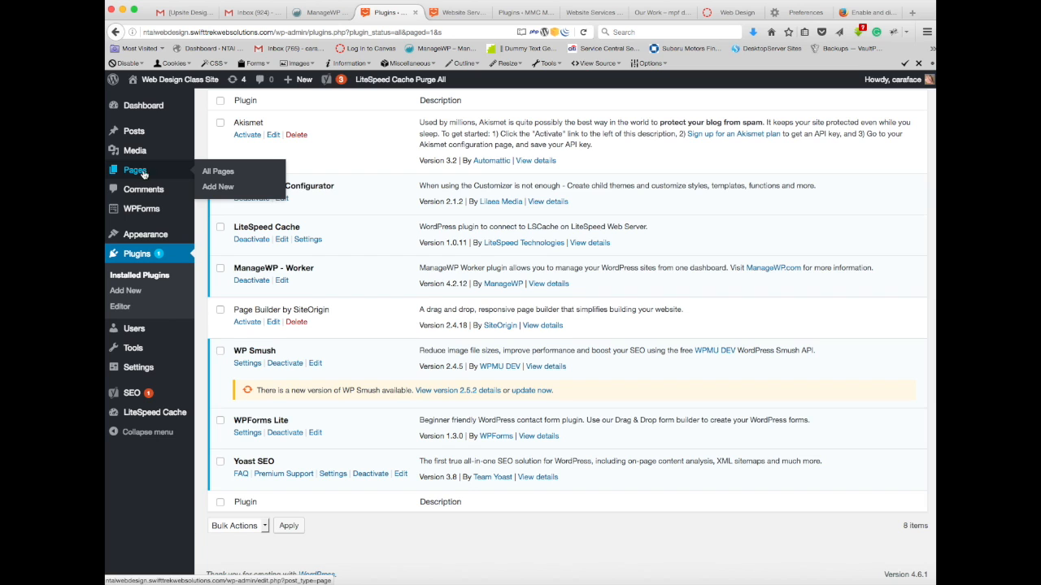
pyautogui.click(218, 173)
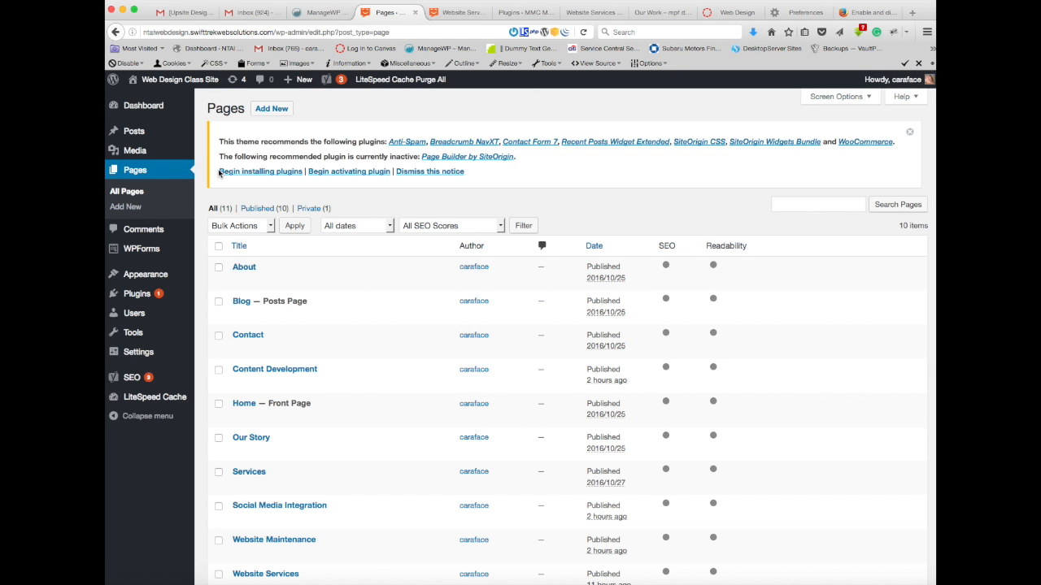
pyautogui.scroll(-3, 460, 203)
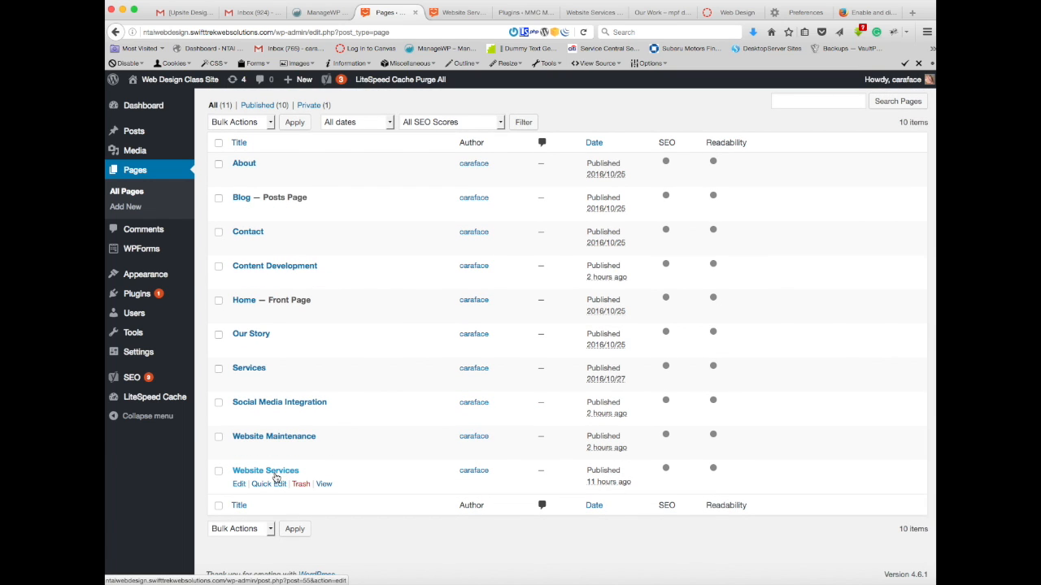
pyautogui.click(274, 476)
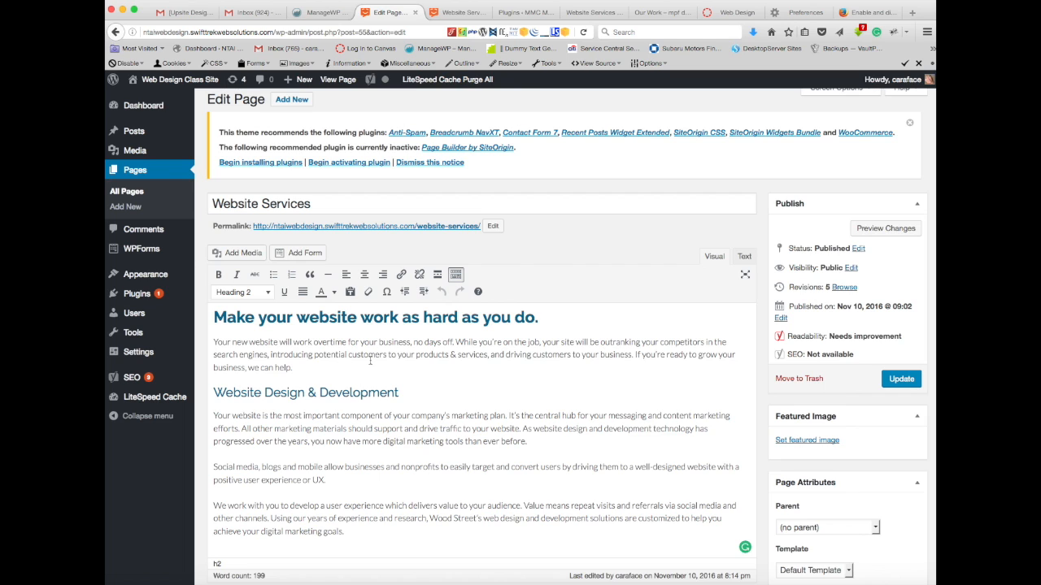
# Step: Examine the Website Services page content and its Yoast SEO snippet preview, focus keyword field and analysis
pyautogui.scroll(-3, 370, 360)
pyautogui.scroll(3, 370, 360)
pyautogui.scroll(-7, 370, 360)
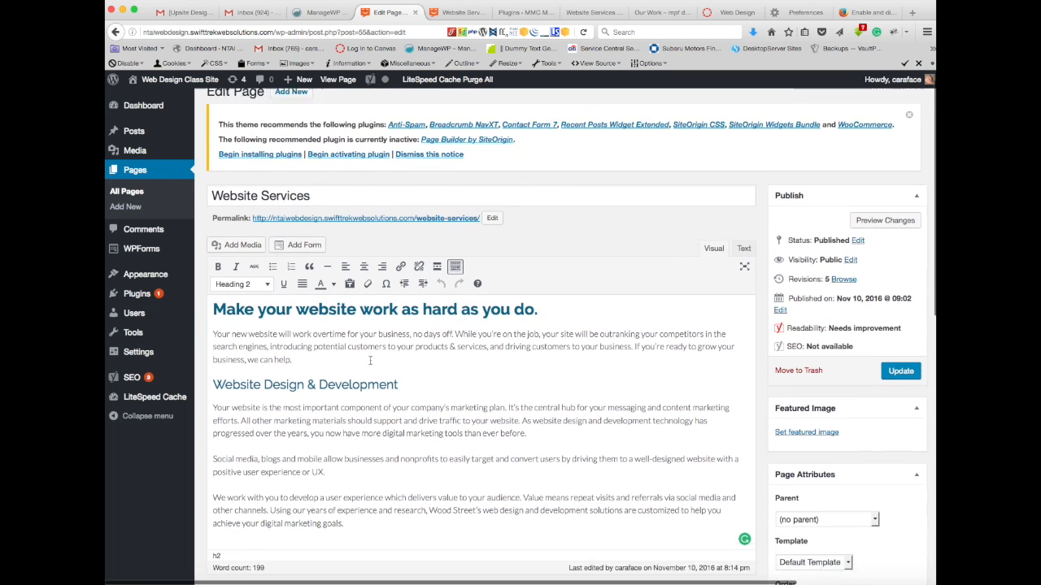
pyautogui.scroll(-2, 370, 363)
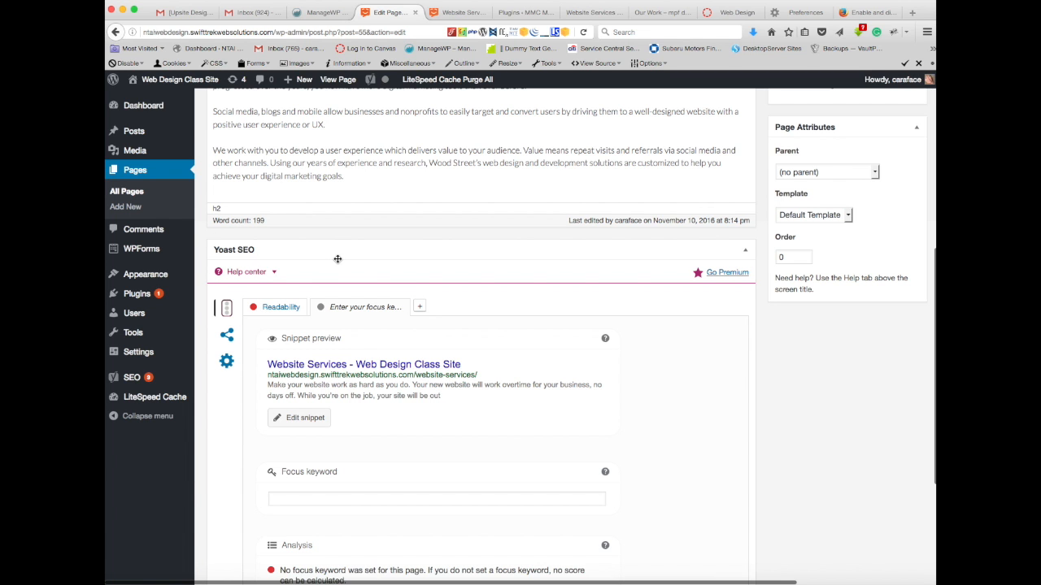
pyautogui.scroll(-4, 338, 262)
pyautogui.scroll(-2, 339, 262)
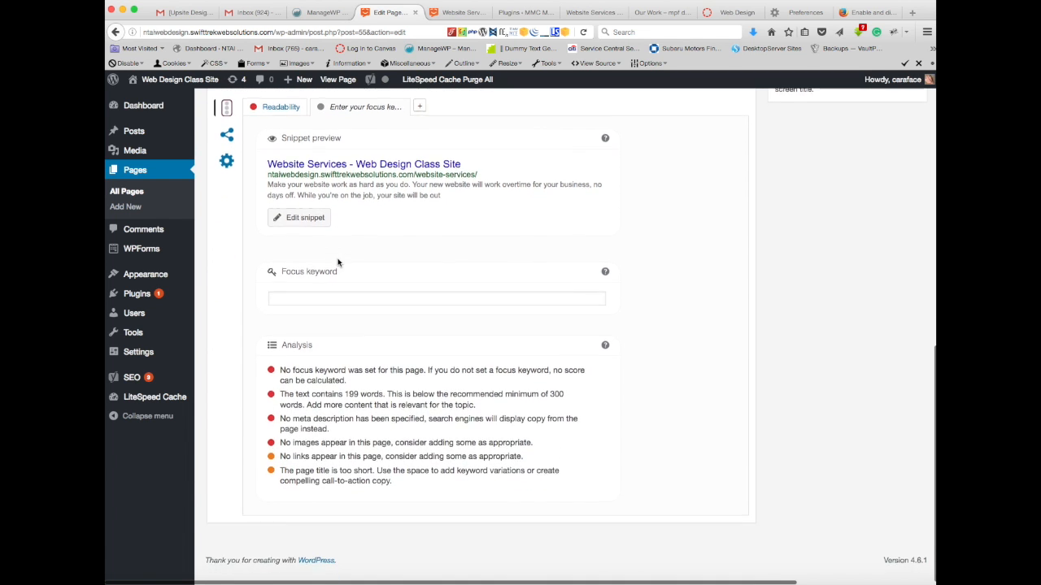
pyautogui.scroll(3, 338, 262)
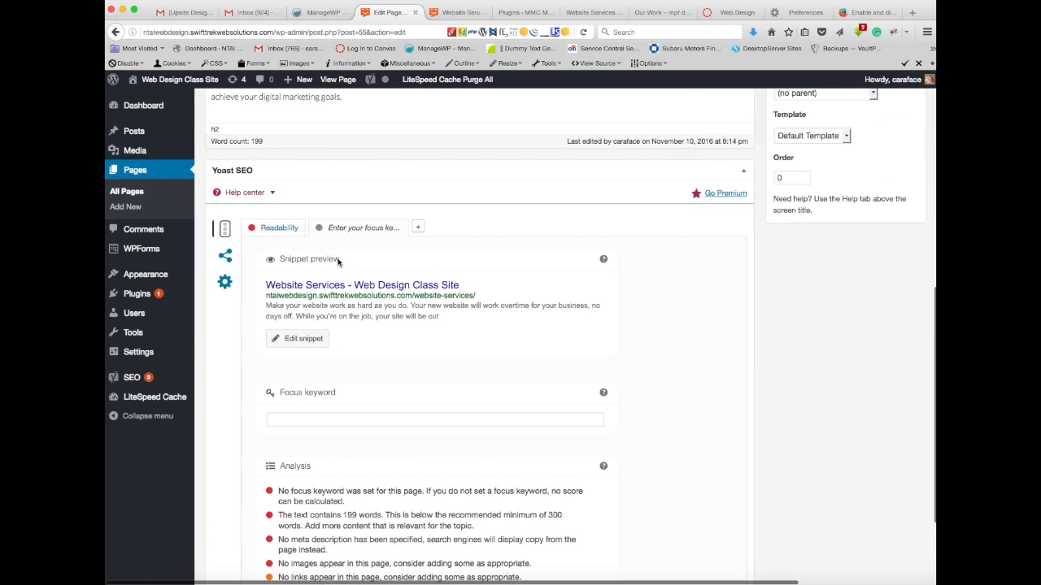
pyautogui.scroll(-1, 338, 262)
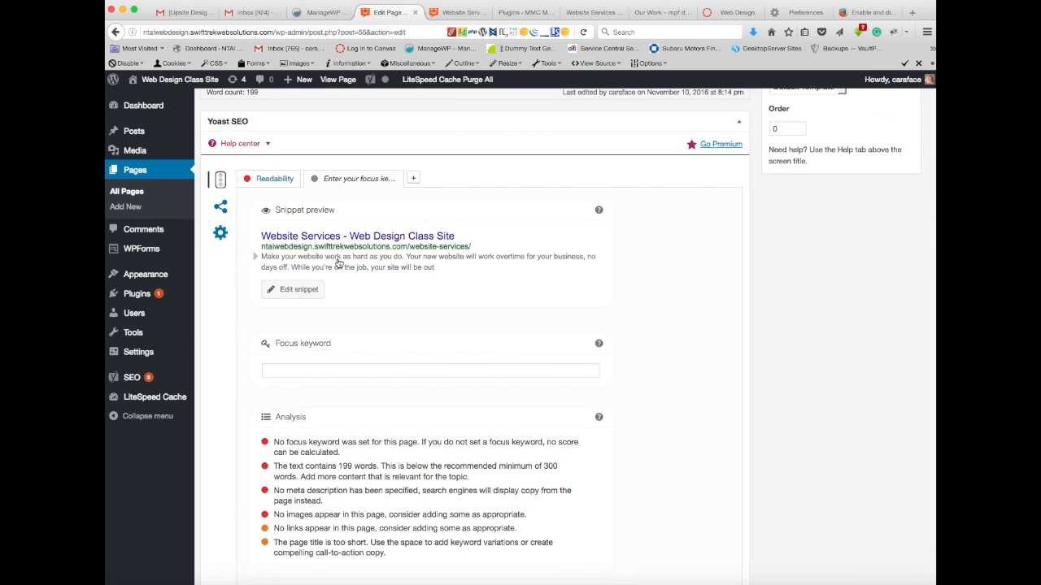
pyautogui.scroll(-2, 339, 262)
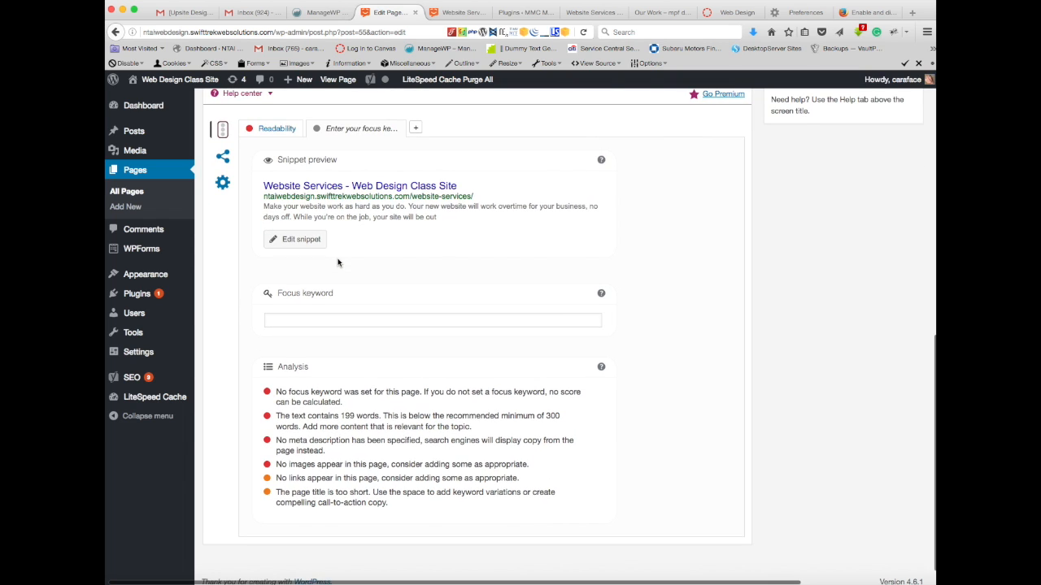
pyautogui.scroll(2, 338, 262)
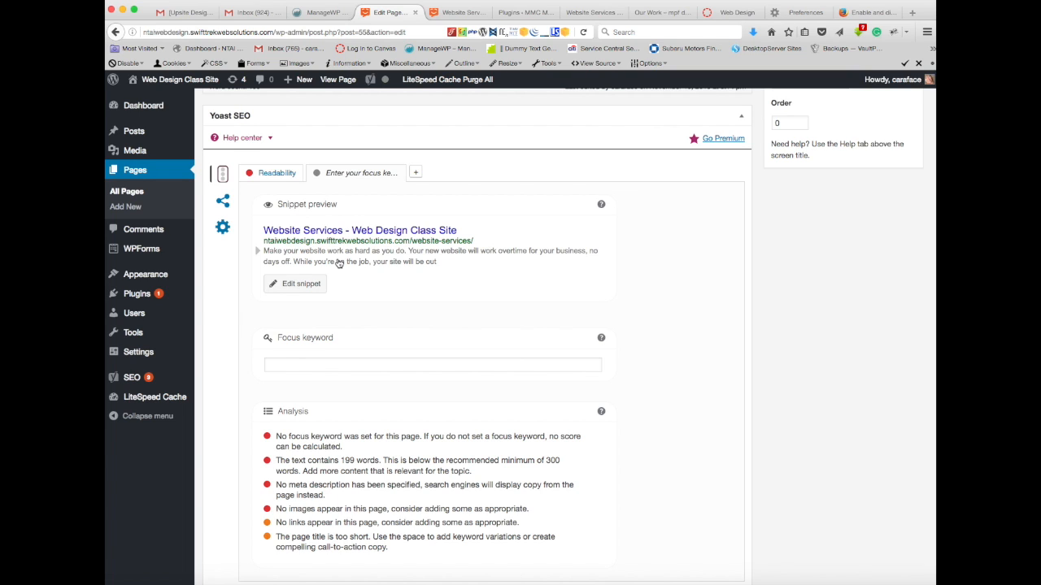
pyautogui.scroll(5, 338, 262)
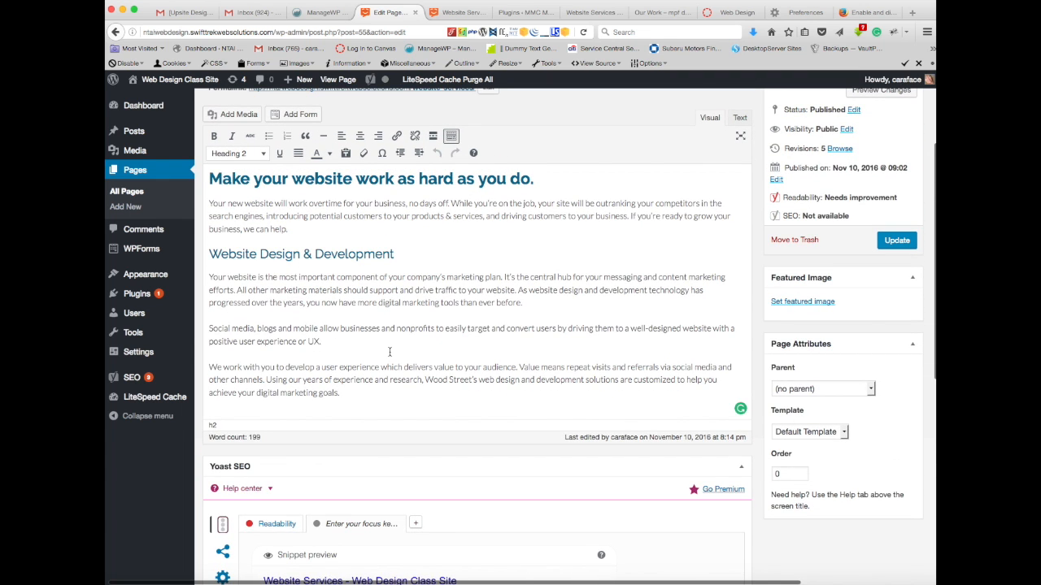
pyautogui.scroll(-8, 390, 351)
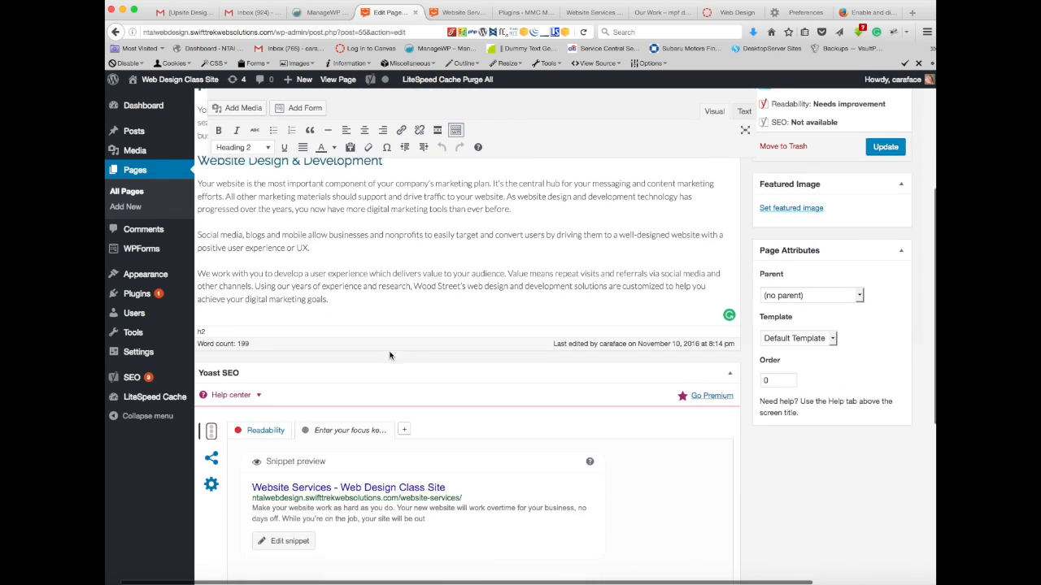
pyautogui.scroll(-3, 390, 355)
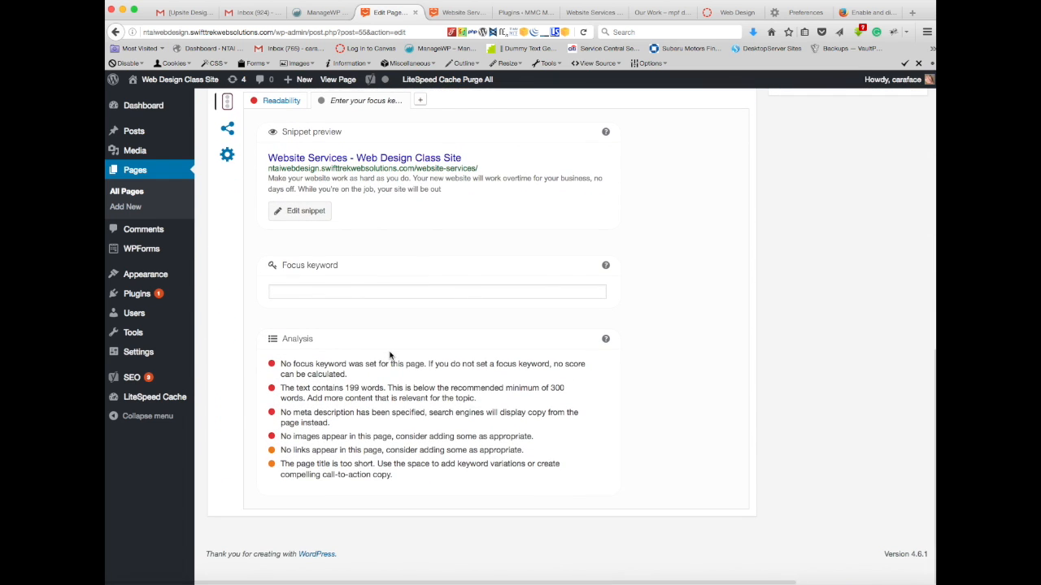
# Step: Compare the Website Services page's text and publishing details with its Yoast SEO analysis items
pyautogui.scroll(9, 390, 356)
pyautogui.scroll(-4, 389, 356)
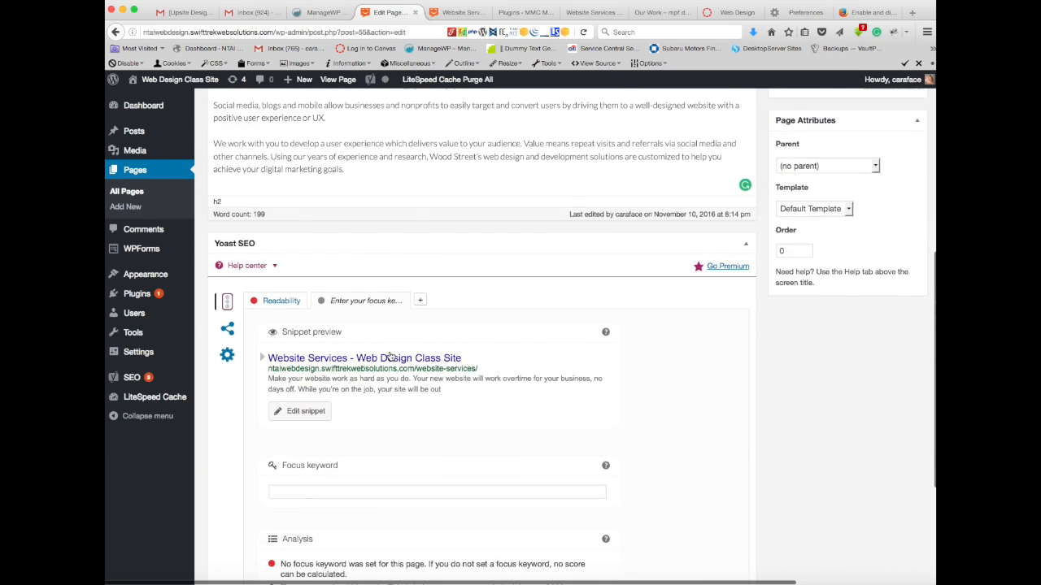
pyautogui.scroll(-4, 389, 355)
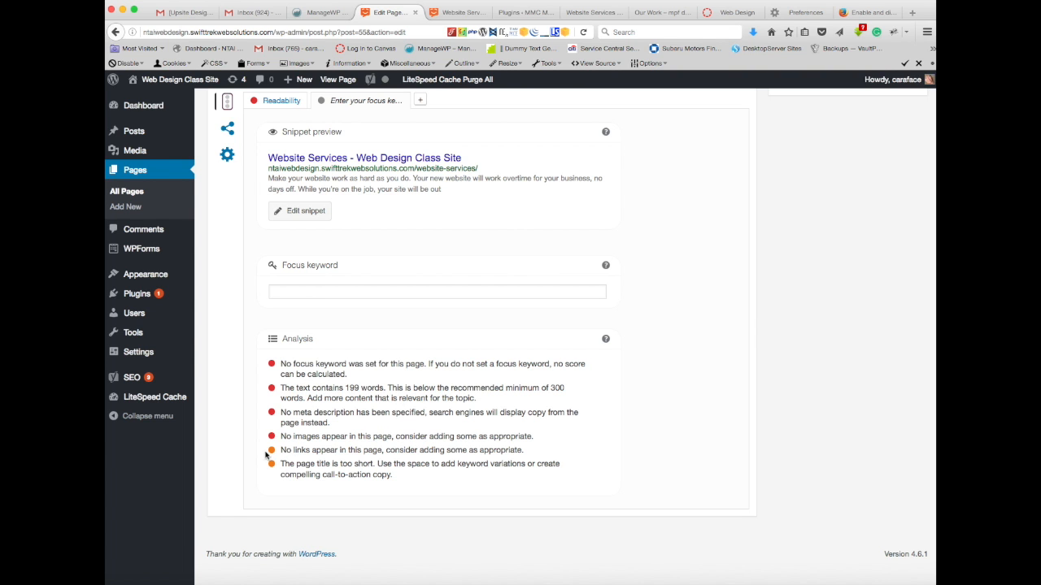
pyautogui.scroll(3, 363, 432)
pyautogui.scroll(10, 362, 432)
pyautogui.scroll(-9, 362, 431)
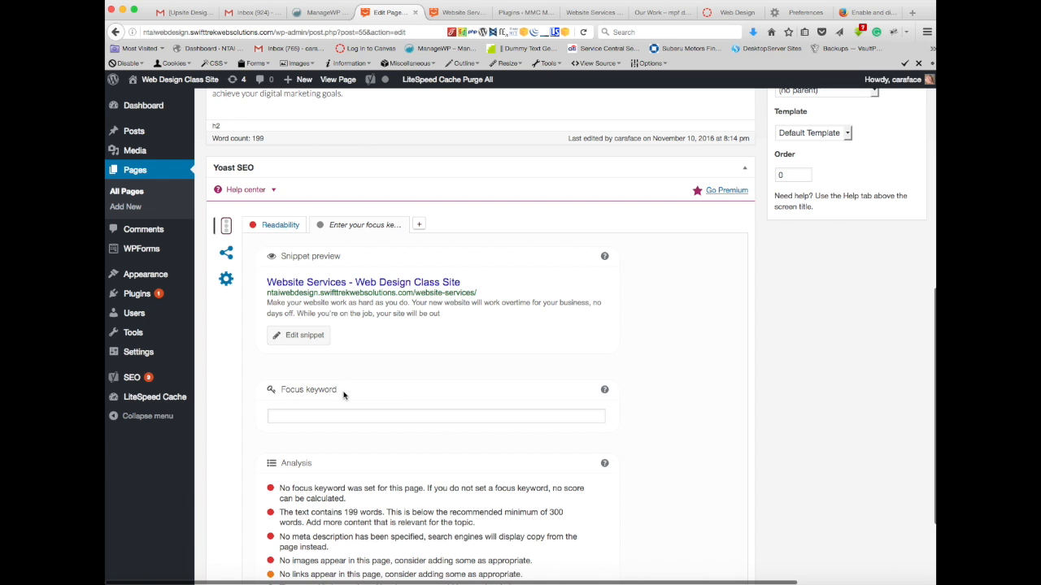
pyautogui.scroll(9, 343, 395)
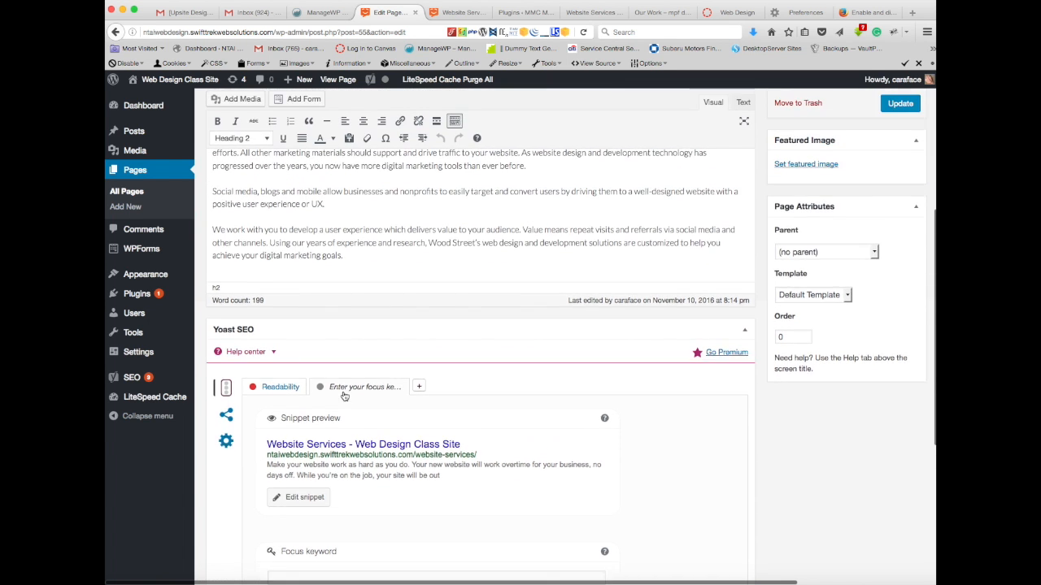
pyautogui.scroll(1, 343, 392)
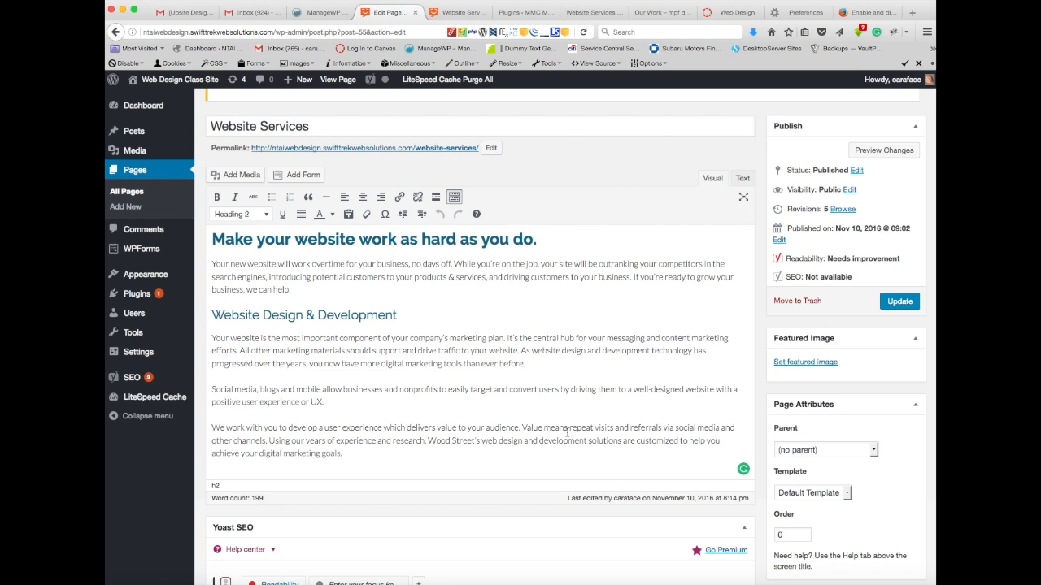
# Step: Set the Website Services page's Yoast focus keyword to "website" and review the keyword analysis
pyautogui.scroll(-6, 556, 405)
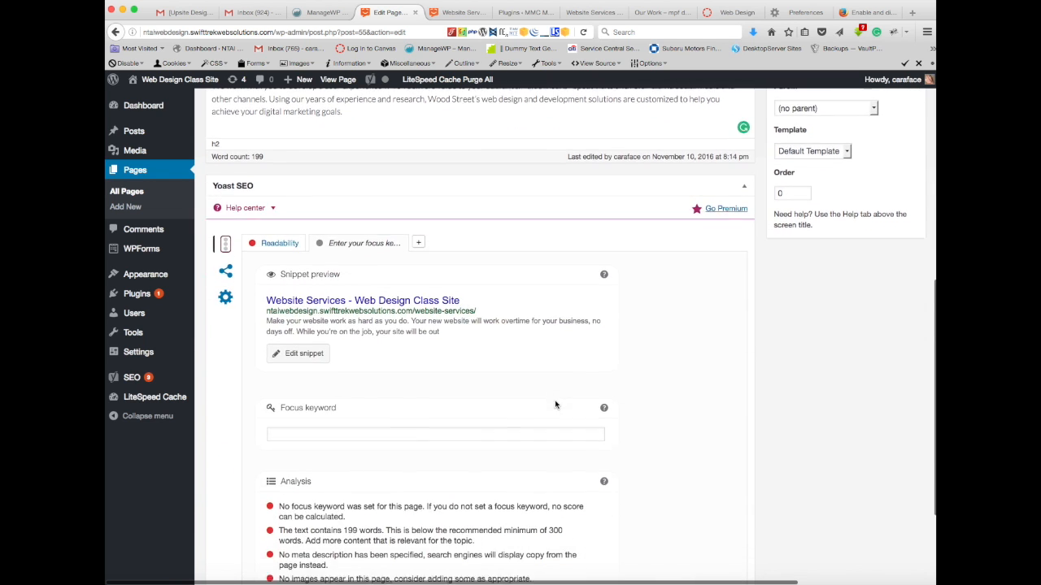
pyautogui.click(291, 428)
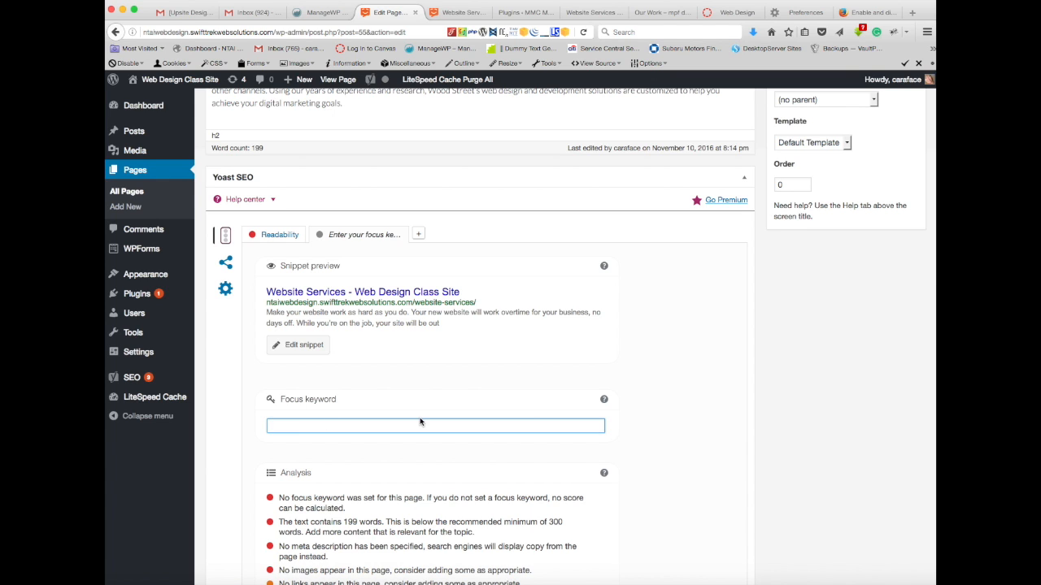
pyautogui.write('website')
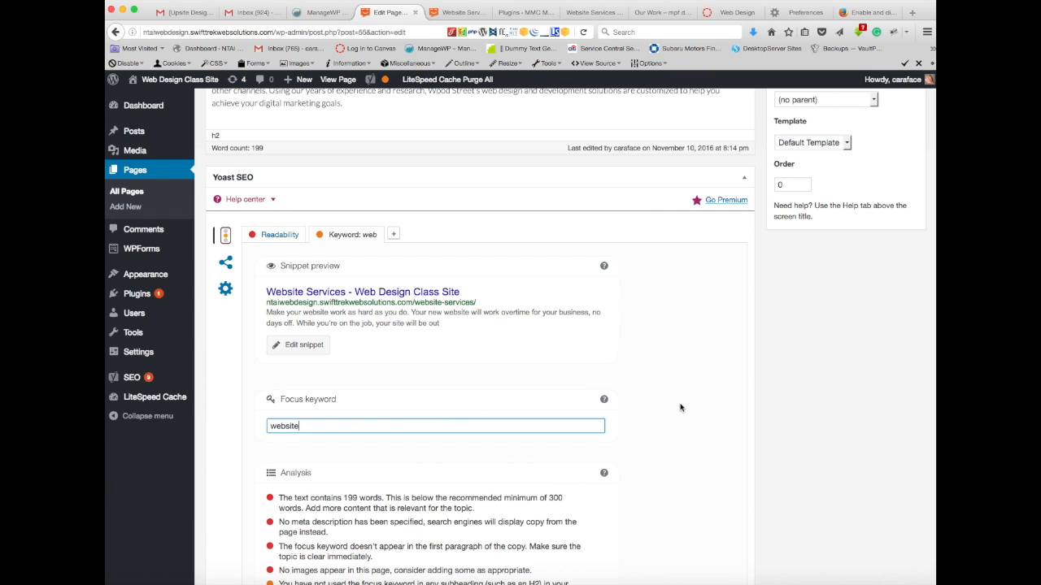
pyautogui.click(659, 405)
pyautogui.scroll(-3, 658, 395)
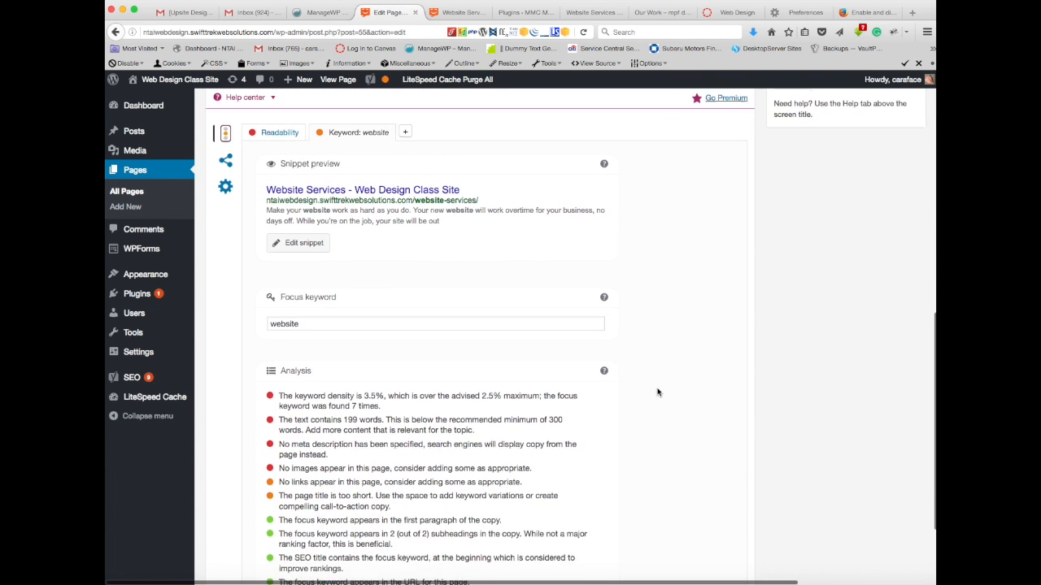
pyautogui.scroll(-3, 658, 392)
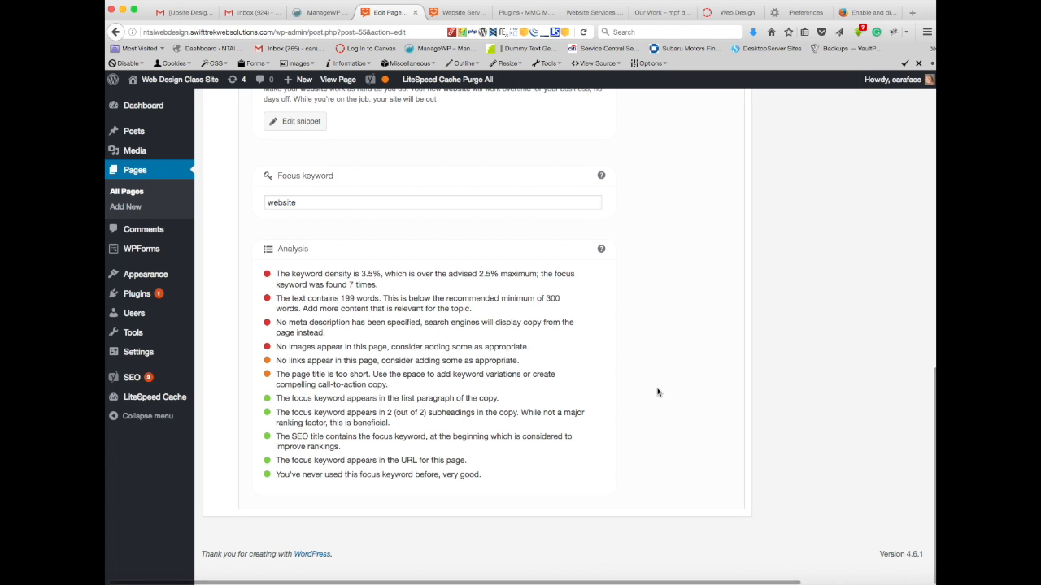
pyautogui.scroll(6, 658, 393)
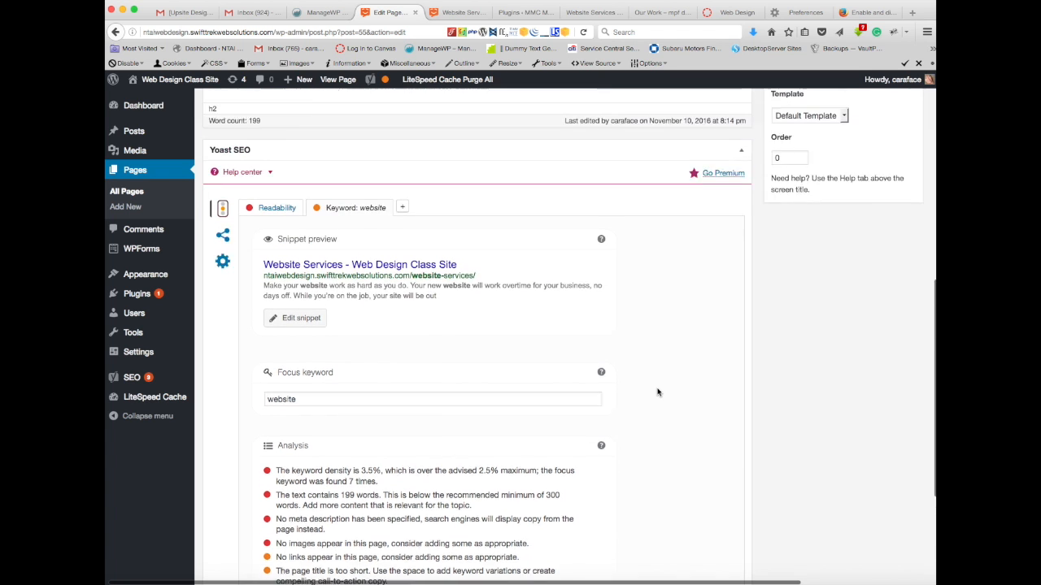
pyautogui.scroll(-6, 658, 392)
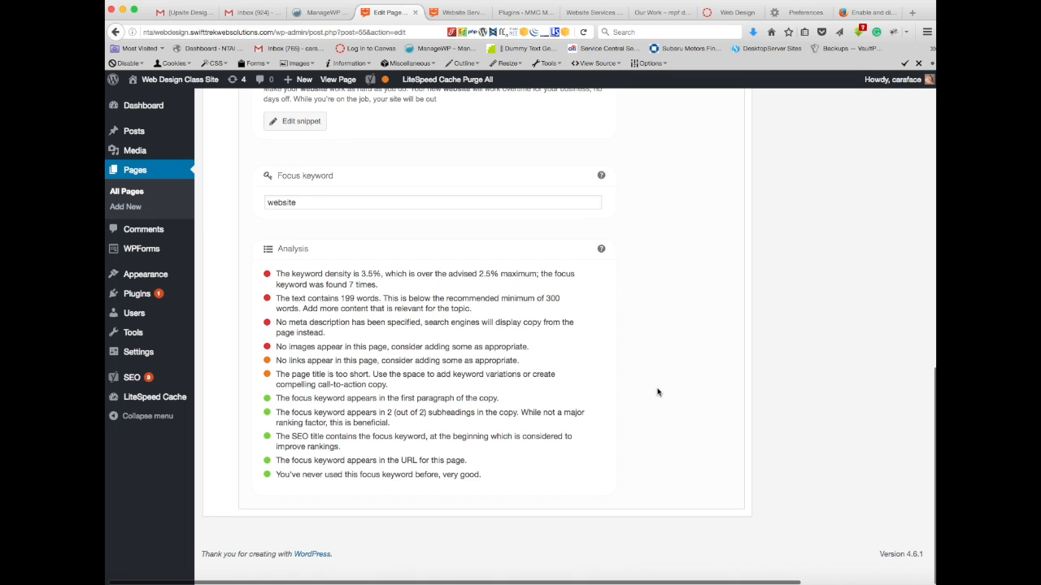
pyautogui.click(299, 203)
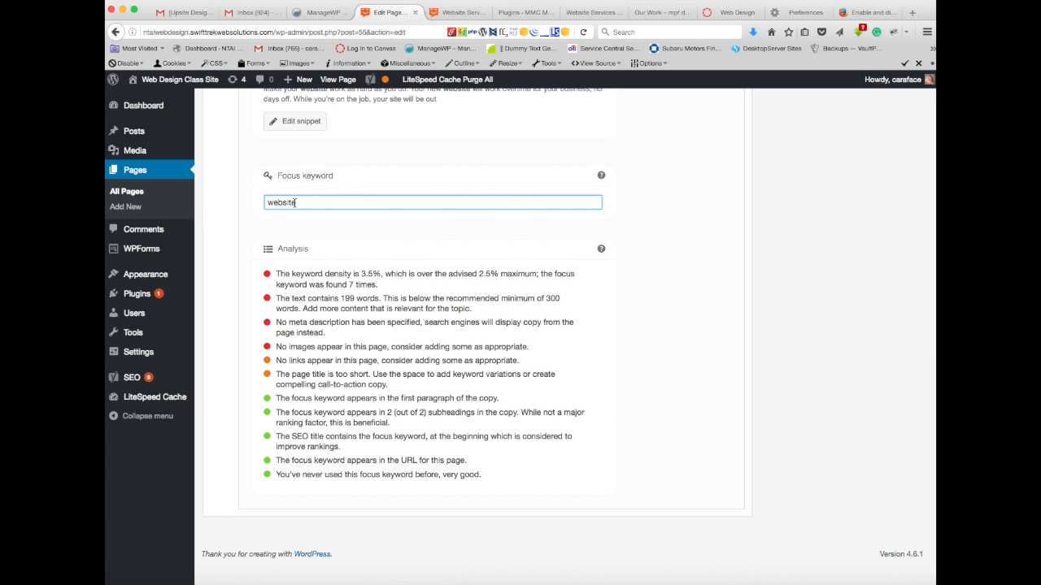
pyautogui.click(638, 201)
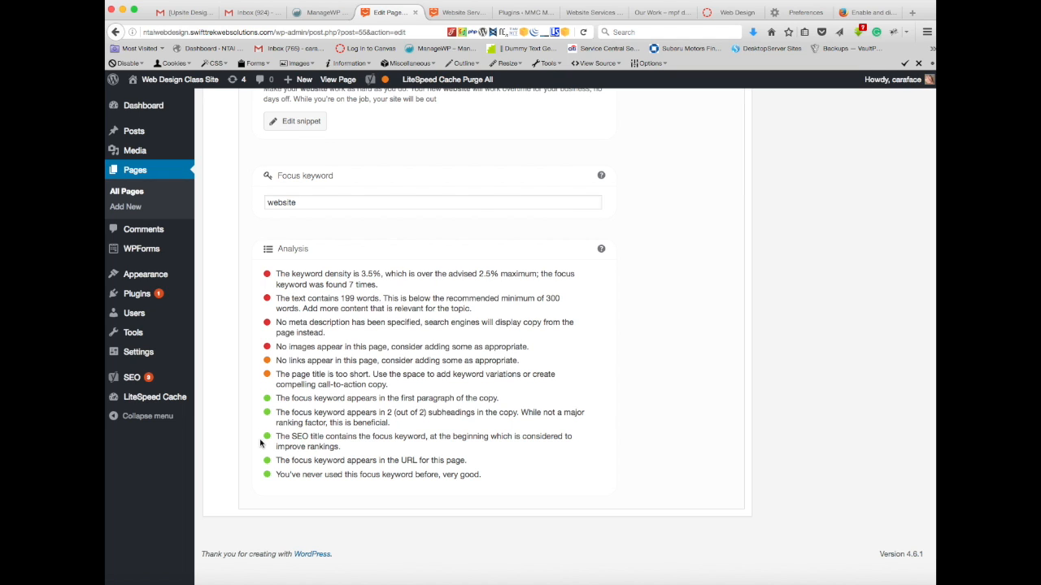
# Step: Try "website design" as the focus keyword and check the analysis for it
pyautogui.click(313, 203)
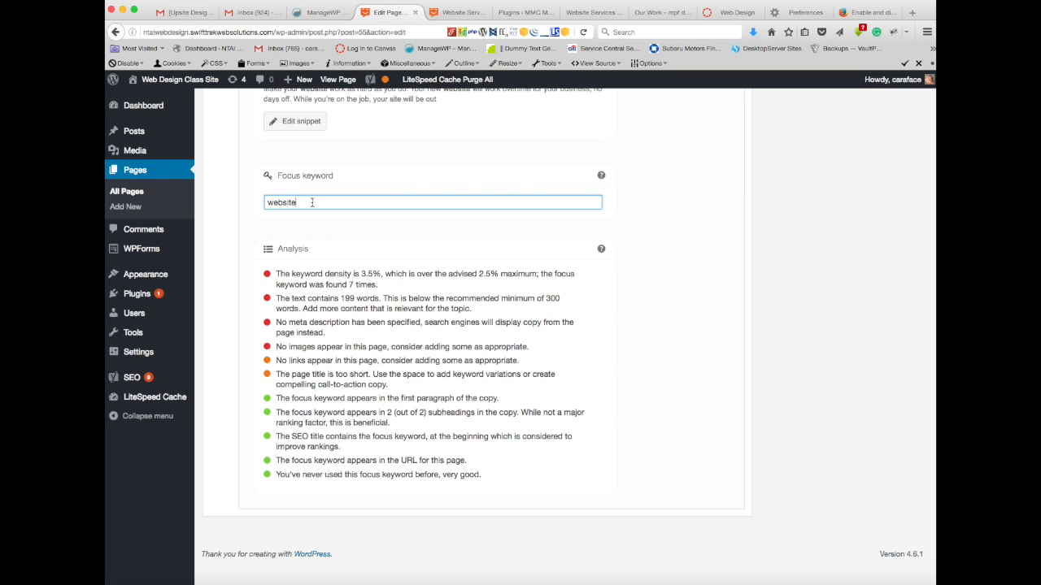
pyautogui.write('desig')
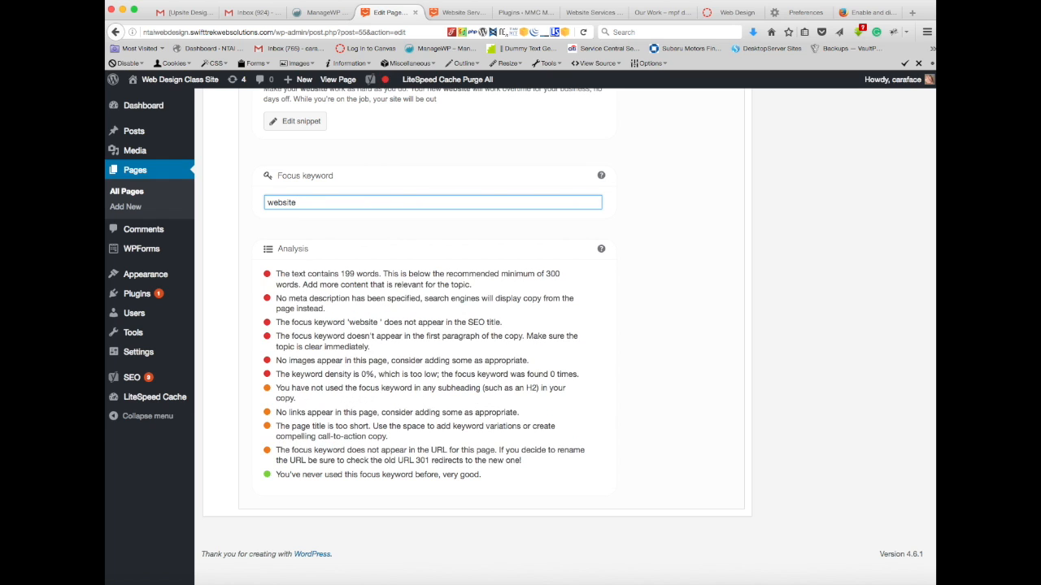
pyautogui.write('n')
pyautogui.click(662, 264)
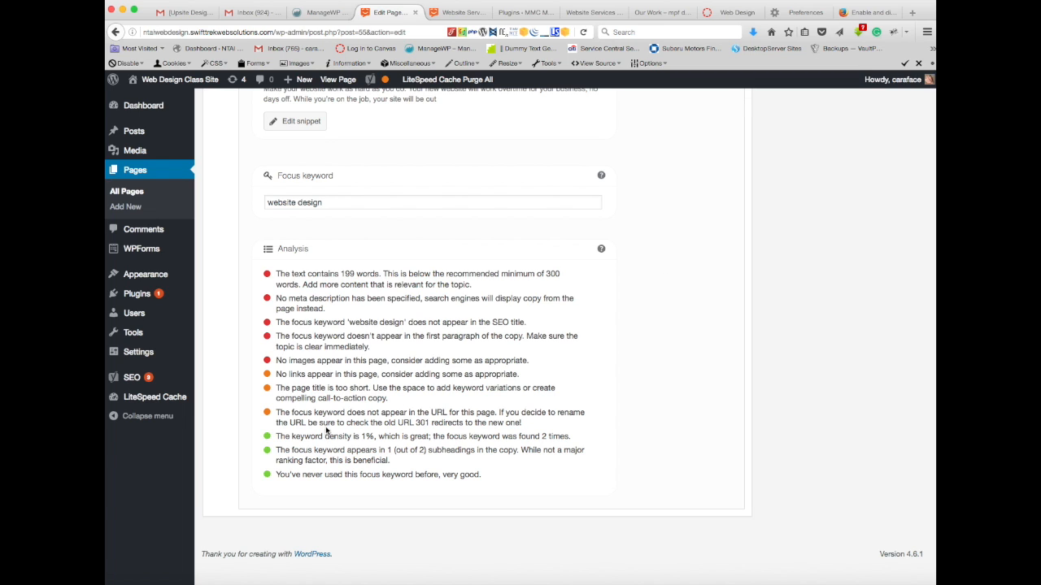
# Step: Shorten the focus keyword back to "website"
pyautogui.click(330, 203)
pyautogui.press('BackSpace')
pyautogui.press('BackSpace')
pyautogui.press('BackSpace')
pyautogui.press('BackSpace')
pyautogui.press('BackSpace')
pyautogui.press('BackSpace')
pyautogui.press('BackSpace')
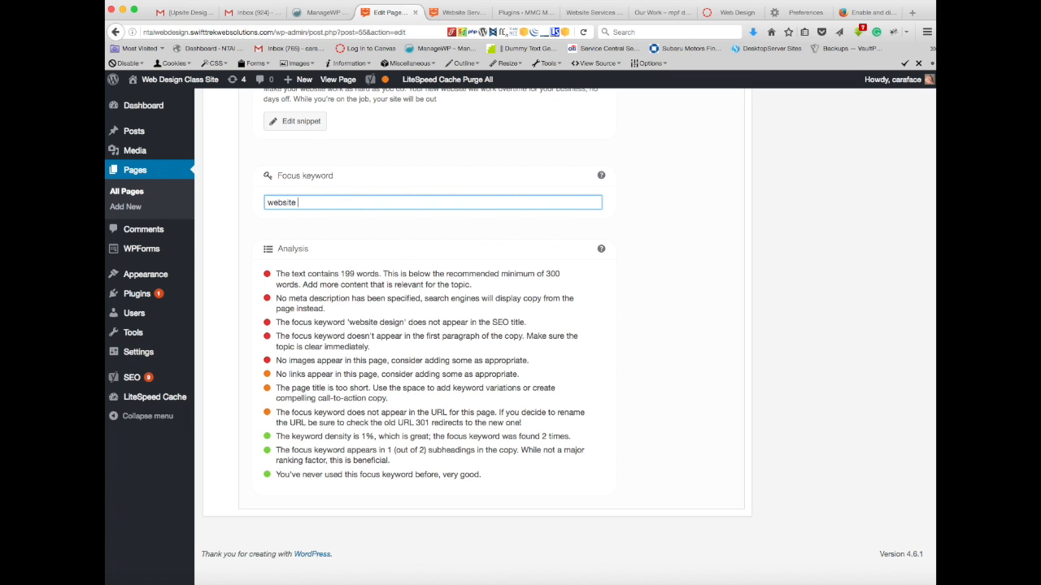
pyautogui.click(659, 205)
# Step: Examine where the word "website" occurs in the page copy against the keyword density item in the analysis
pyautogui.scroll(7, 656, 200)
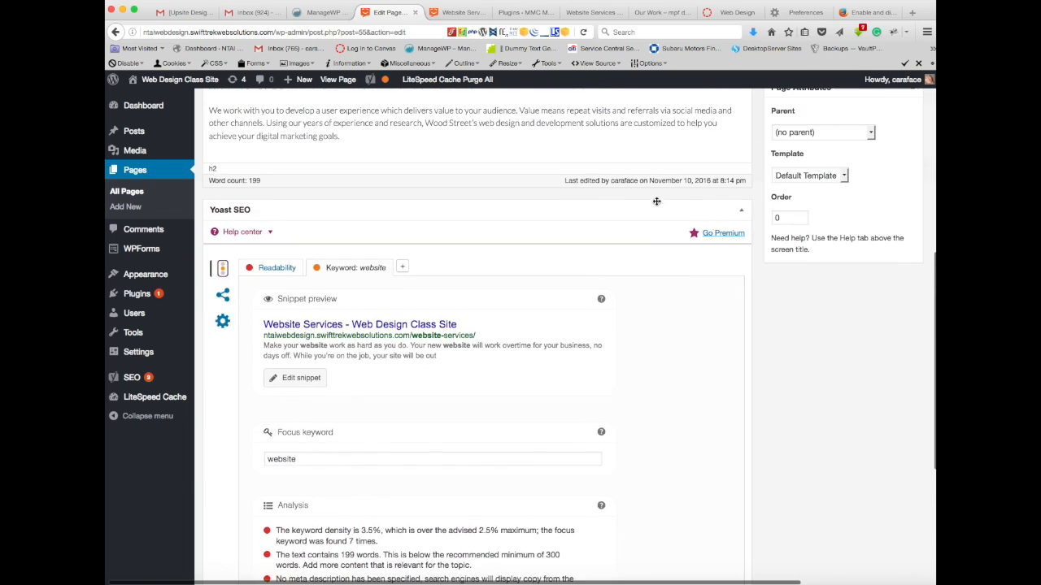
pyautogui.scroll(2, 656, 200)
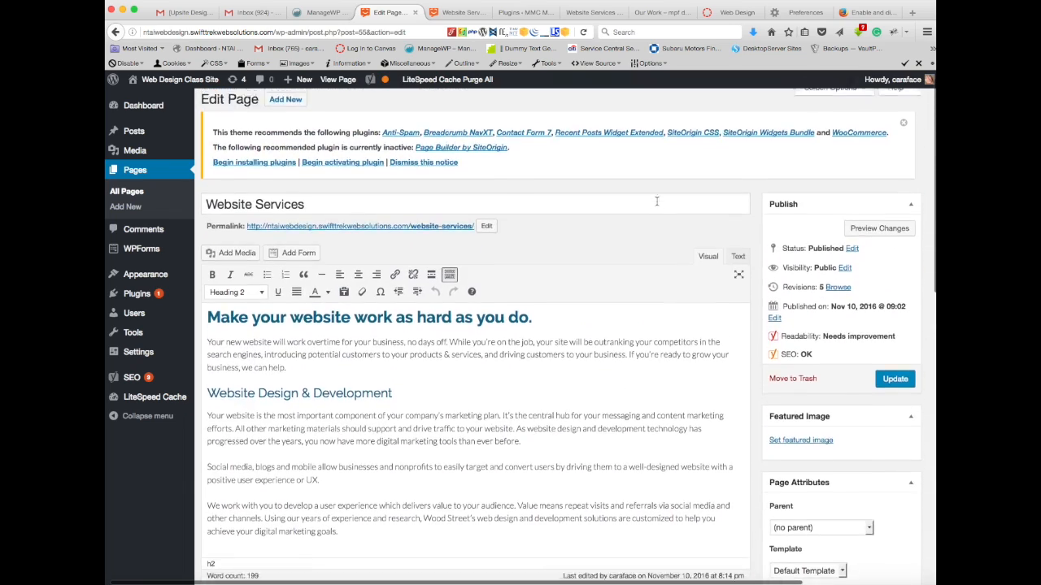
pyautogui.scroll(-1, 639, 216)
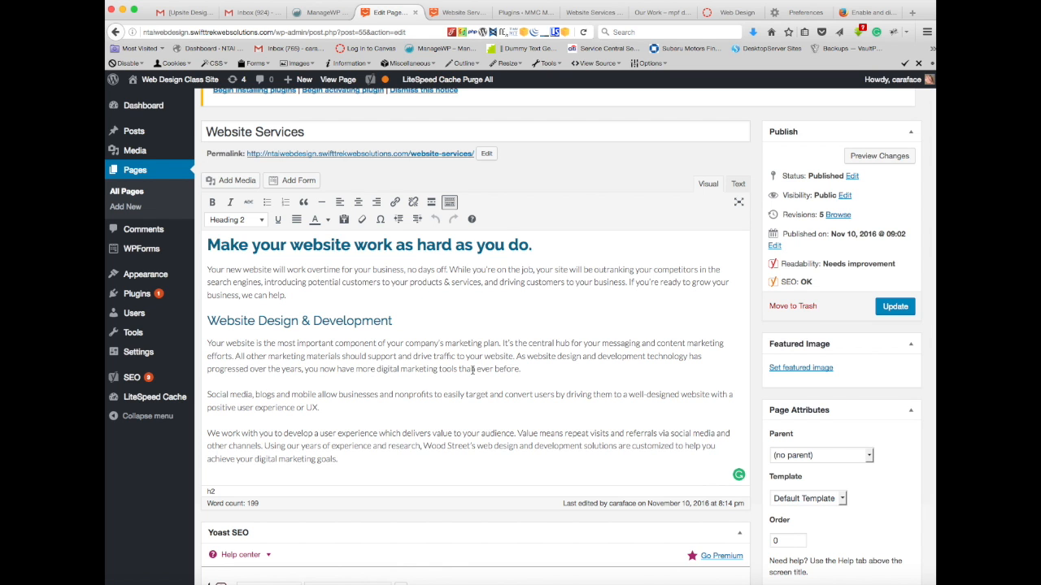
pyautogui.scroll(-1, 472, 370)
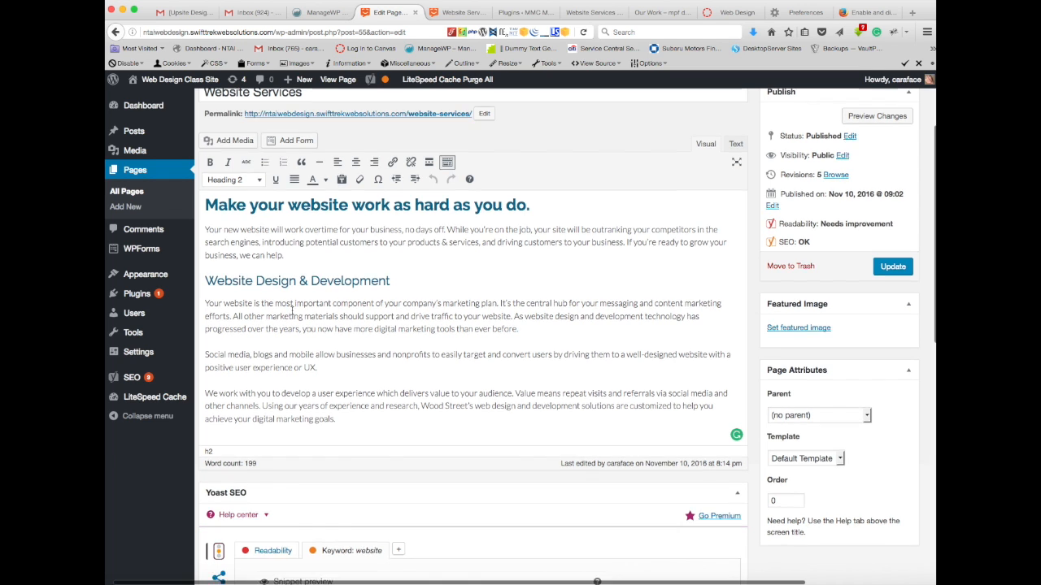
pyautogui.scroll(-10, 291, 313)
pyautogui.scroll(-2, 291, 314)
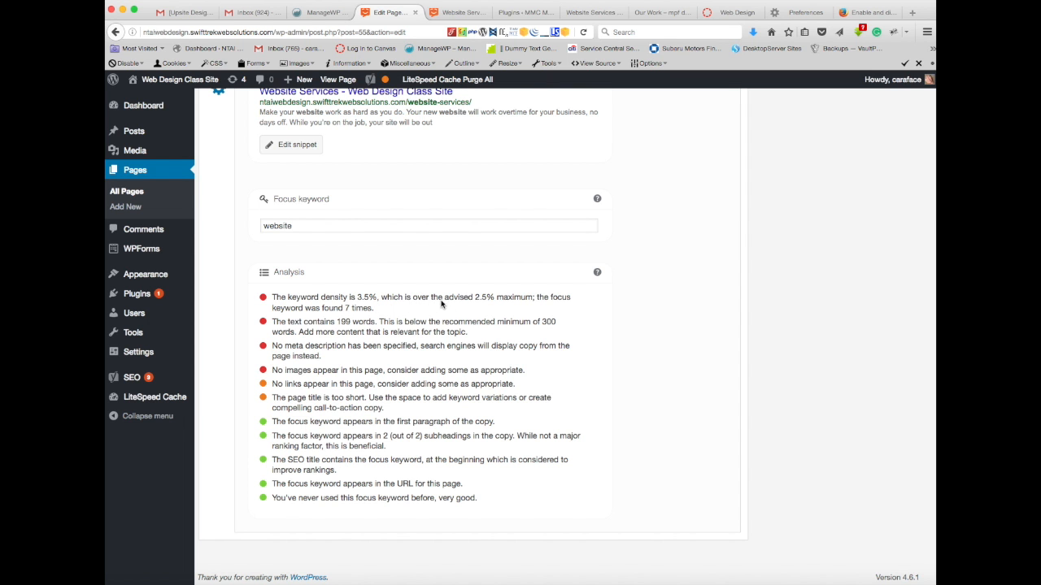
pyautogui.scroll(4, 384, 303)
pyautogui.scroll(10, 384, 303)
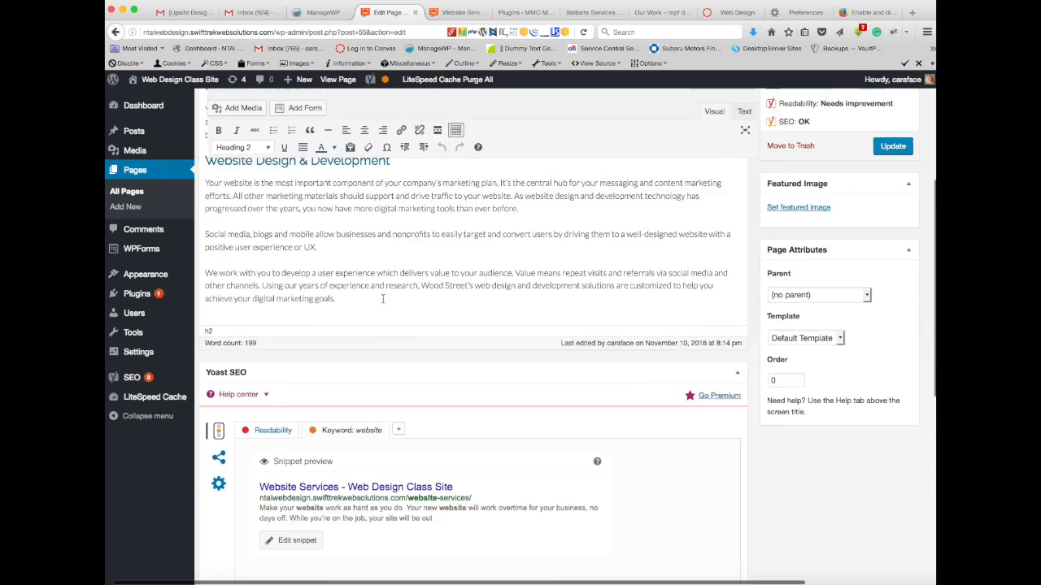
# Step: Replace "website" with "site" in the first sentence under the Website Design & Development heading
pyautogui.scroll(-2, 382, 300)
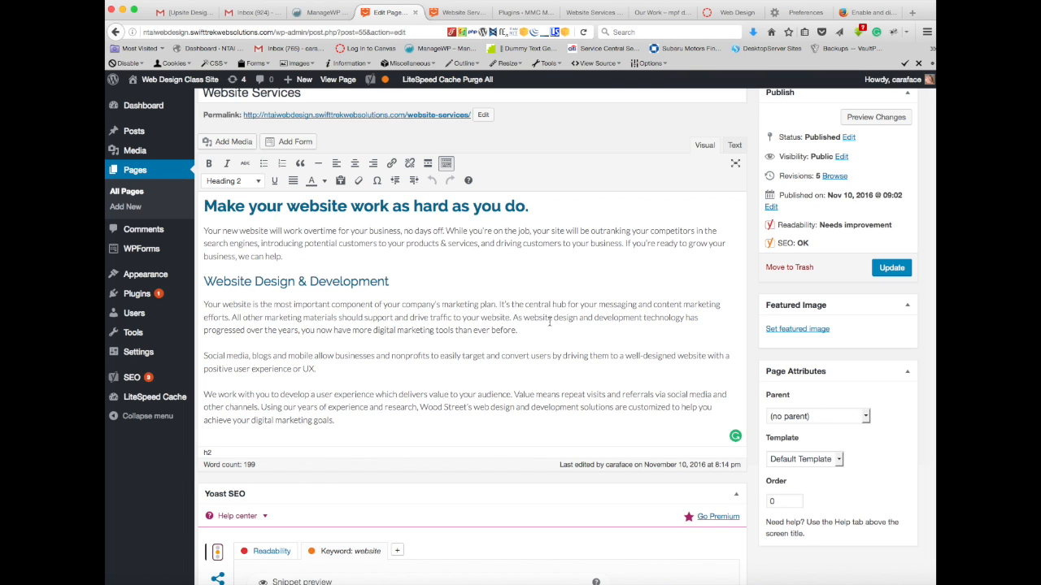
pyautogui.moveTo(223, 304); pyautogui.dragTo(249, 304)
pyautogui.doubleClick(243, 304)
pyautogui.write('site')
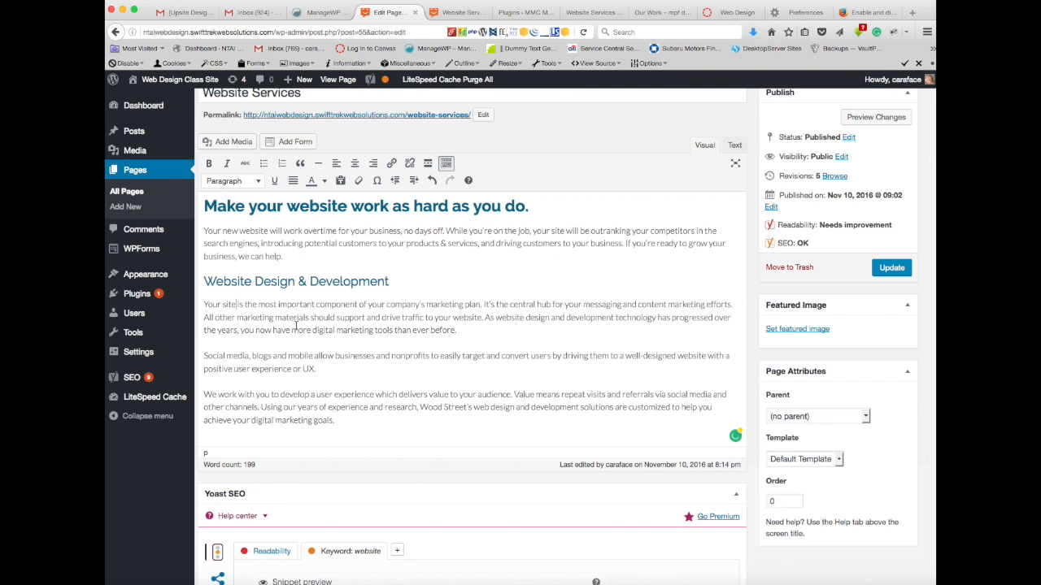
# Step: Recheck the keyword density, text length and remaining Yoast analysis items against the edited page copy
pyautogui.scroll(-10, 297, 327)
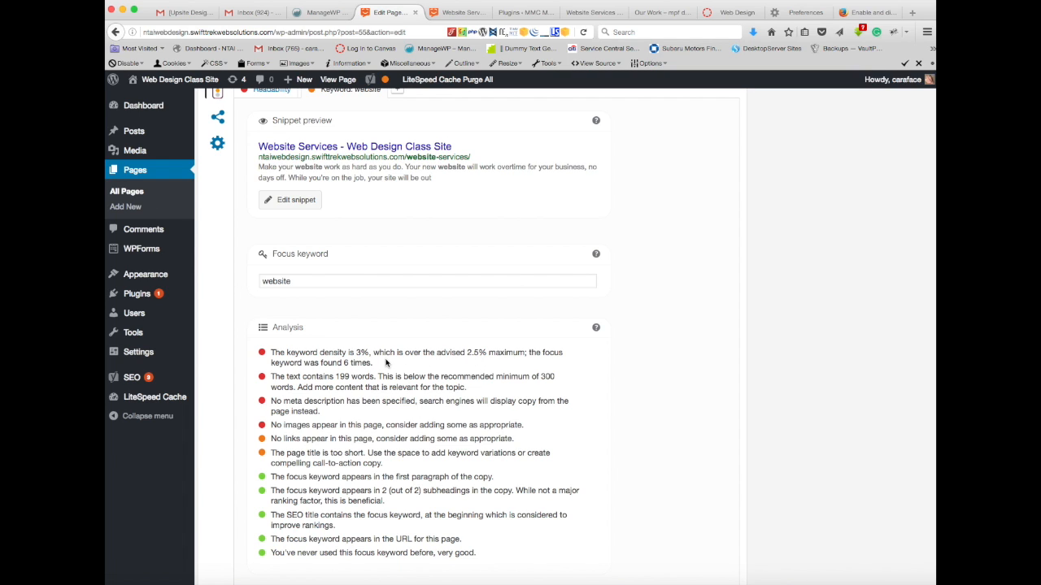
pyautogui.scroll(10, 385, 362)
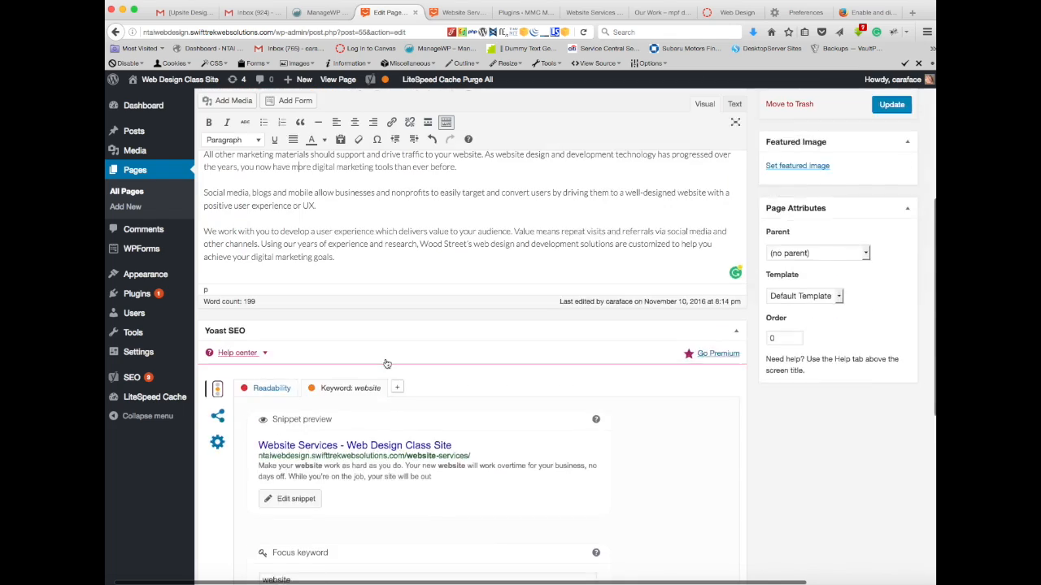
pyautogui.scroll(-10, 387, 361)
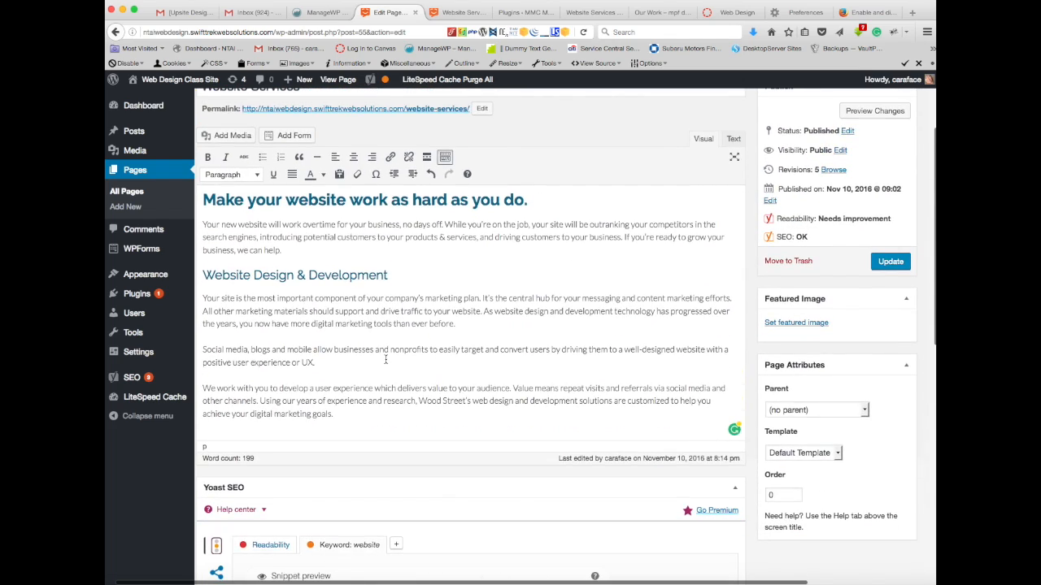
pyautogui.scroll(-5, 386, 362)
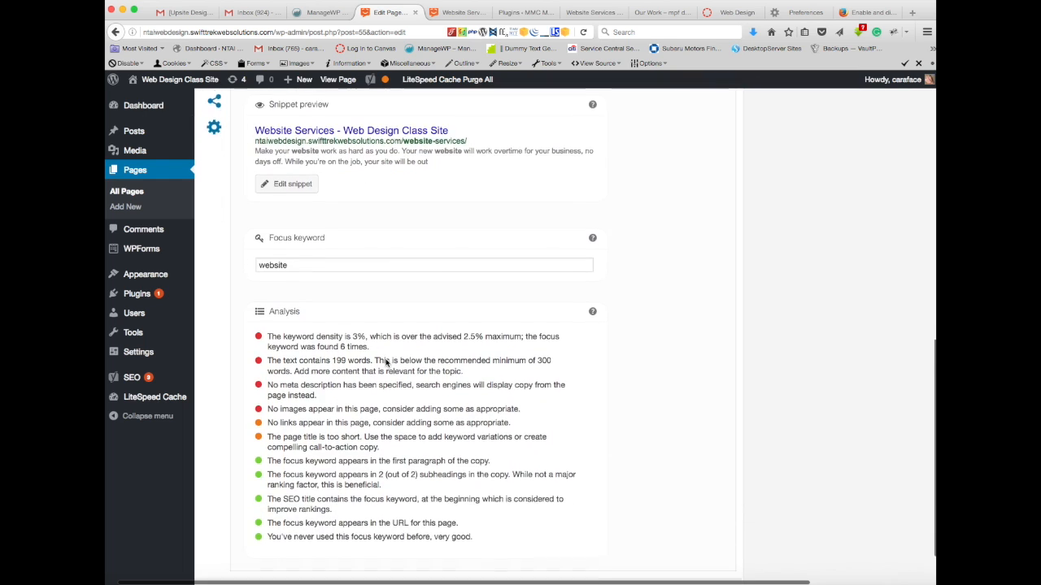
pyautogui.hscroll(-1, 277, 308)
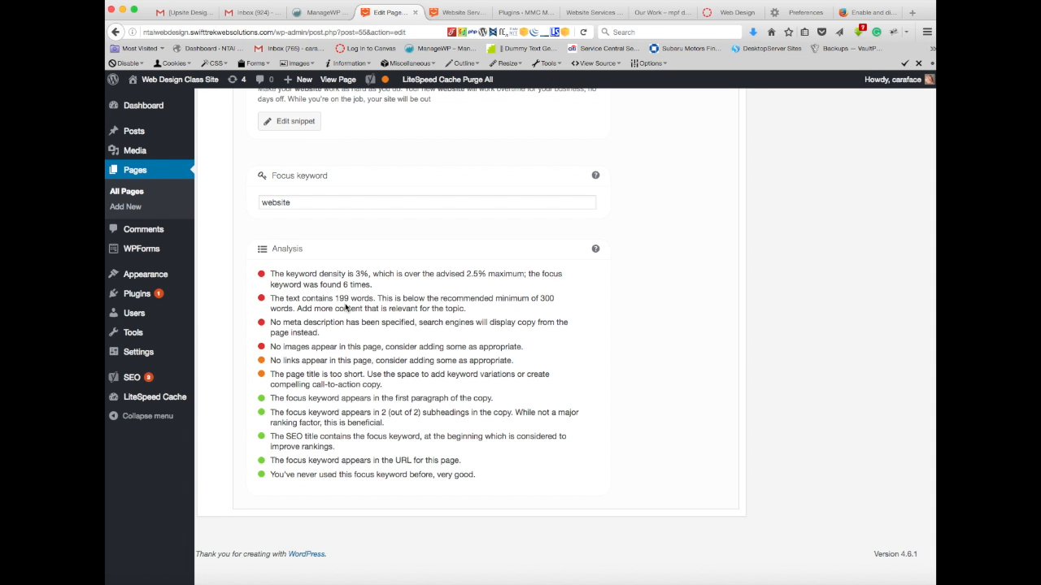
pyautogui.scroll(15, 345, 307)
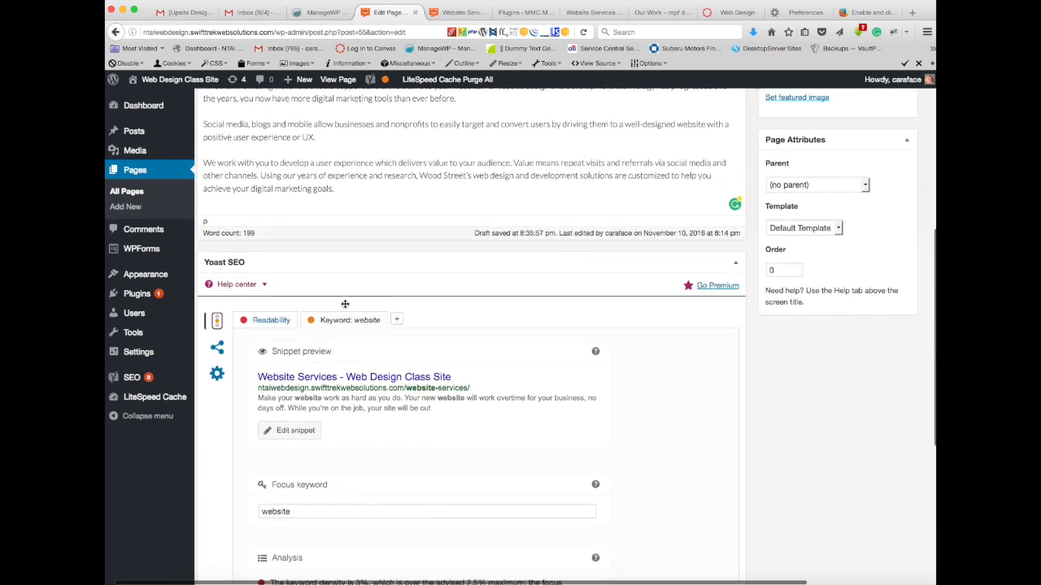
pyautogui.scroll(-15, 345, 306)
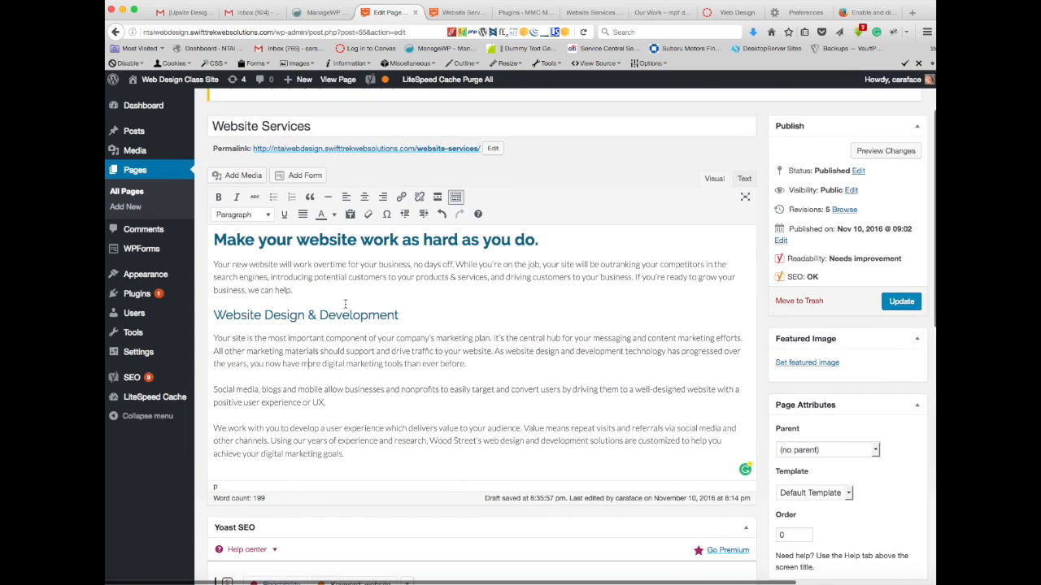
pyautogui.scroll(-5, 345, 307)
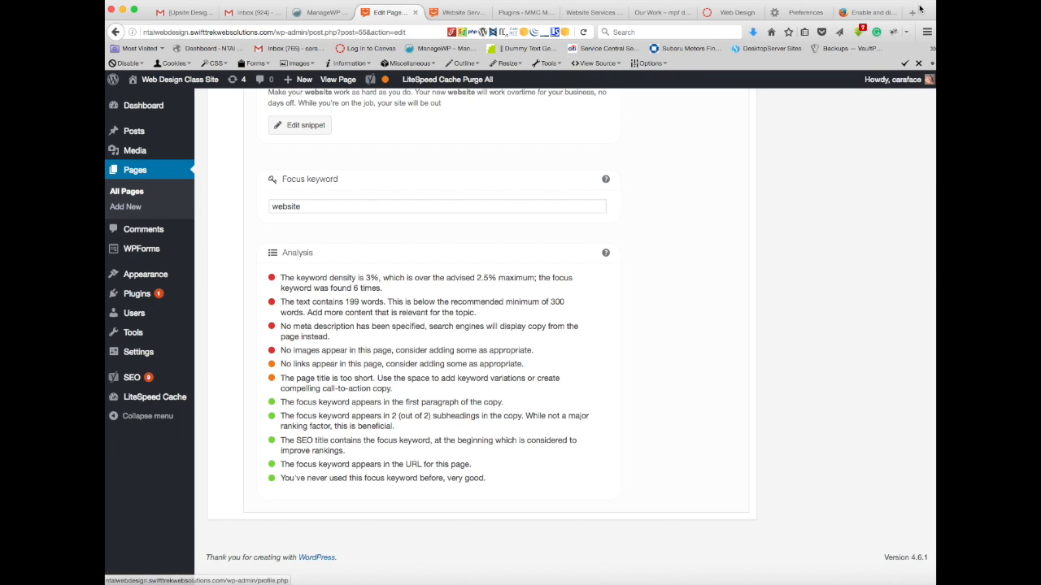
# Step: Search Google for "web design" and examine the ads, local listings and organic result snippets
pyautogui.click(874, 12)
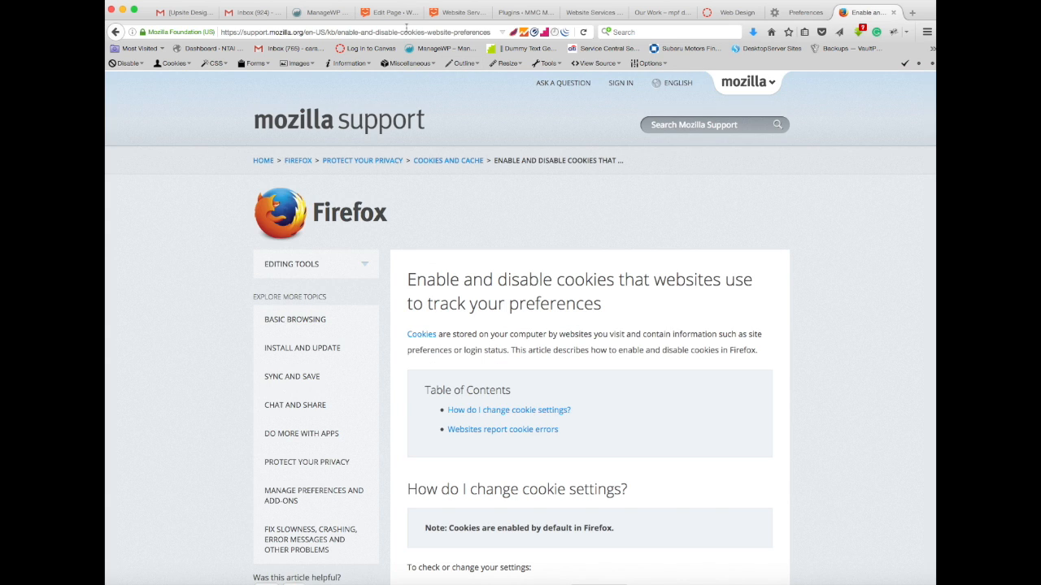
pyautogui.click(646, 31)
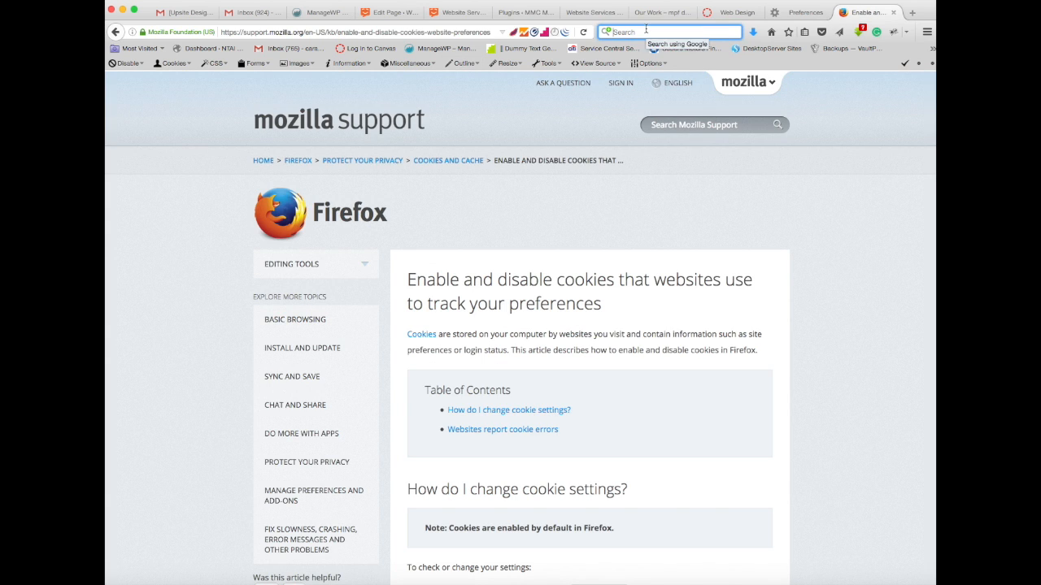
pyautogui.write('web')
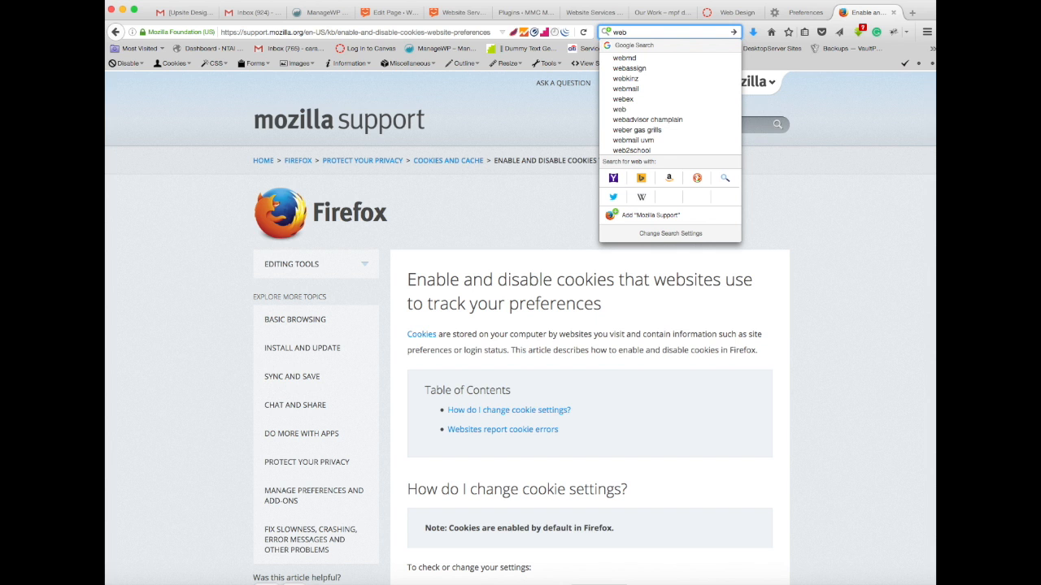
pyautogui.write(' design')
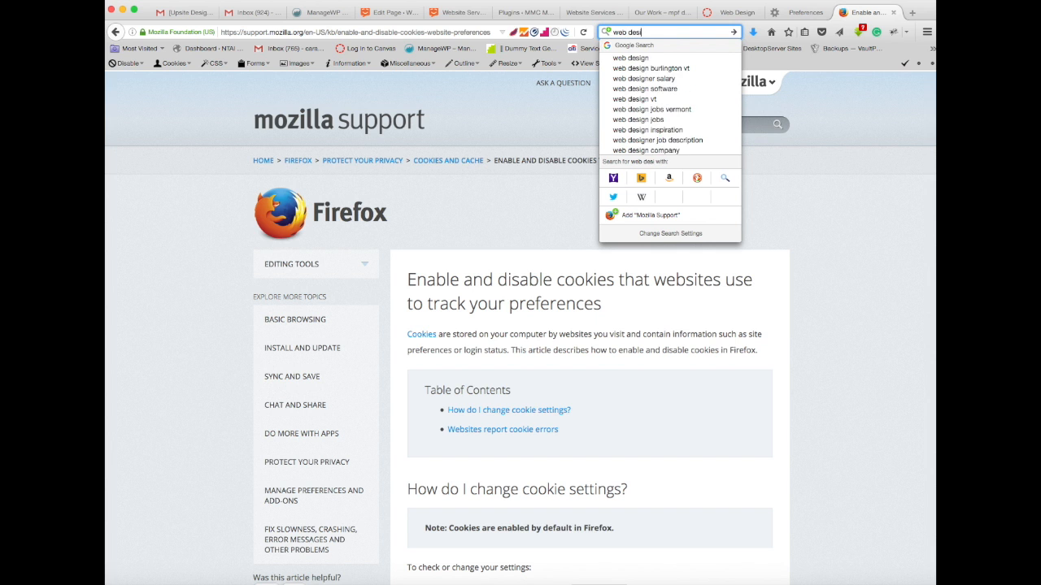
pyautogui.press('Return')
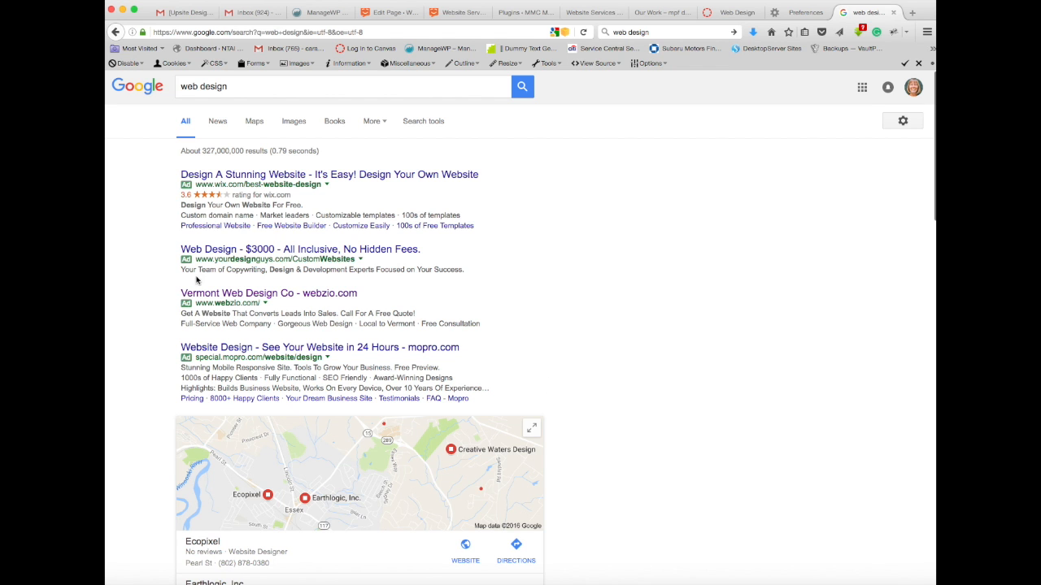
pyautogui.scroll(-2, 525, 275)
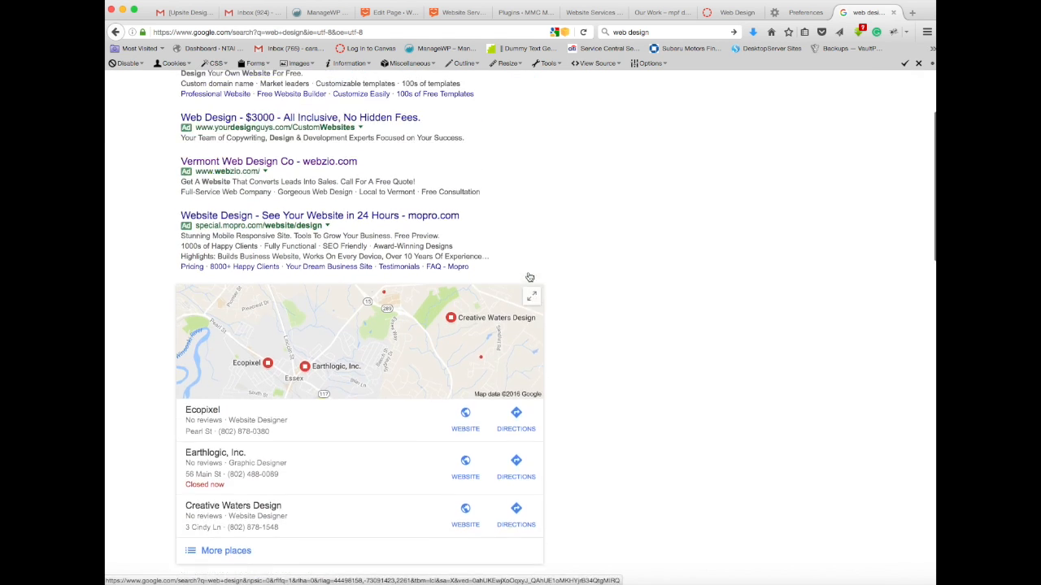
pyautogui.scroll(1, 520, 277)
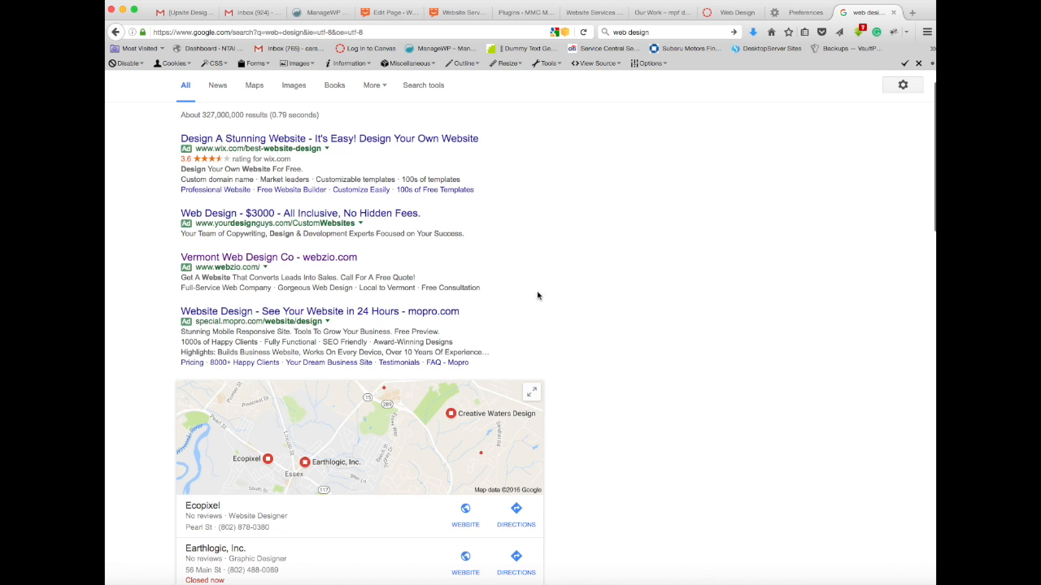
pyautogui.scroll(-5, 600, 243)
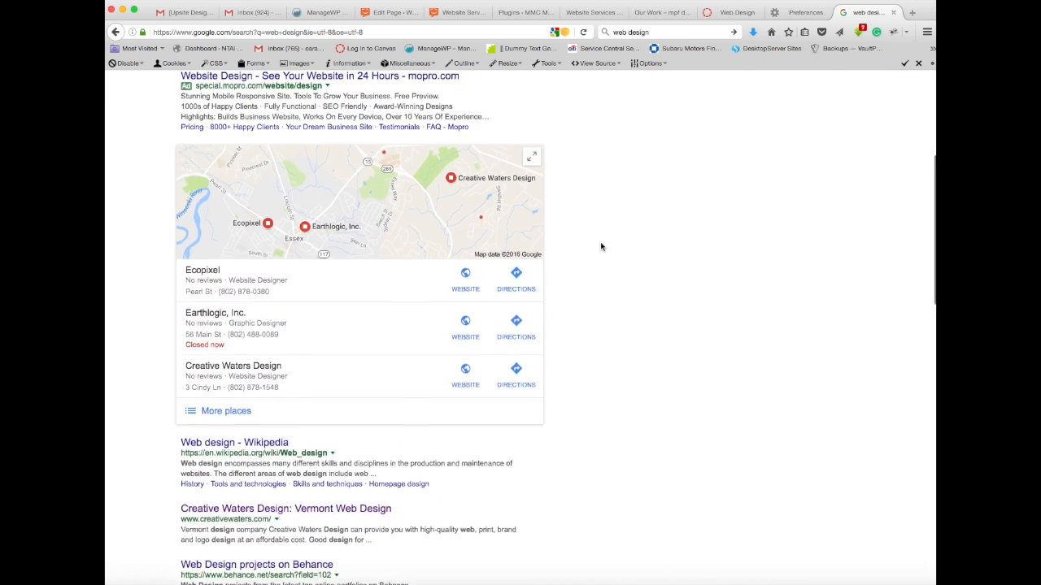
pyautogui.scroll(5, 601, 247)
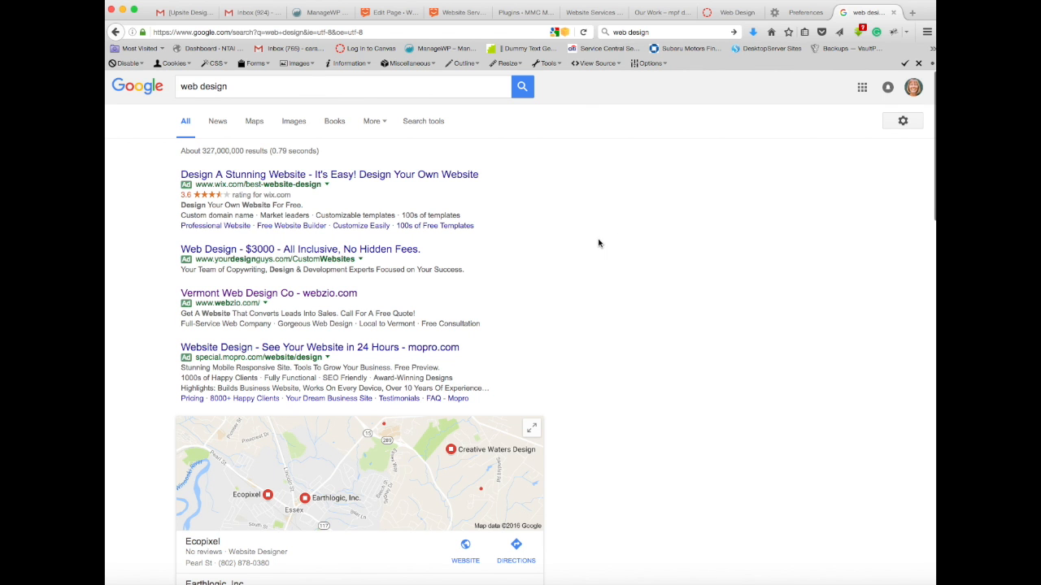
pyautogui.scroll(-6, 598, 244)
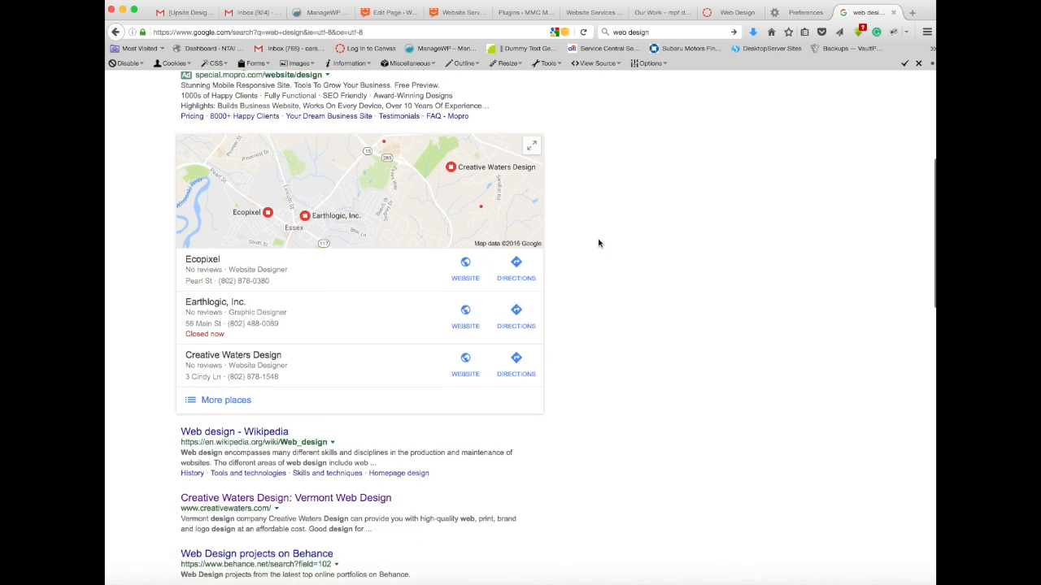
pyautogui.scroll(-2, 599, 243)
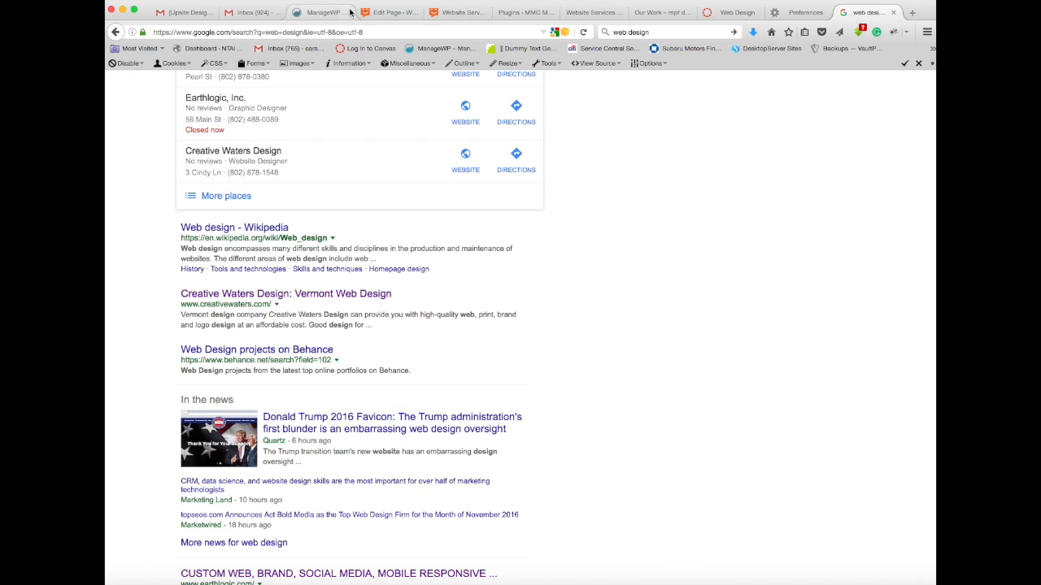
# Step: Return to the Website Services page editor and open the Yoast snippet's meta description for editing
pyautogui.click(392, 13)
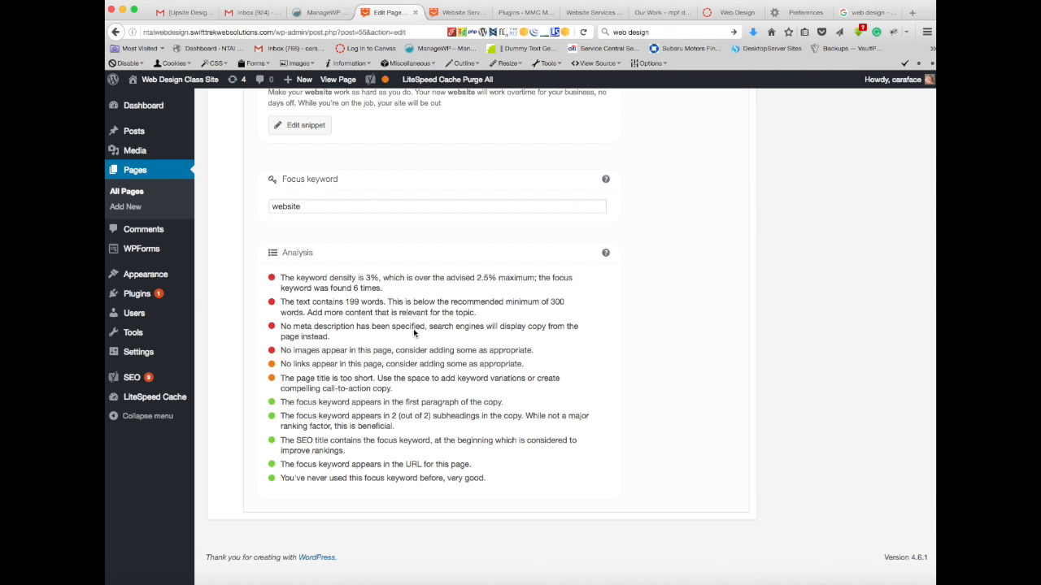
pyautogui.scroll(15, 413, 329)
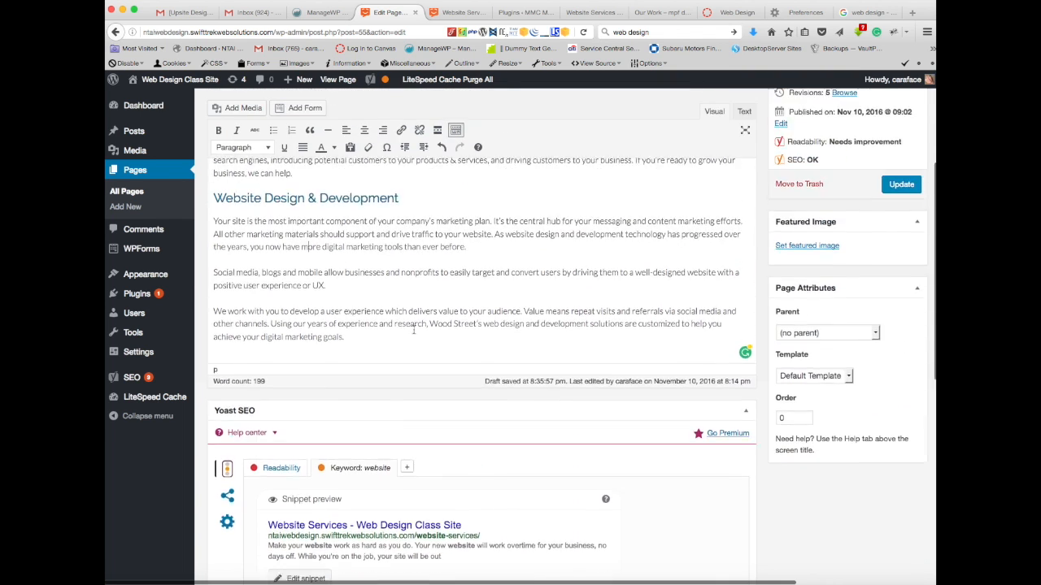
pyautogui.scroll(1, 413, 328)
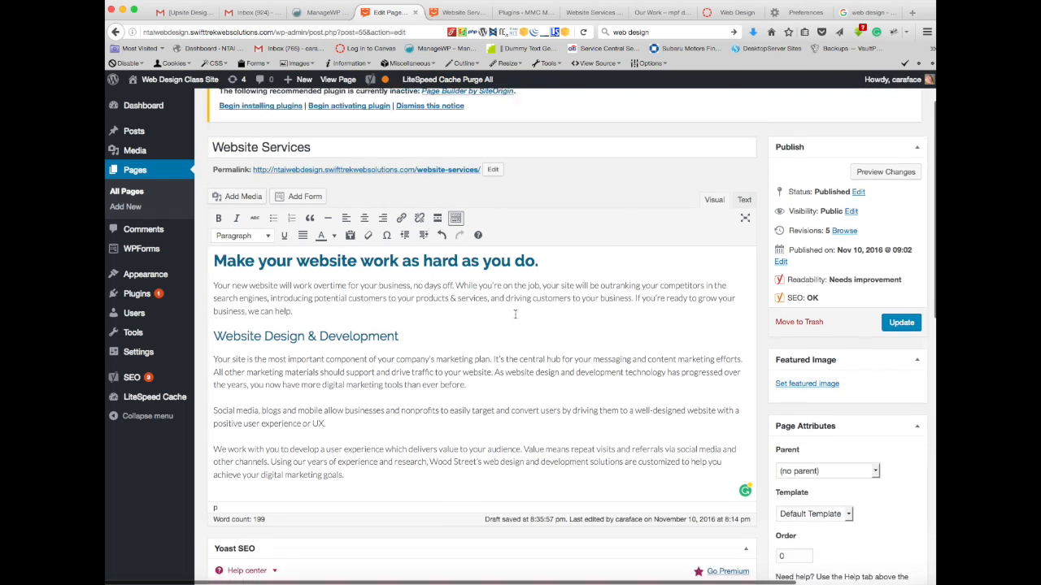
pyautogui.scroll(-2, 514, 314)
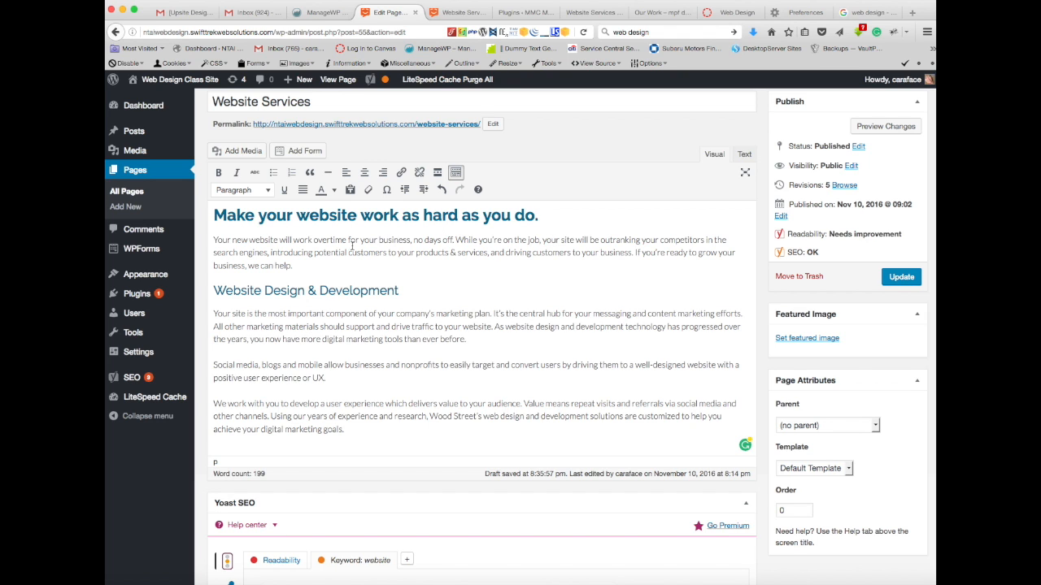
pyautogui.scroll(-7, 443, 253)
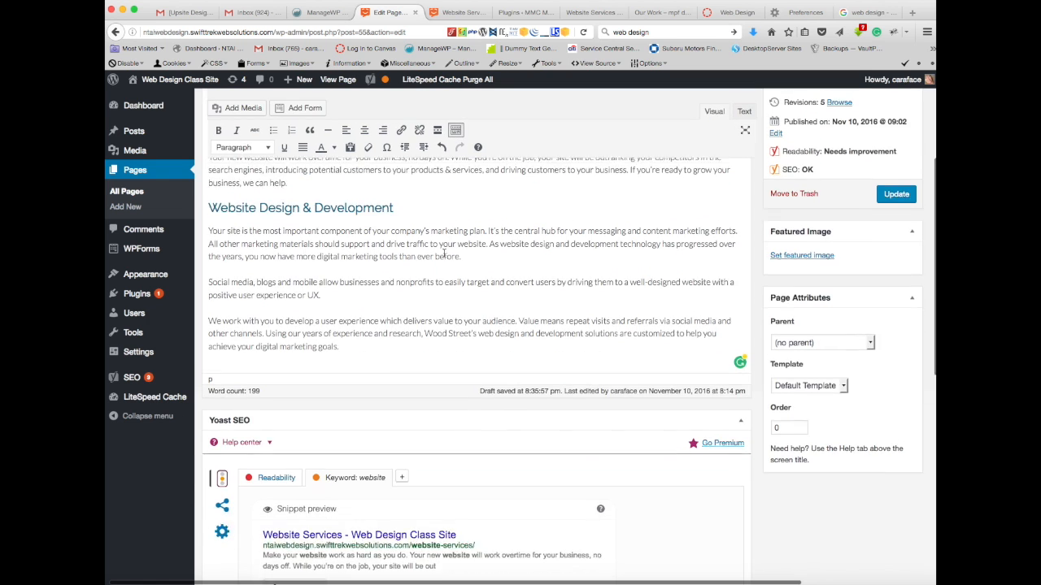
pyautogui.scroll(-2, 445, 257)
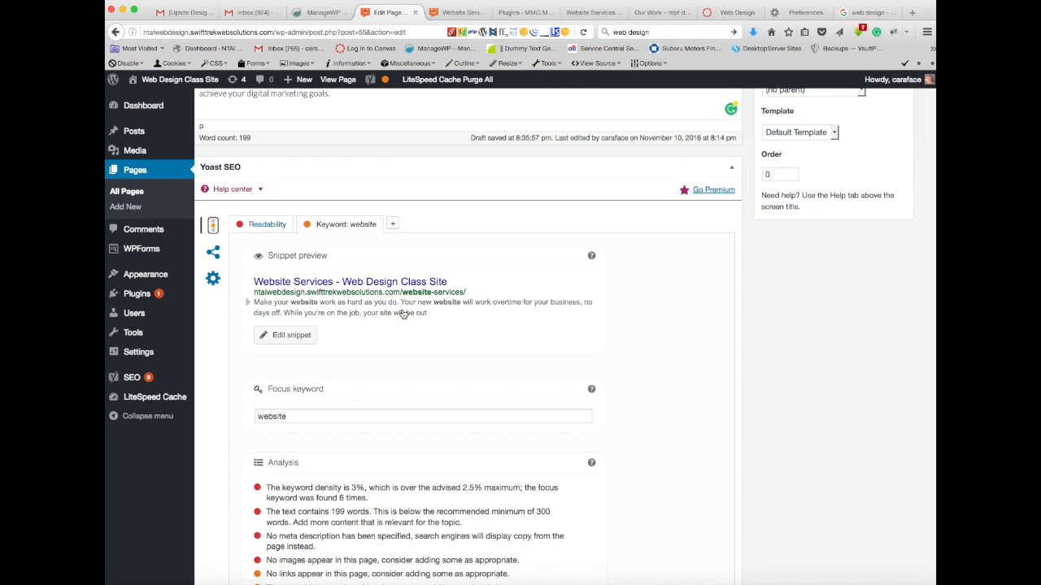
pyautogui.click(285, 338)
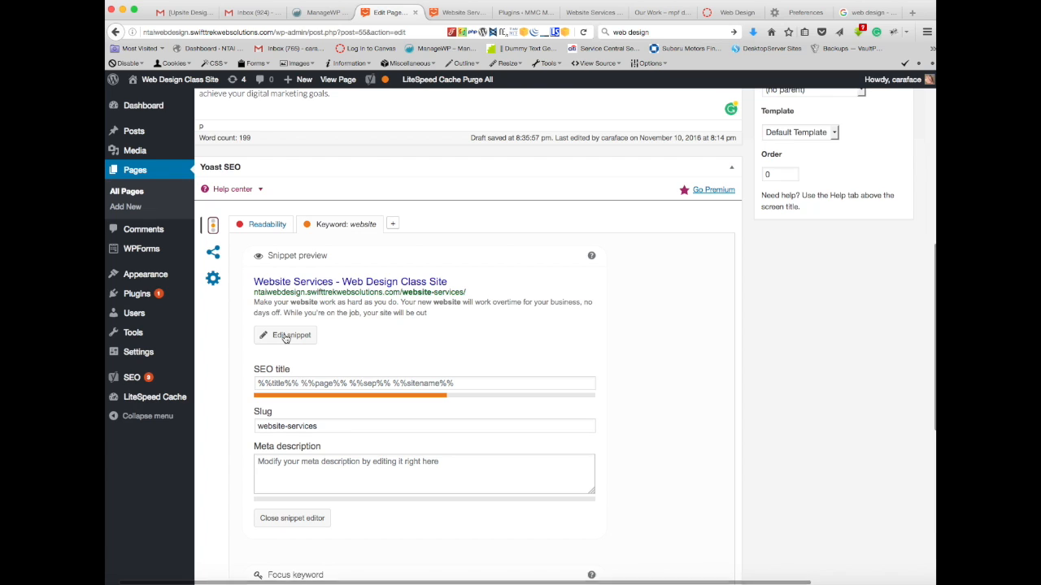
pyautogui.click(457, 464)
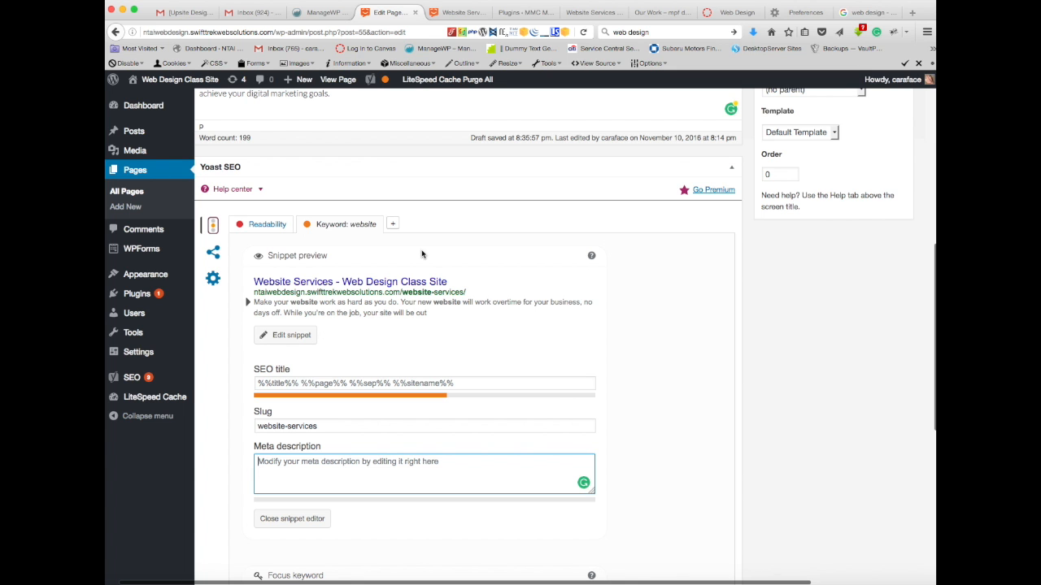
# Step: Copy the page's main heading into the meta description and reword it as "We make your website work as hard as you do."
pyautogui.scroll(5, 421, 251)
pyautogui.scroll(1, 422, 252)
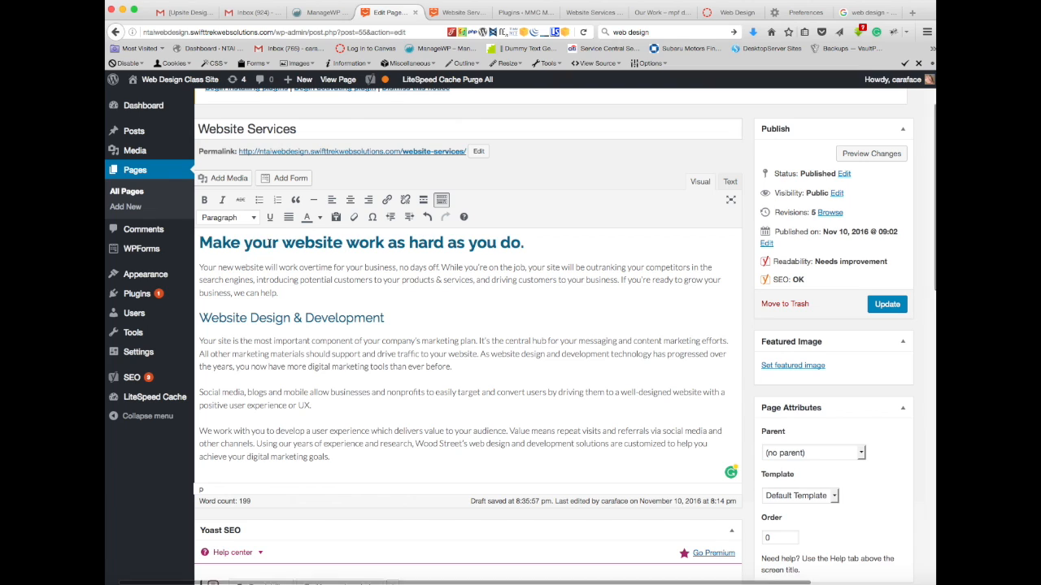
pyautogui.click(199, 241)
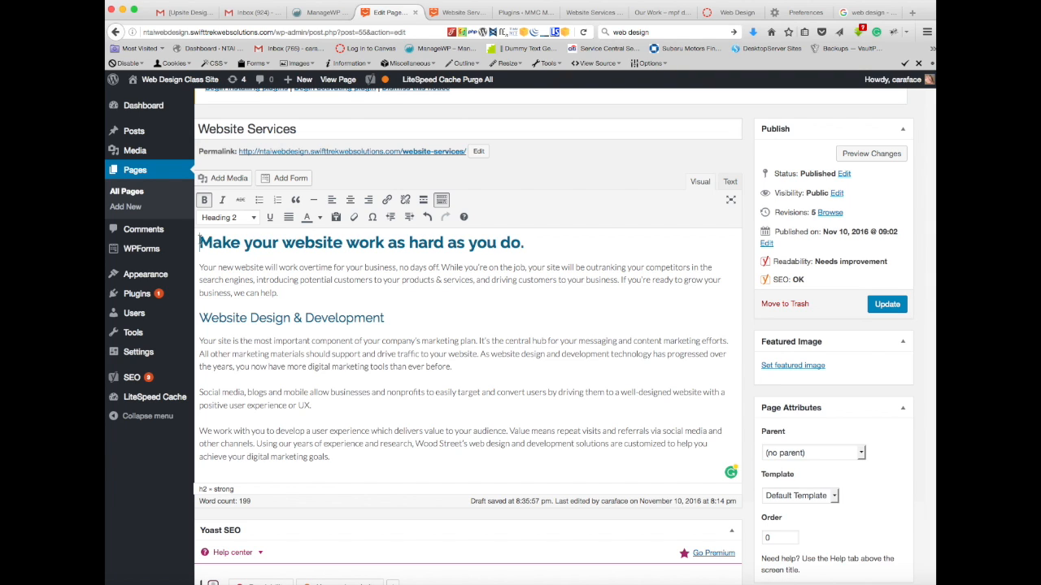
pyautogui.moveTo(214, 238); pyautogui.dragTo(519, 241)
pyautogui.hotkey('ctrl', 'c')
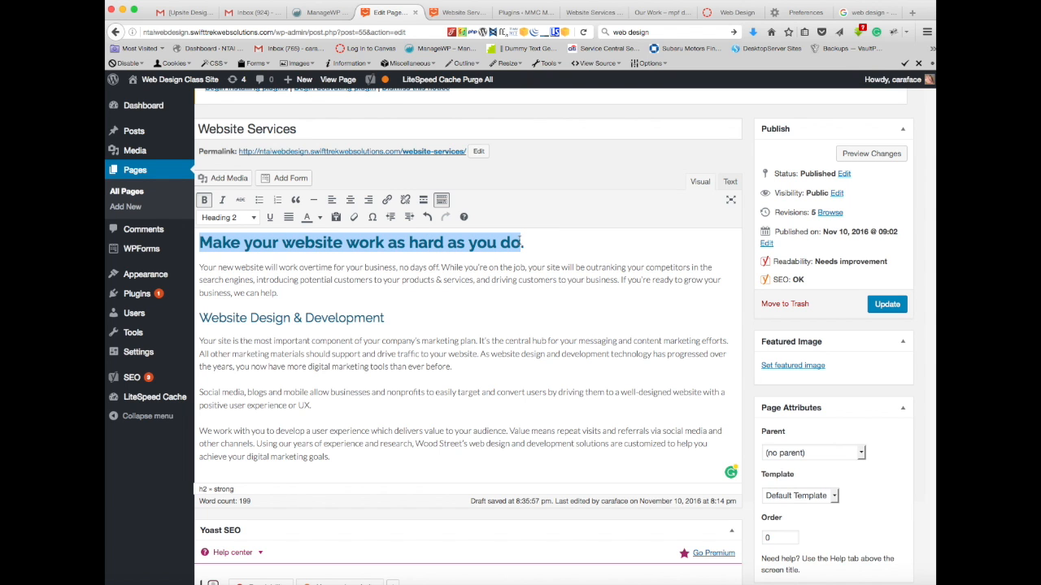
pyautogui.scroll(-8, 448, 401)
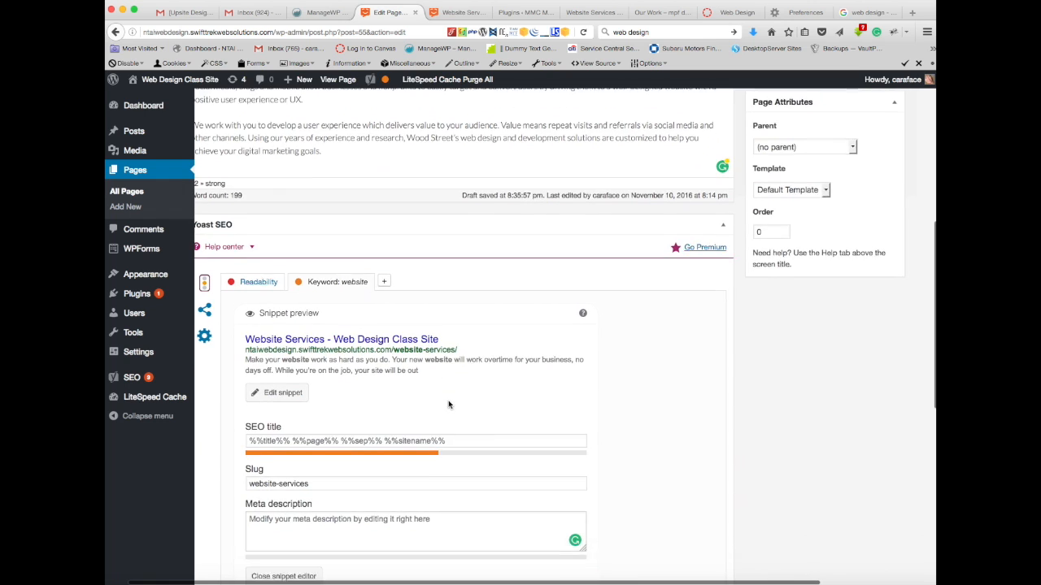
pyautogui.click(433, 479)
pyautogui.hotkey('ctrl', 'v')
pyautogui.click(253, 469)
pyautogui.press('BackSpace')
pyautogui.write('We ')
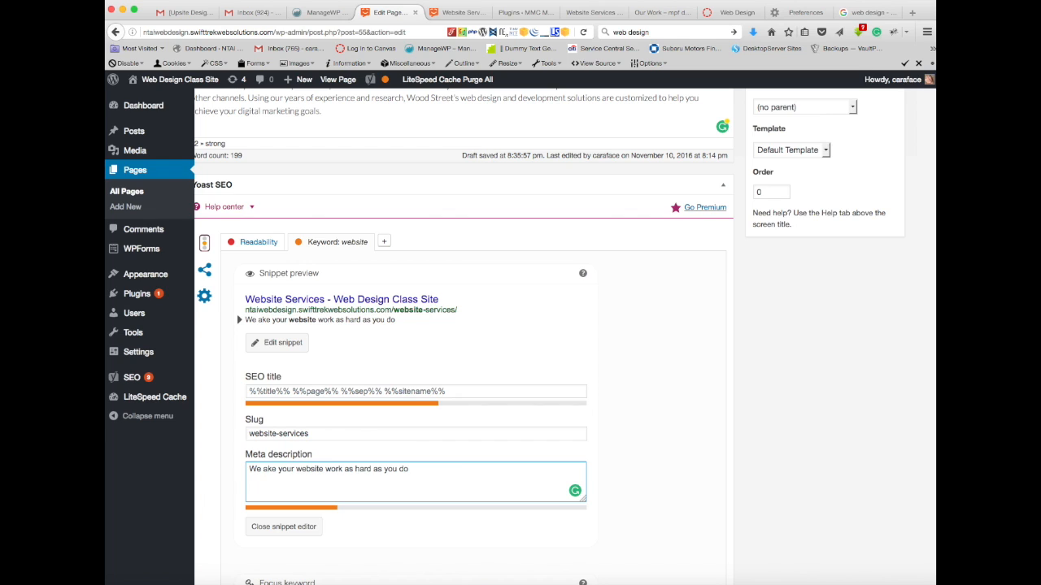
pyautogui.write('m')
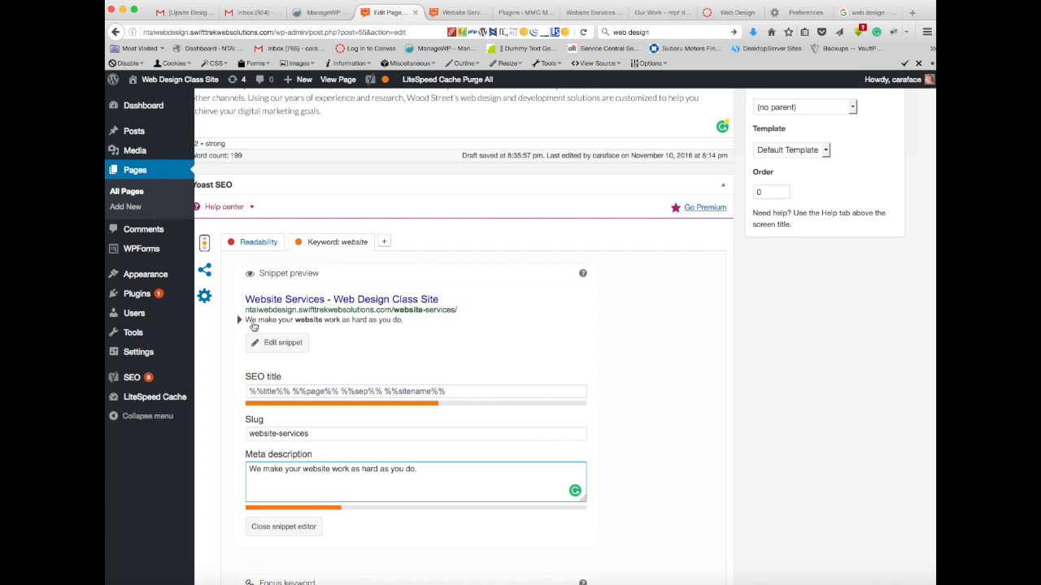
# Step: Append the page's "Website Design & Development" subheading text to the end of the meta description
pyautogui.scroll(10, 561, 340)
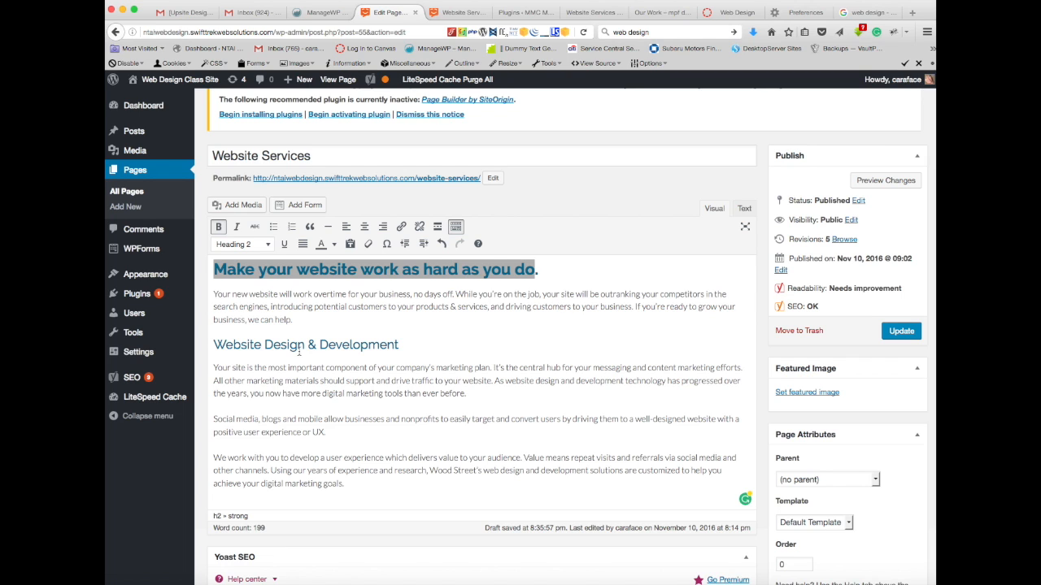
pyautogui.moveTo(398, 344); pyautogui.dragTo(214, 345)
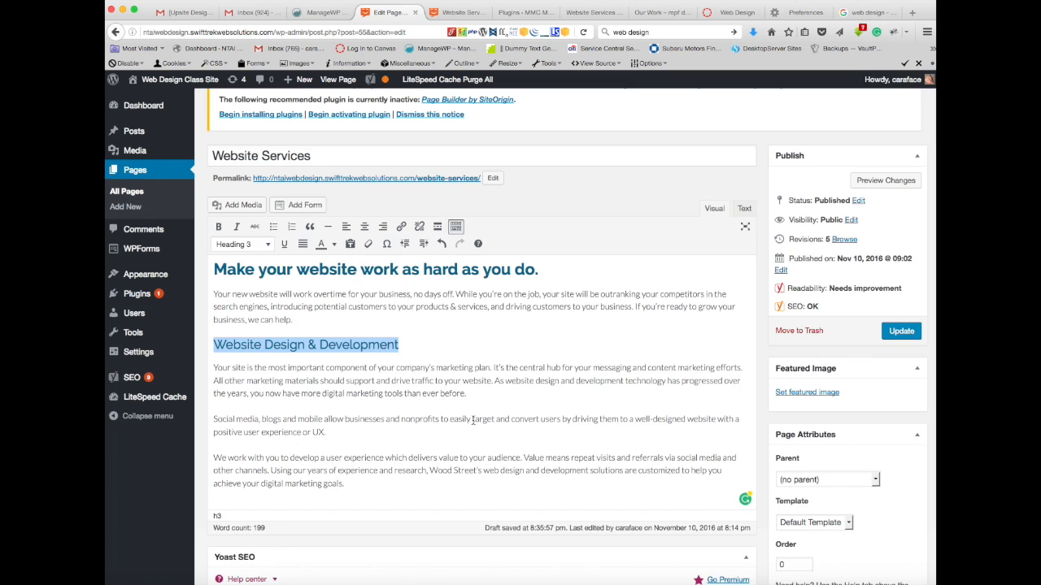
pyautogui.scroll(-10, 472, 421)
pyautogui.click(446, 392)
pyautogui.write('Website Design & Development')
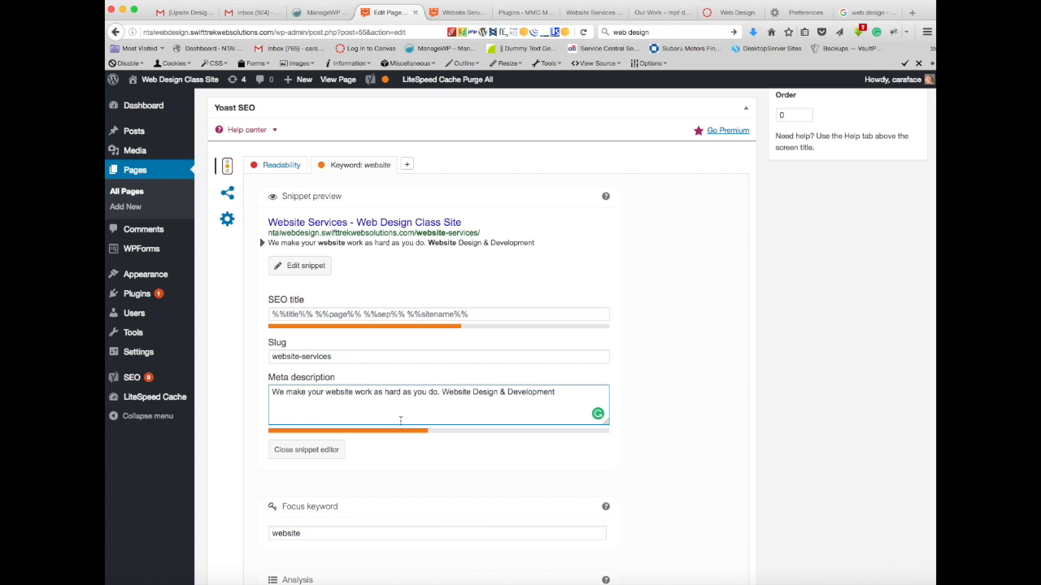
# Step: Extend the meta description with the page phrase "well-designed website with a positive user experience or UX.", joined to the preceding text by "with"
pyautogui.scroll(-5, 434, 459)
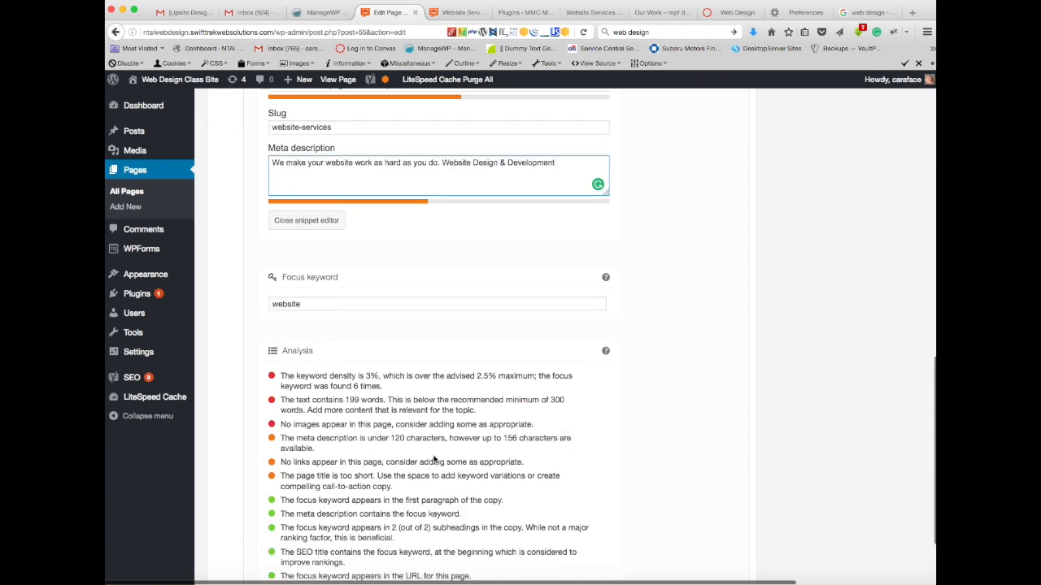
pyautogui.scroll(10, 433, 459)
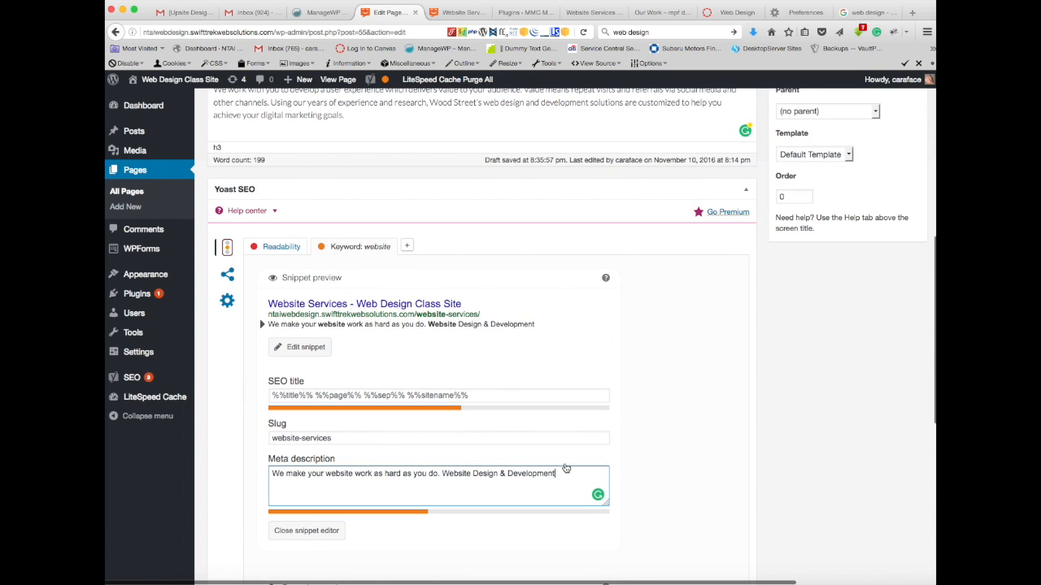
pyautogui.scroll(8, 503, 102)
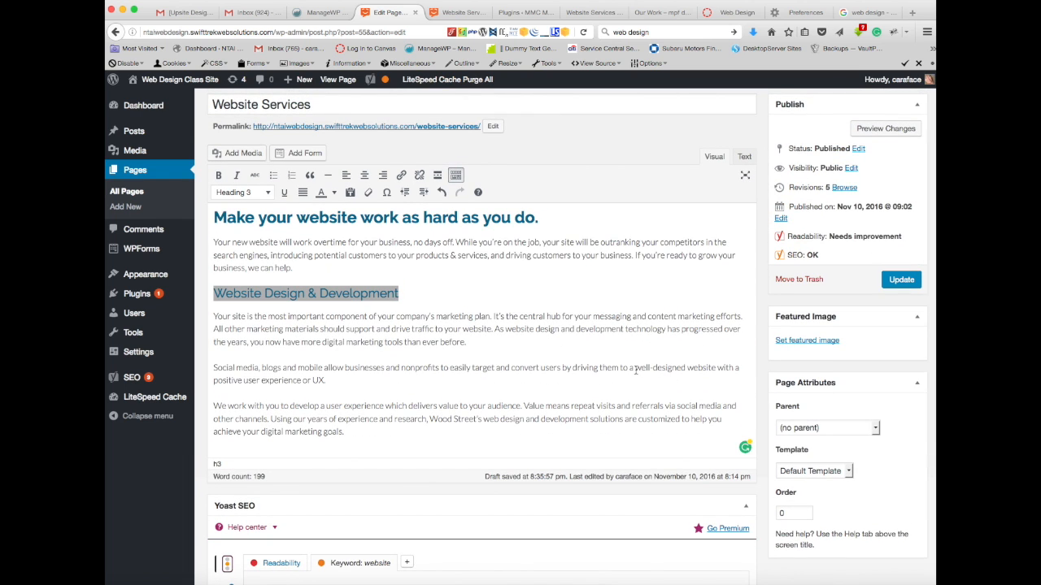
pyautogui.moveTo(636, 370); pyautogui.dragTo(643, 381)
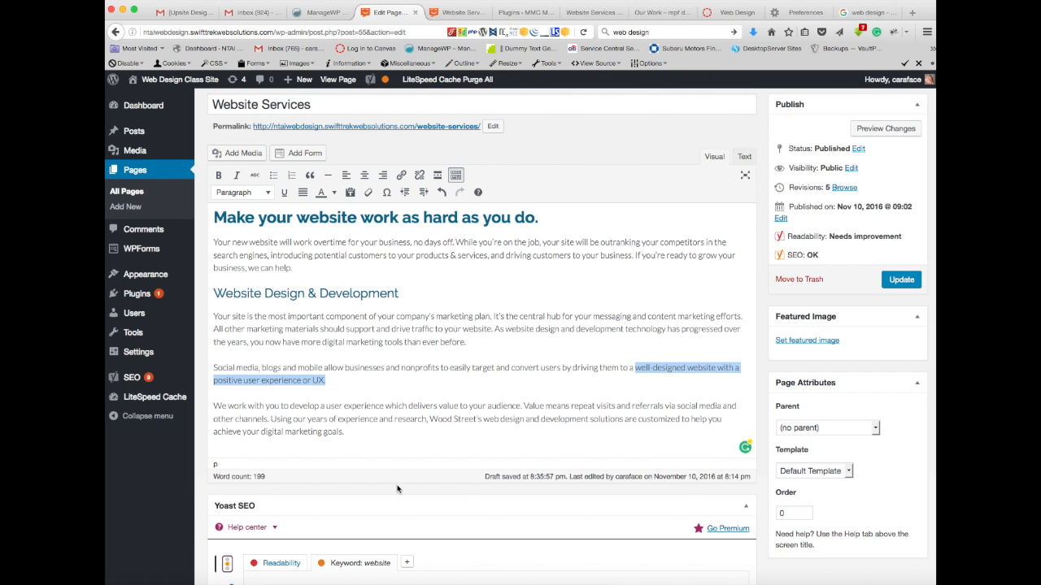
pyautogui.scroll(-5, 436, 341)
pyautogui.click(532, 393)
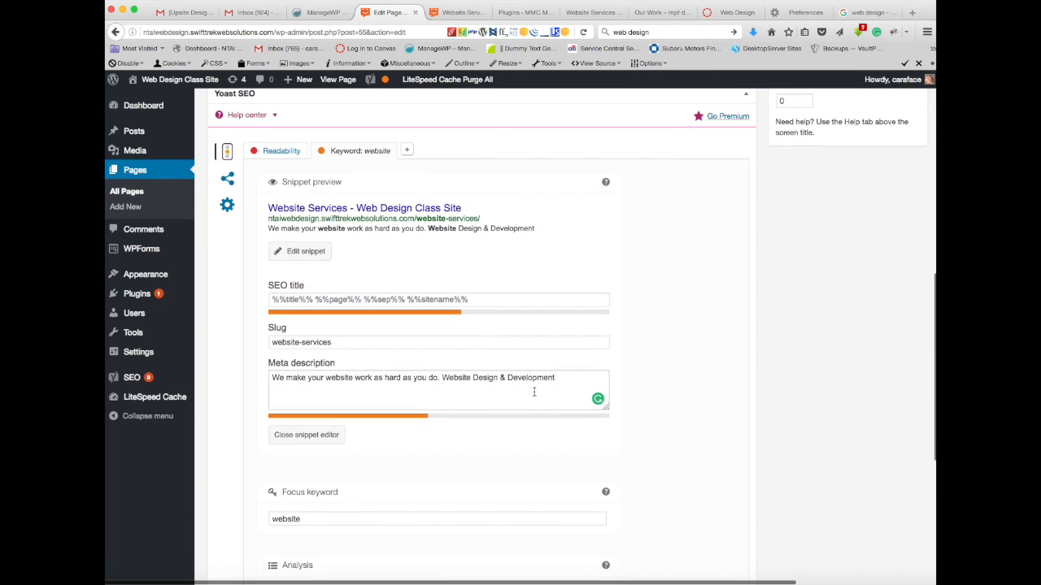
pyautogui.write('well-designed website with a positive user experience or UX.')
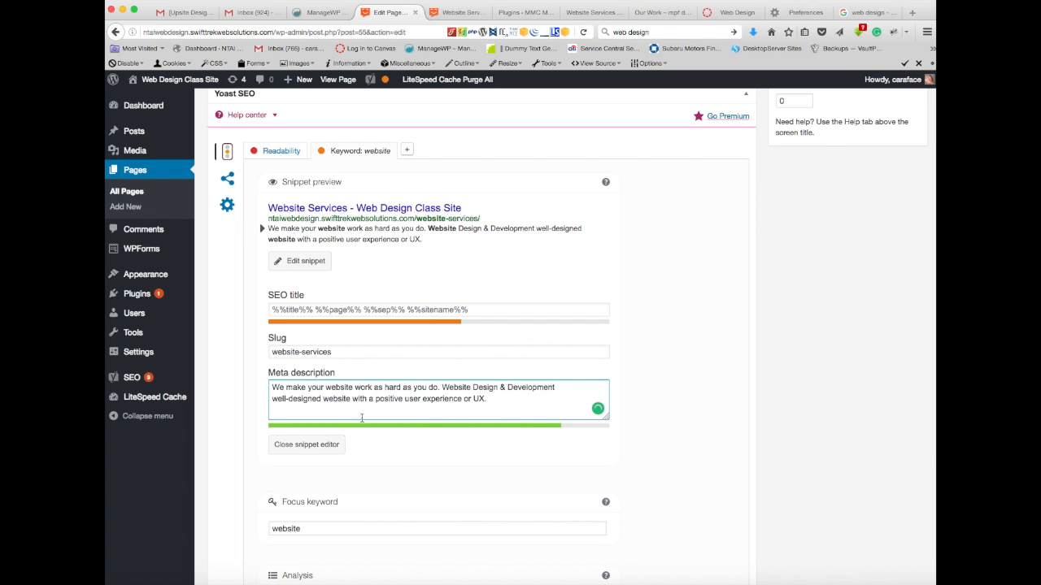
pyautogui.click(273, 399)
pyautogui.write('with')
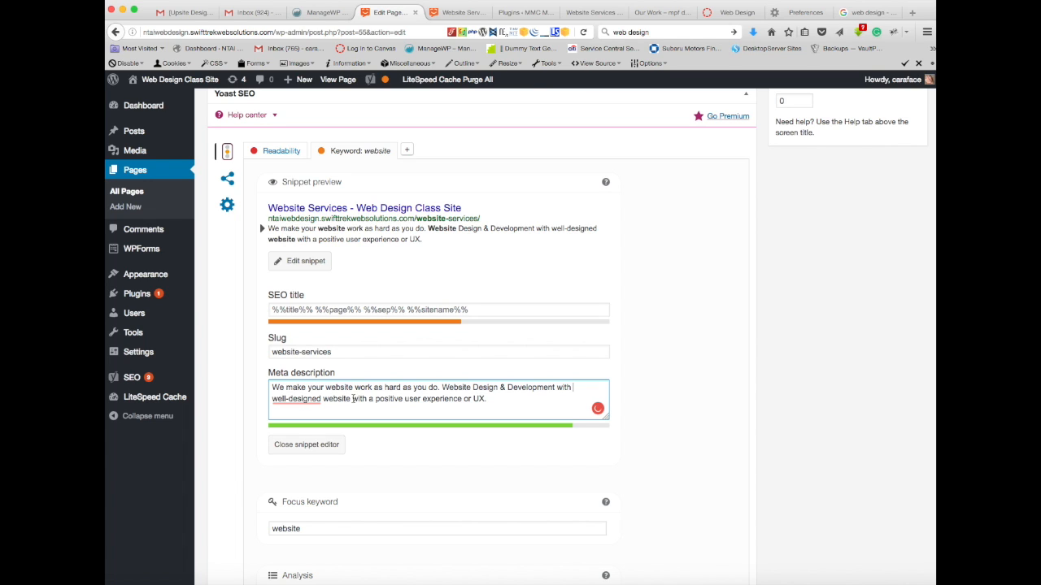
# Step: Change "well-designed website" to "well-designed site" in the meta description and close the snippet editor
pyautogui.press('BackSpace')
pyautogui.press('BackSpace')
pyautogui.press('BackSpace')
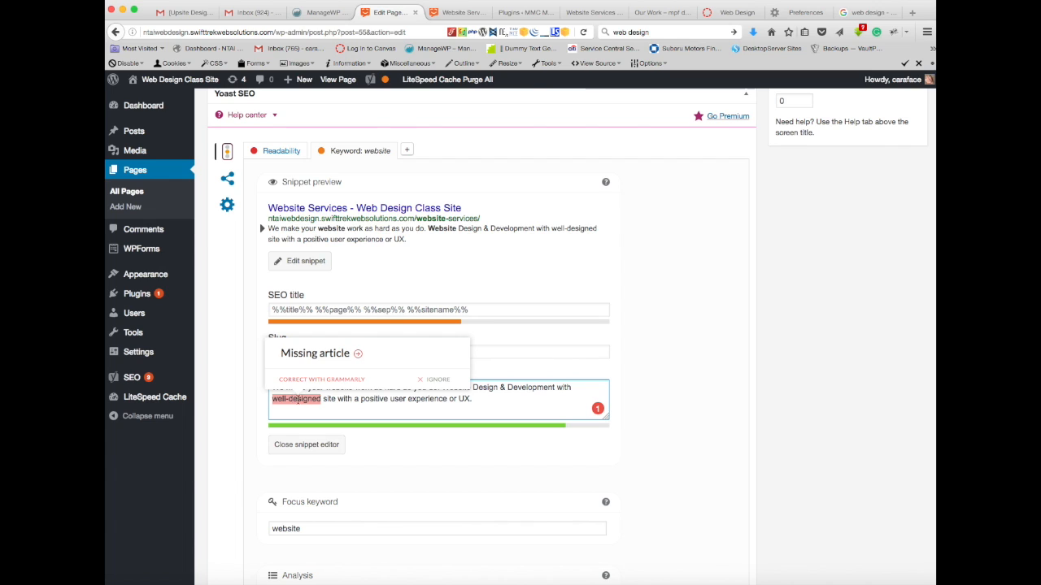
pyautogui.click(503, 405)
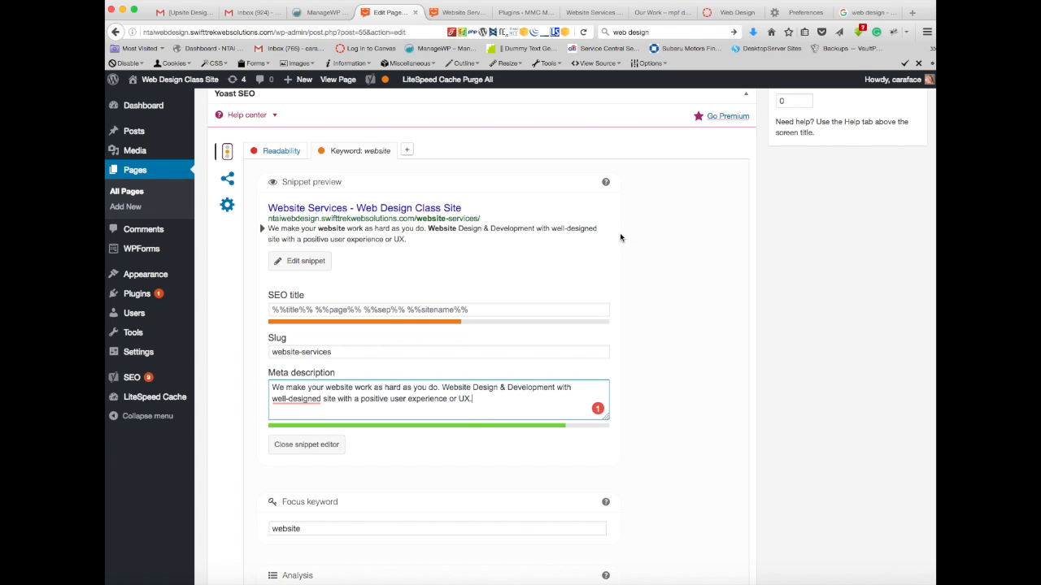
pyautogui.scroll(-1, 637, 238)
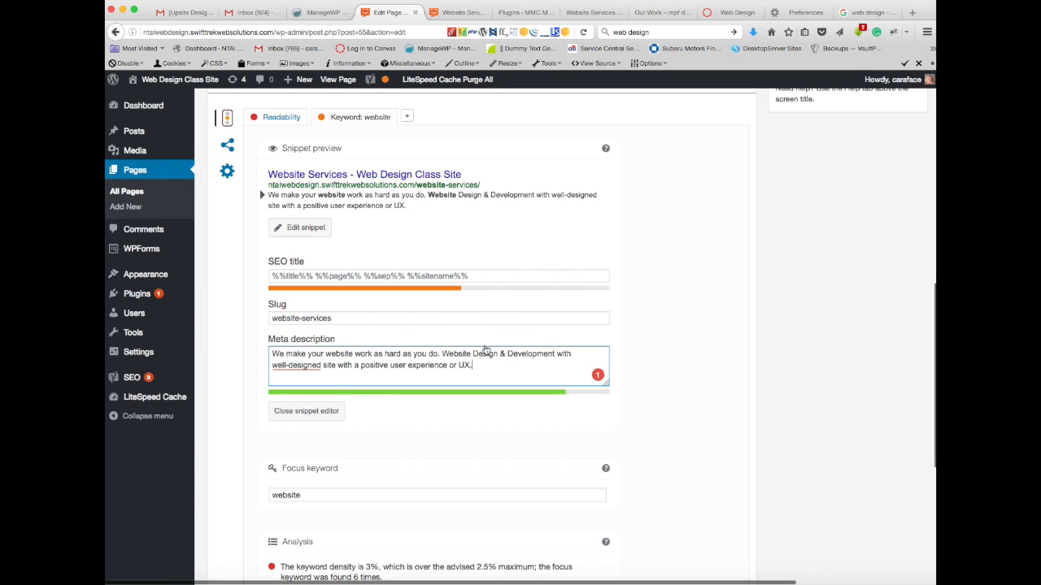
pyautogui.click(296, 413)
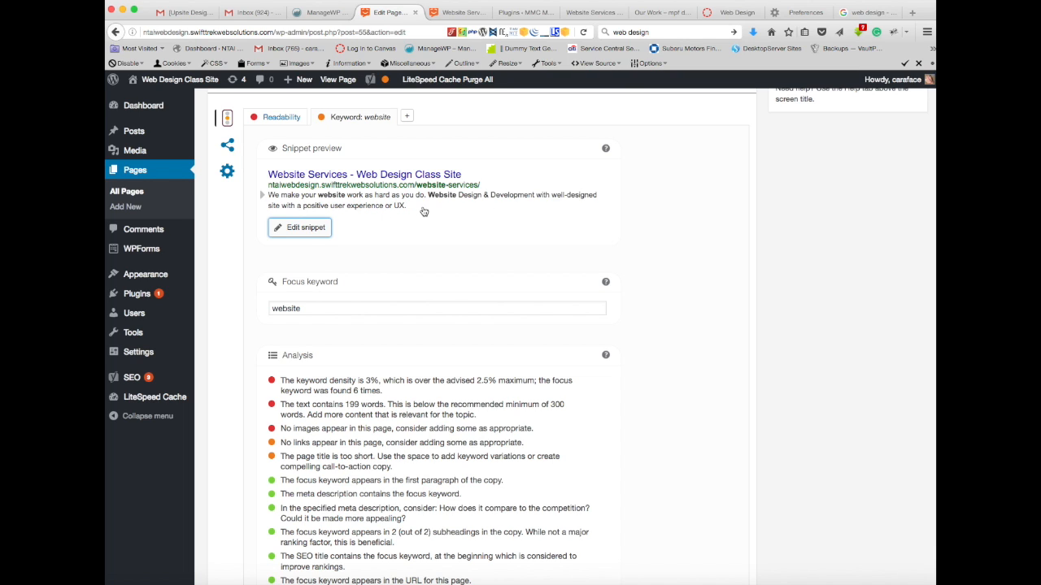
# Step: Link the phrase "website design and development" in the body text to the existing Website Maintenance page
pyautogui.scroll(-1, 534, 432)
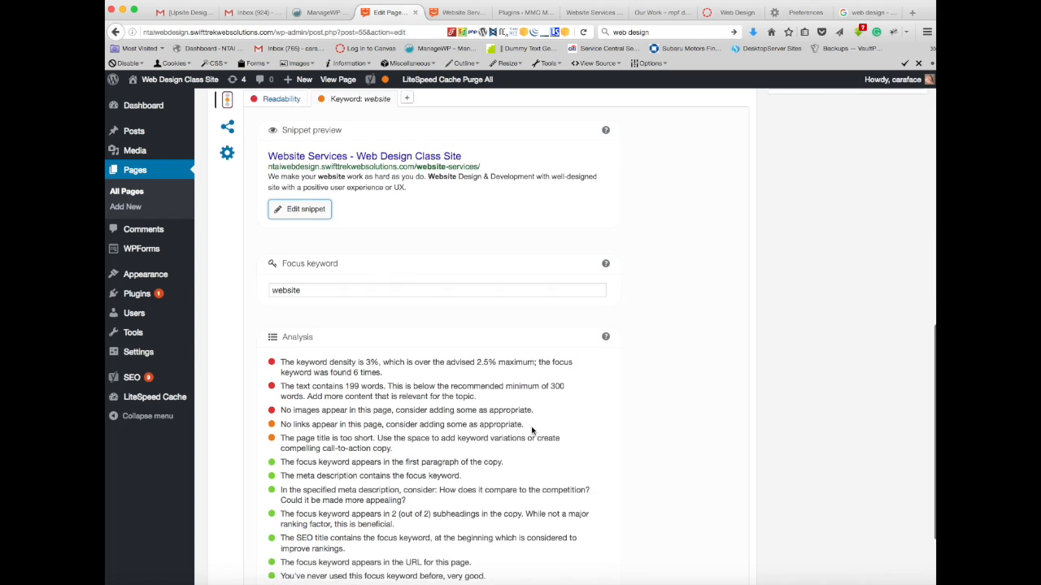
pyautogui.scroll(-2, 329, 416)
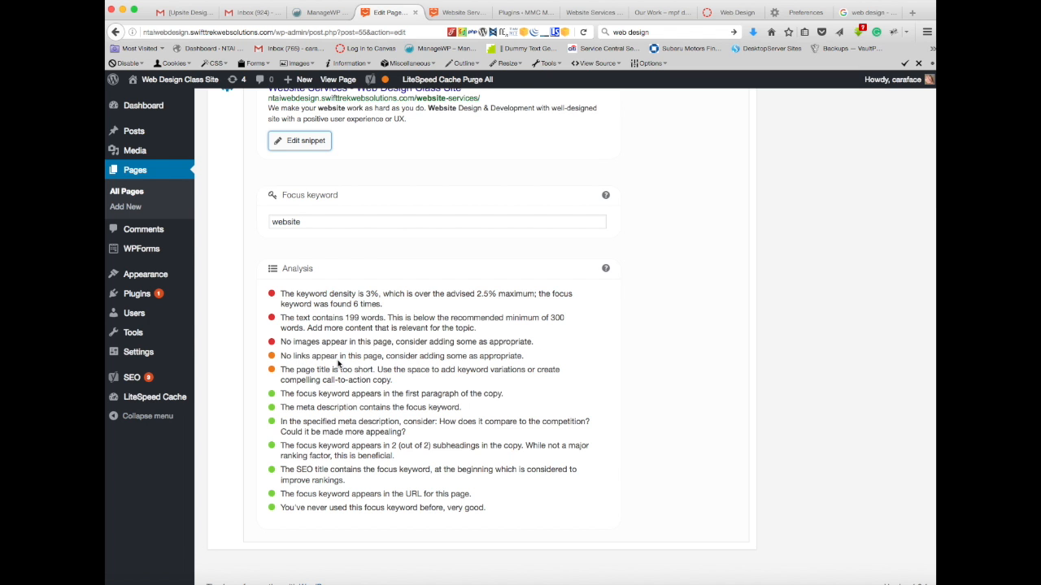
pyautogui.scroll(10, 340, 364)
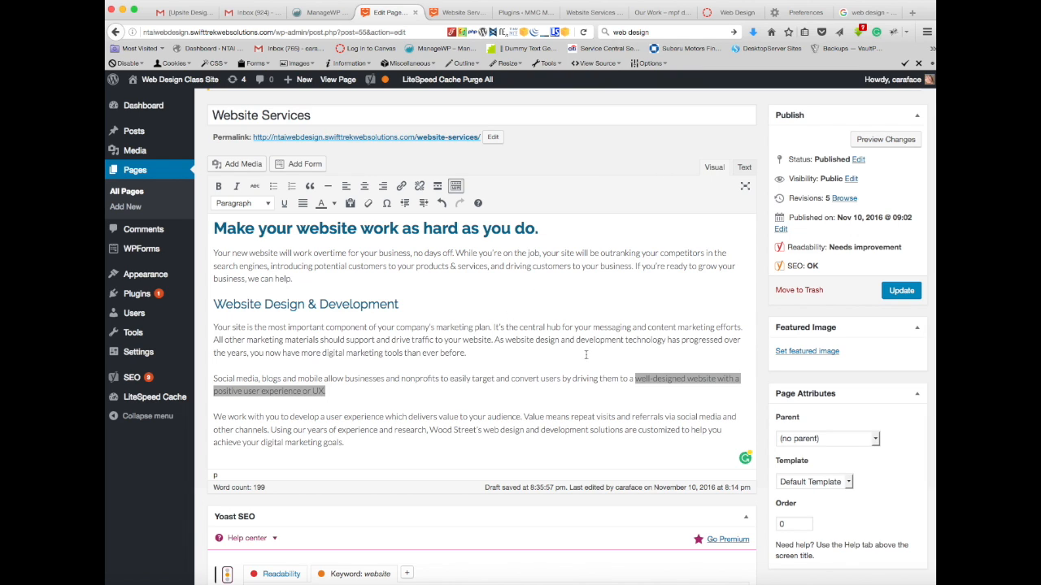
pyautogui.click(506, 341)
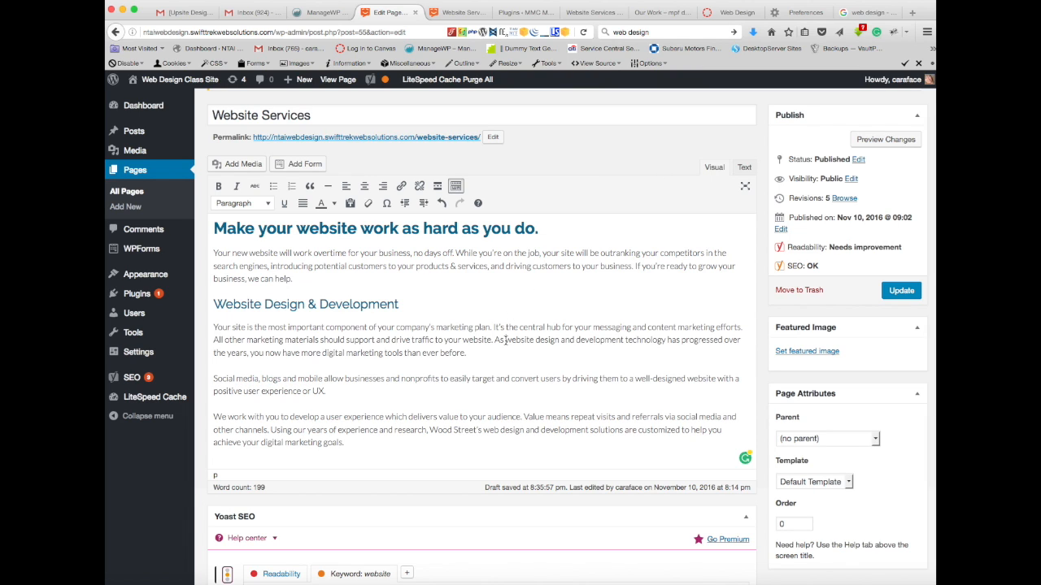
pyautogui.moveTo(506, 340); pyautogui.dragTo(623, 345)
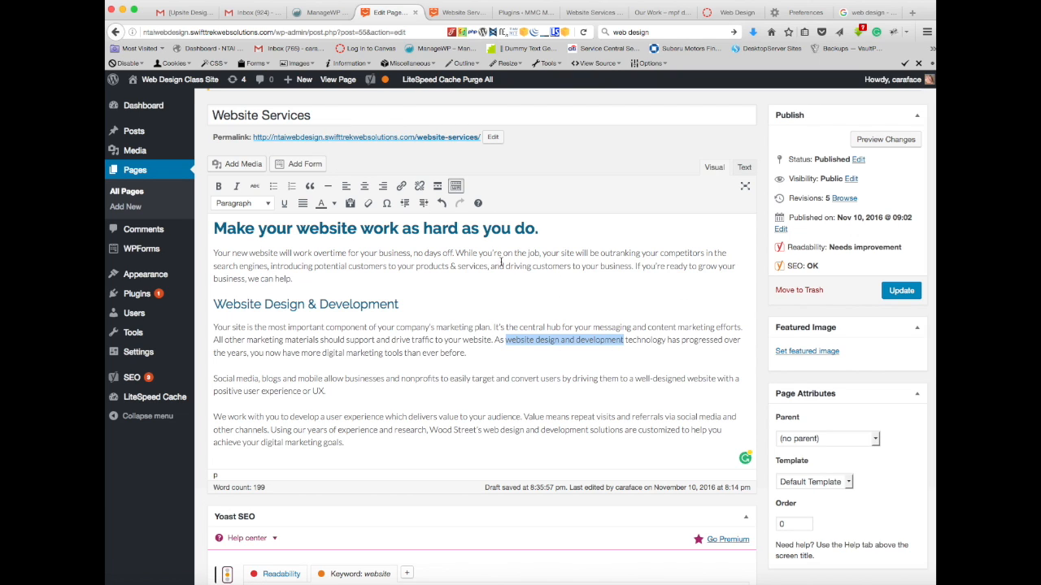
pyautogui.click(401, 187)
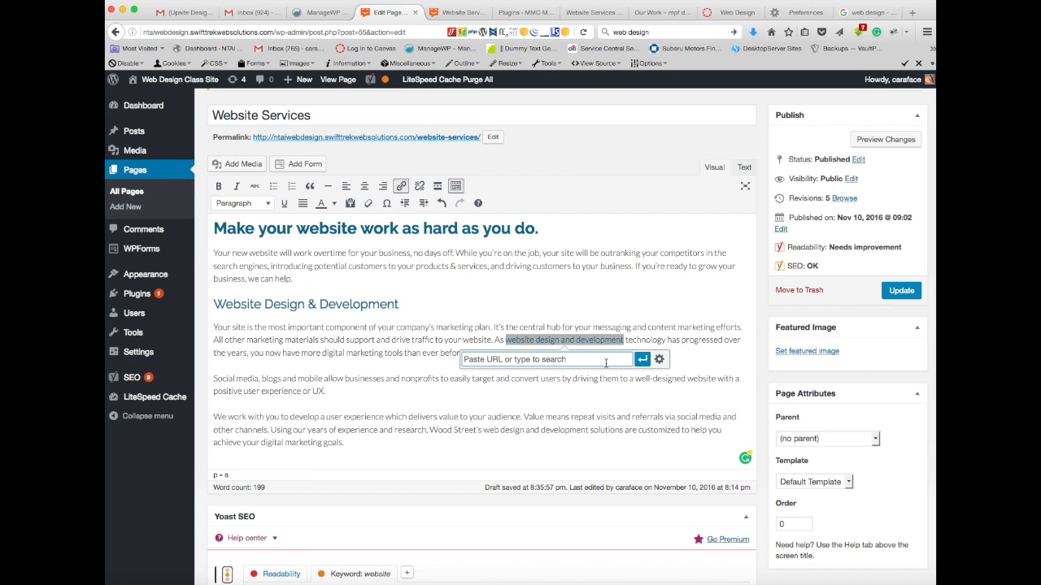
pyautogui.click(658, 360)
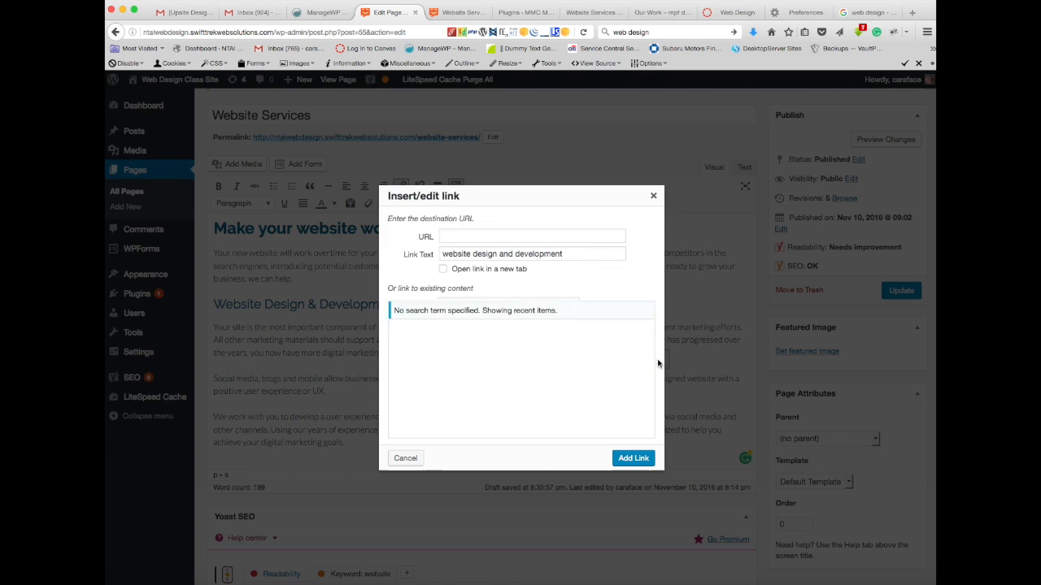
pyautogui.scroll(-3, 581, 352)
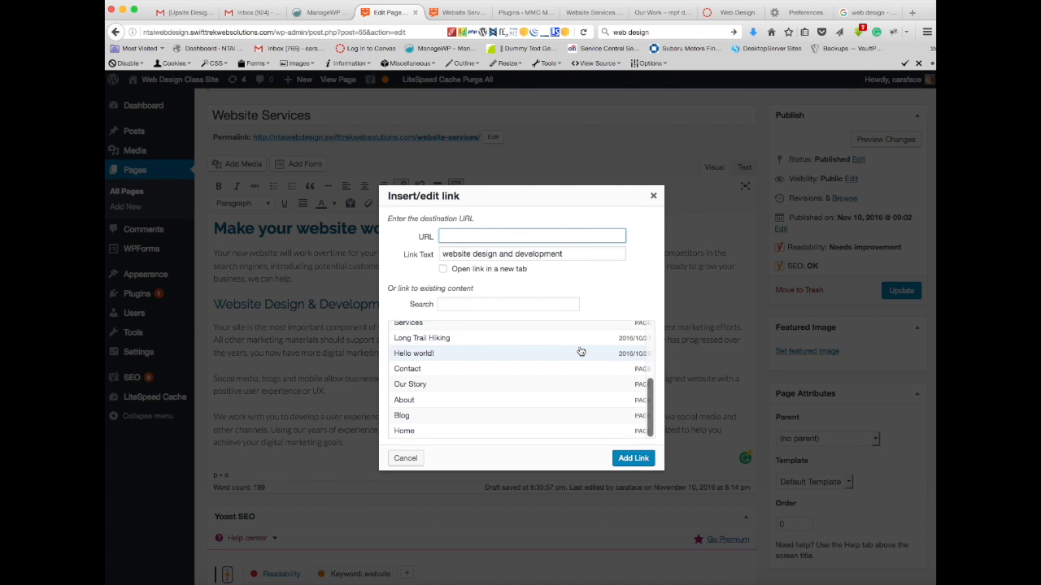
pyautogui.scroll(5, 581, 352)
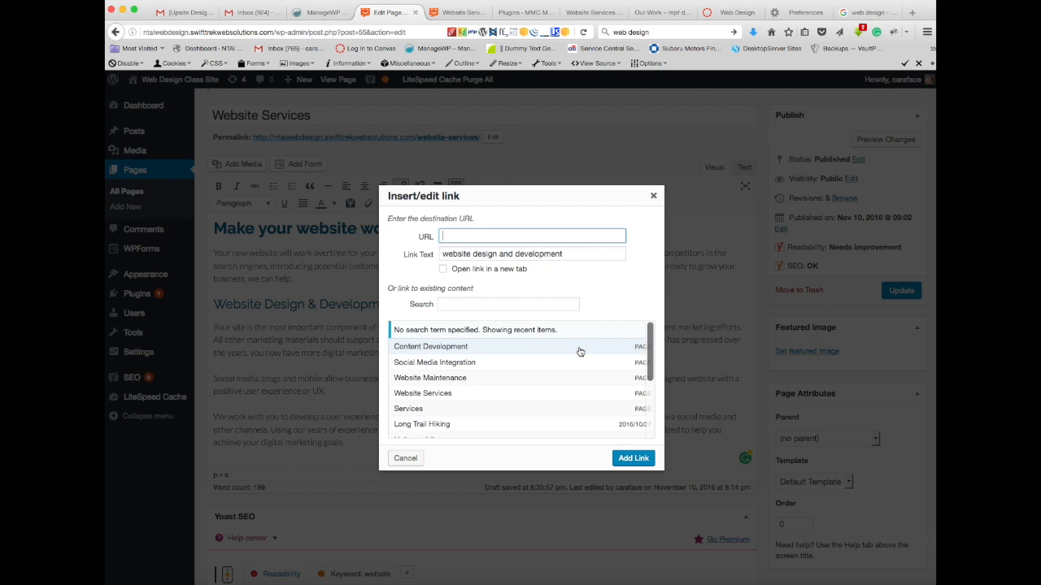
pyautogui.click(453, 380)
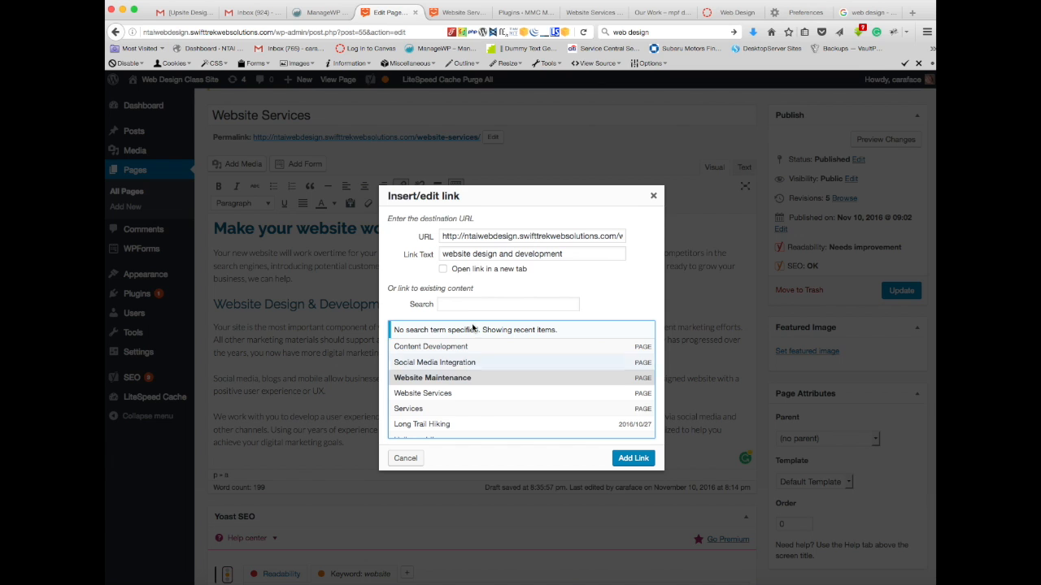
pyautogui.click(631, 460)
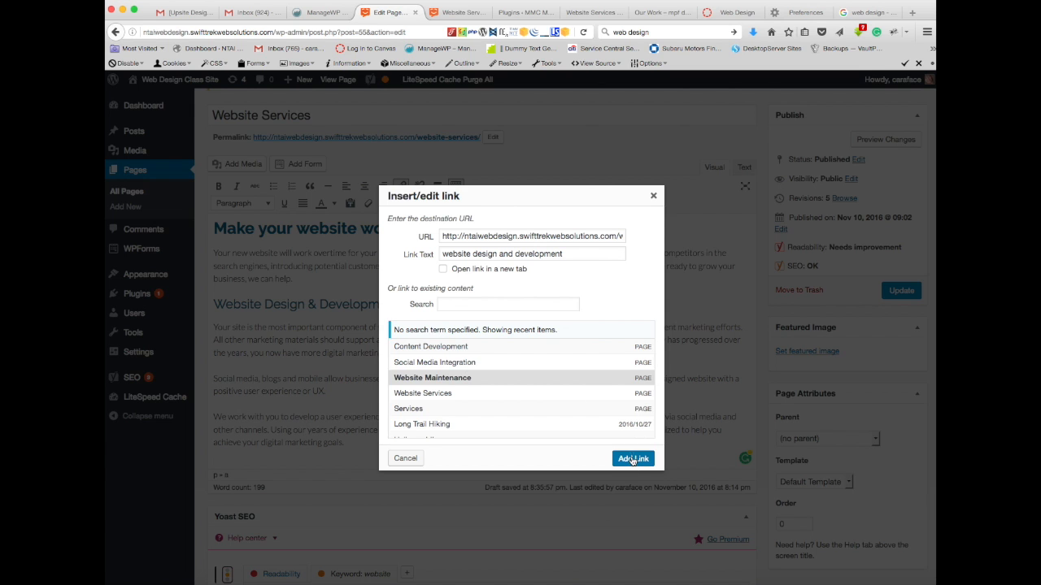
pyautogui.click(391, 374)
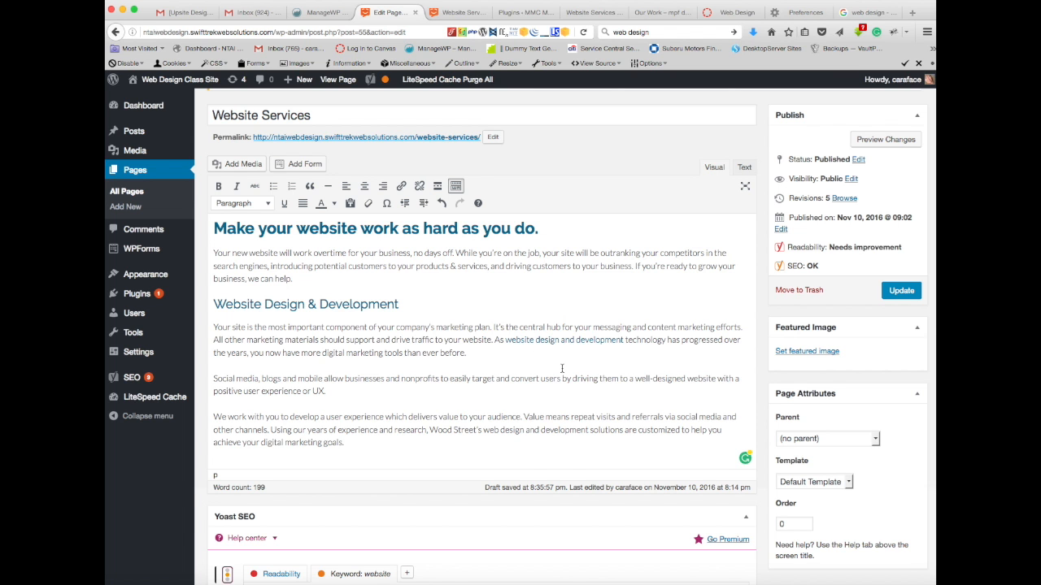
pyautogui.scroll(-5, 562, 373)
pyautogui.scroll(-4, 561, 372)
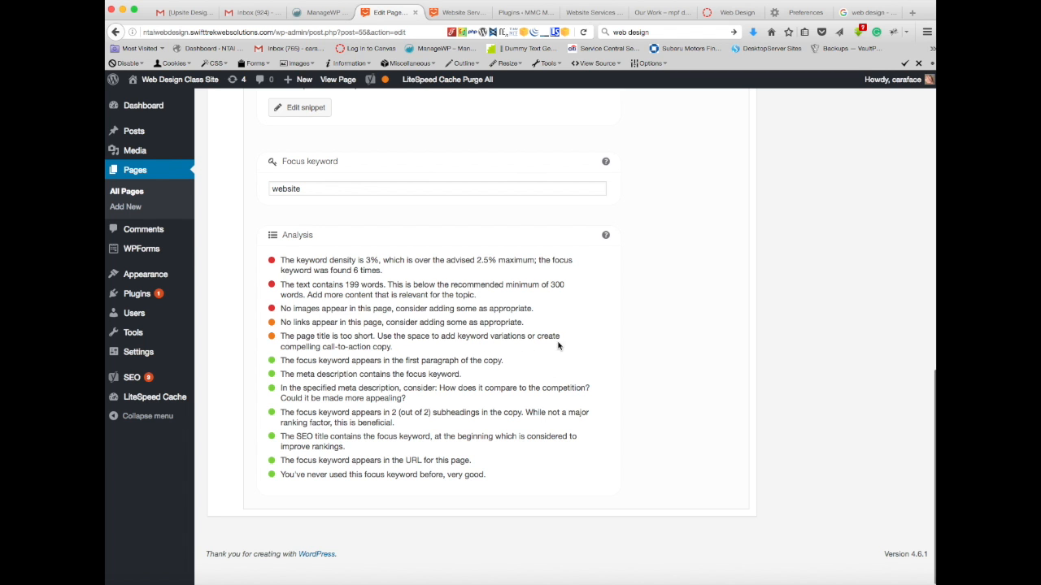
pyautogui.scroll(6, 651, 339)
pyautogui.scroll(4, 651, 339)
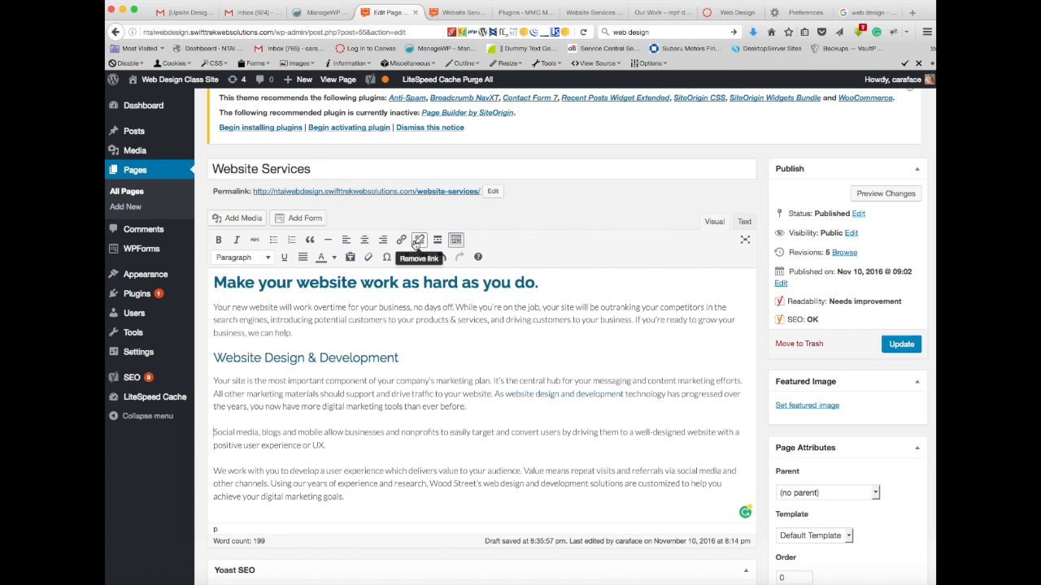
pyautogui.moveTo(519, 381); pyautogui.dragTo(473, 380)
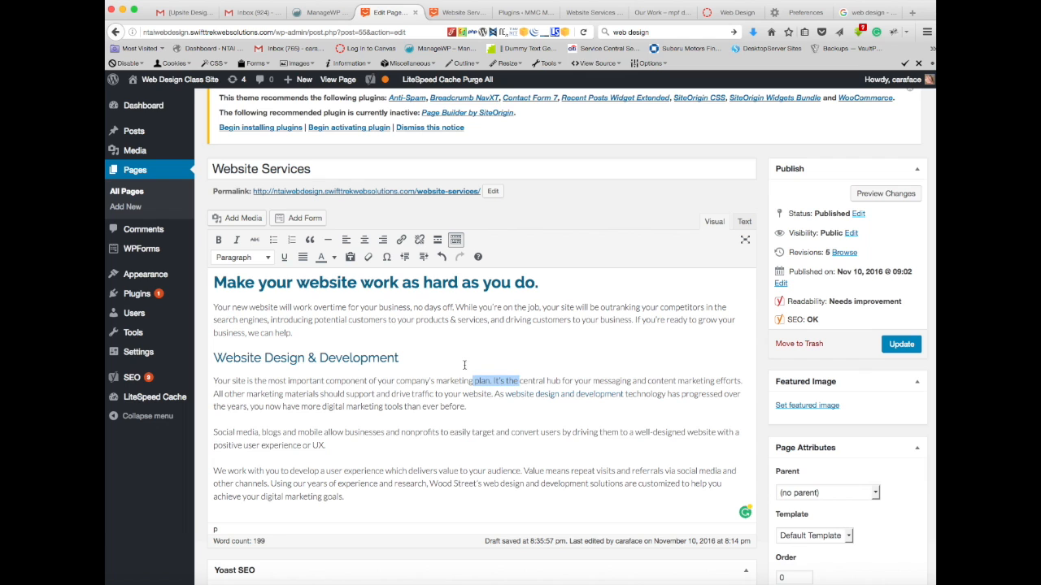
pyautogui.click(402, 241)
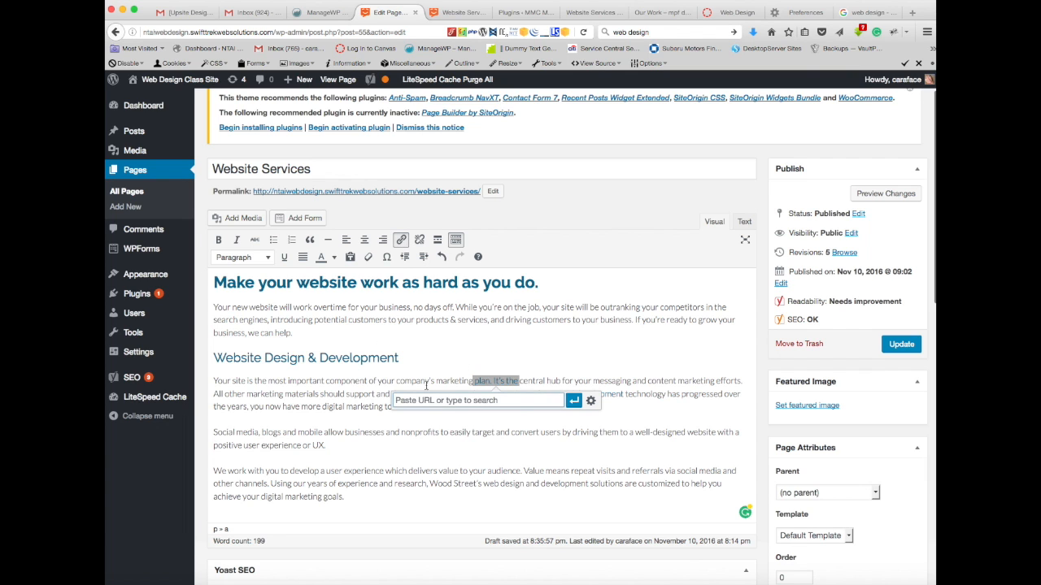
pyautogui.click(592, 401)
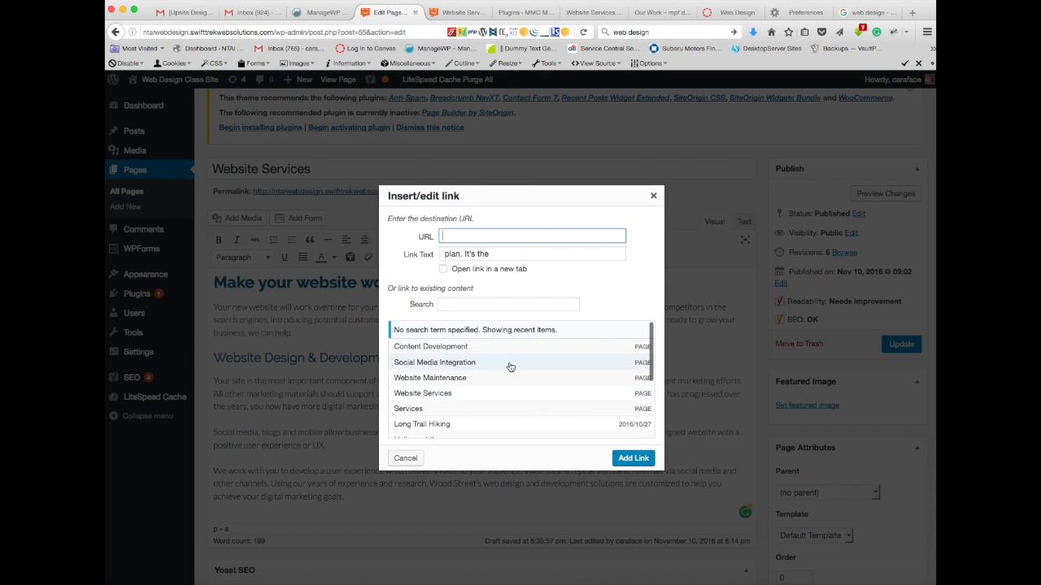
pyautogui.scroll(-5, 483, 372)
pyautogui.scroll(5, 463, 411)
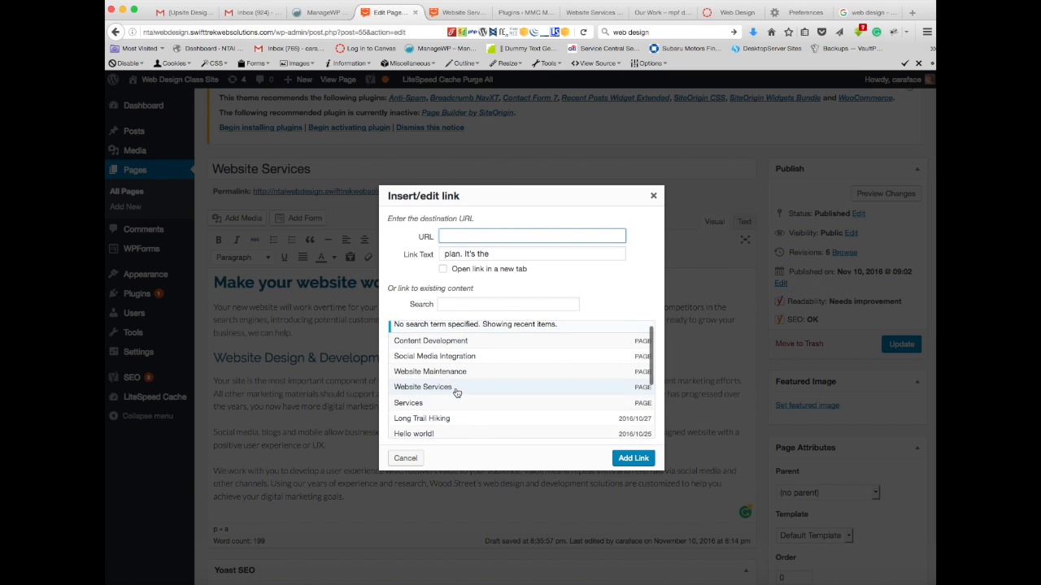
pyautogui.click(653, 195)
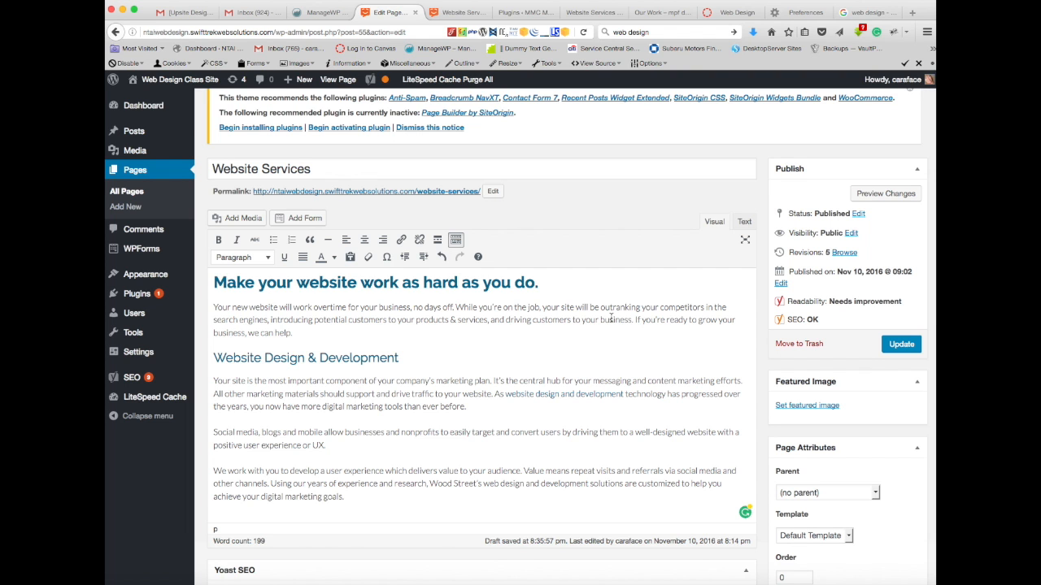
# Step: Toggle the text highlight for the analysis item about linking to another page with the focus keyword
pyautogui.scroll(-10, 555, 391)
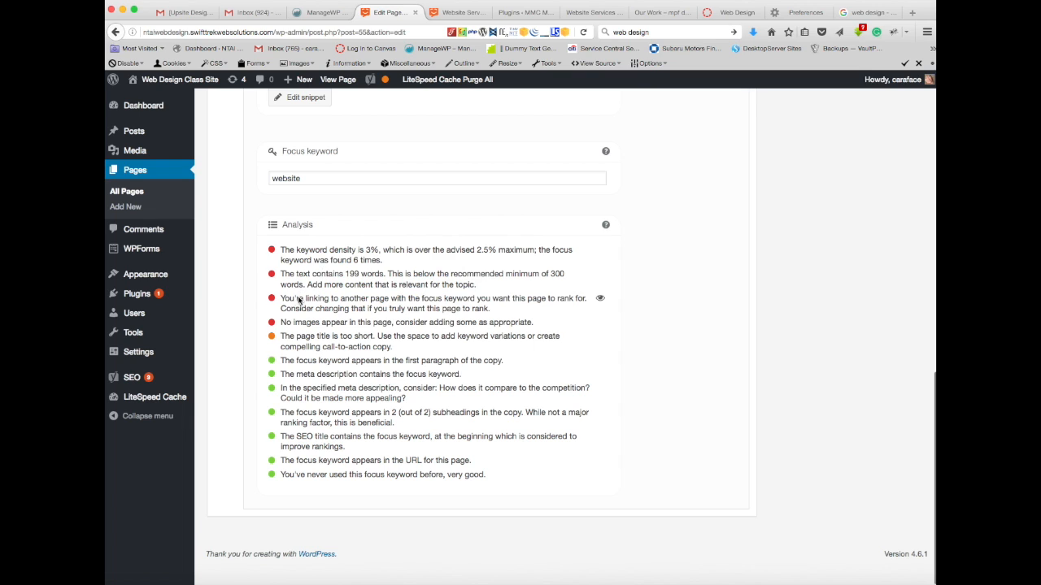
pyautogui.click(600, 298)
pyautogui.click(600, 299)
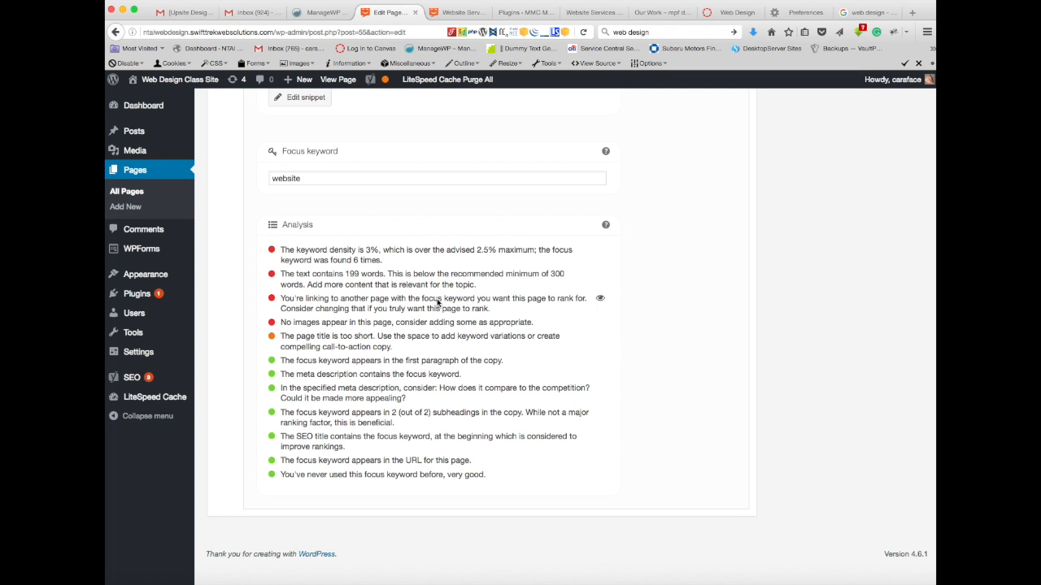
# Step: Remove the link from the word "website" only, keeping "design and development" linked in the body text
pyautogui.scroll(10, 616, 244)
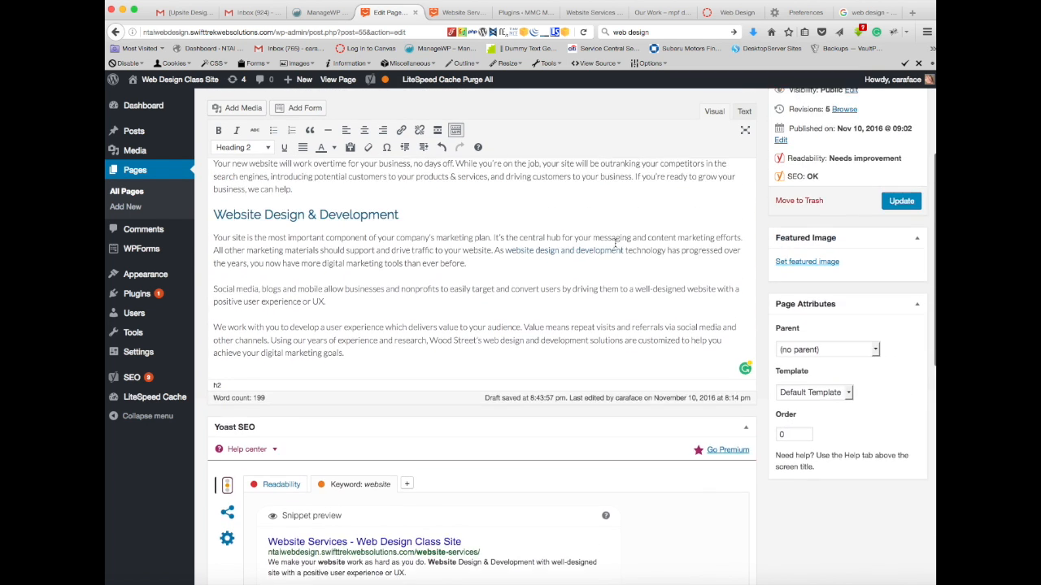
pyautogui.click(535, 284)
pyautogui.moveTo(535, 284); pyautogui.dragTo(507, 284)
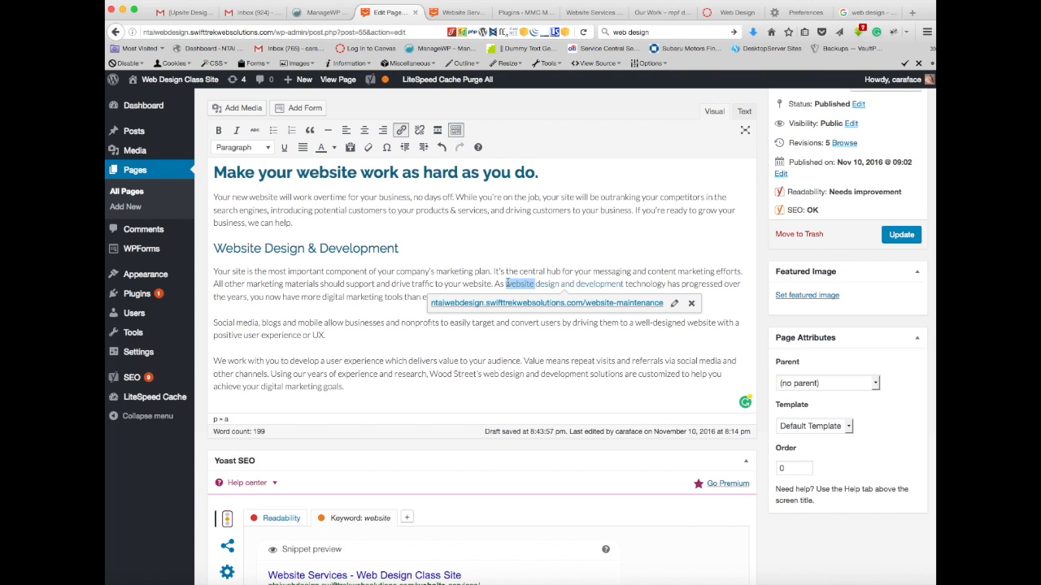
pyautogui.click(419, 133)
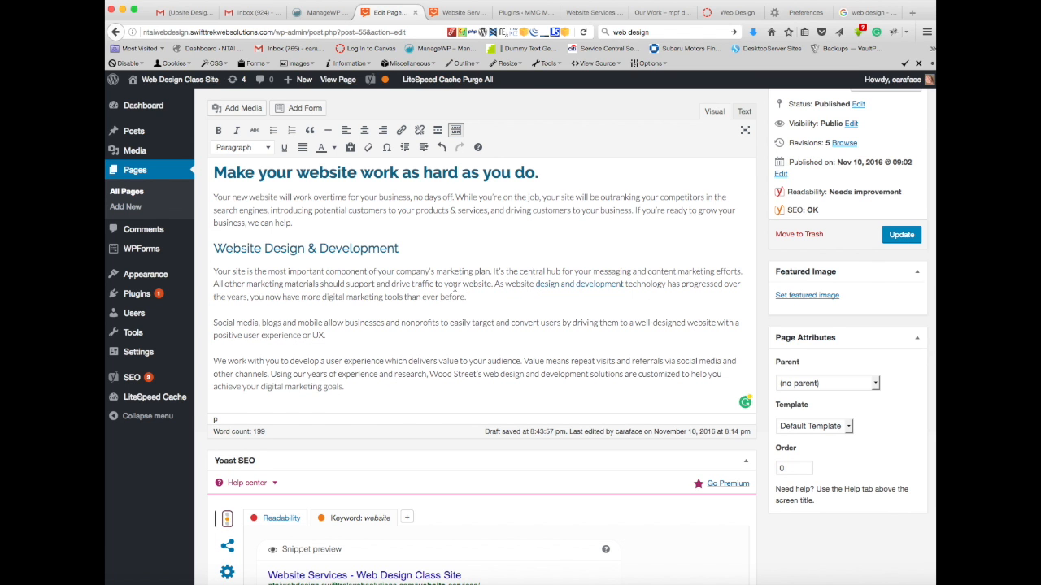
# Step: Recheck the keyword analysis and save the Website Services page by updating it
pyautogui.scroll(-10, 455, 286)
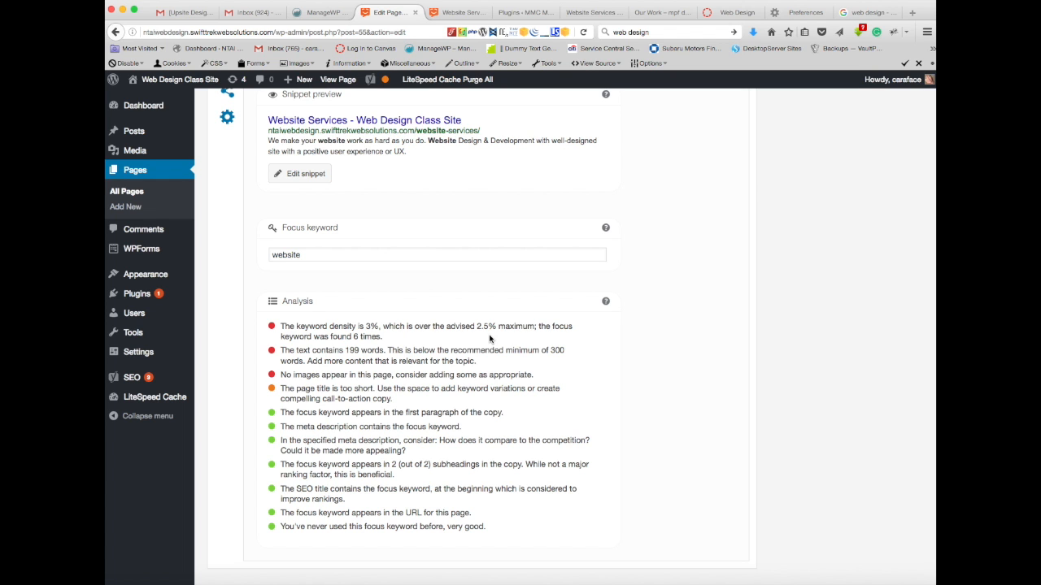
pyautogui.scroll(5, 491, 339)
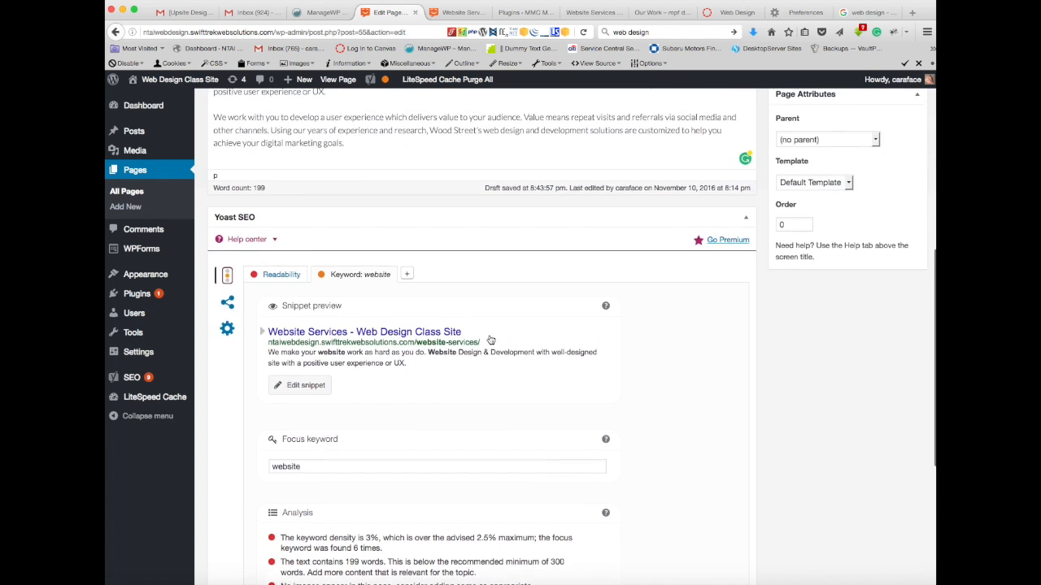
pyautogui.scroll(7, 491, 339)
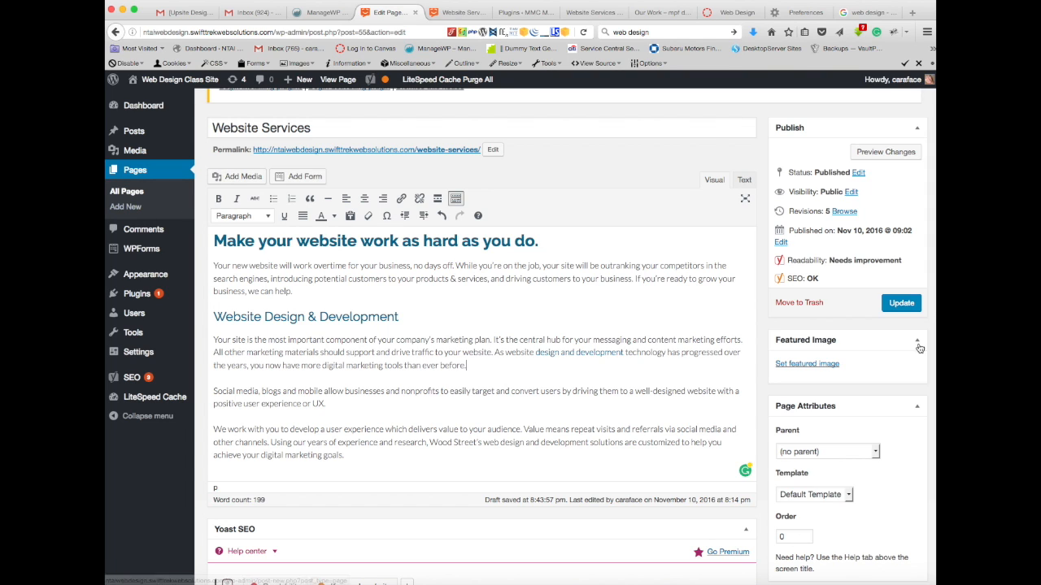
pyautogui.click(901, 302)
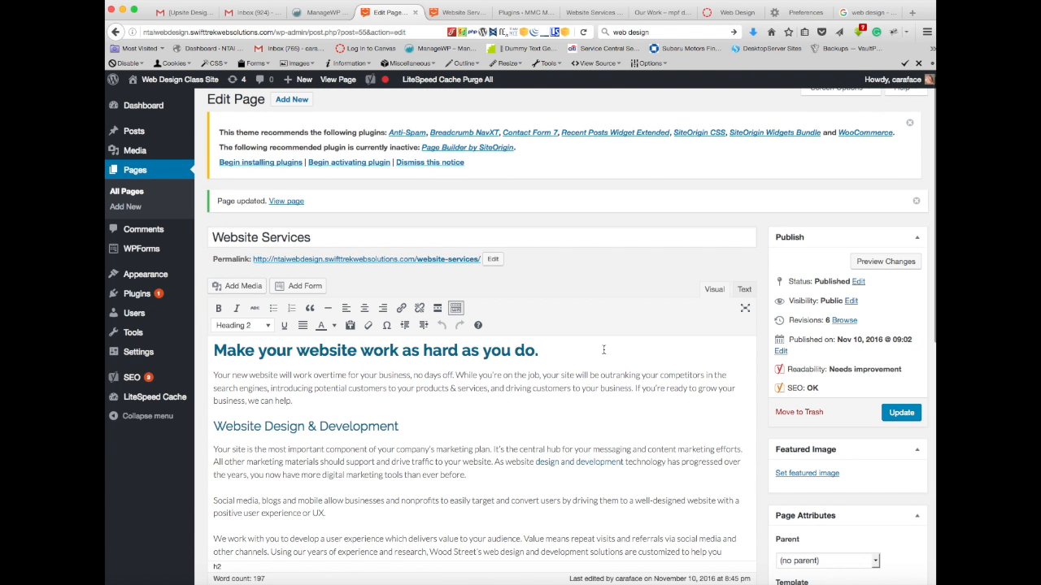
# Step: Review the saved page's keyword analysis and open the list of all pages with their SEO and readability scores
pyautogui.scroll(-15, 650, 381)
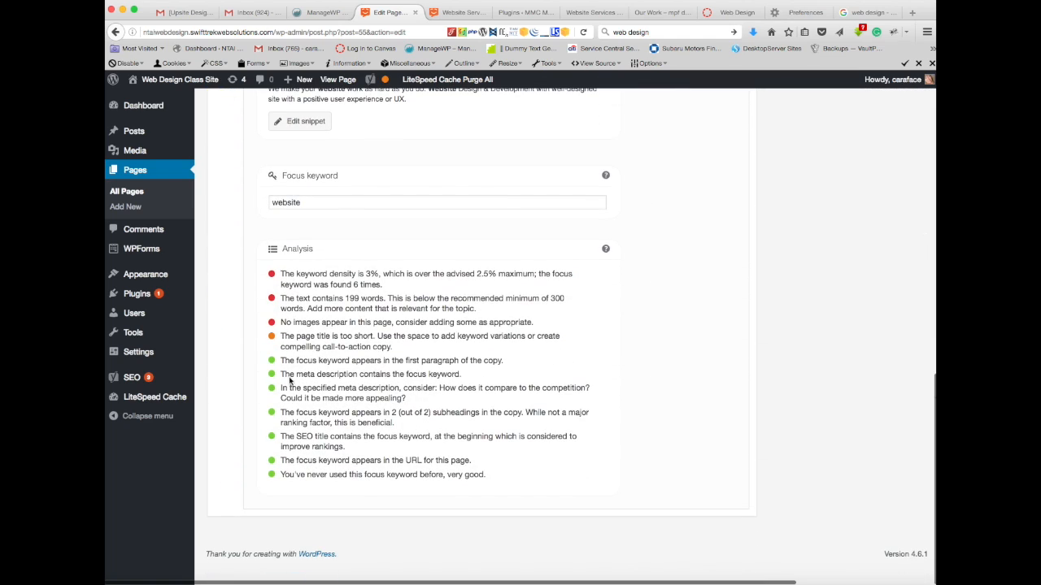
pyautogui.scroll(5, 325, 409)
pyautogui.scroll(3, 326, 409)
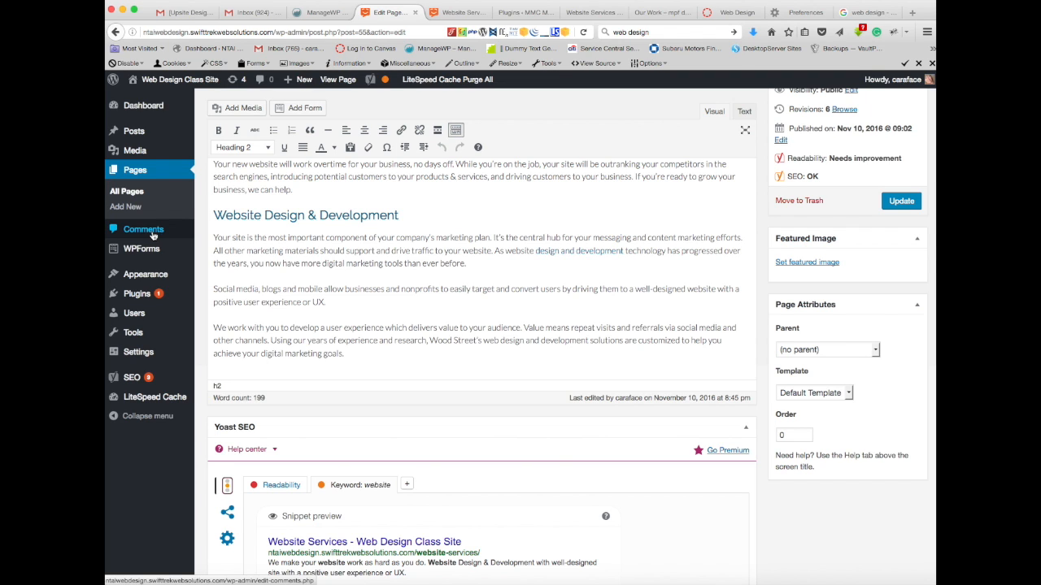
pyautogui.click(130, 192)
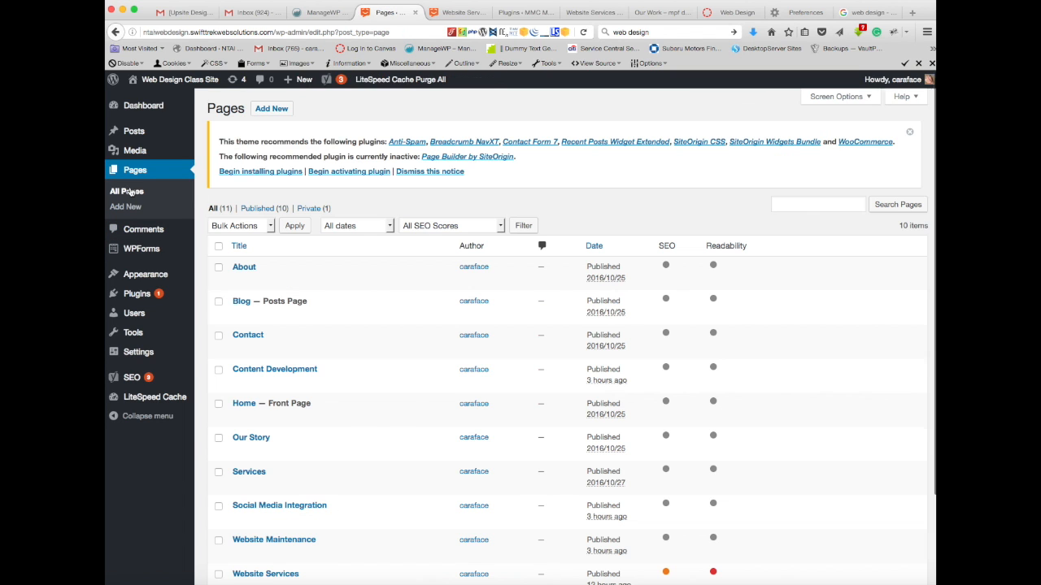
# Step: Open the Website Maintenance page for editing and look over its body text and Yoast SEO section
pyautogui.scroll(-3, 348, 425)
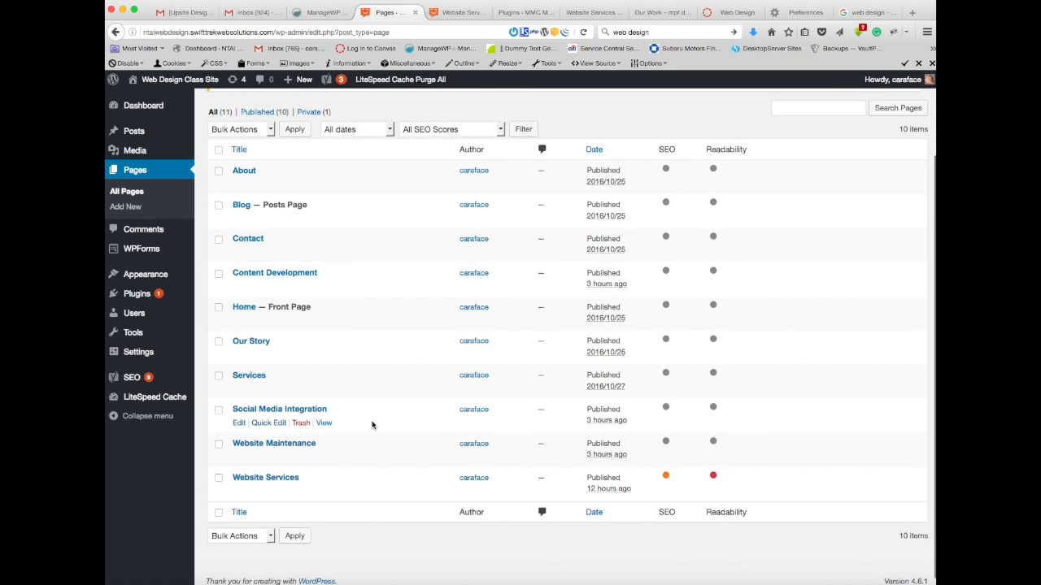
pyautogui.click(306, 445)
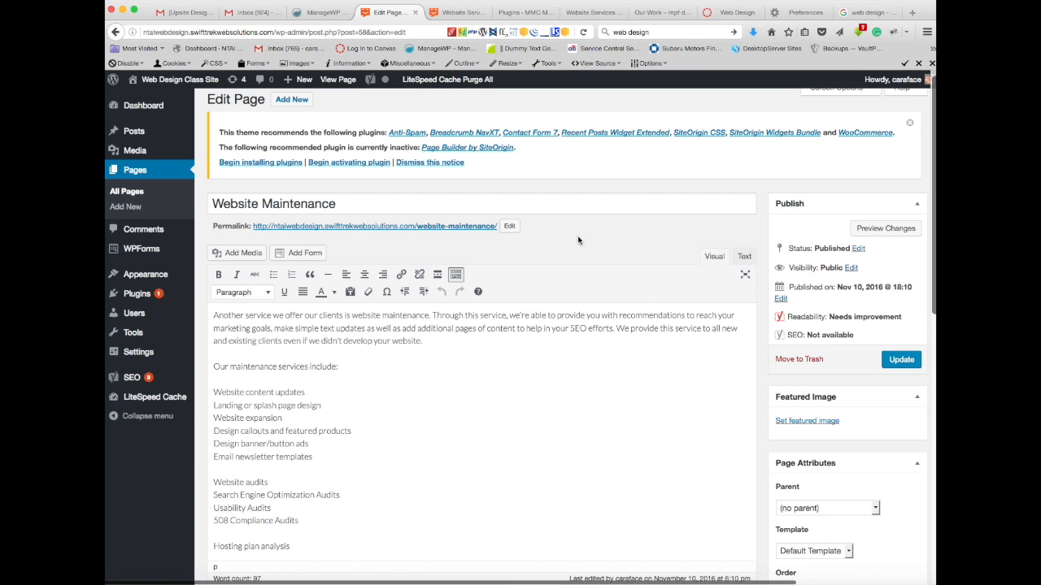
pyautogui.moveTo(126, 250)
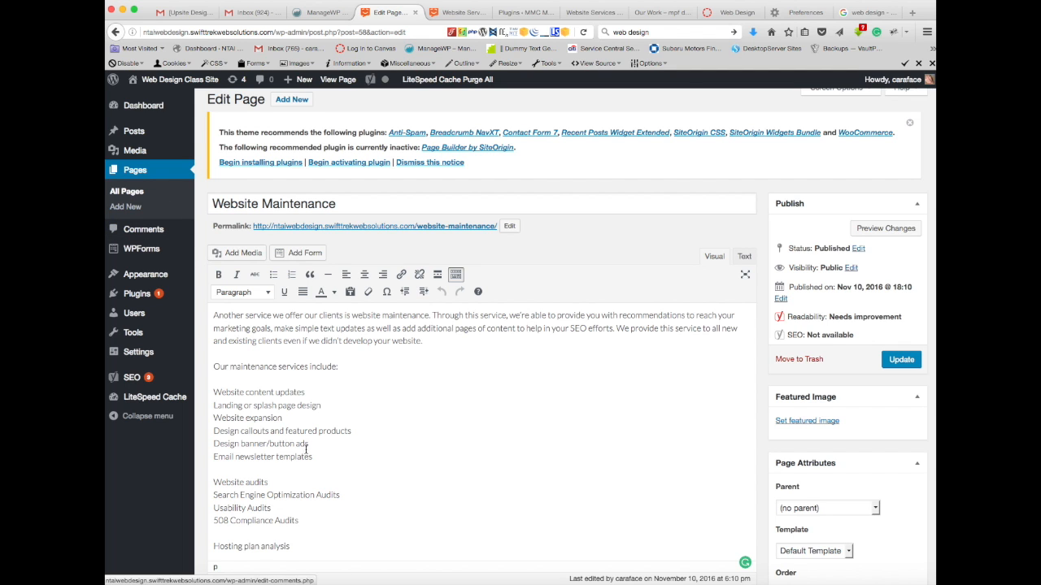
pyautogui.scroll(-1, 628, 384)
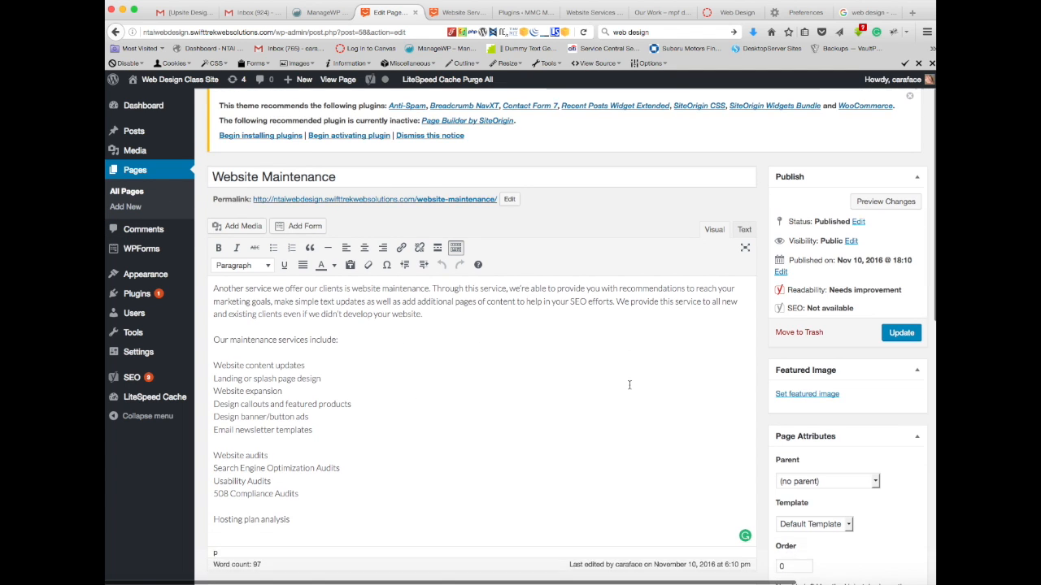
pyautogui.scroll(-3, 629, 385)
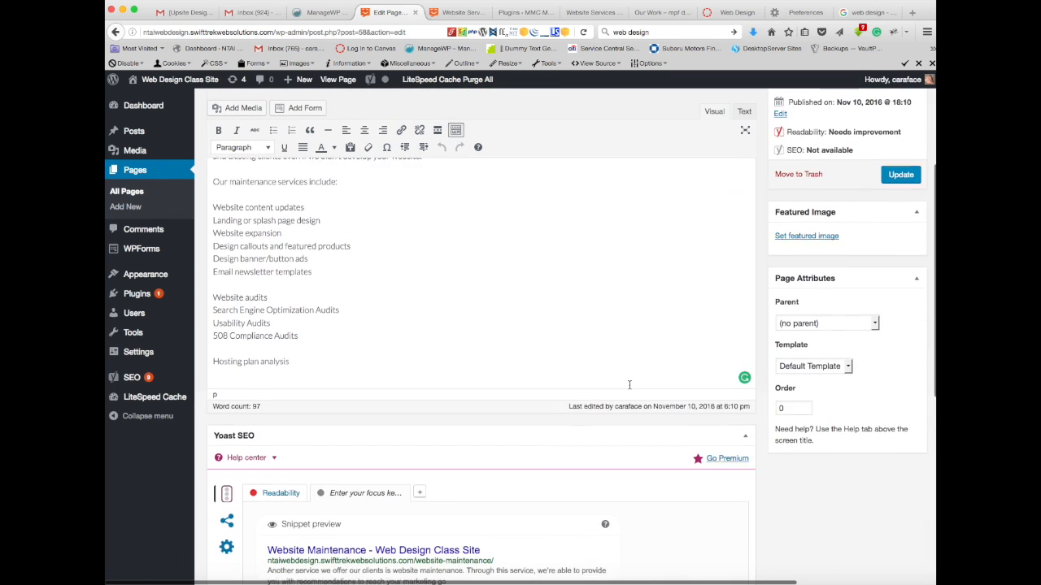
pyautogui.scroll(2, 628, 384)
pyautogui.scroll(2, 629, 385)
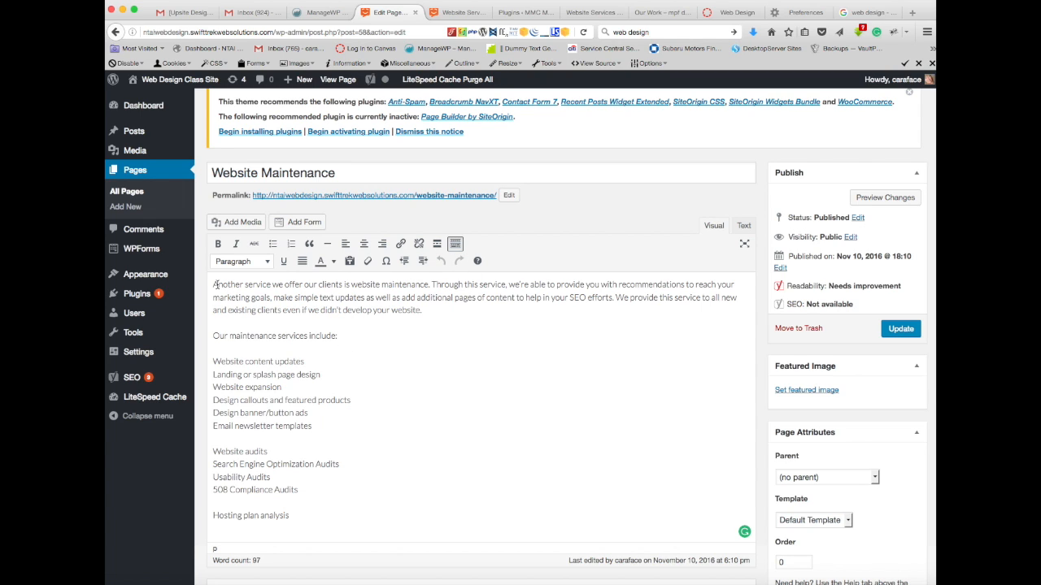
# Step: Format the line "Our maintenance services include:" in the body text as Heading 3
pyautogui.moveTo(344, 335); pyautogui.dragTo(201, 332)
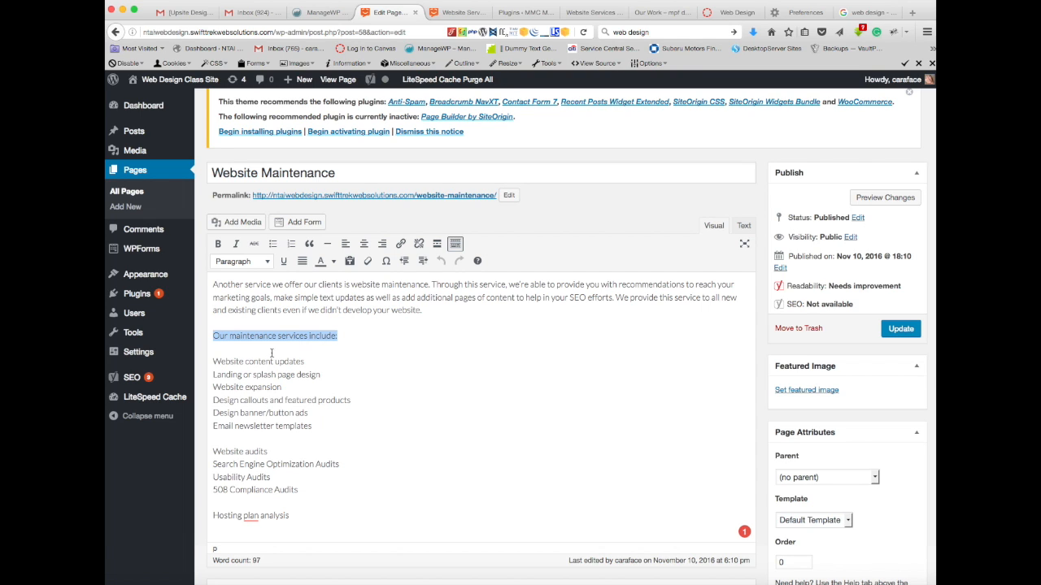
pyautogui.click(247, 288)
pyautogui.click(215, 286)
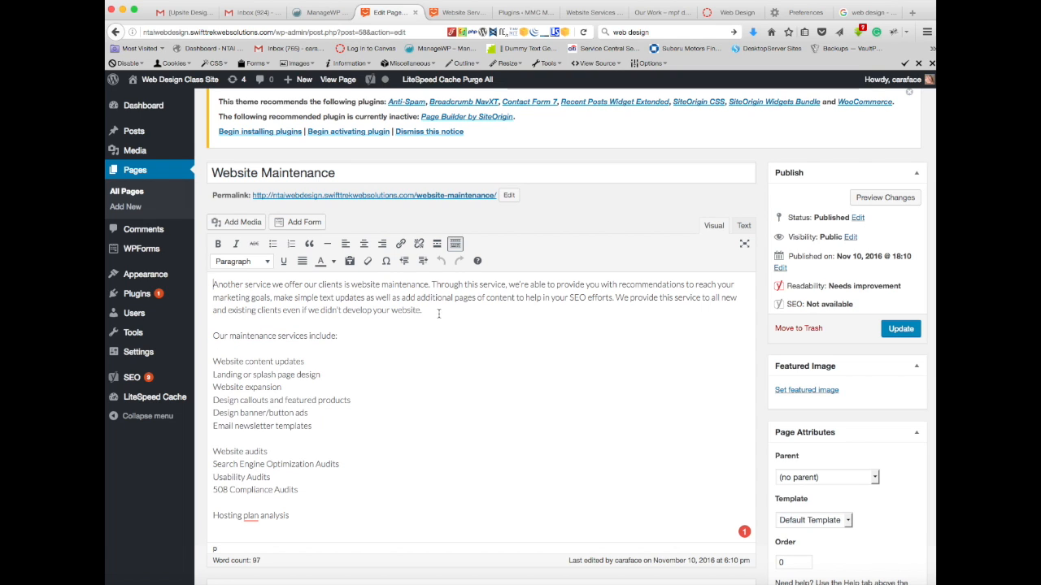
pyautogui.moveTo(339, 335); pyautogui.dragTo(189, 335)
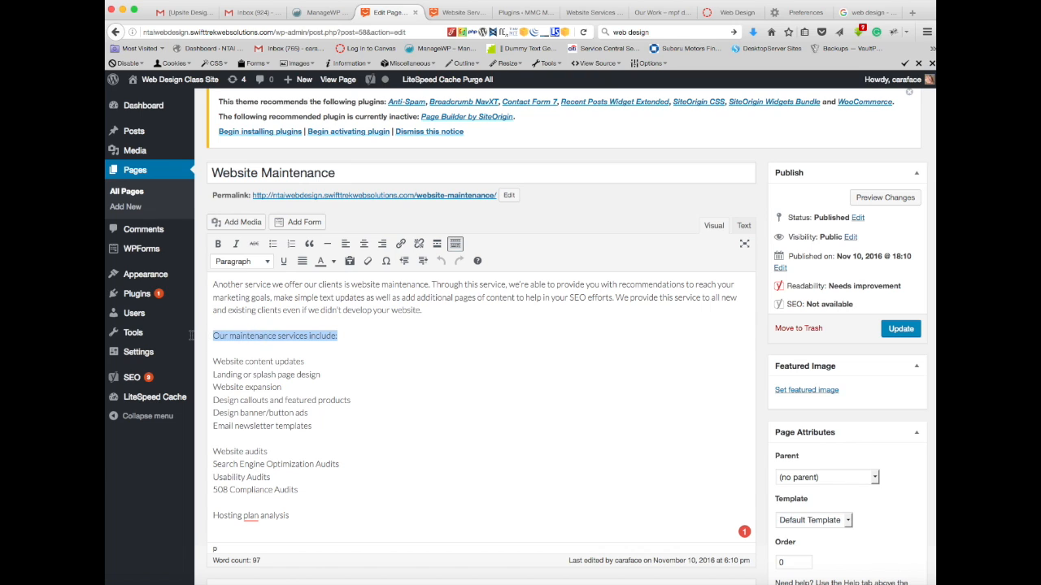
pyautogui.click(269, 262)
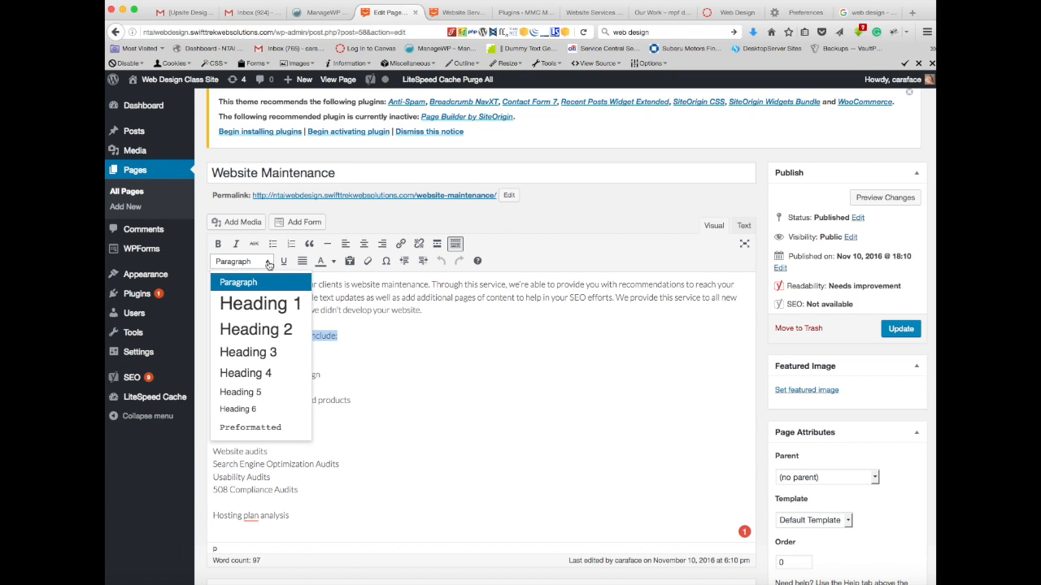
pyautogui.click(258, 353)
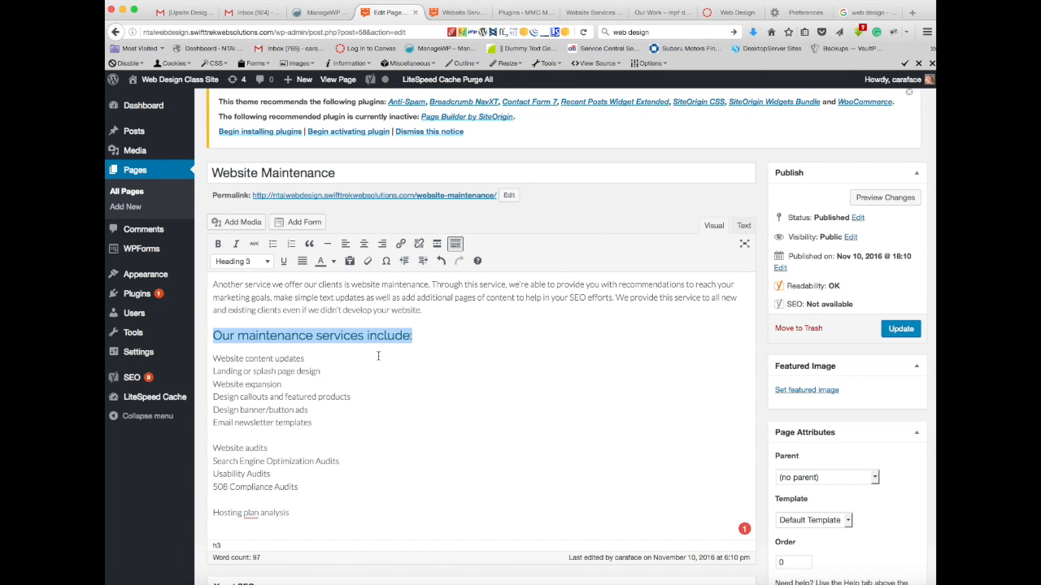
# Step: Turn the lines from "Website content updates" to "Email newsletter templates" into a bulleted list with each service as its own bullet
pyautogui.moveTo(318, 423); pyautogui.dragTo(213, 363)
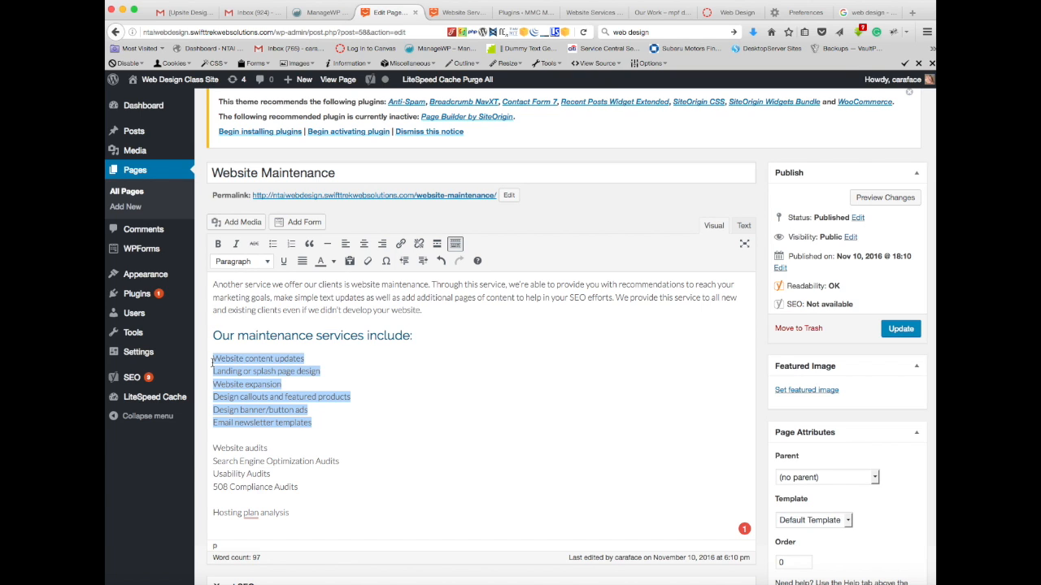
pyautogui.click(273, 245)
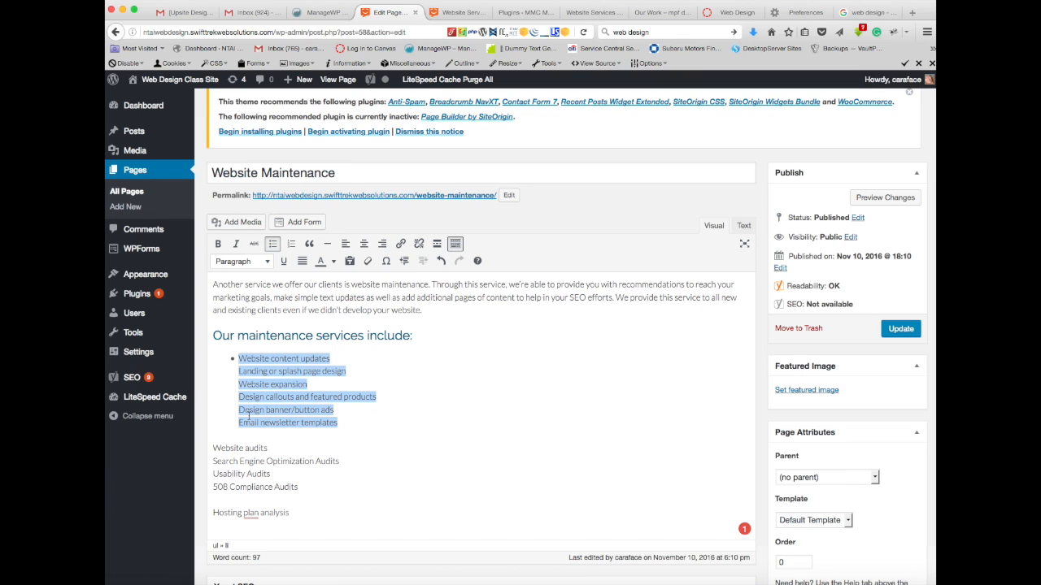
pyautogui.click(239, 371)
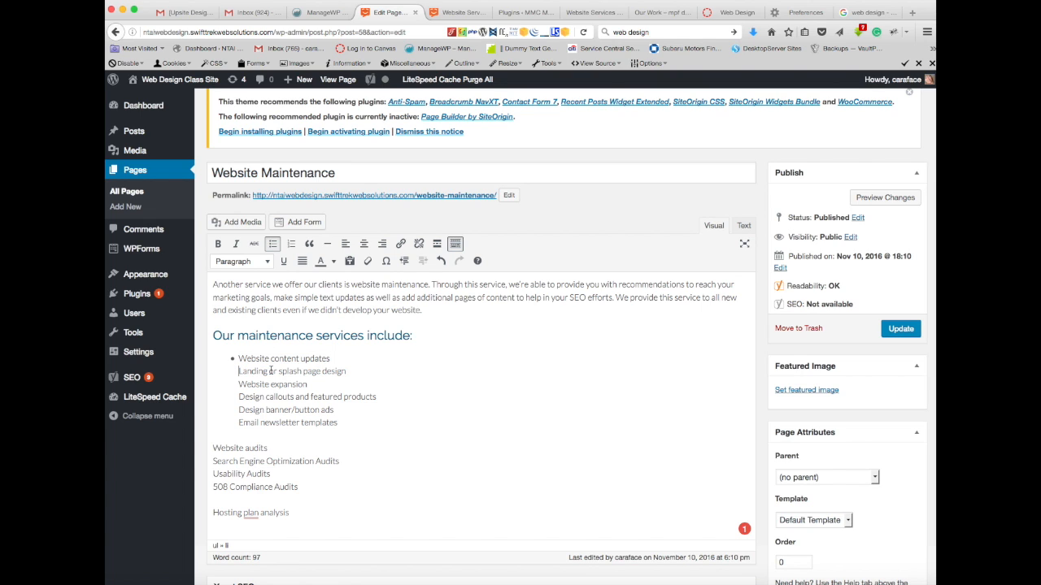
pyautogui.press('Return')
pyautogui.click(239, 384)
pyautogui.click(237, 409)
pyautogui.press('Return')
pyautogui.click(238, 423)
pyautogui.press('Return')
# Step: Add the lines from "Website audits" to "Hosting plan analysis" to the bulleted list, giving each line its own bullet
pyautogui.moveTo(290, 513); pyautogui.dragTo(207, 510)
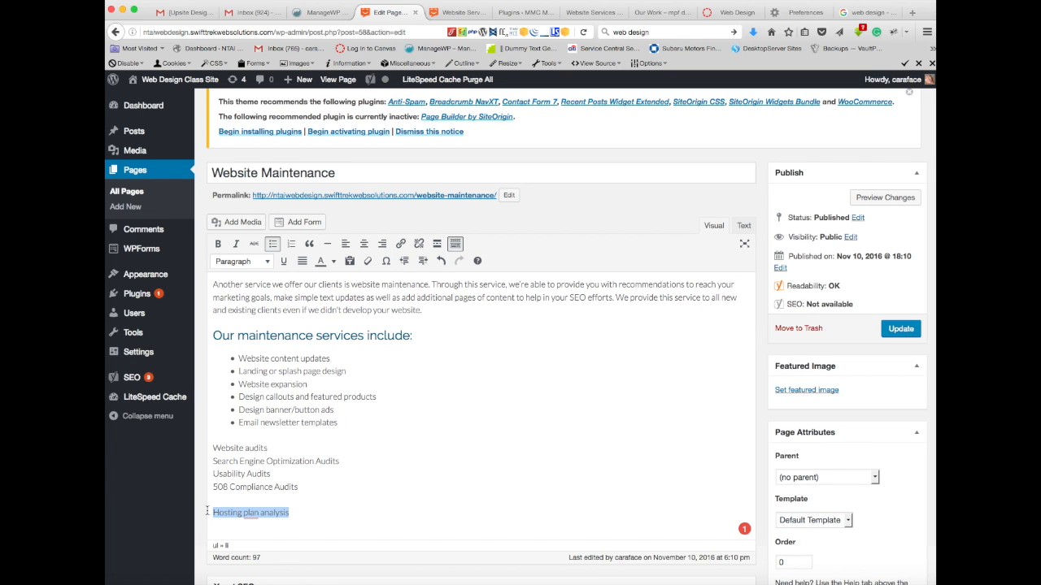
pyautogui.moveTo(208, 511); pyautogui.dragTo(212, 447)
pyautogui.click(272, 244)
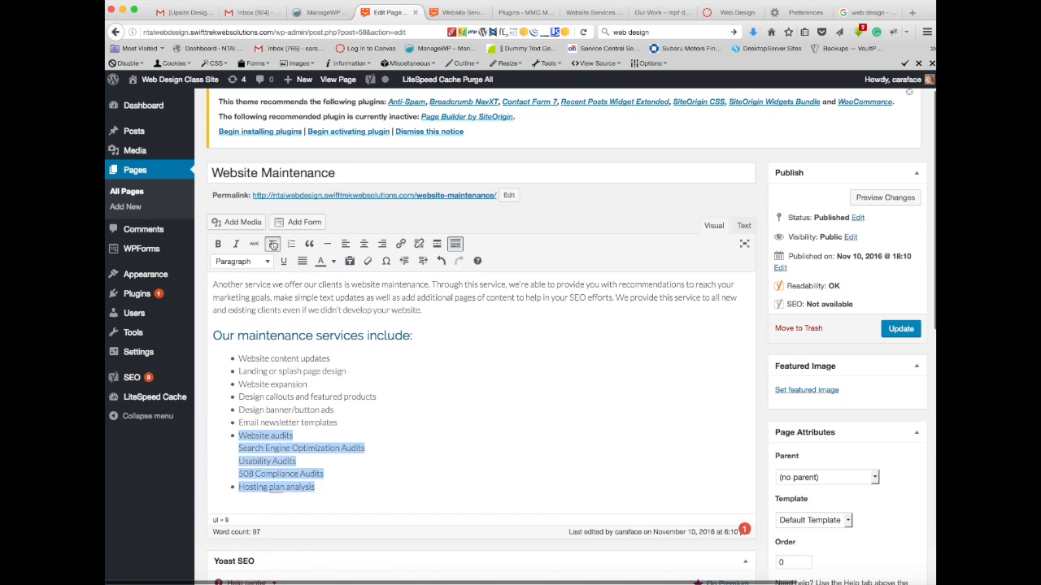
pyautogui.click(238, 449)
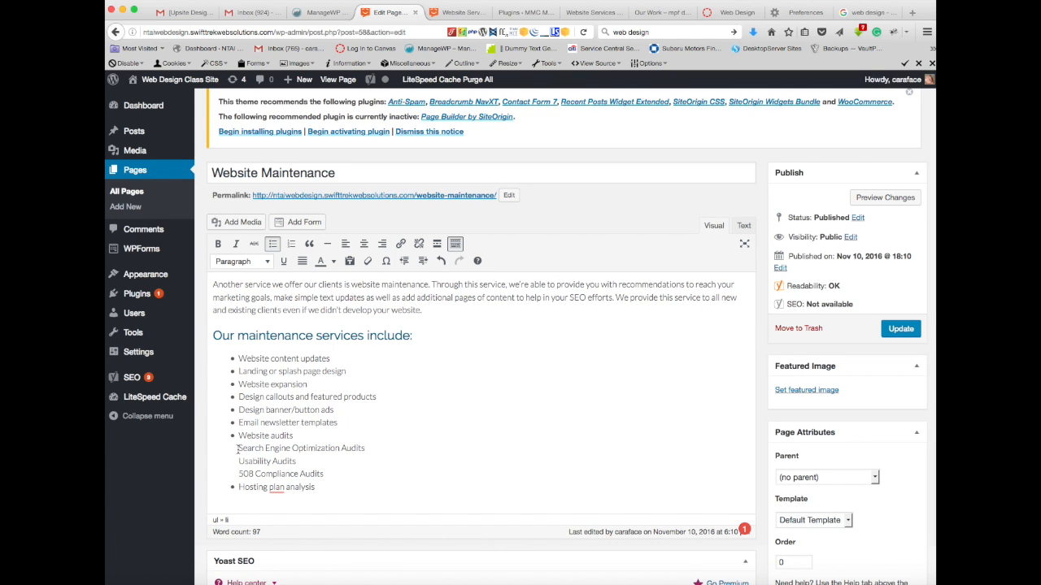
pyautogui.click(238, 461)
pyautogui.press('Return')
pyautogui.scroll(-5, 422, 375)
pyautogui.scroll(5, 422, 388)
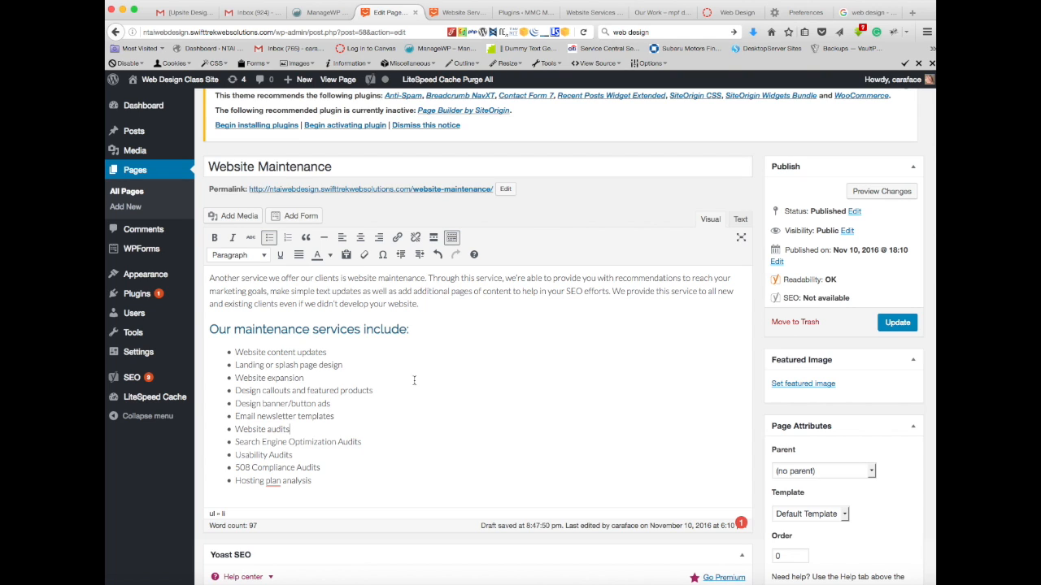
# Step: Set the page's focus keyword to "website maintenance", copied from the first paragraph, and review the keyword analysis against the content
pyautogui.moveTo(348, 278); pyautogui.dragTo(425, 289)
pyautogui.press('super+c')
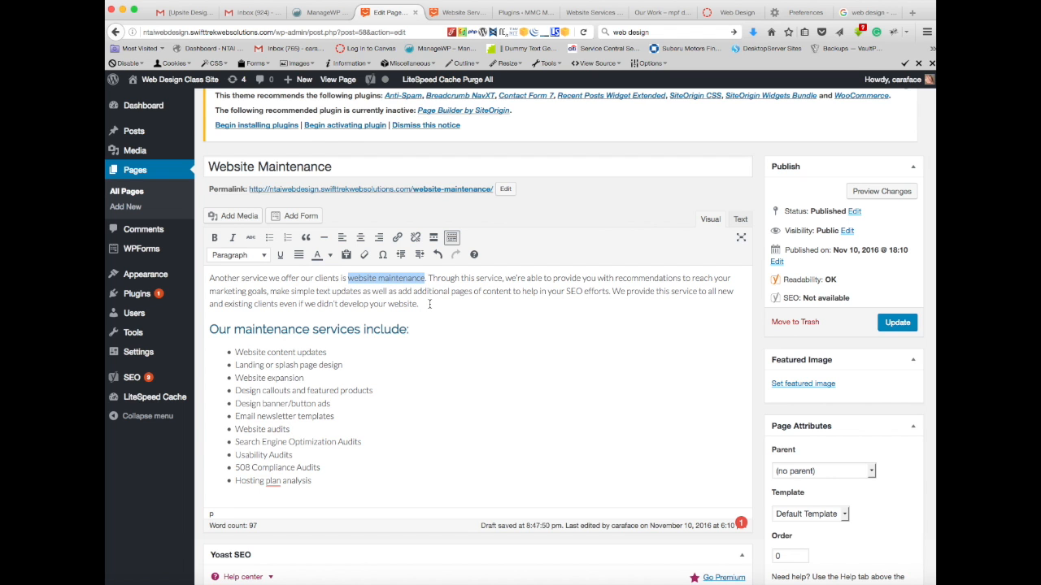
pyautogui.scroll(-10, 455, 353)
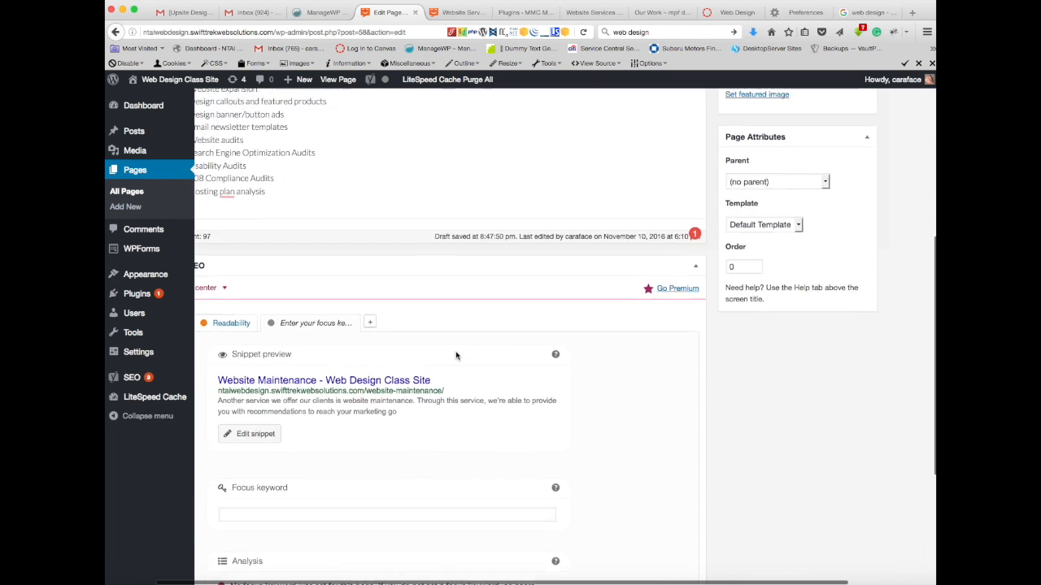
pyautogui.click(298, 333)
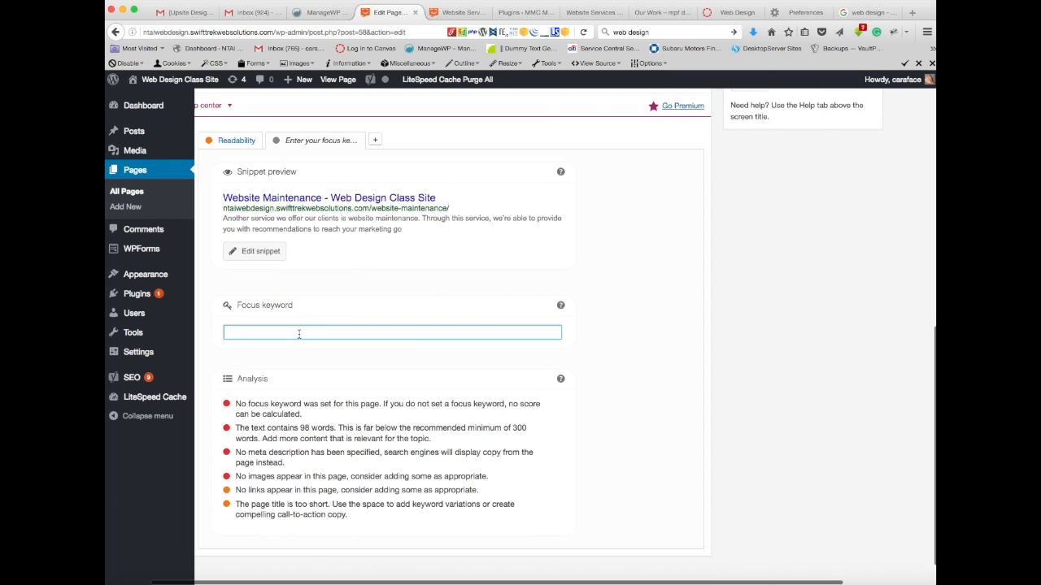
pyautogui.press('super+v')
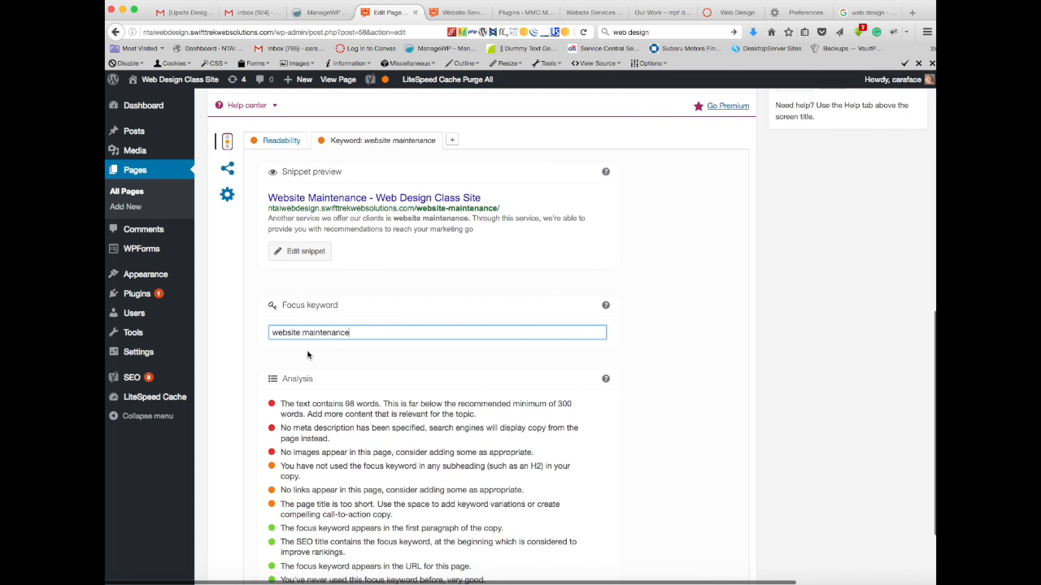
pyautogui.scroll(-1, 307, 355)
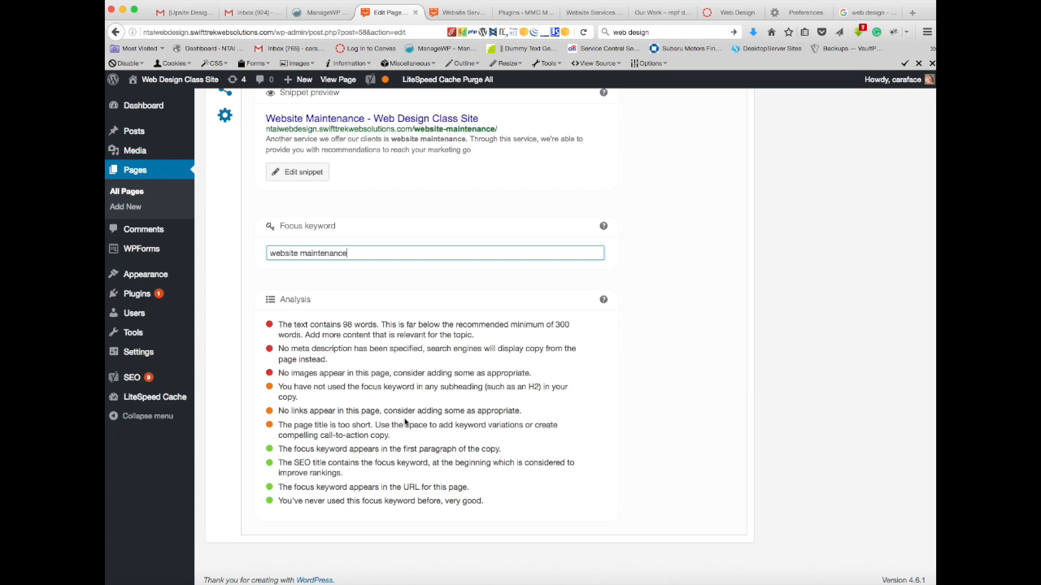
pyautogui.scroll(10, 403, 418)
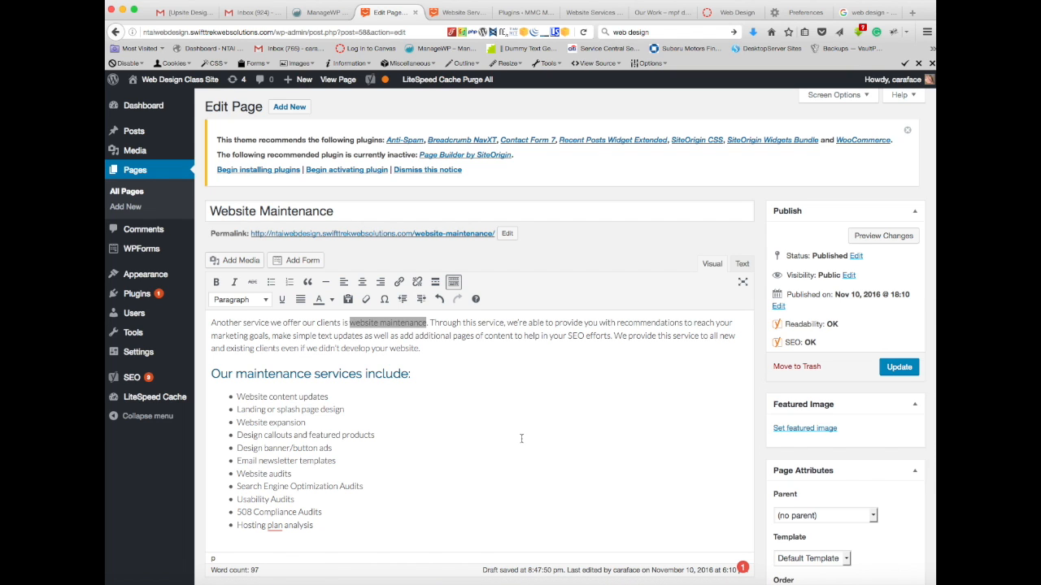
pyautogui.scroll(-15, 521, 439)
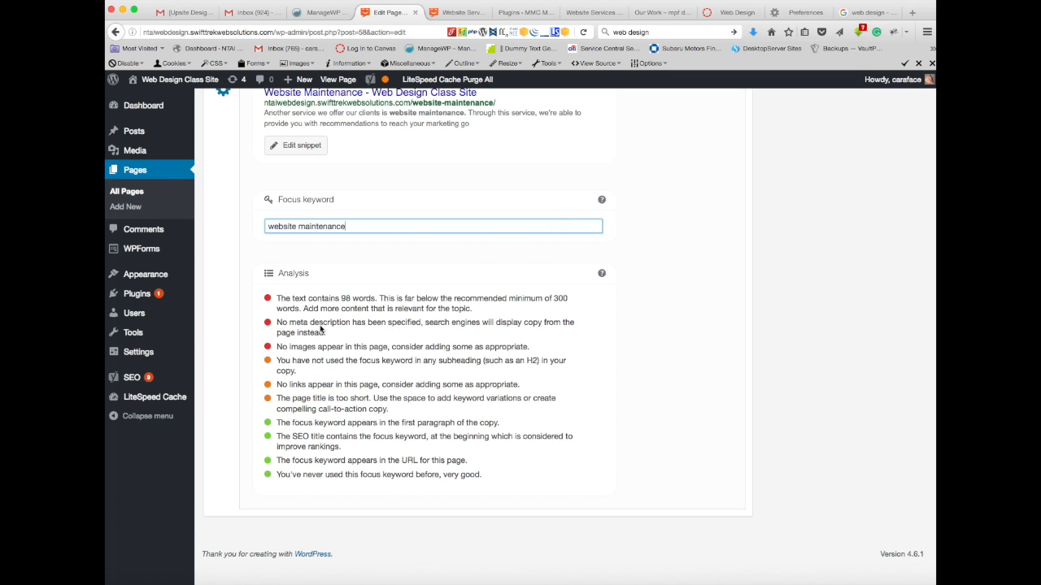
pyautogui.scroll(5, 396, 330)
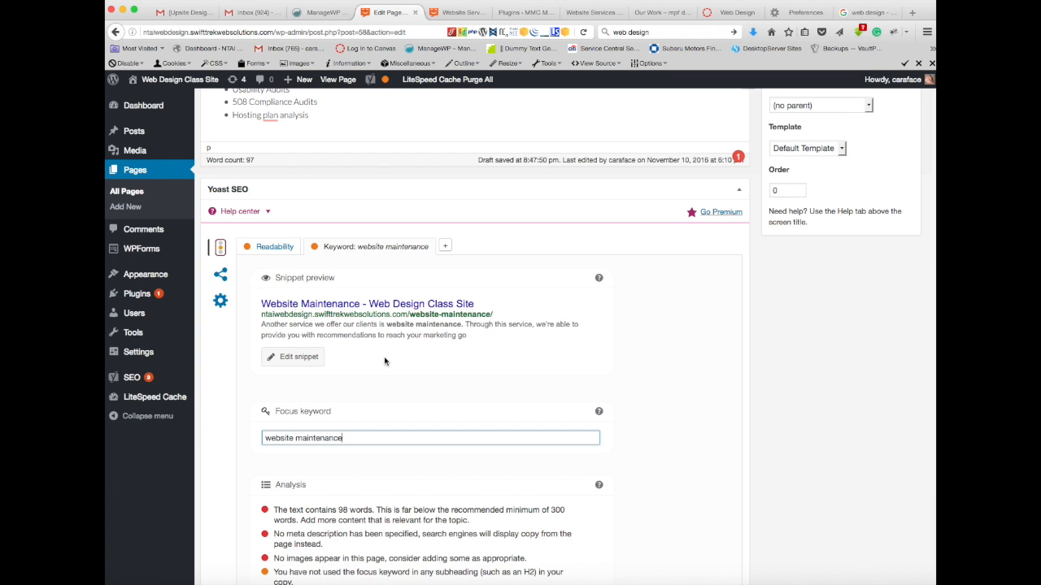
# Step: Open the snippet for editing and copy "we offer our clients is website maintenance" from the first paragraph into the meta description
pyautogui.click(294, 358)
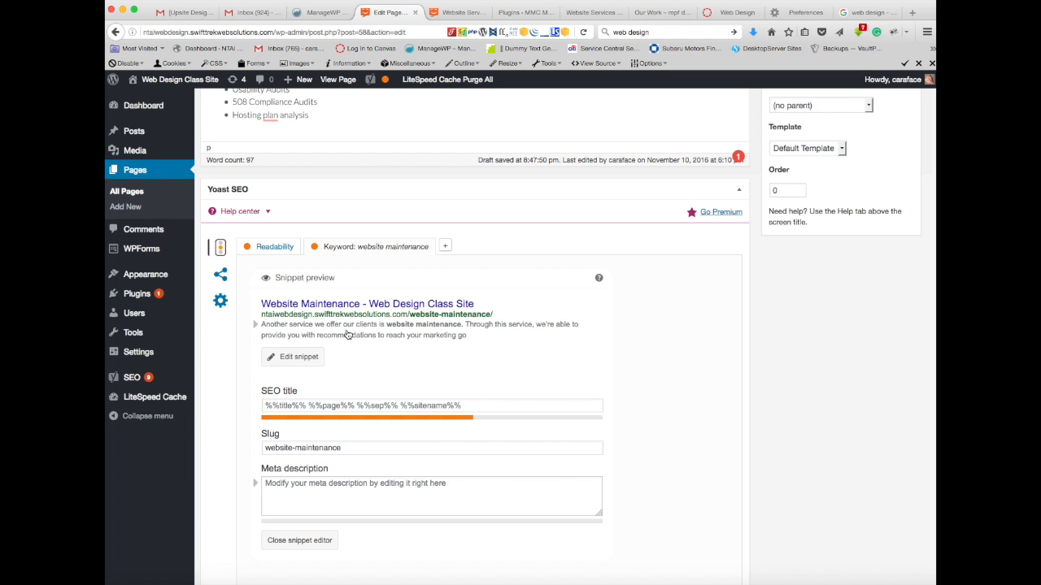
pyautogui.scroll(10, 424, 232)
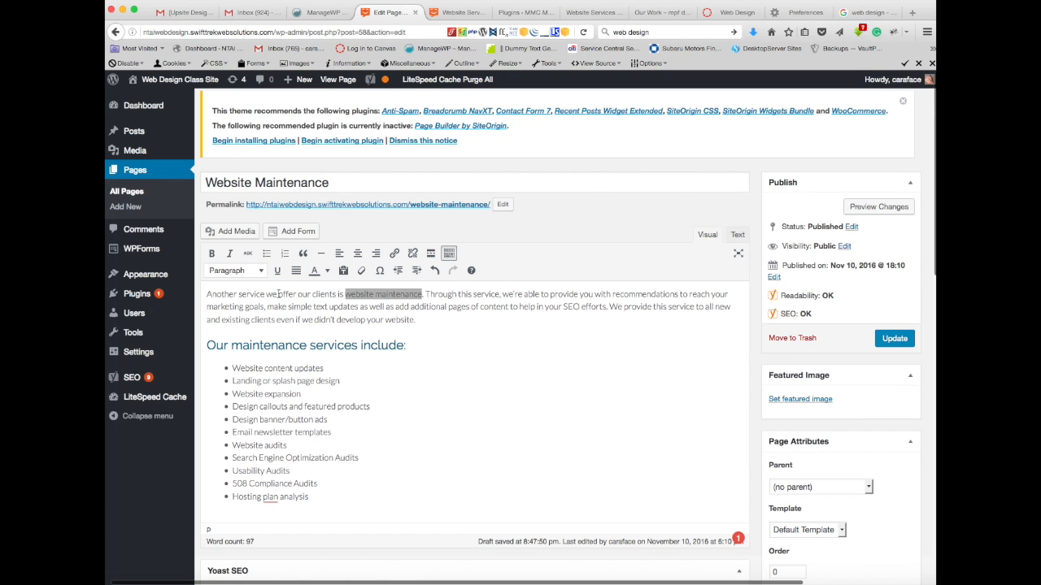
pyautogui.click(265, 294)
pyautogui.moveTo(265, 294); pyautogui.dragTo(407, 295)
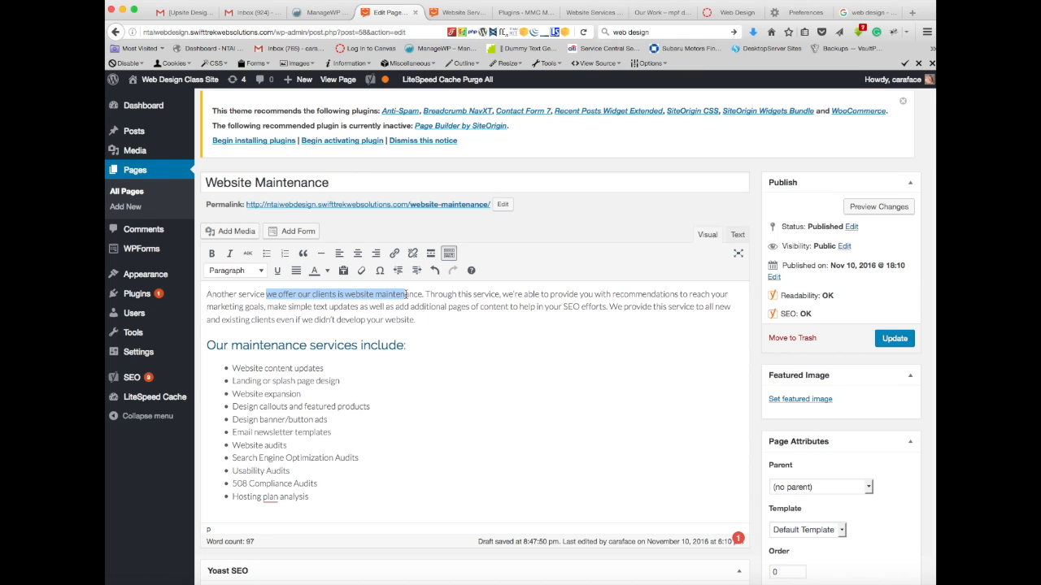
pyautogui.moveTo(408, 296); pyautogui.dragTo(421, 295)
pyautogui.press('super+c')
pyautogui.scroll(-10, 486, 276)
pyautogui.click(486, 276)
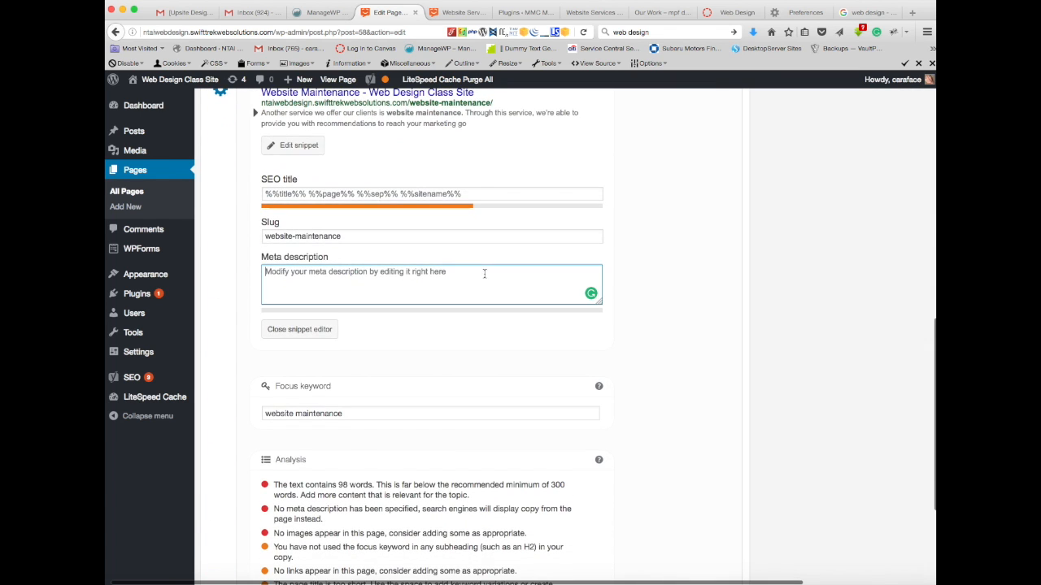
pyautogui.press('super+v')
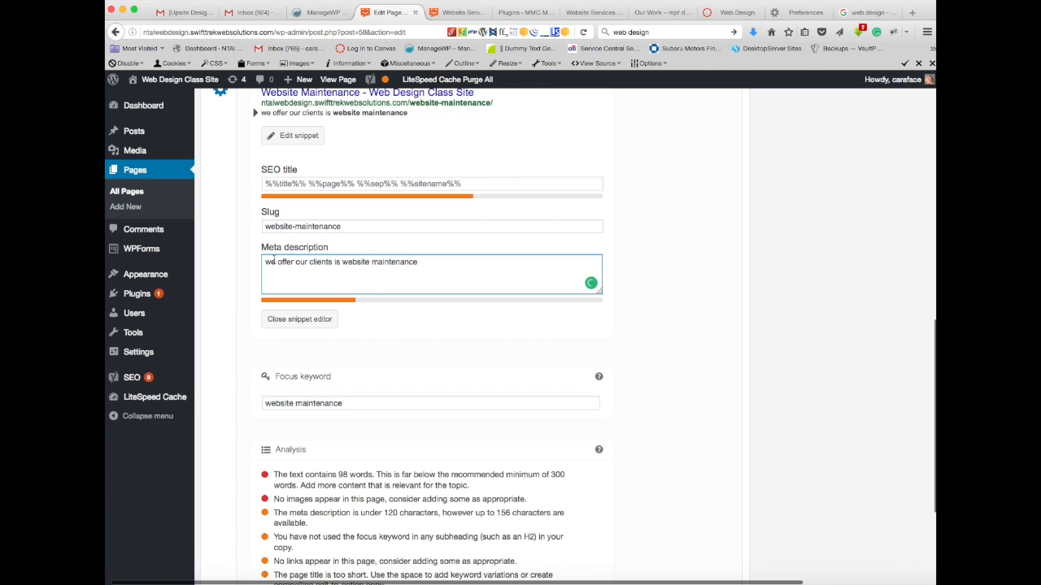
# Step: Reword the meta description to "We offer website maintenance:", capitalizing the first word and removing "our clients is"
pyautogui.click(271, 262)
pyautogui.press('BackSpace')
pyautogui.write('W')
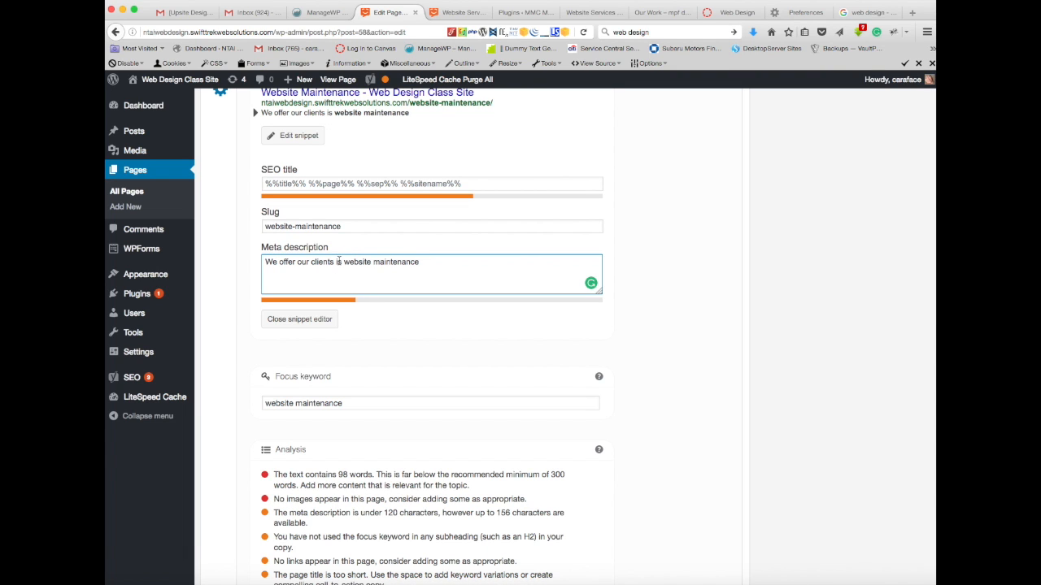
pyautogui.click(345, 261)
pyautogui.press('BackSpace')
pyautogui.press('BackSpace')
pyautogui.press('BackSpace')
pyautogui.press('BackSpace')
pyautogui.press('BackSpace')
pyautogui.press('BackSpace')
pyautogui.press('BackSpace')
pyautogui.press('BackSpace')
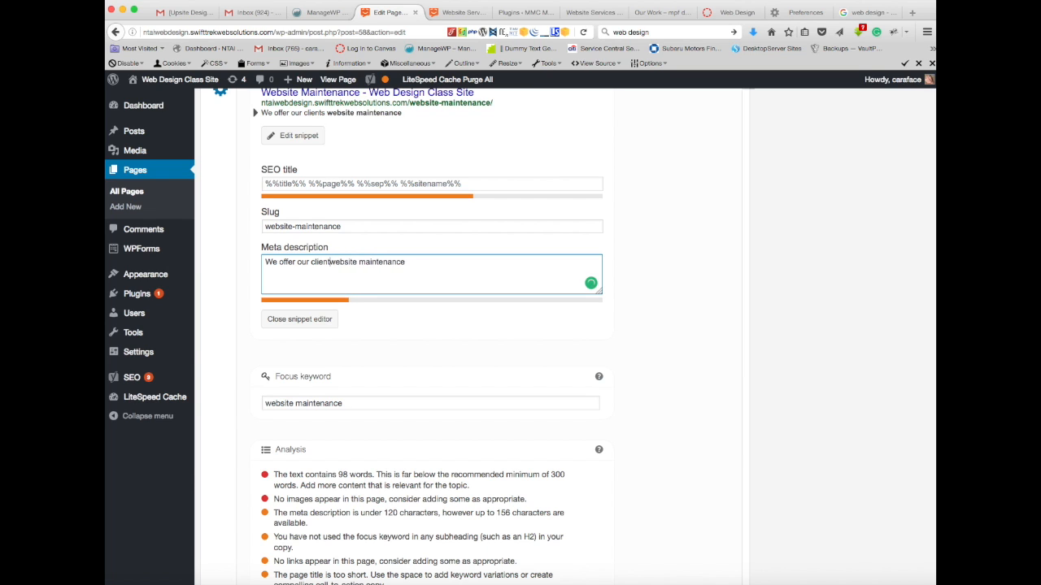
pyautogui.press('BackSpace')
pyautogui.press('BackSpace')
pyautogui.press('BackSpace')
pyautogui.press('BackSpace')
pyautogui.press('BackSpace')
pyautogui.press('BackSpace')
pyautogui.press('BackSpace')
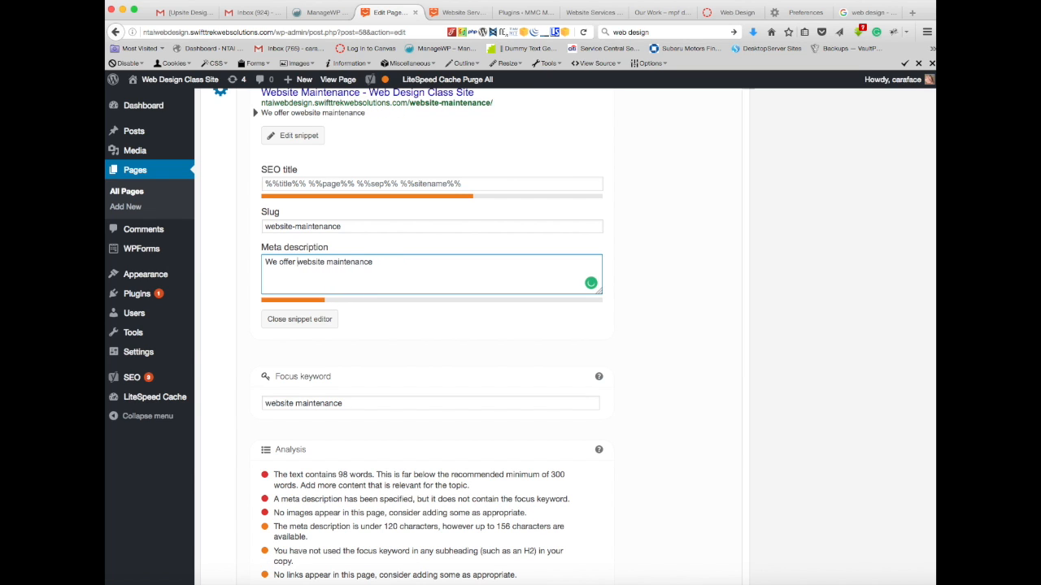
pyautogui.click(375, 261)
pyautogui.write(':')
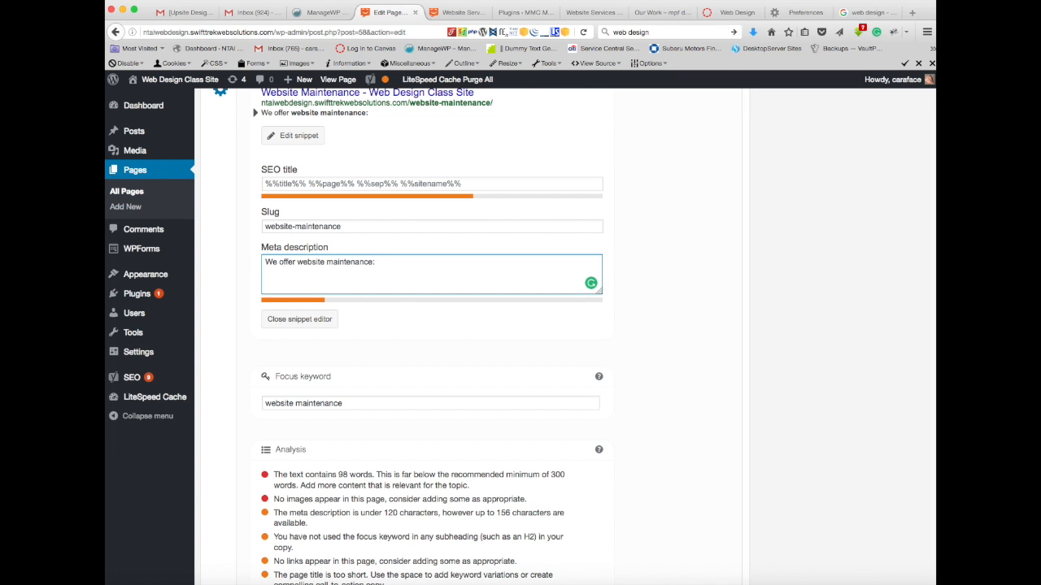
# Step: Copy "Website content updates" from the page's bulleted list to the end of the meta description
pyautogui.scroll(5, 475, 336)
pyautogui.scroll(5, 476, 337)
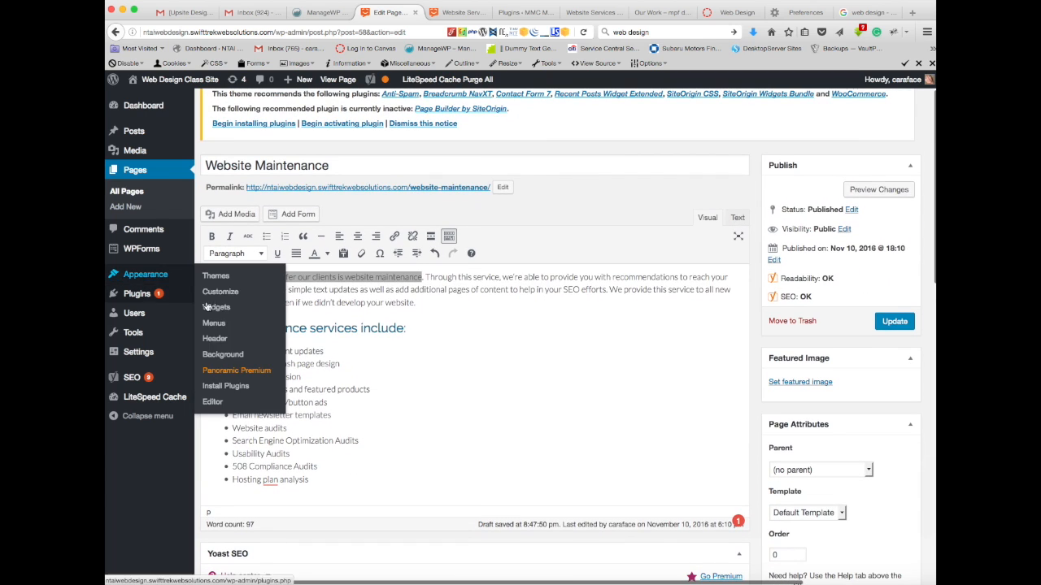
pyautogui.scroll(-2, 334, 363)
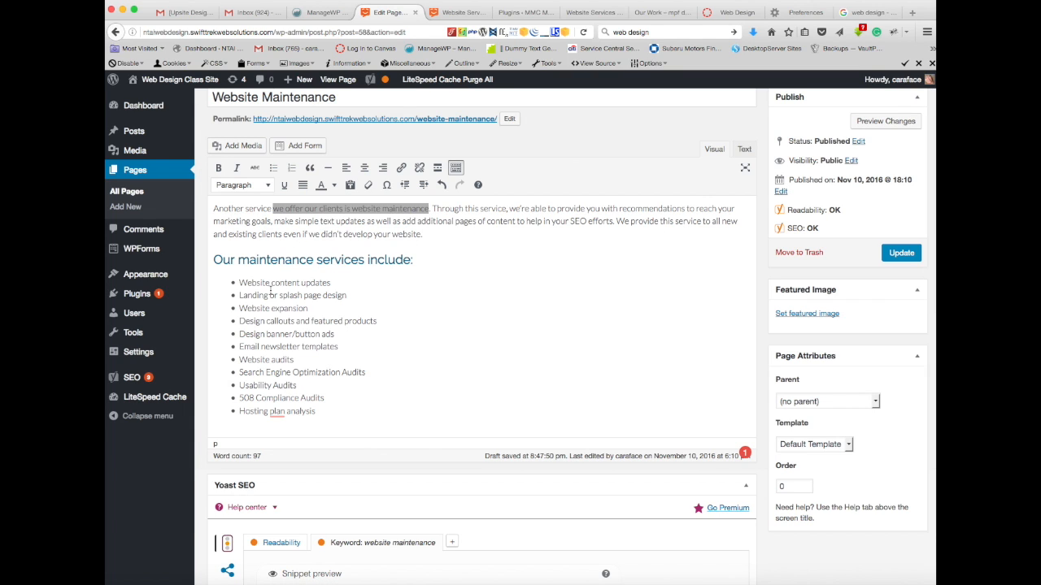
pyautogui.moveTo(239, 282); pyautogui.dragTo(332, 282)
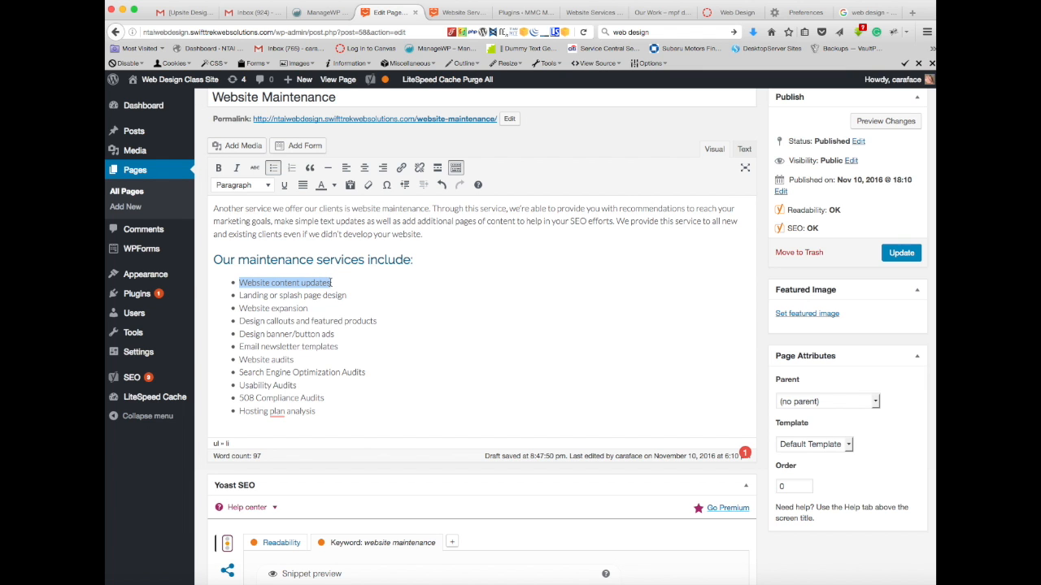
pyautogui.scroll(-10, 373, 330)
pyautogui.click(390, 438)
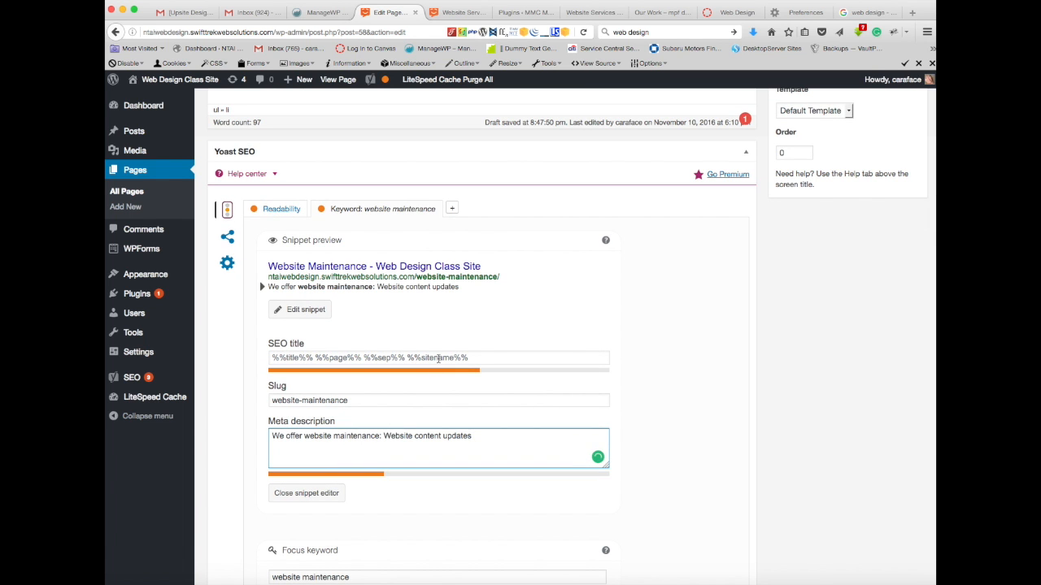
# Step: Add ", Website audits" to the end of the meta description, copying the service name from the bulleted list
pyautogui.scroll(8, 439, 358)
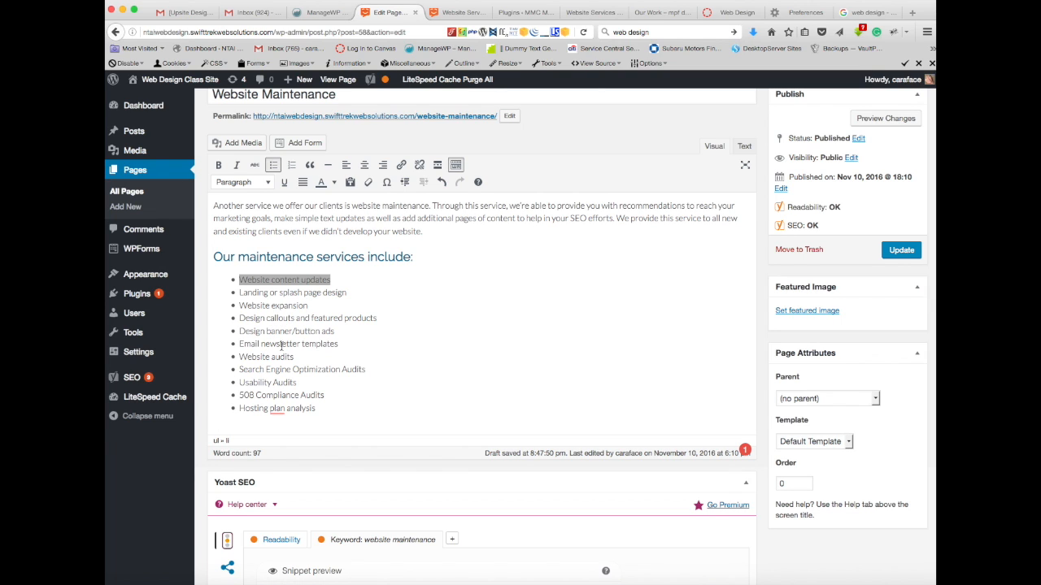
pyautogui.moveTo(239, 343); pyautogui.dragTo(337, 343)
pyautogui.moveTo(239, 357); pyautogui.dragTo(295, 357)
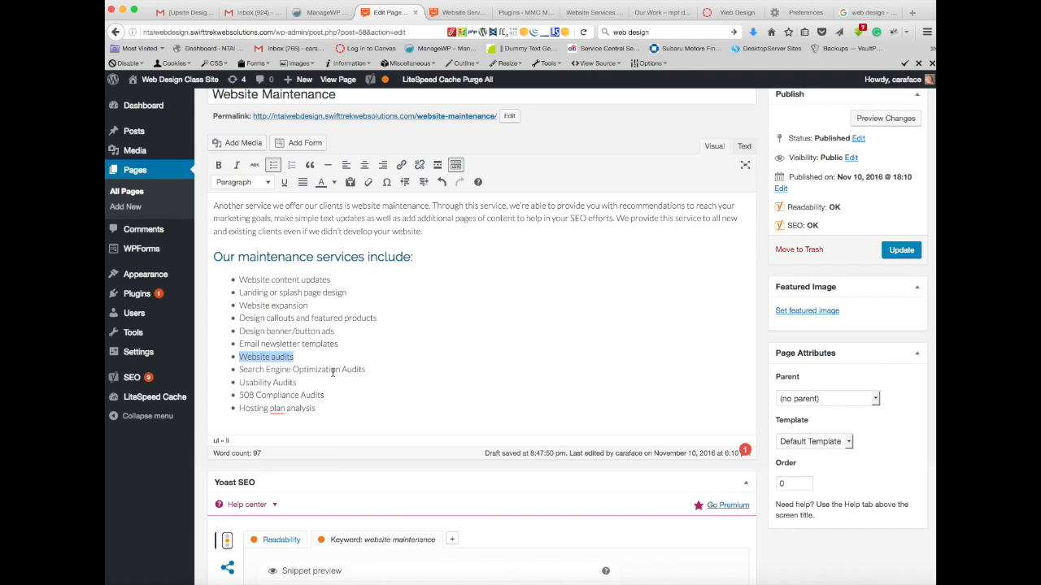
pyautogui.scroll(-10, 353, 426)
pyautogui.click(478, 332)
pyautogui.write(', Website audits')
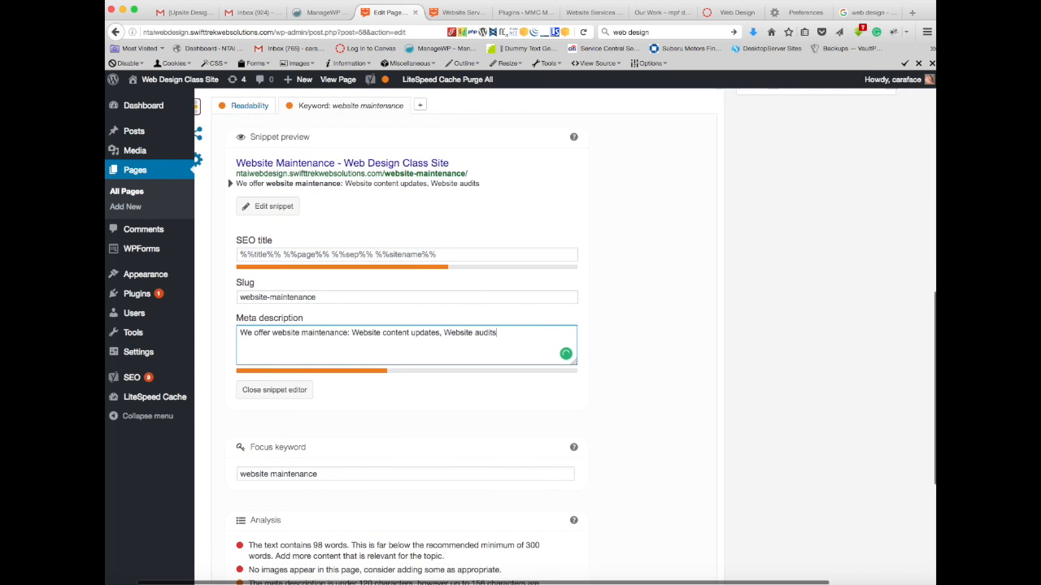
# Step: Extend the meta description with ", Search Engine Optimization Audits", copied from the matching bullet in the page content
pyautogui.hscroll(2, 313, 325)
pyautogui.scroll(1, 313, 325)
pyautogui.scroll(9, 313, 325)
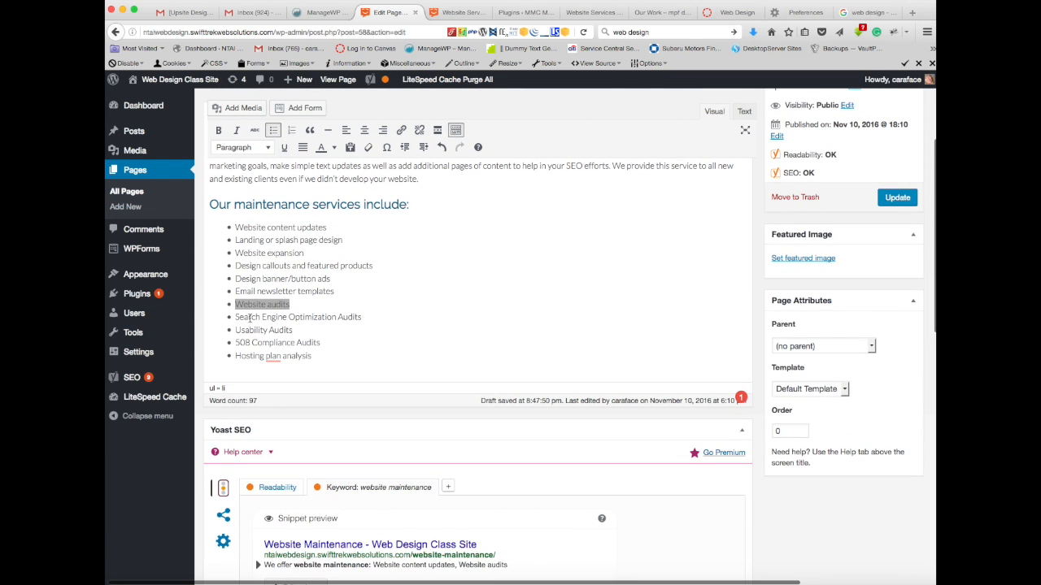
pyautogui.moveTo(235, 318); pyautogui.dragTo(363, 317)
pyautogui.press('super+c')
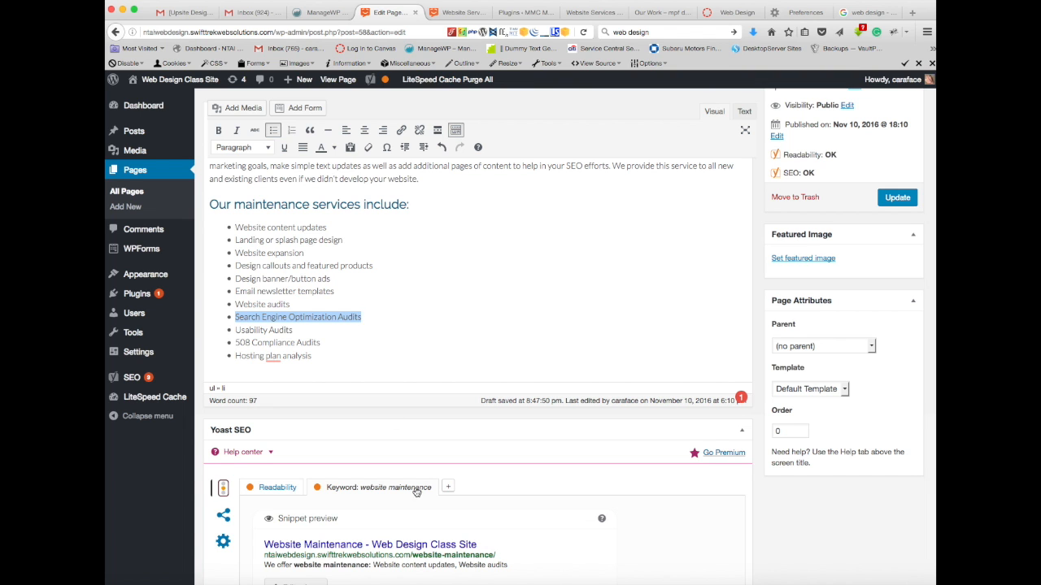
pyautogui.scroll(-6, 522, 278)
pyautogui.click(530, 238)
pyautogui.press('super+v')
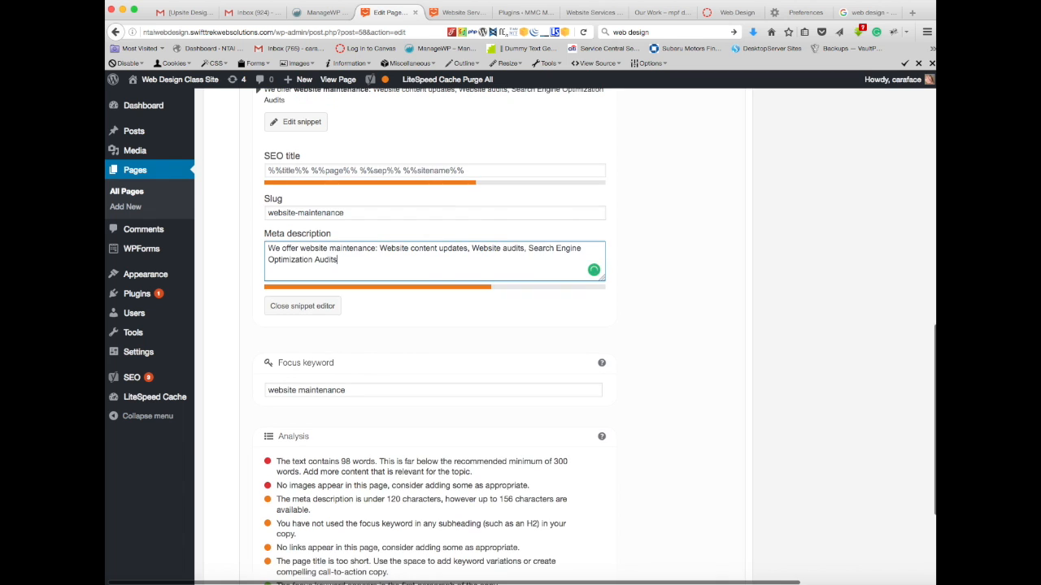
# Step: Append ", Usability Audits" to the meta description, taking the service name from the bulleted list
pyautogui.scroll(5, 520, 325)
pyautogui.scroll(2, 520, 325)
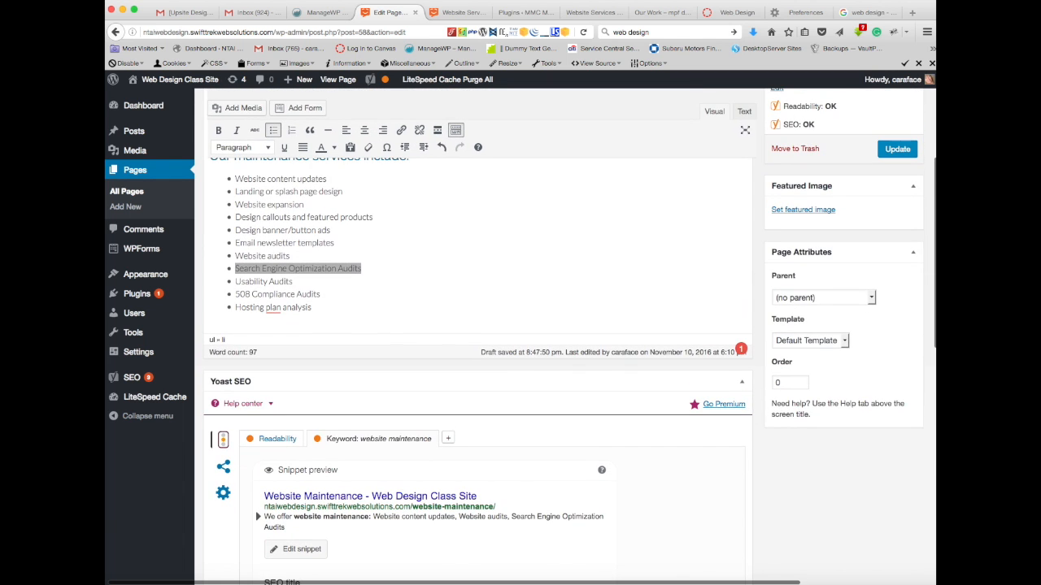
pyautogui.moveTo(293, 281); pyautogui.dragTo(235, 281)
pyautogui.press('super+c')
pyautogui.scroll(-8, 398, 305)
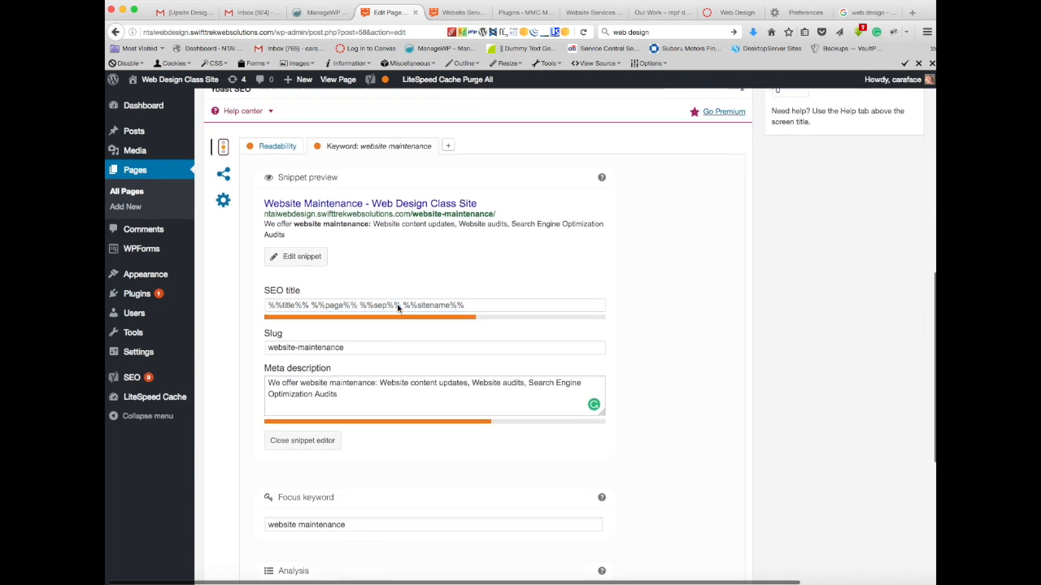
pyautogui.click(340, 358)
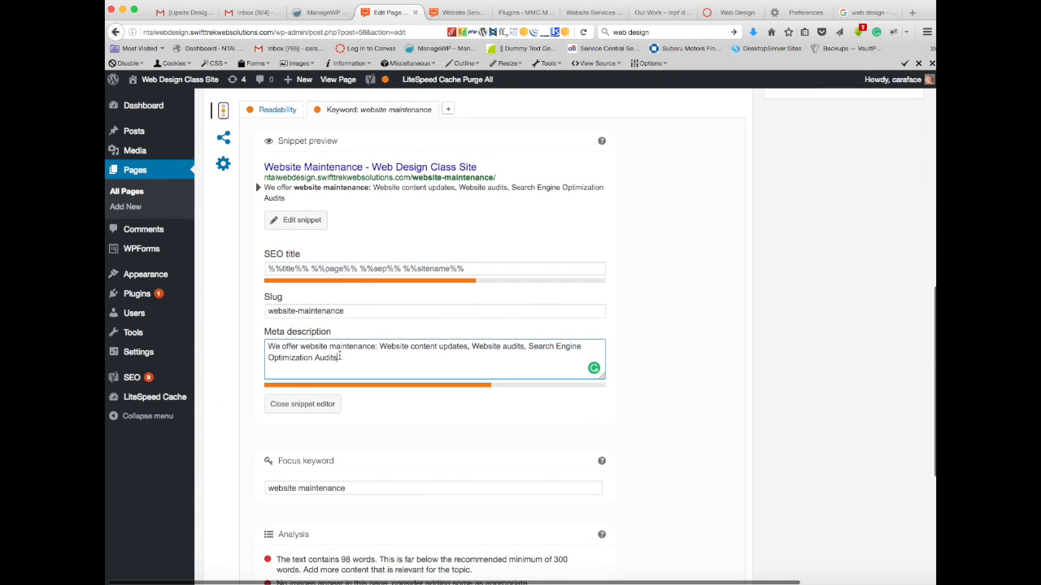
pyautogui.write(',')
pyautogui.press('super+v')
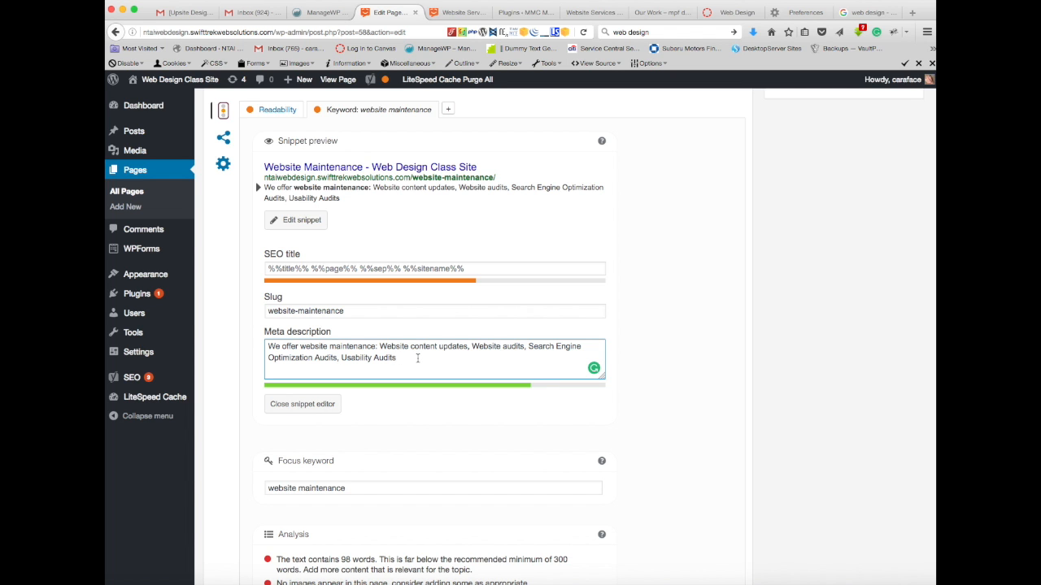
# Step: Finish the meta description with "and help marketing goals", copying "marketing goals" from the page's first paragraph
pyautogui.scroll(10, 417, 358)
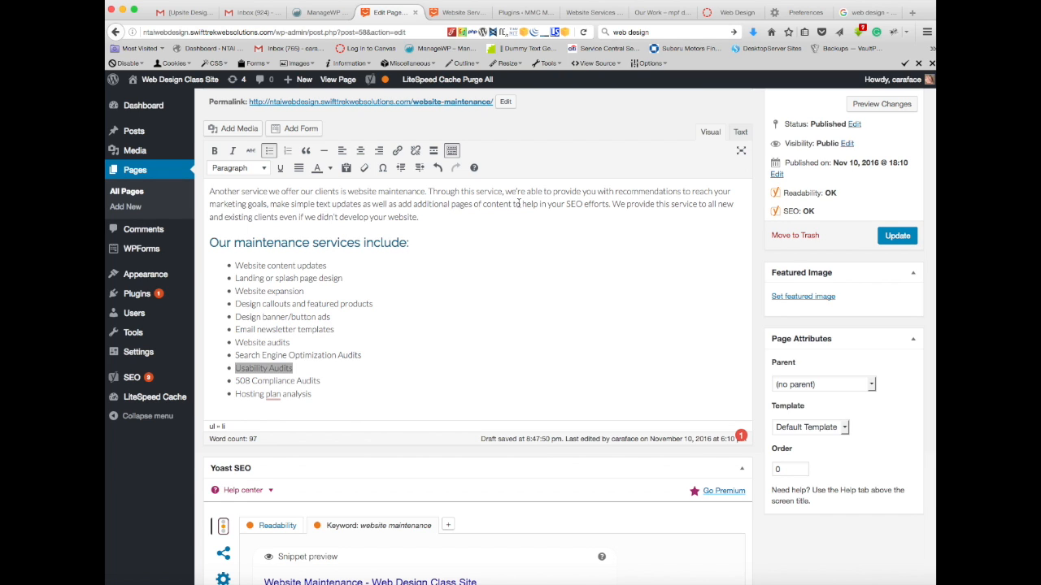
pyautogui.scroll(-1, 536, 200)
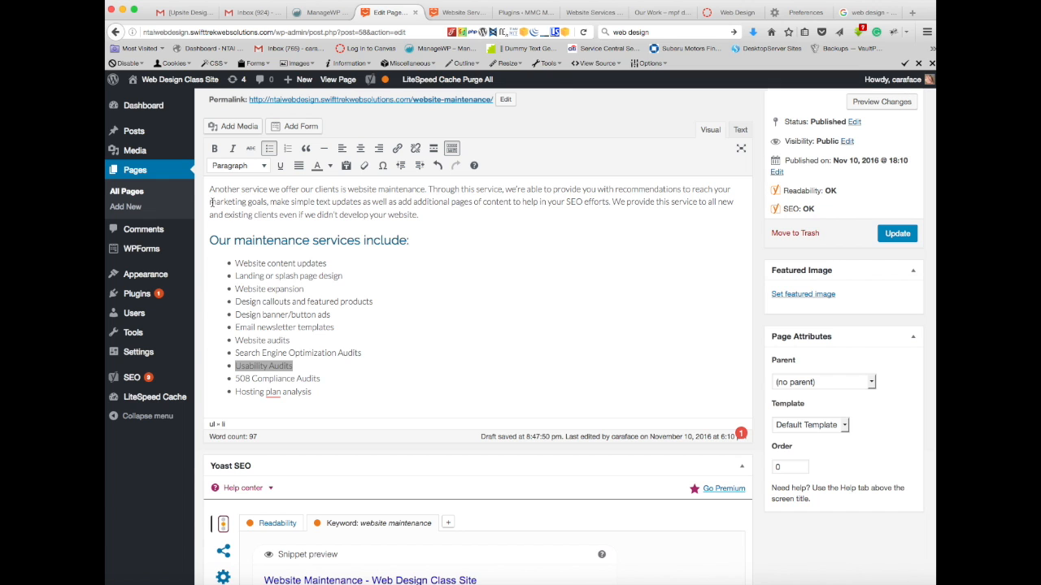
pyautogui.moveTo(209, 202); pyautogui.dragTo(268, 203)
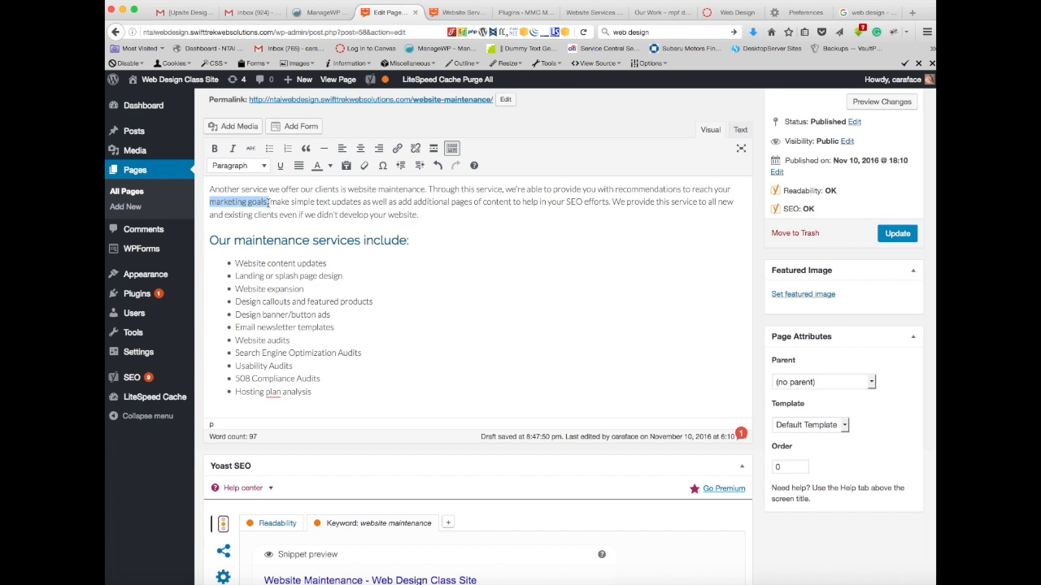
pyautogui.scroll(-10, 508, 370)
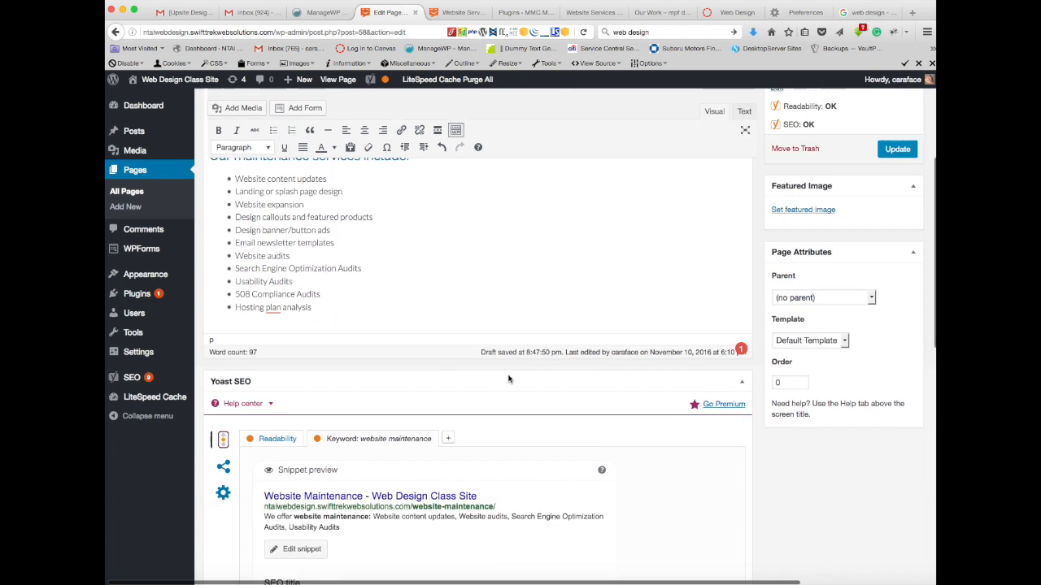
pyautogui.click(409, 277)
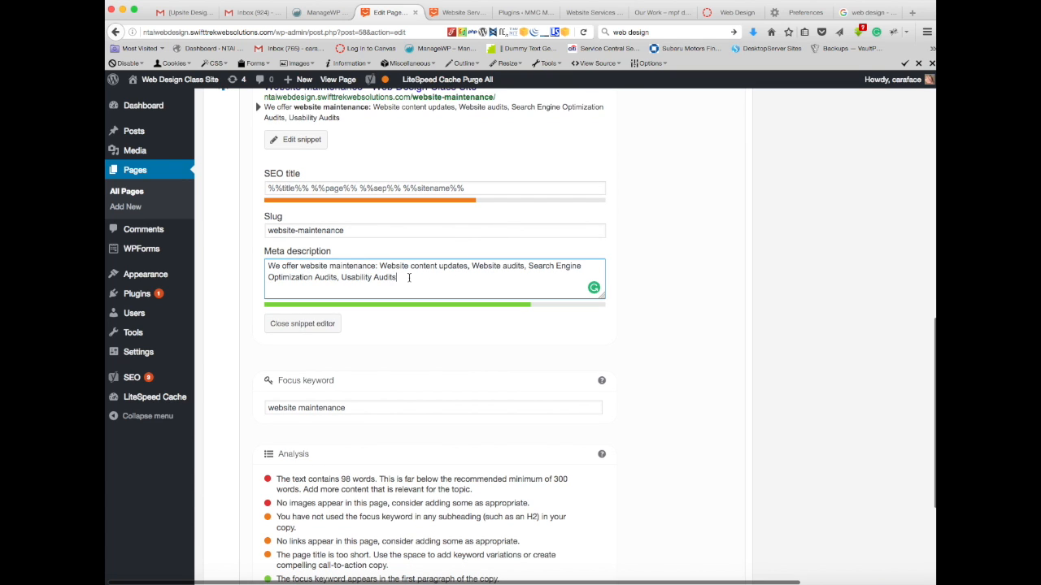
pyautogui.write('and he')
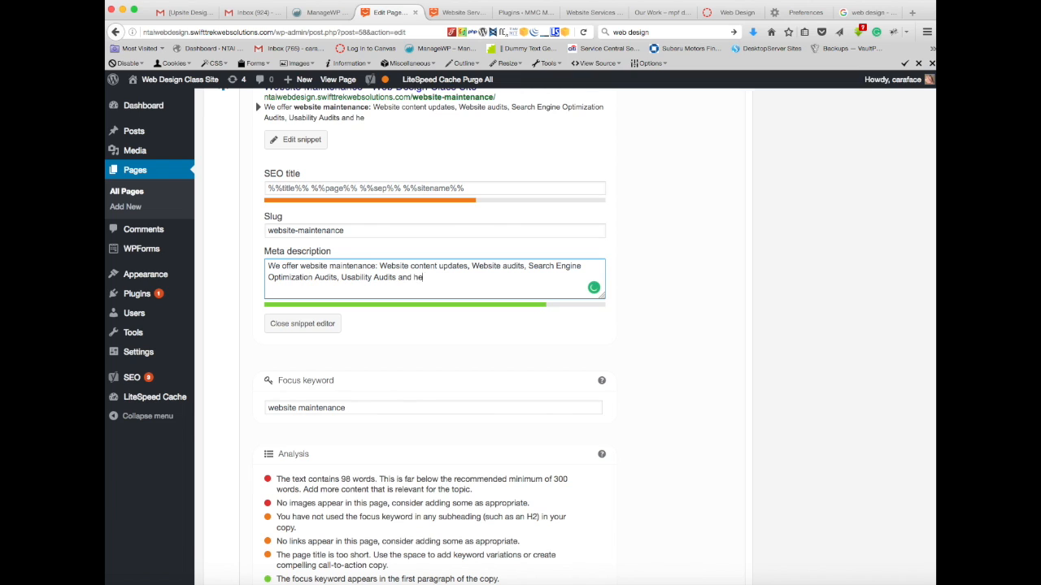
pyautogui.write('lp marketing goals')
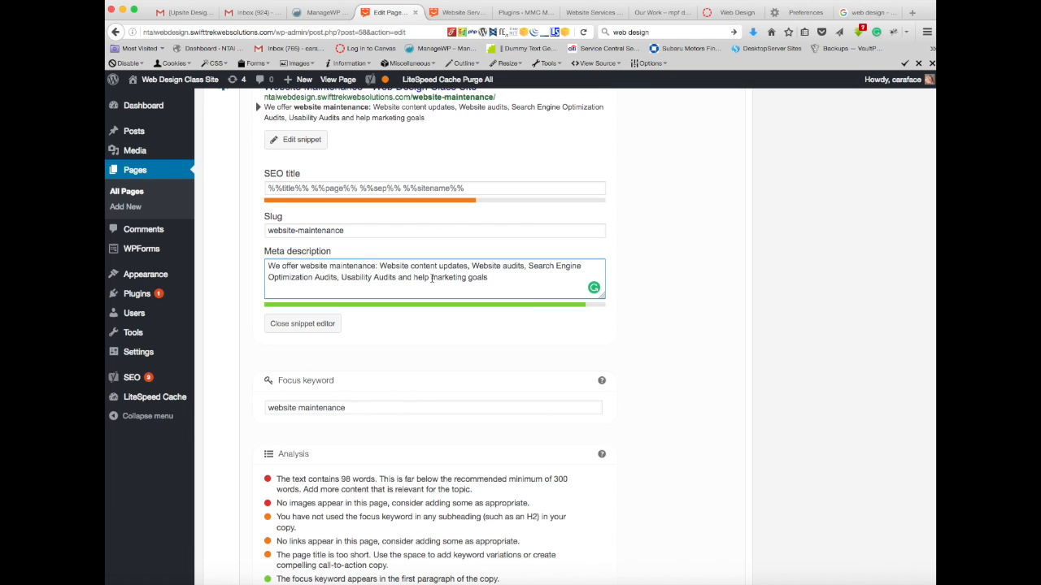
# Step: Shorten and reword the end of the meta description to "and site marketing goals"
pyautogui.click(431, 277)
pyautogui.write('with site')
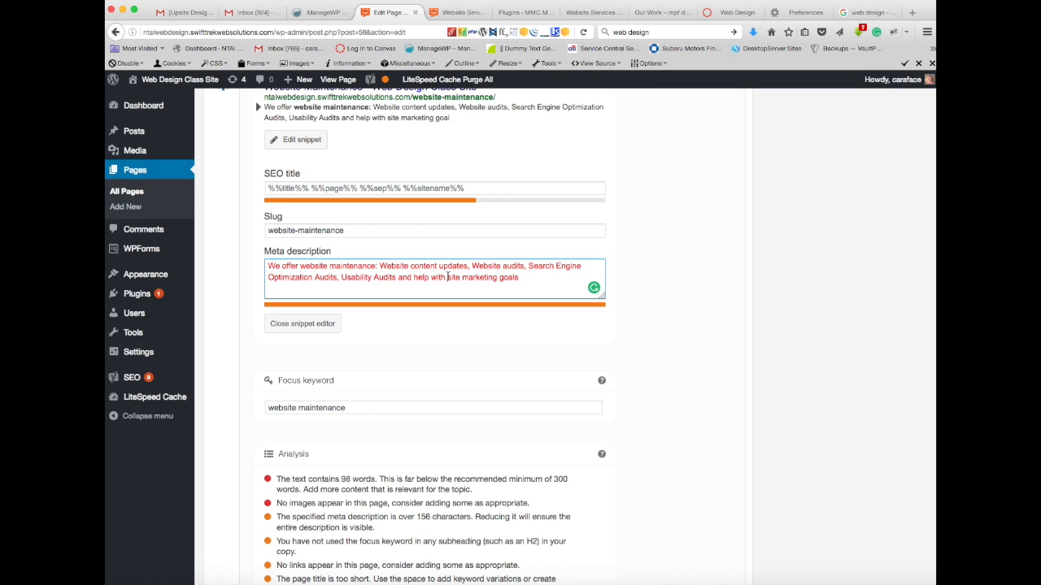
pyautogui.press('BackSpace')
pyautogui.press('BackSpace')
pyautogui.press('BackSpace')
pyautogui.press('BackSpace')
pyautogui.press('BackSpace')
pyautogui.press('BackSpace')
pyautogui.press('BackSpace')
pyautogui.press('BackSpace')
pyautogui.press('BackSpace')
pyautogui.press('BackSpace')
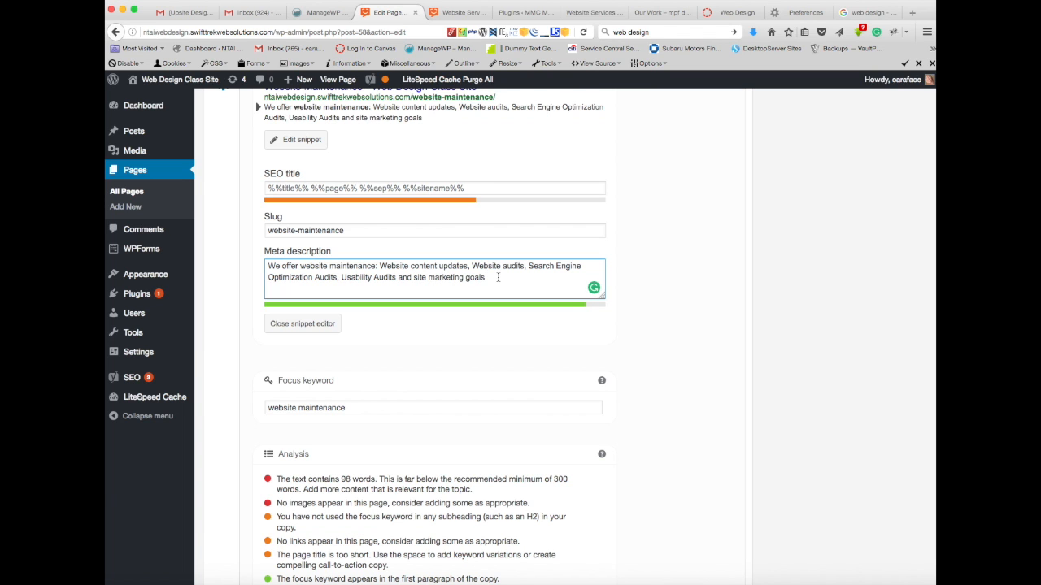
# Step: Review the keyword analysis and snippet preview for the Website Maintenance page and update the page
pyautogui.scroll(-5, 496, 376)
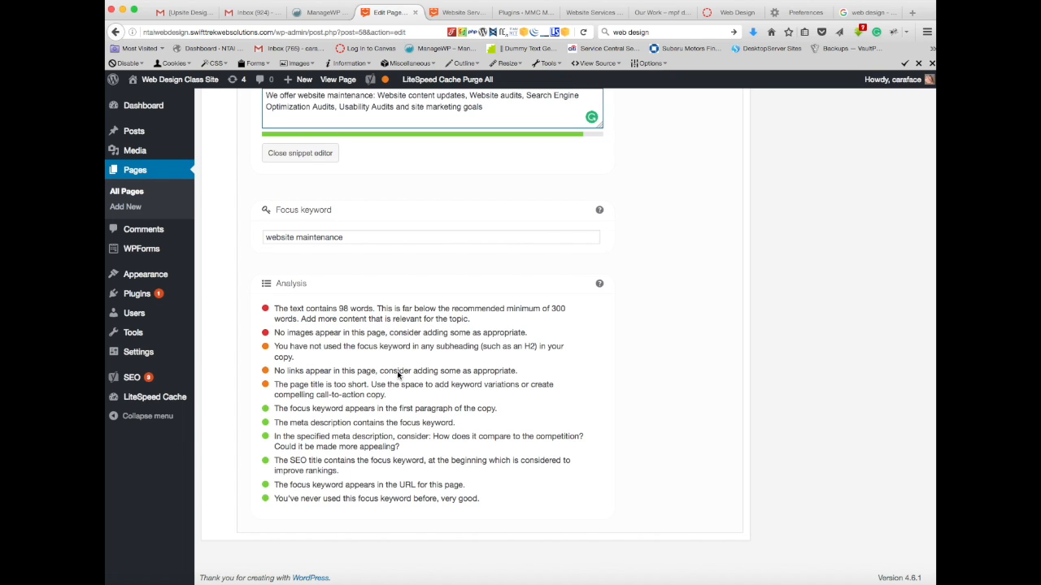
pyautogui.click(632, 388)
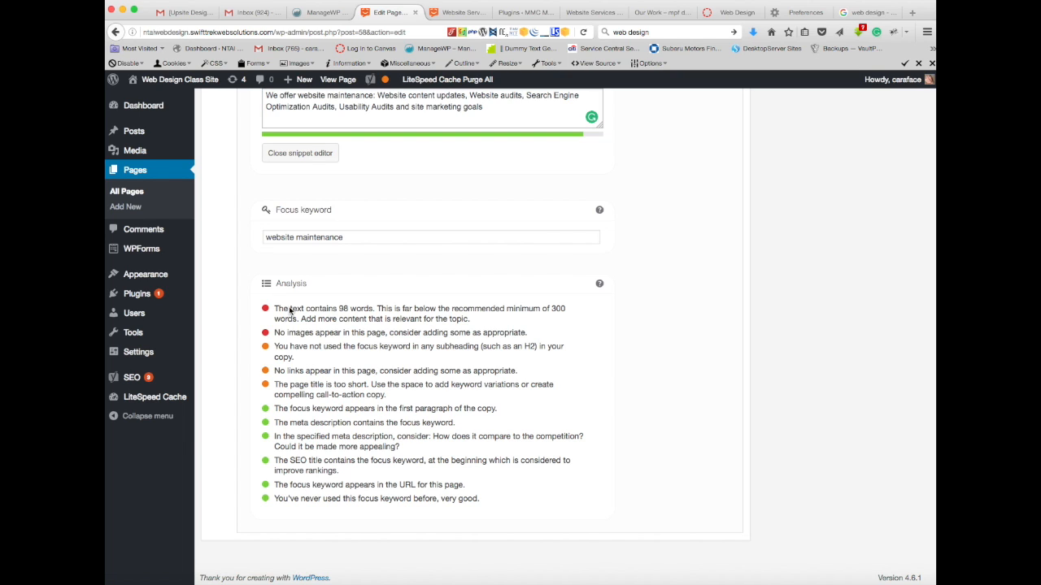
pyautogui.scroll(3, 392, 389)
pyautogui.scroll(8, 393, 394)
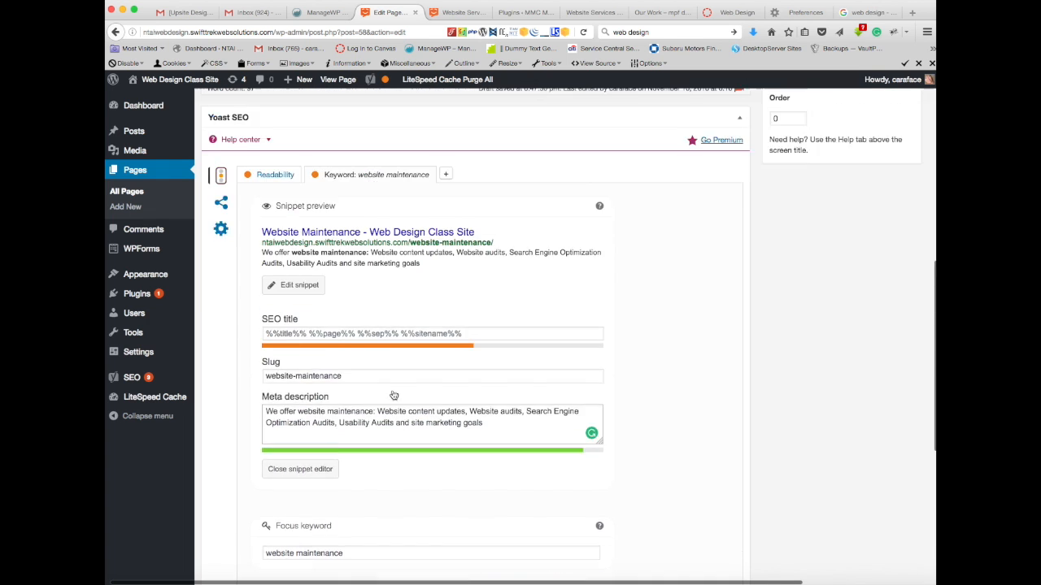
pyautogui.scroll(-2, 660, 351)
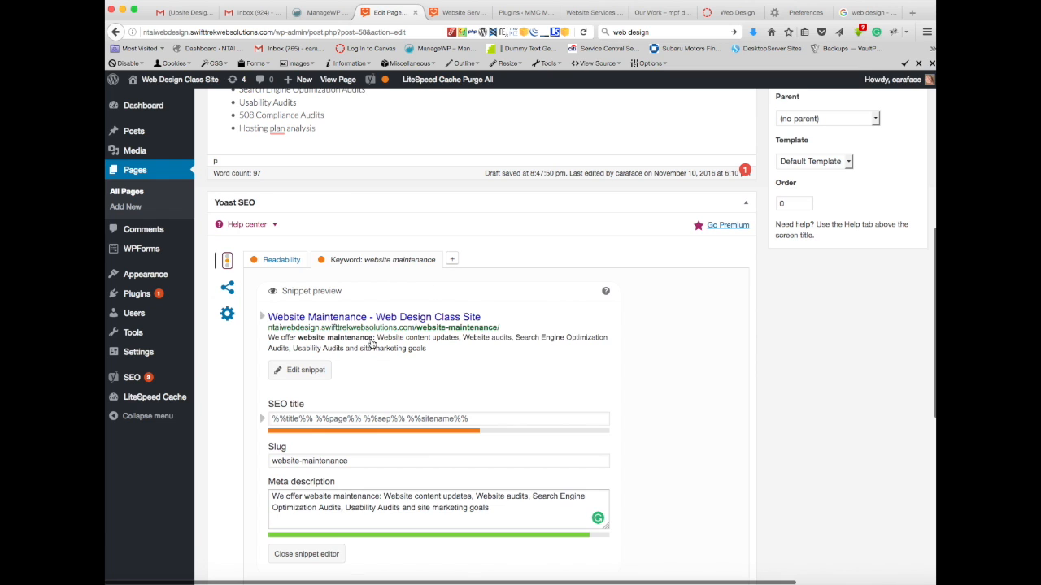
pyautogui.scroll(-2, 704, 310)
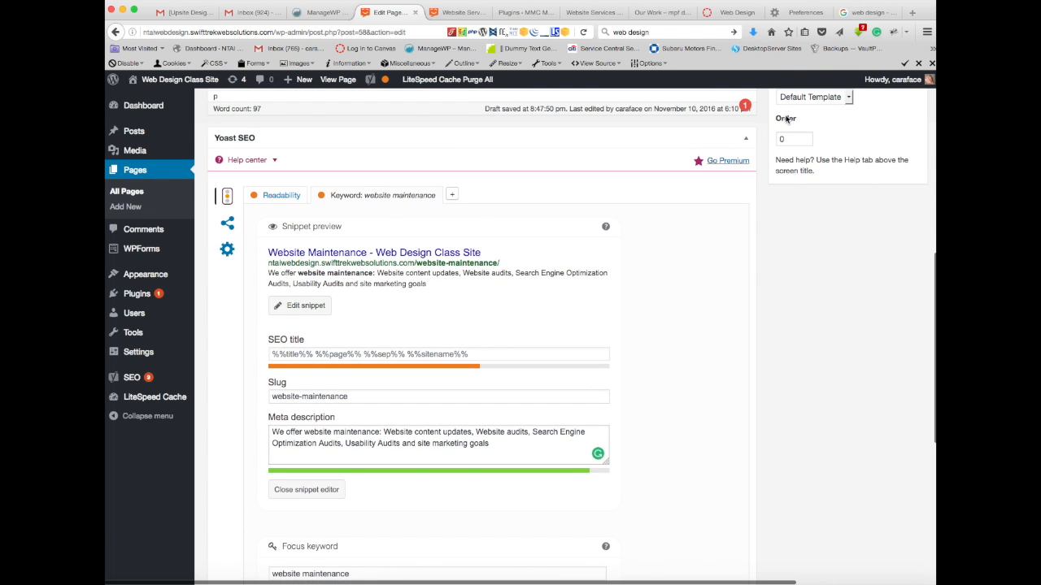
pyautogui.scroll(5, 679, 308)
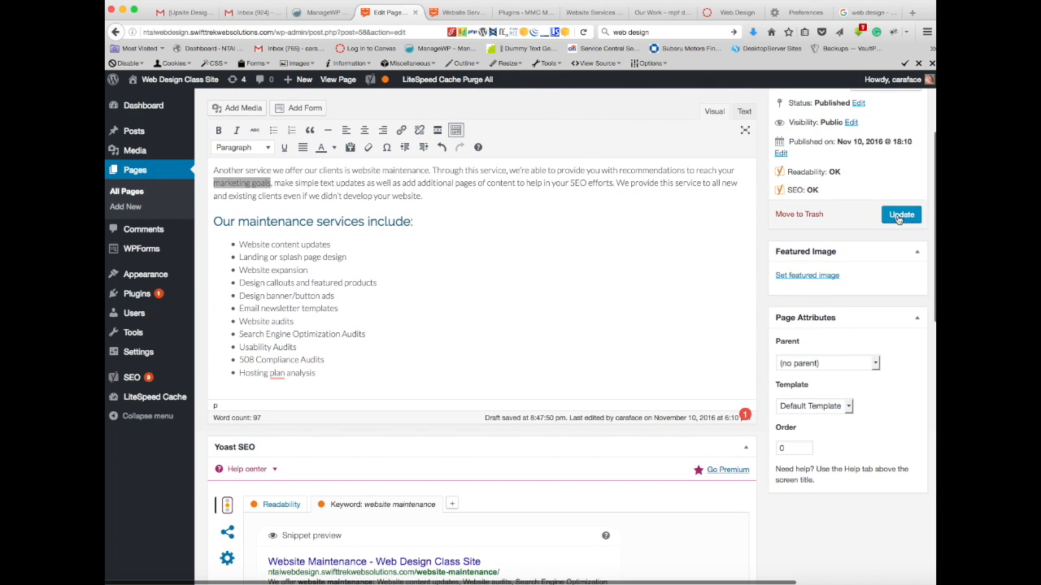
pyautogui.click(900, 214)
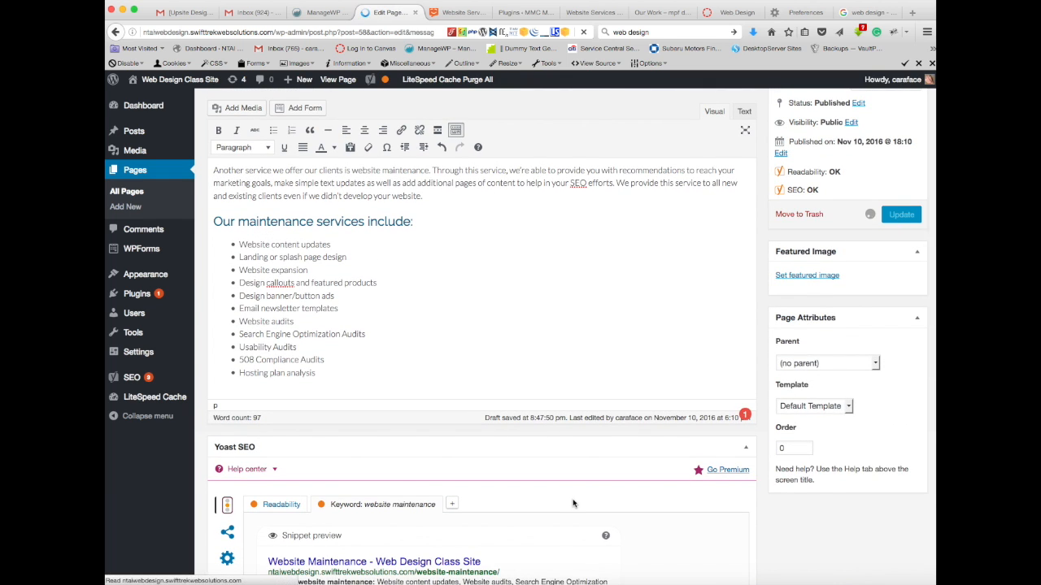
# Step: Open the page's readability analysis and examine its findings against the paragraph and bulleted list
pyautogui.scroll(-5, 573, 503)
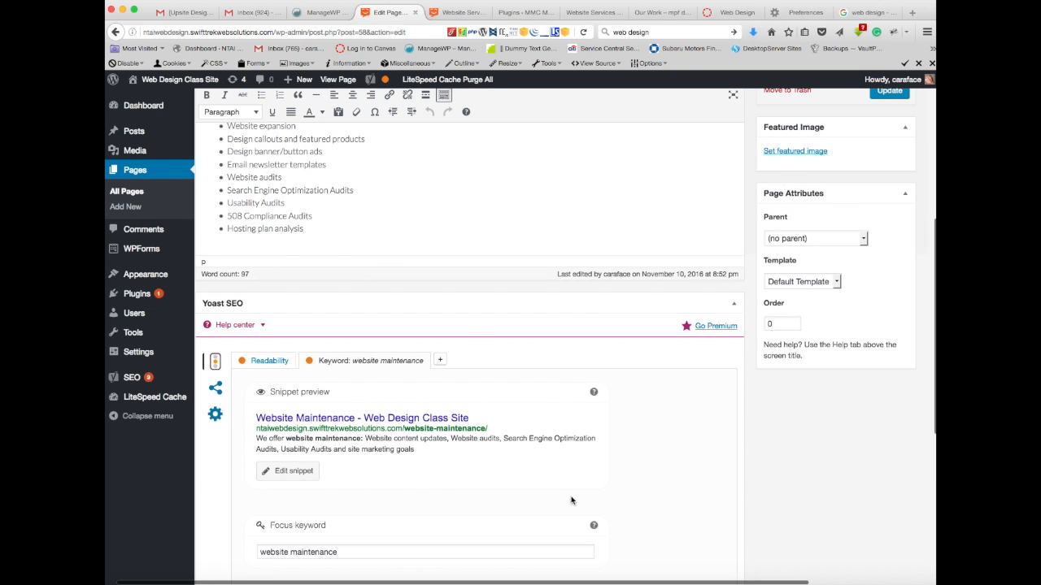
pyautogui.click(270, 362)
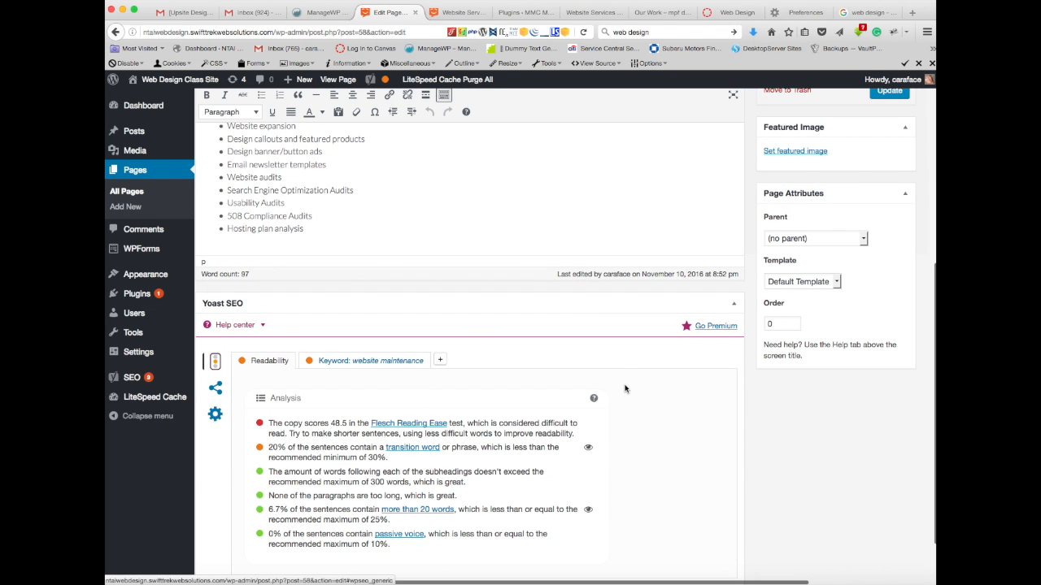
pyautogui.scroll(-1, 625, 389)
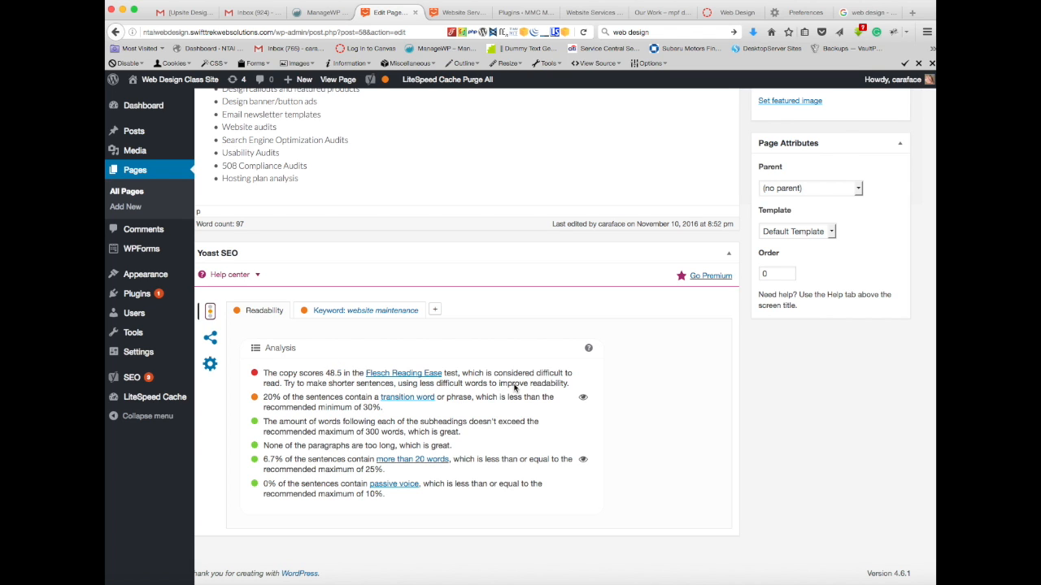
pyautogui.scroll(2, 514, 388)
pyautogui.scroll(4, 326, 240)
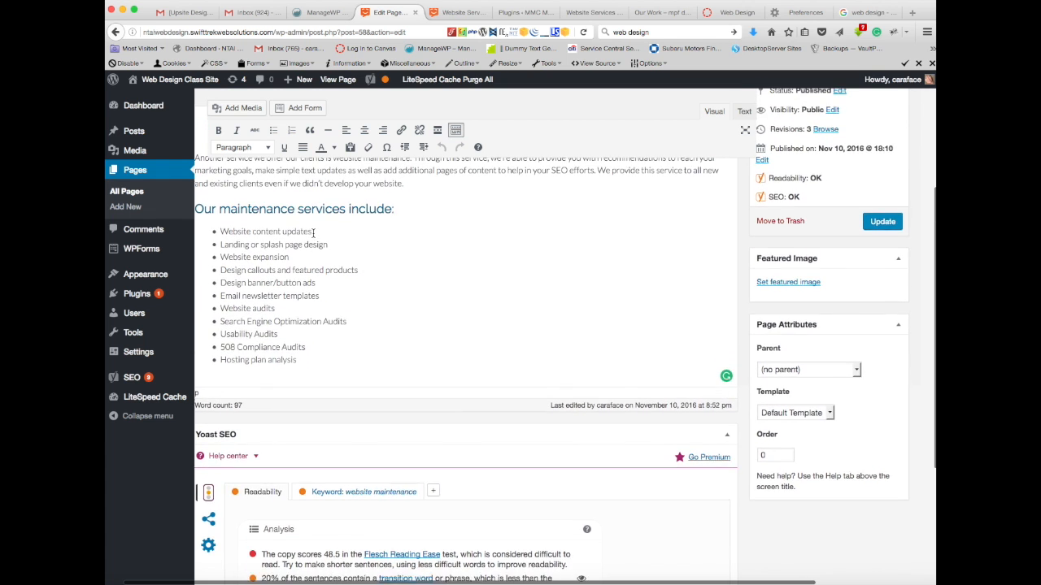
pyautogui.scroll(3, 312, 233)
pyautogui.scroll(-9, 305, 236)
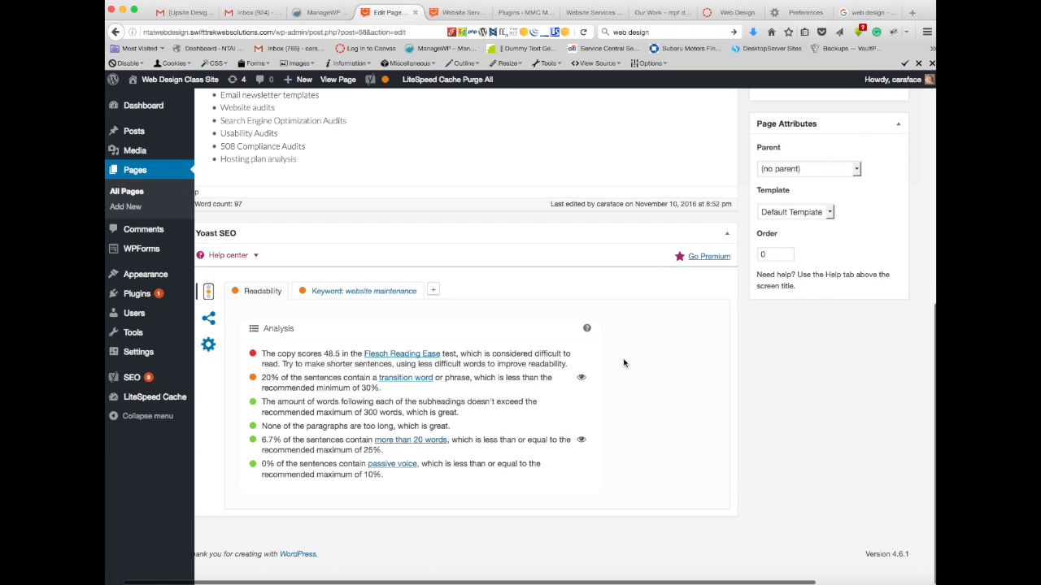
pyautogui.hscroll(-2, 625, 362)
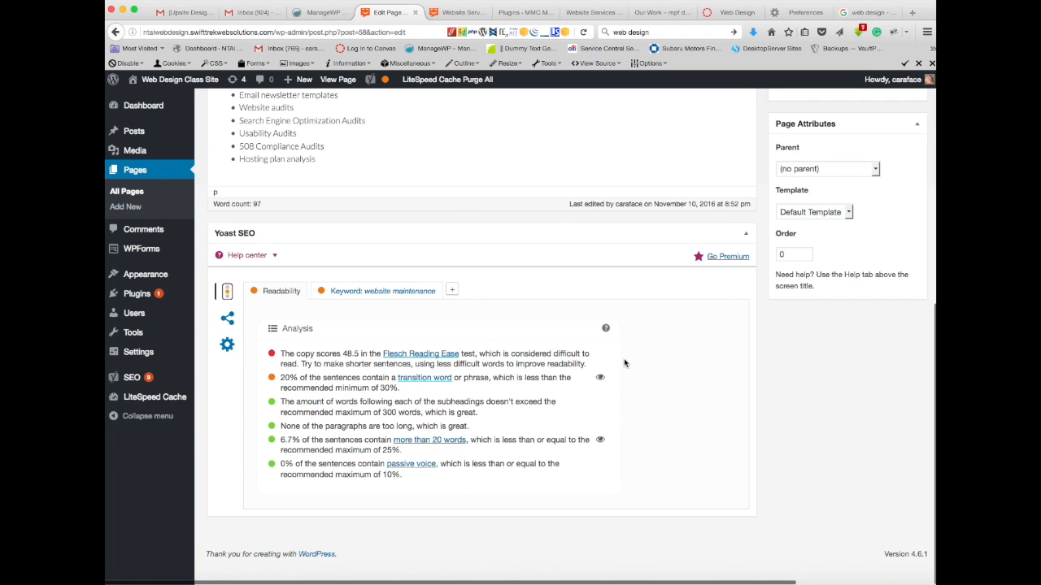
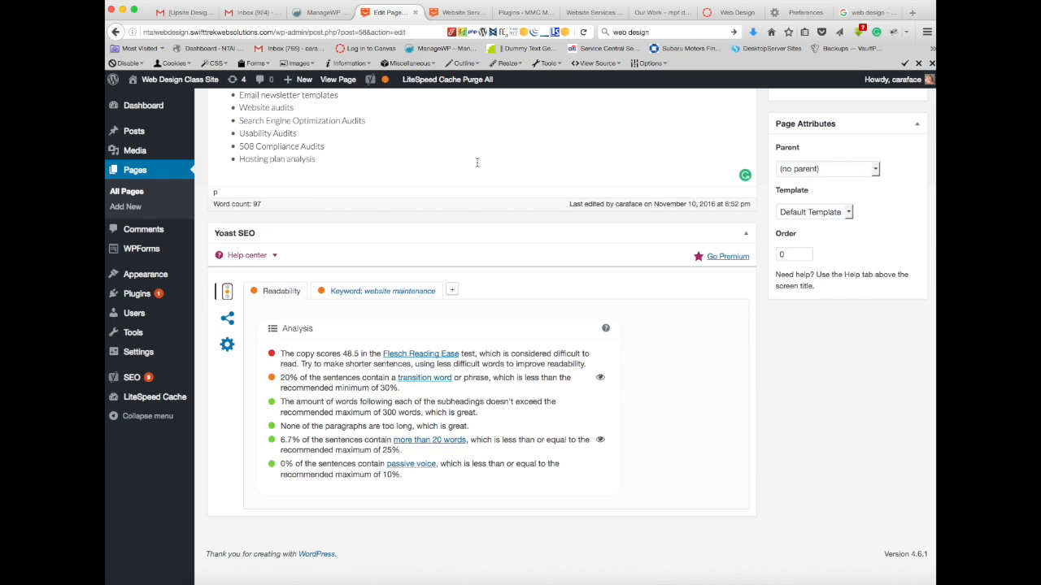
# Step: Compare the readability findings with the Website Maintenance paragraph and bulleted list, and update the page
pyautogui.scroll(5, 477, 162)
pyautogui.scroll(6, 478, 162)
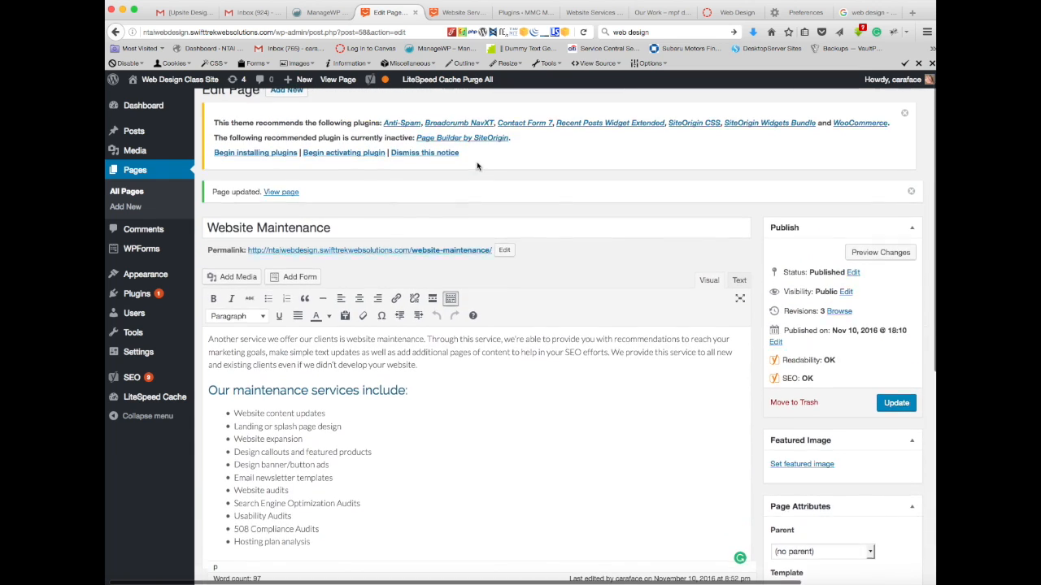
pyautogui.scroll(-2, 454, 415)
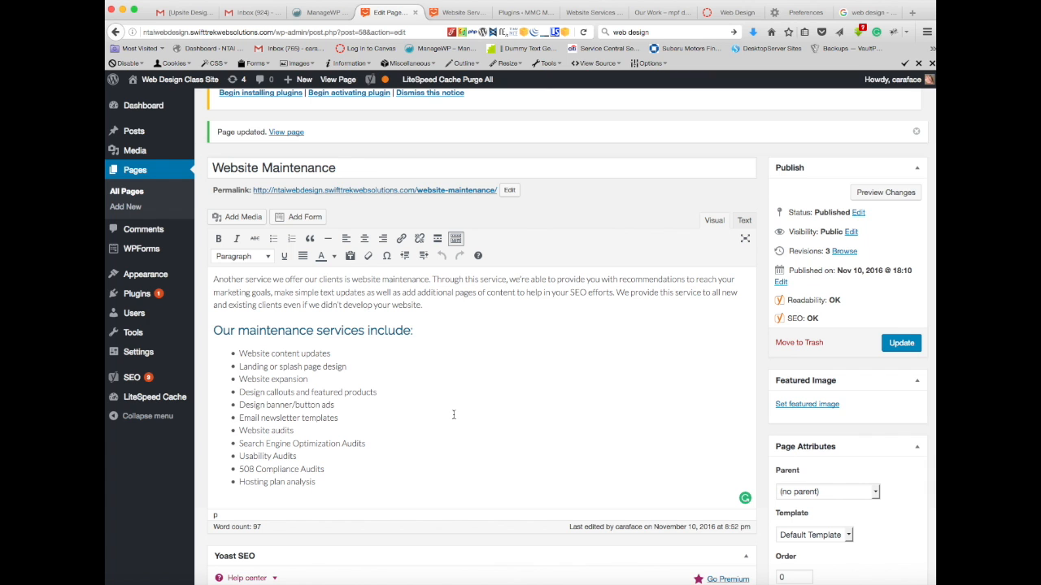
pyautogui.scroll(-5, 454, 415)
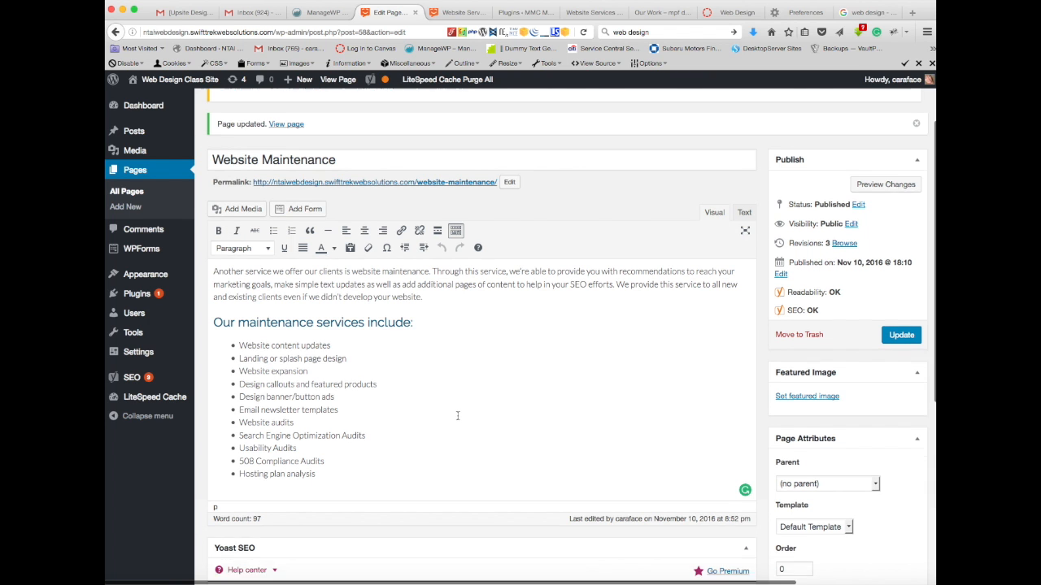
pyautogui.scroll(-3, 458, 421)
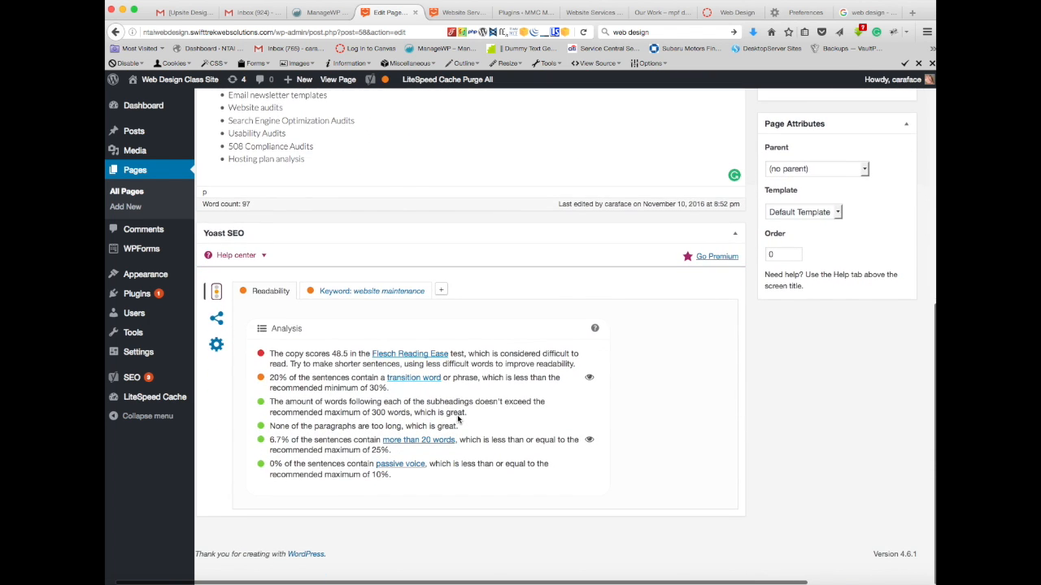
pyautogui.scroll(9, 457, 420)
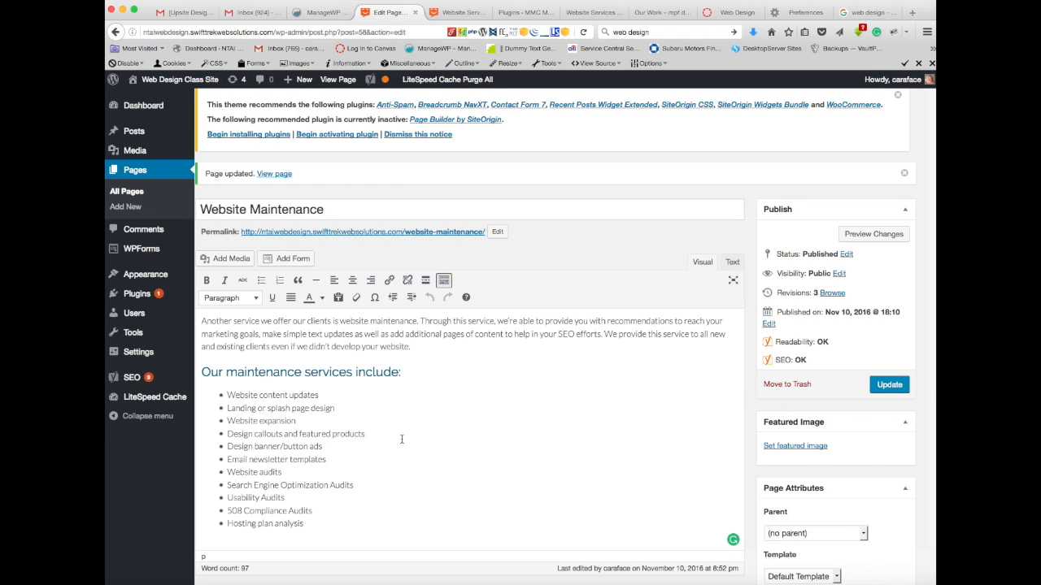
pyautogui.click(888, 385)
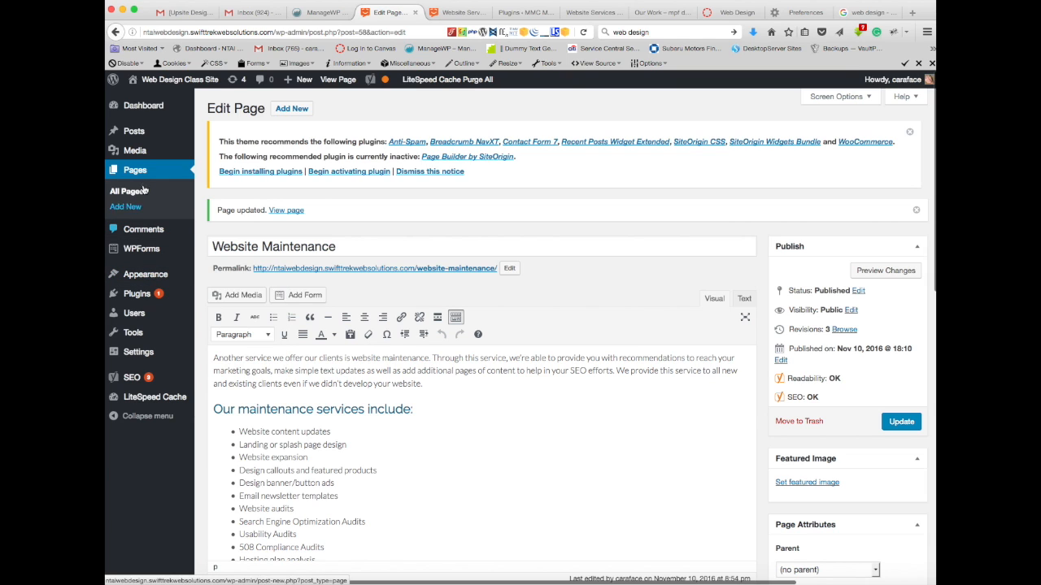
# Step: List all pages, compare the SEO and readability ratings of Website Maintenance and Website Services, and reopen Website Maintenance for editing
pyautogui.click(133, 194)
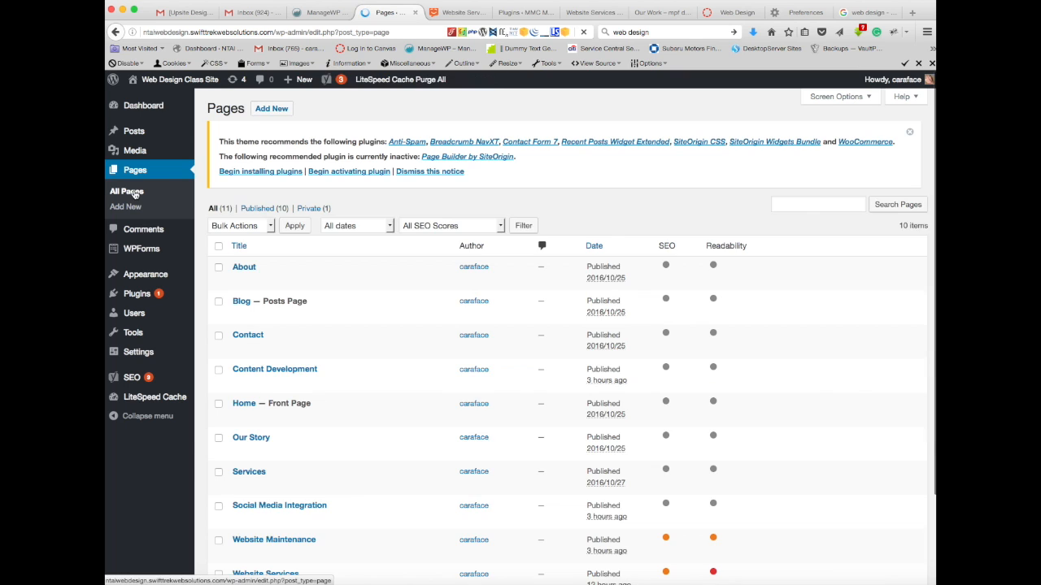
pyautogui.scroll(-3, 485, 402)
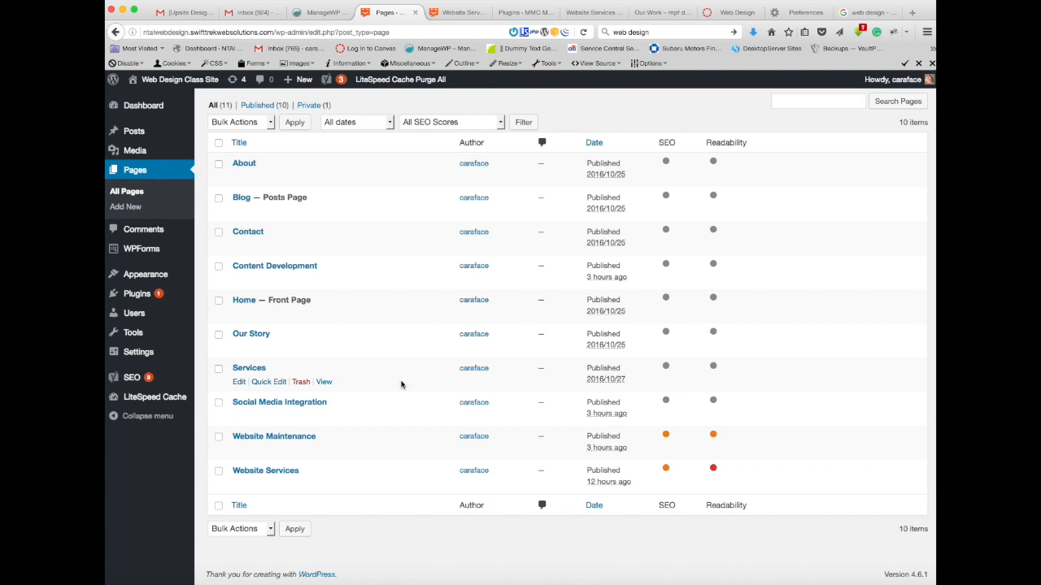
pyautogui.scroll(3, 395, 380)
pyautogui.scroll(-3, 395, 380)
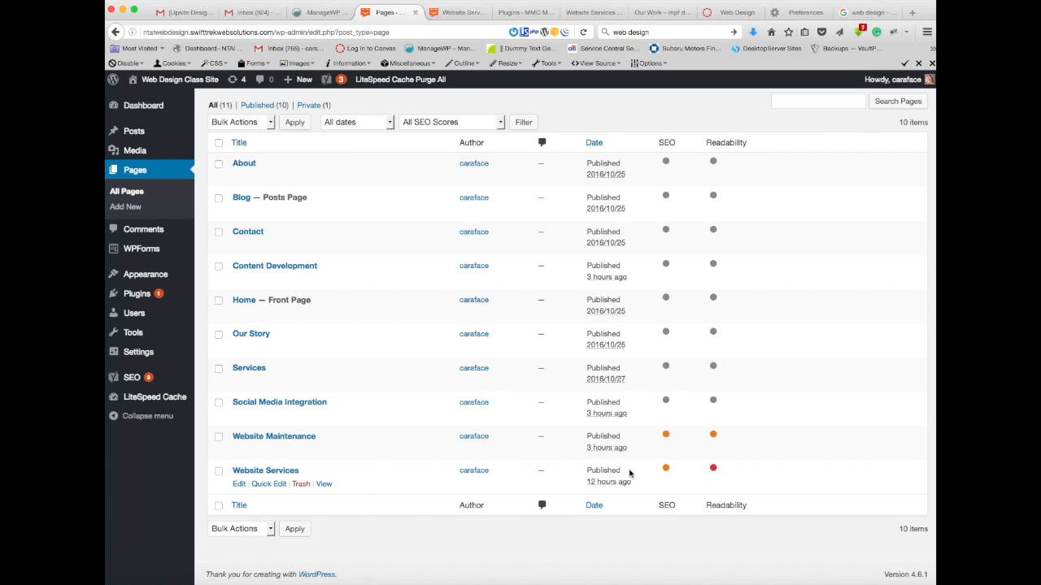
pyautogui.moveTo(667, 473)
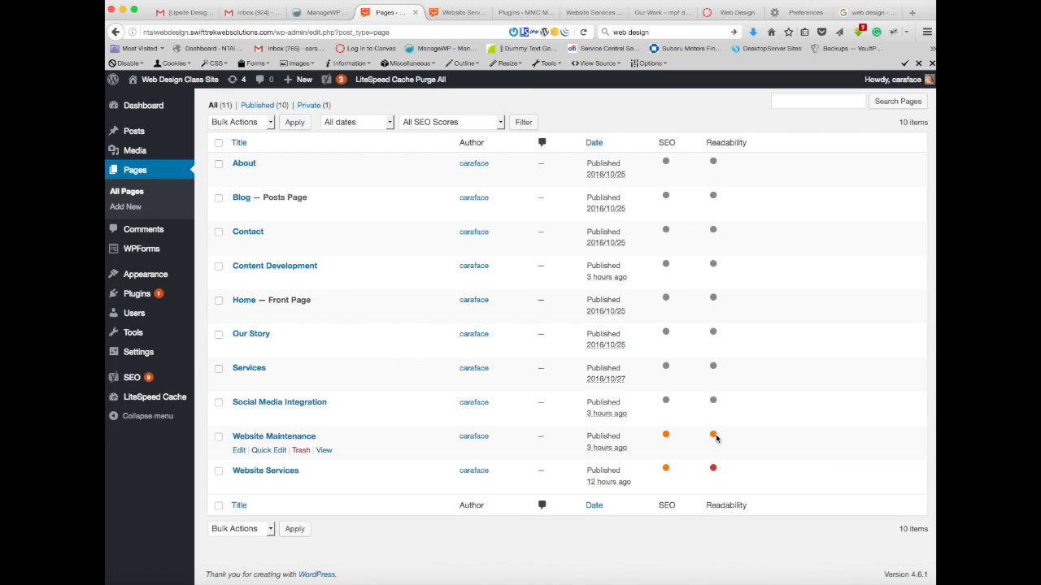
pyautogui.moveTo(667, 436)
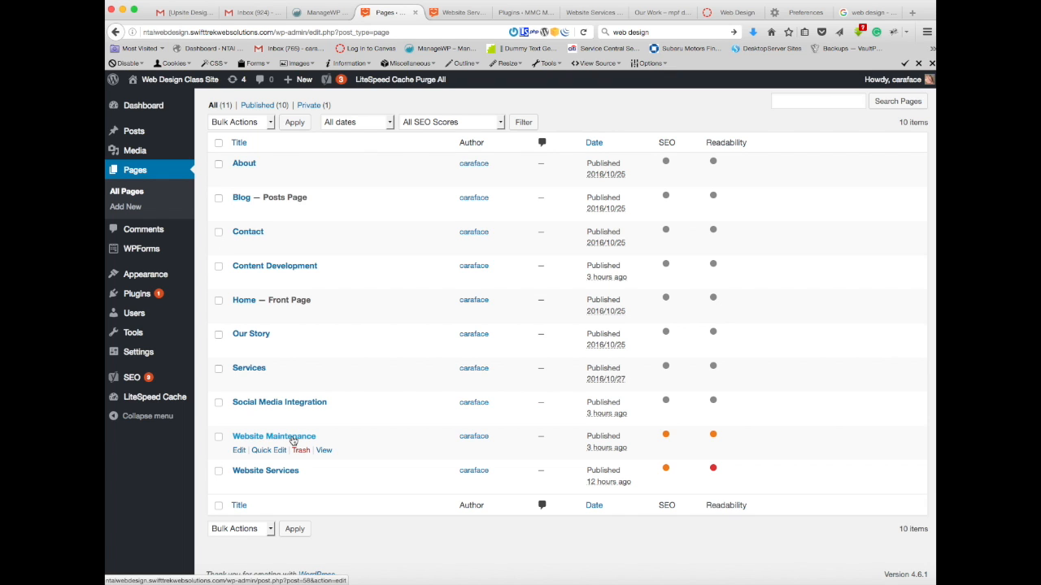
pyautogui.click(293, 439)
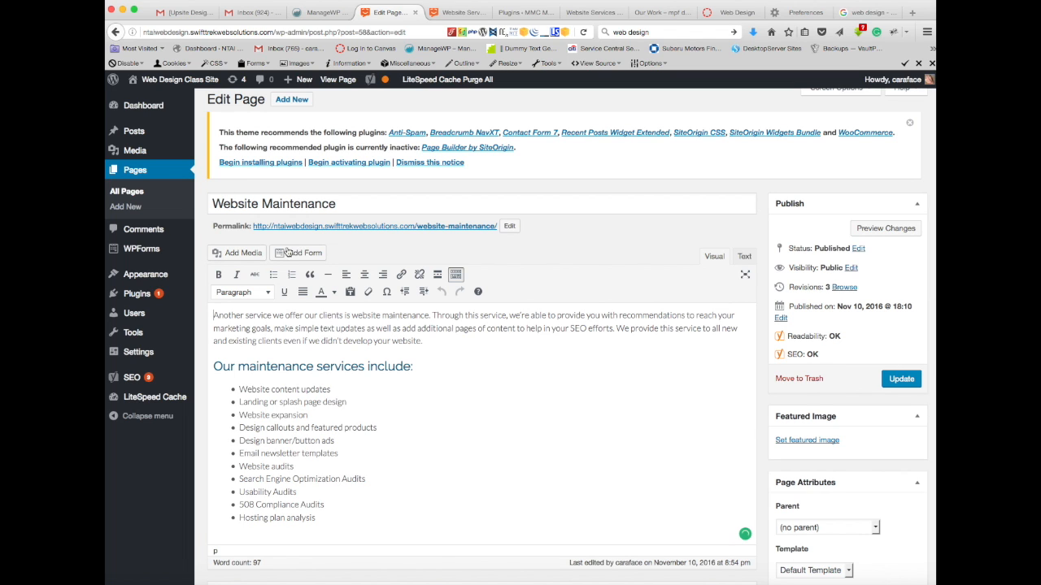
# Step: Insert the cropped Swift Trek logo from the media library before the first paragraph and center it
pyautogui.click(239, 255)
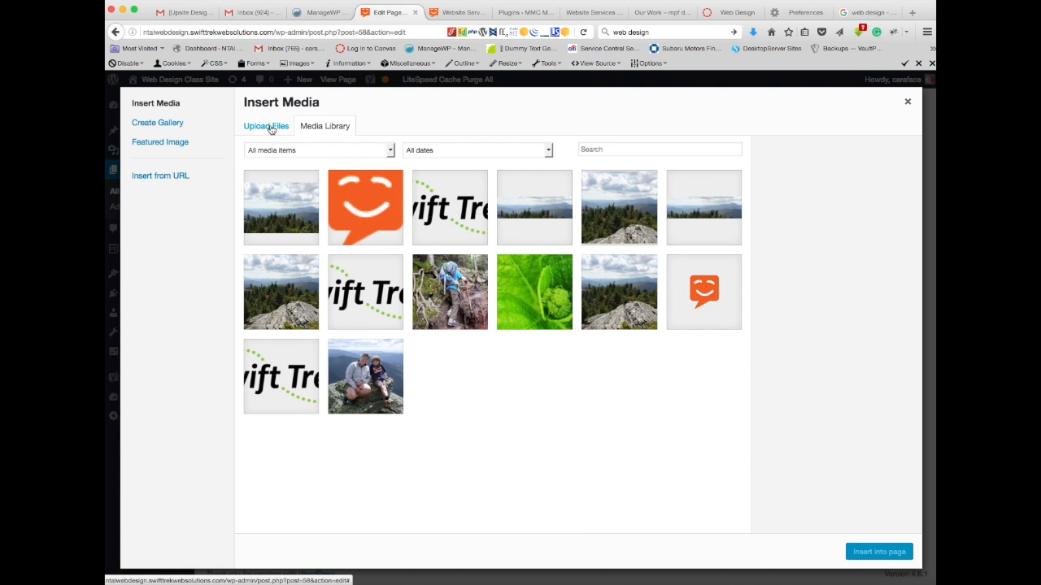
pyautogui.click(375, 299)
pyautogui.click(881, 553)
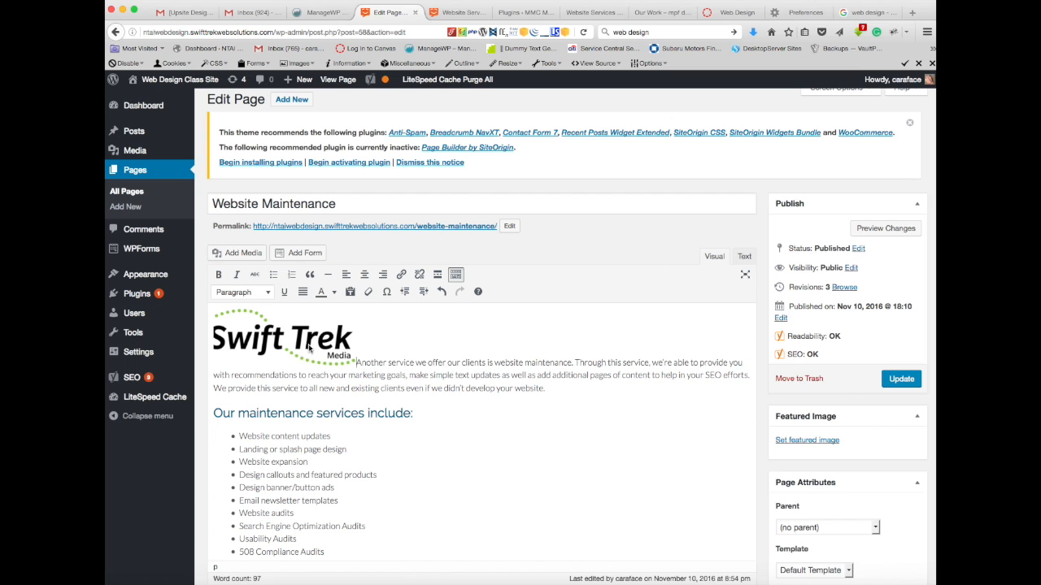
pyautogui.click(314, 348)
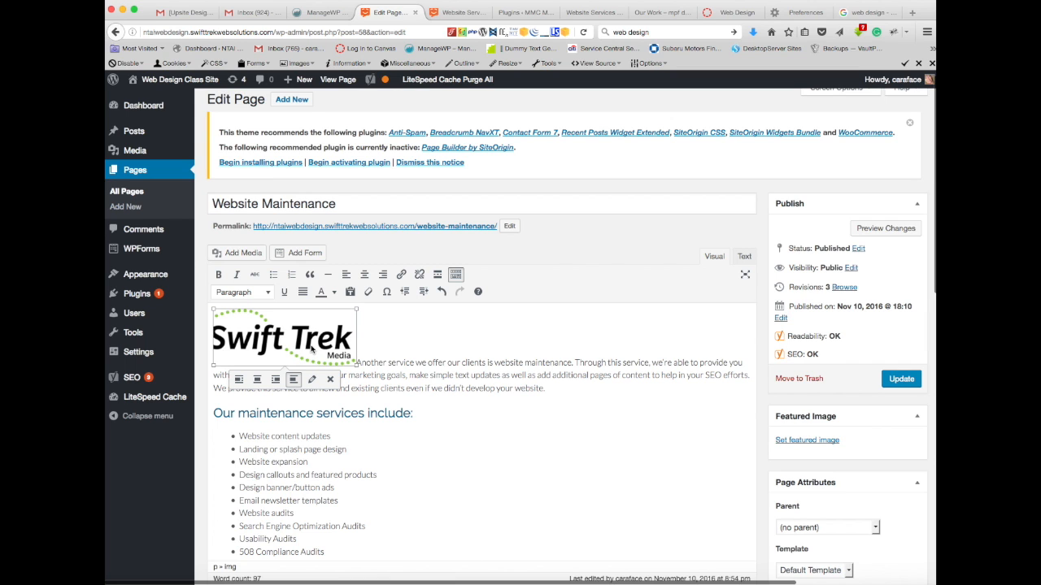
pyautogui.click(257, 379)
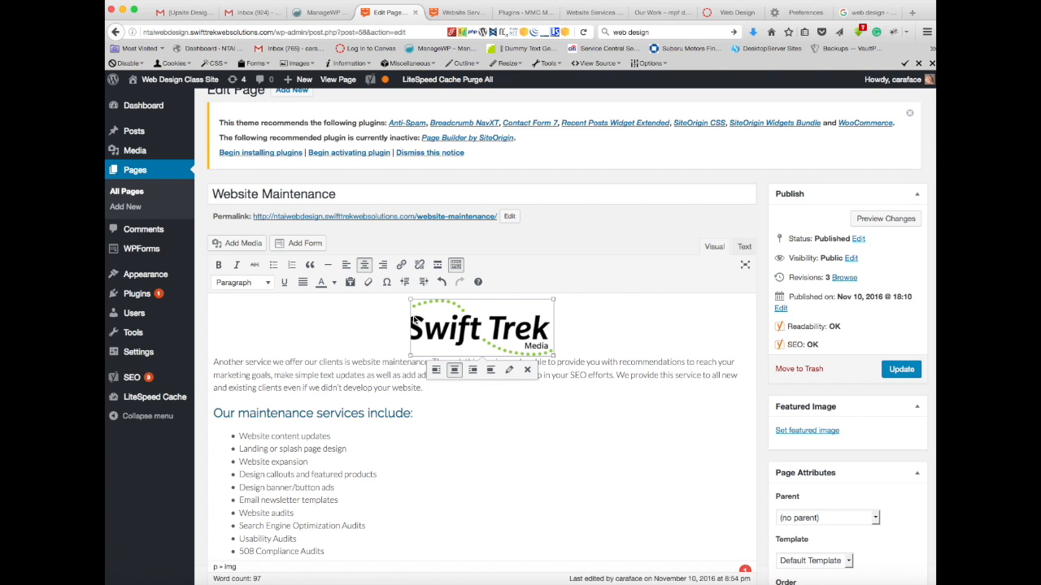
# Step: Check the keyword analysis for image findings and inspect the logo's alternative text and advanced image options
pyautogui.click(646, 406)
pyautogui.scroll(-10, 646, 407)
pyautogui.scroll(-5, 645, 410)
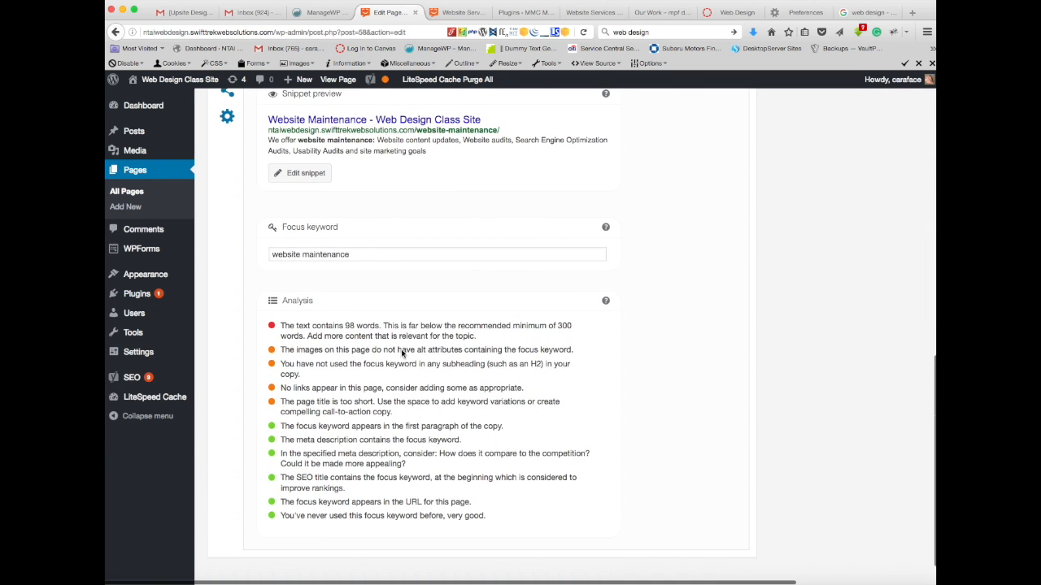
pyautogui.scroll(15, 398, 352)
pyautogui.click(476, 342)
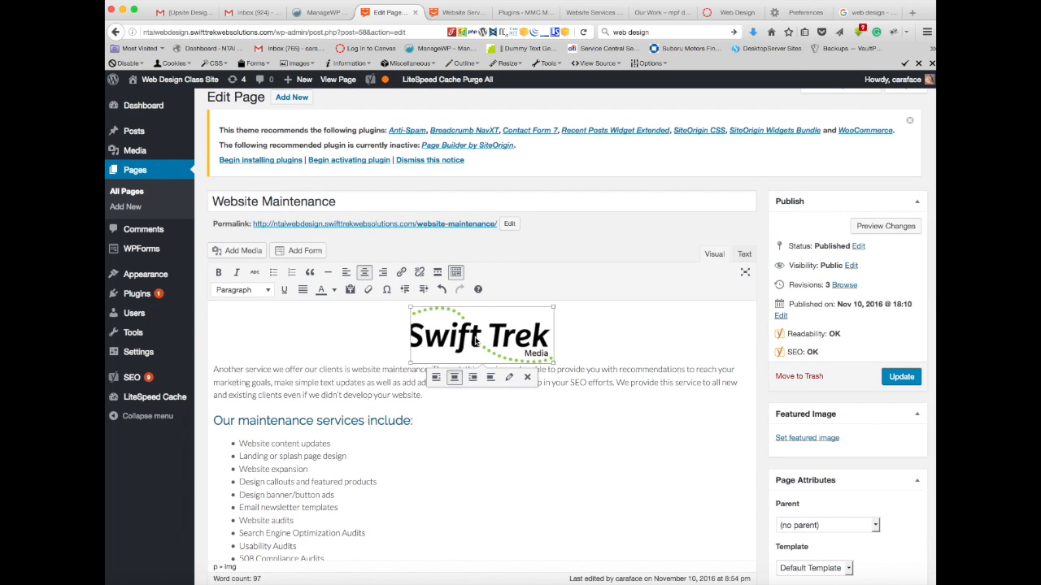
pyautogui.click(508, 378)
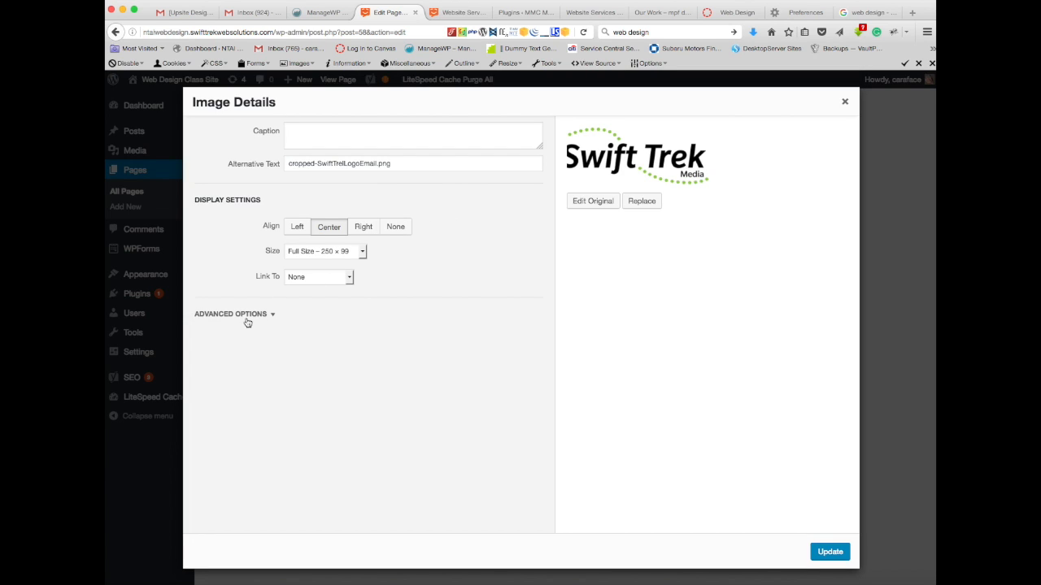
pyautogui.click(273, 314)
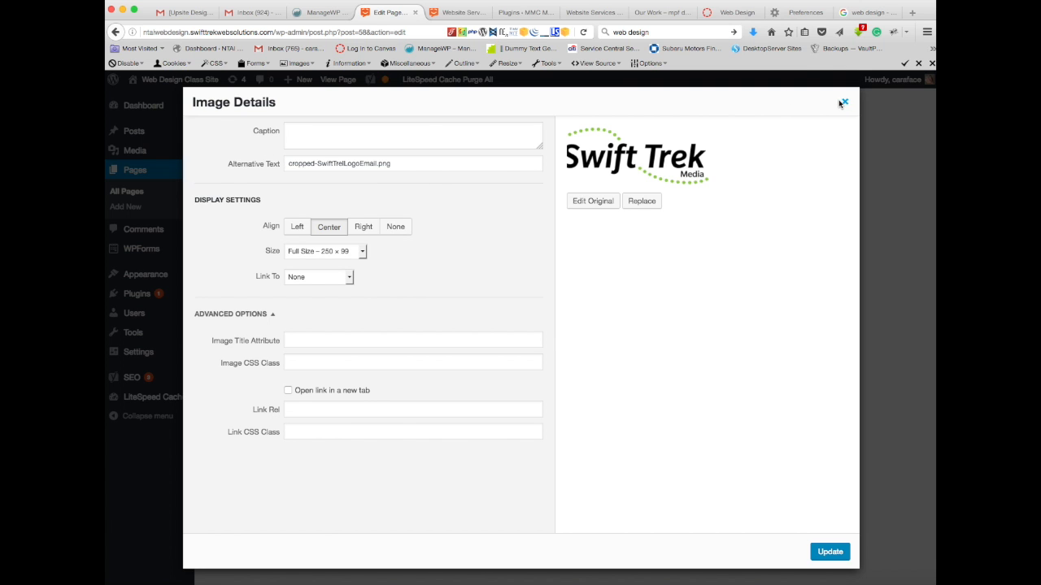
pyautogui.click(842, 102)
# Step: Replace the selected logo with SwiftTrelLogoEmail.png from the media library, giving it alt text, and center it above the paragraph
pyautogui.click(239, 251)
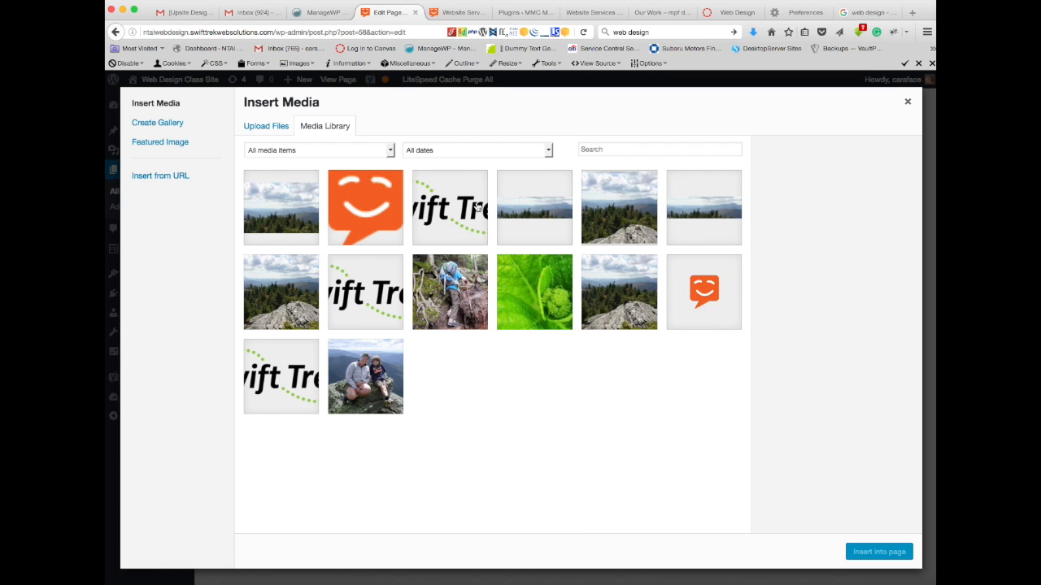
pyautogui.click(299, 368)
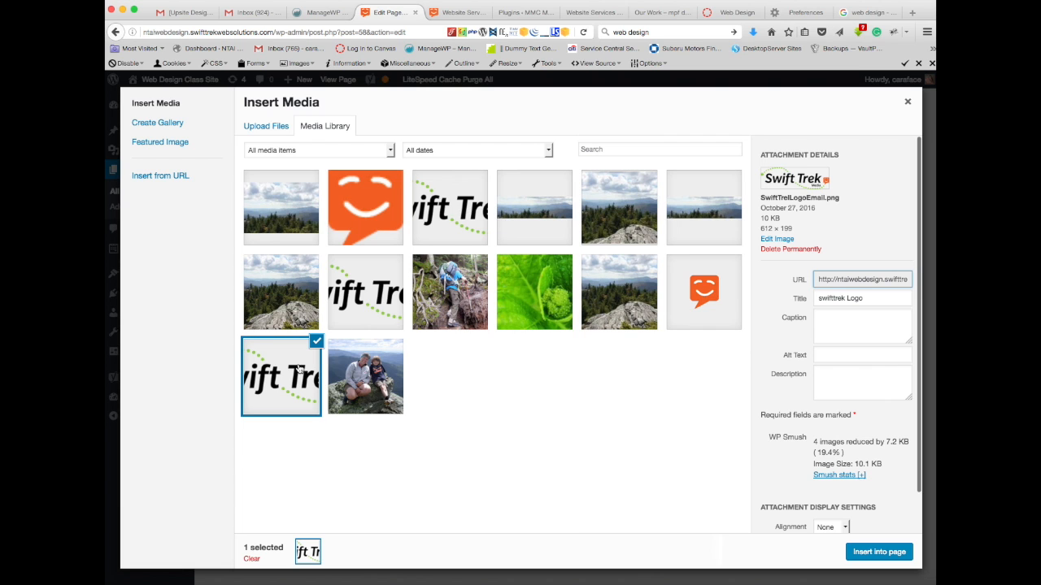
pyautogui.scroll(-1, 792, 359)
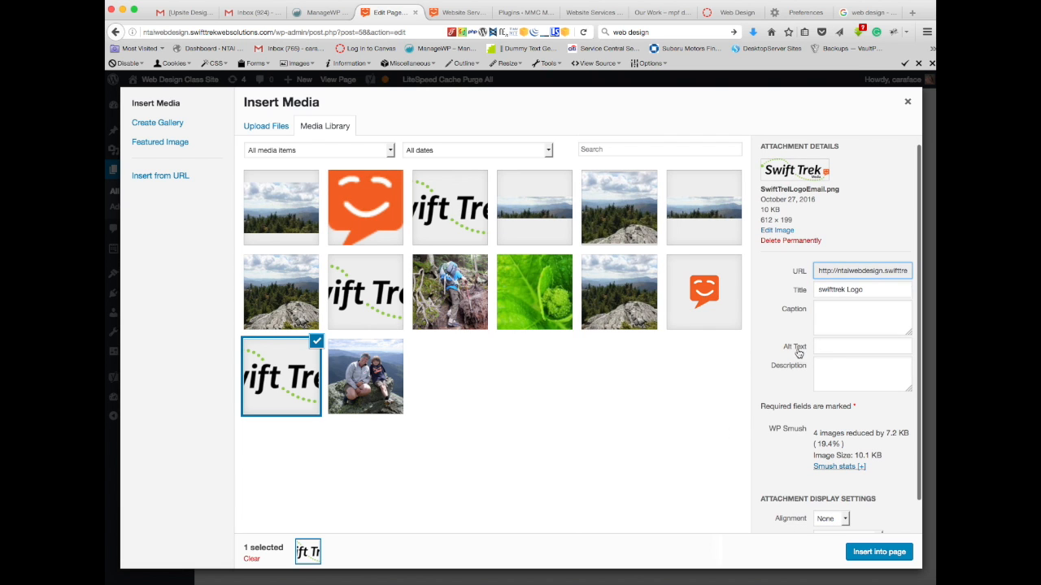
pyautogui.click(831, 348)
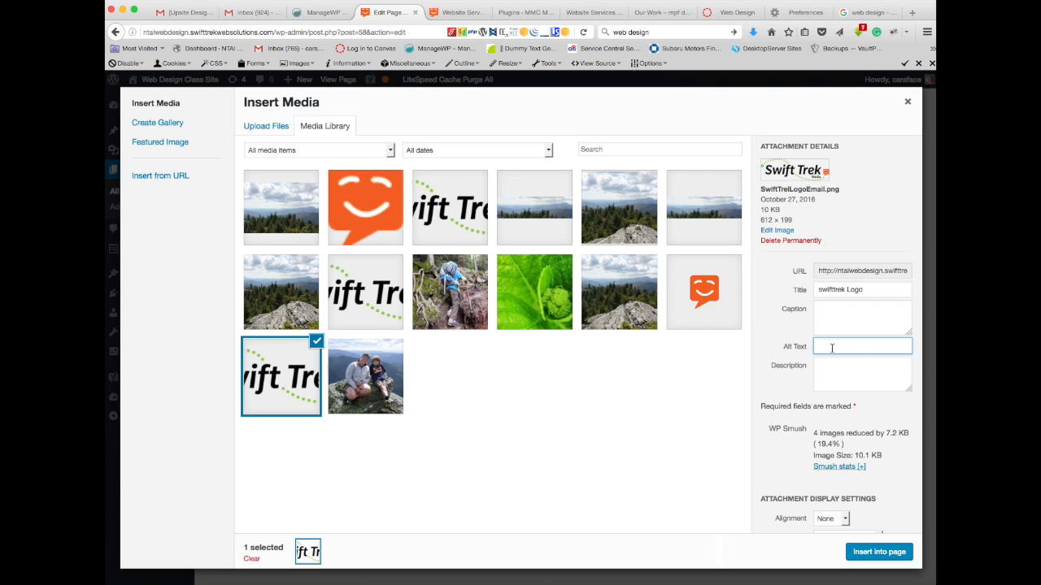
pyautogui.write('Swo')
pyautogui.click(874, 553)
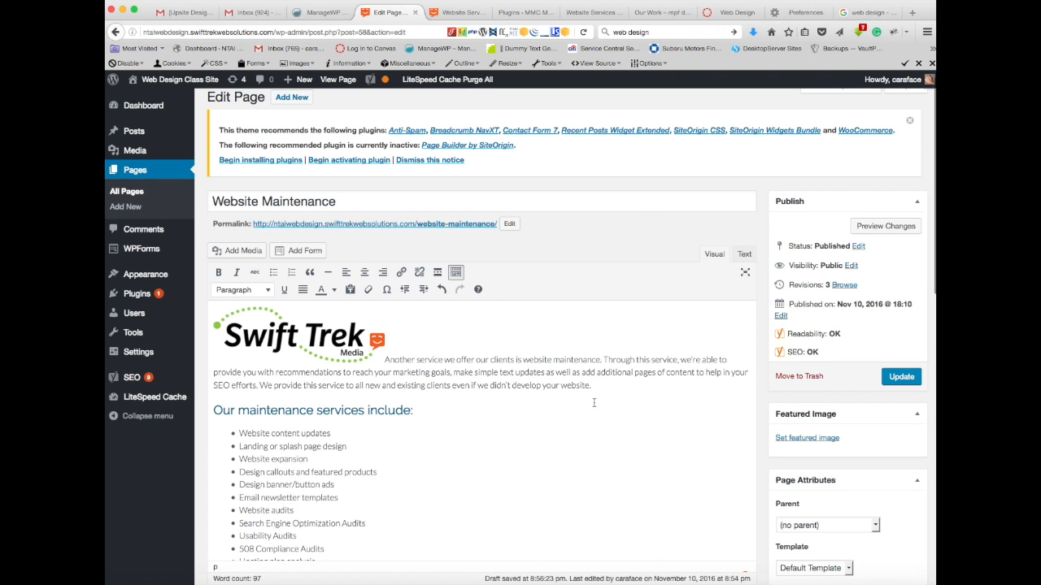
pyautogui.click(327, 346)
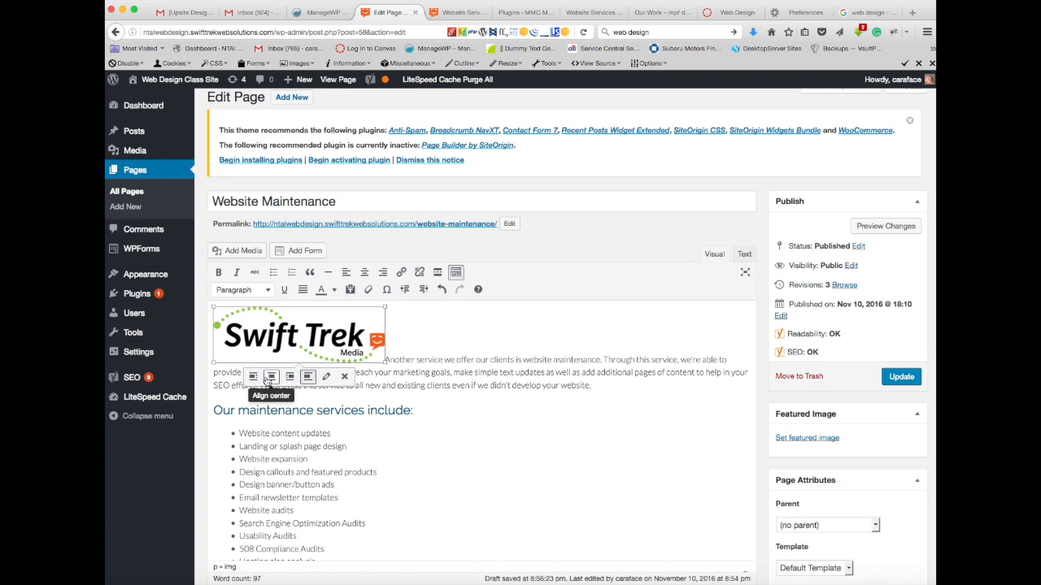
pyautogui.click(272, 377)
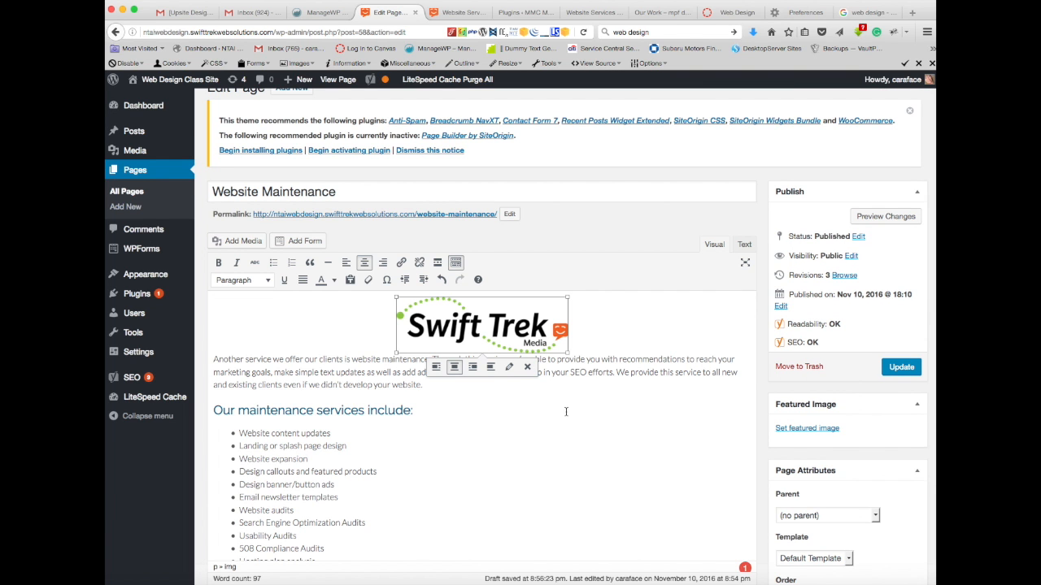
# Step: Split off the sentence "Another service we offer our clients is website maintenance." and format it as Heading 2, following the keyword analysis
pyautogui.scroll(-10, 566, 412)
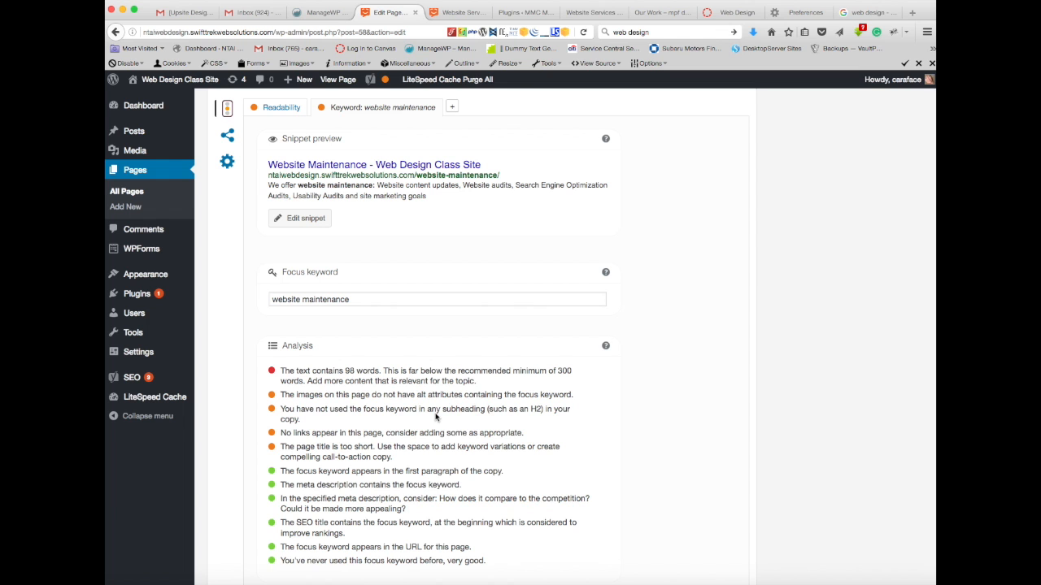
pyautogui.scroll(10, 494, 417)
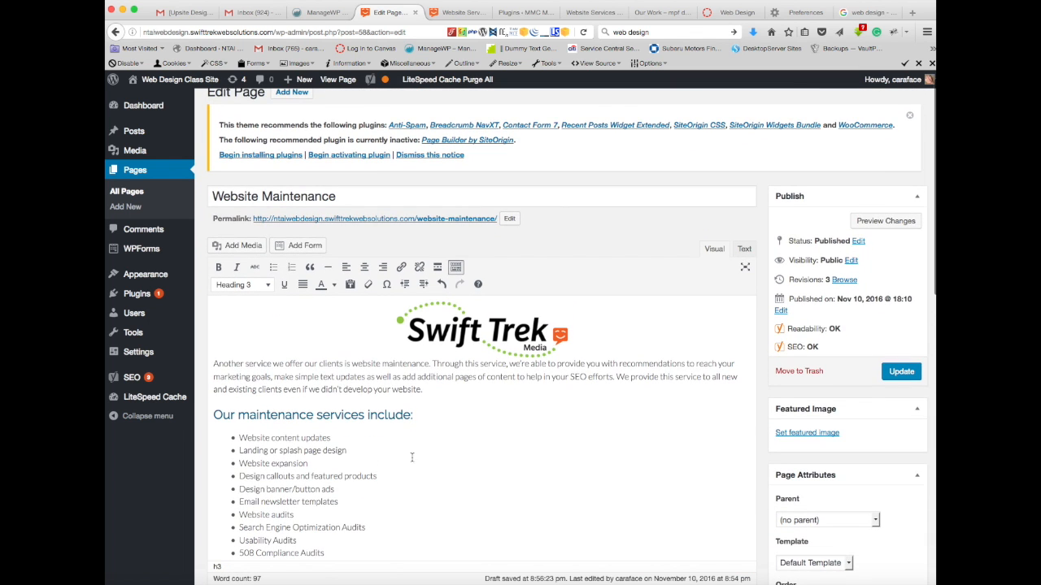
pyautogui.scroll(-1, 415, 458)
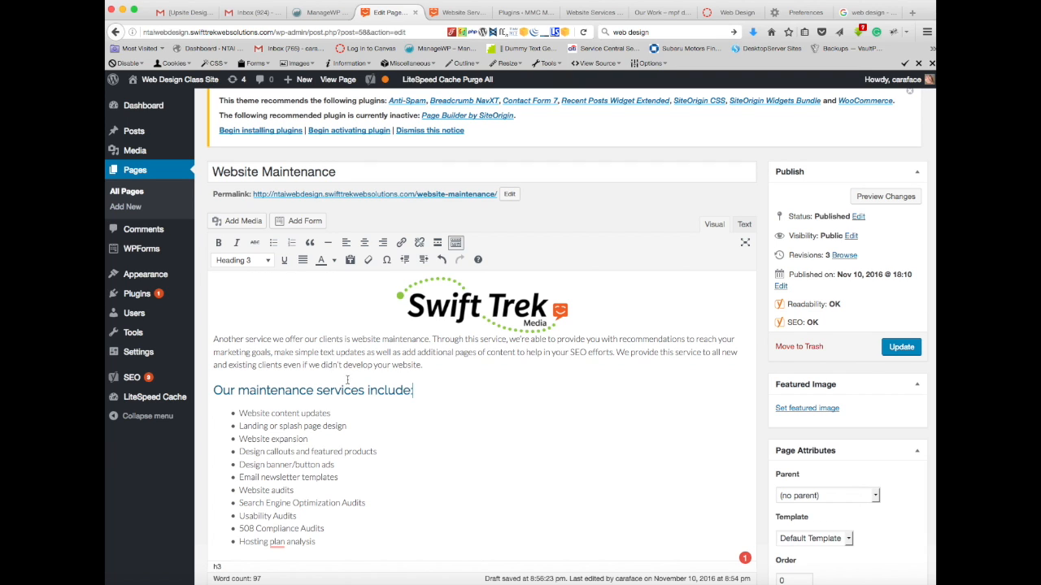
pyautogui.click(214, 340)
pyautogui.click(433, 340)
pyautogui.press('Return')
pyautogui.moveTo(432, 326); pyautogui.dragTo(185, 322)
pyautogui.click(268, 250)
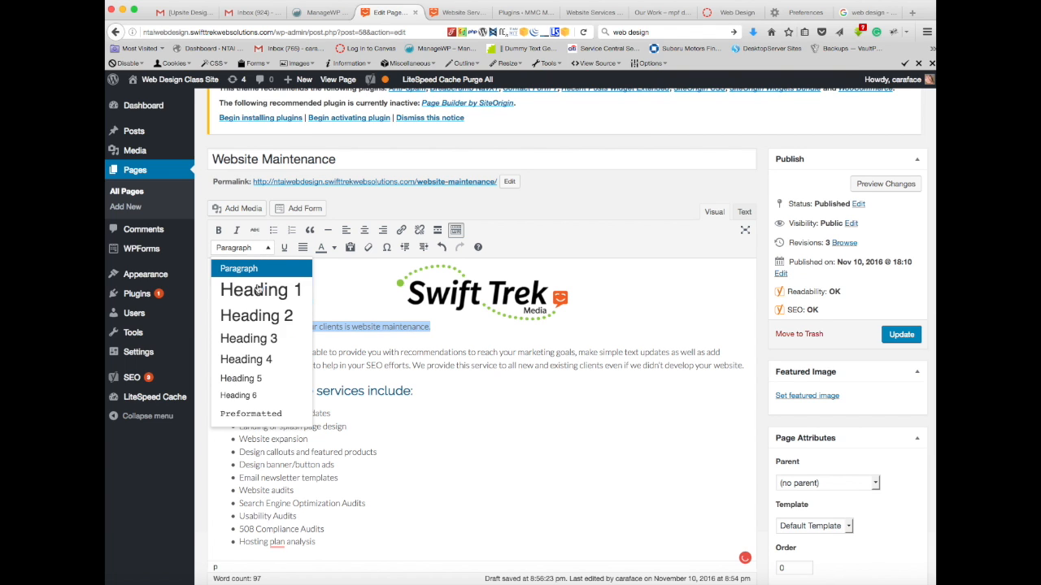
pyautogui.click(260, 315)
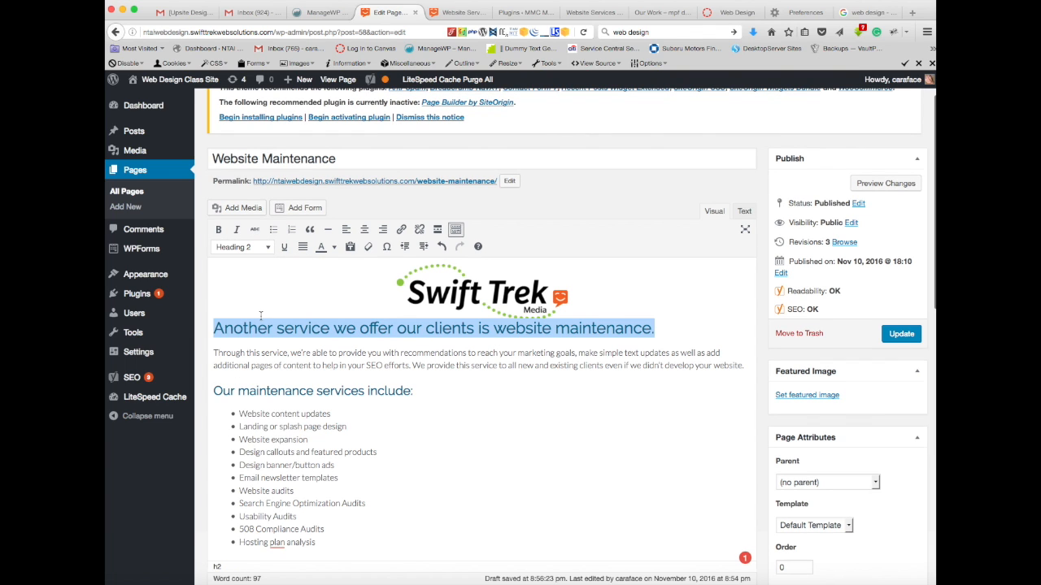
# Step: Align the Swift Trek logo left so the heading and paragraph wrap beside it
pyautogui.click(483, 291)
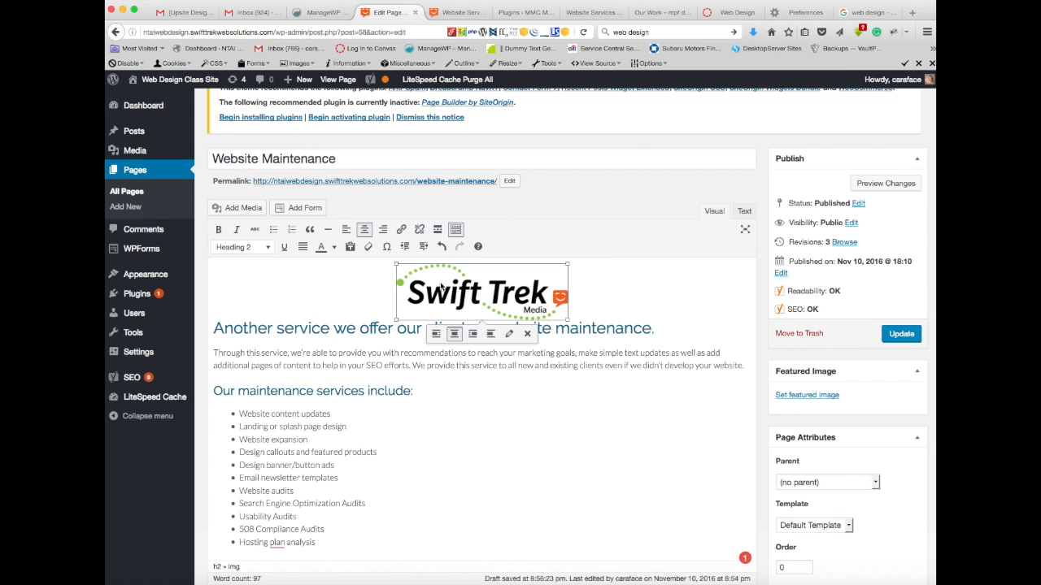
pyautogui.click(436, 335)
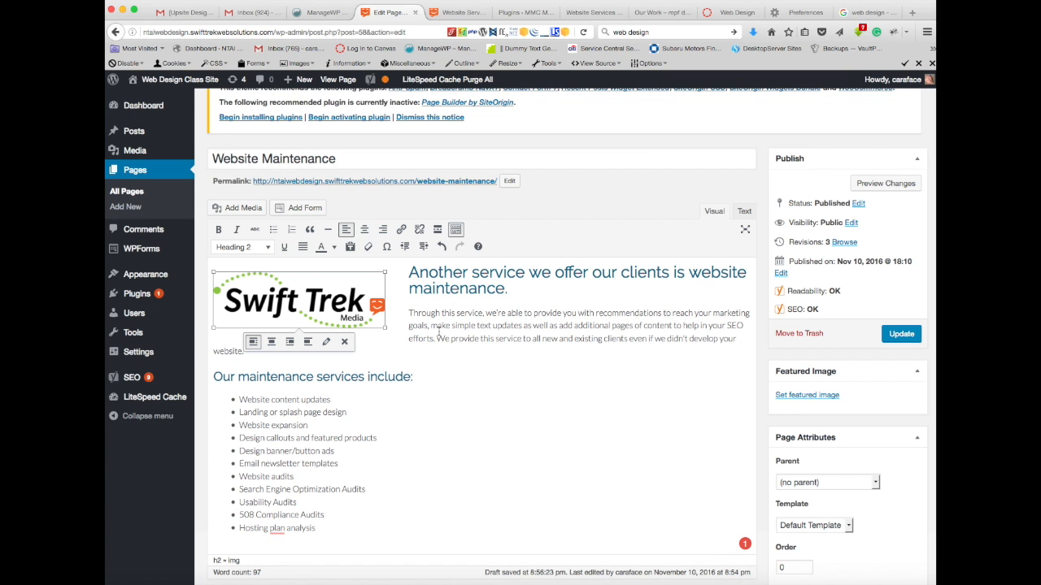
pyautogui.click(490, 371)
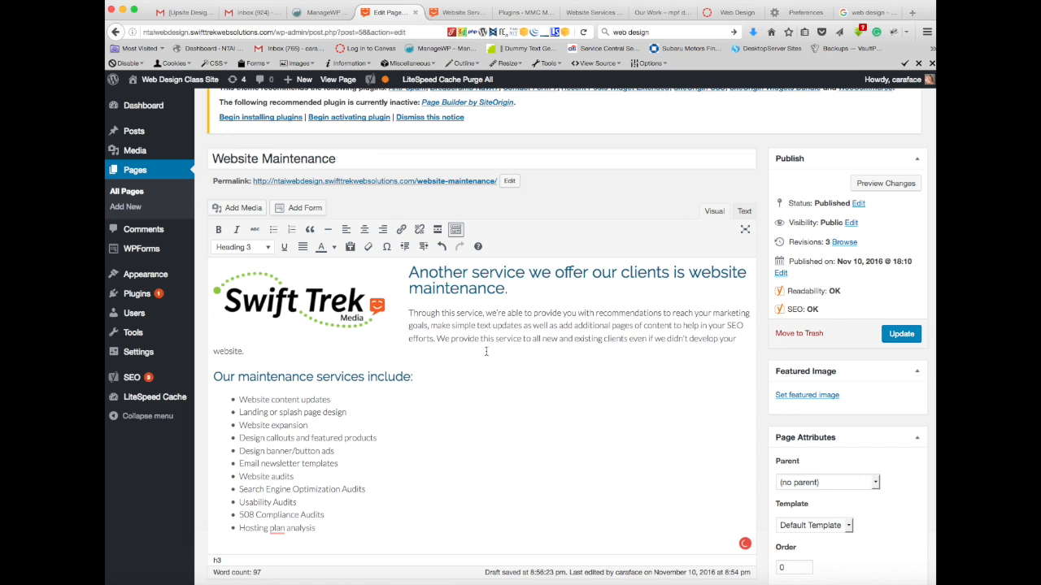
# Step: Review the keyword analysis for "website maintenance" against the page's first paragraph, headings and available heading levels
pyautogui.scroll(-10, 488, 362)
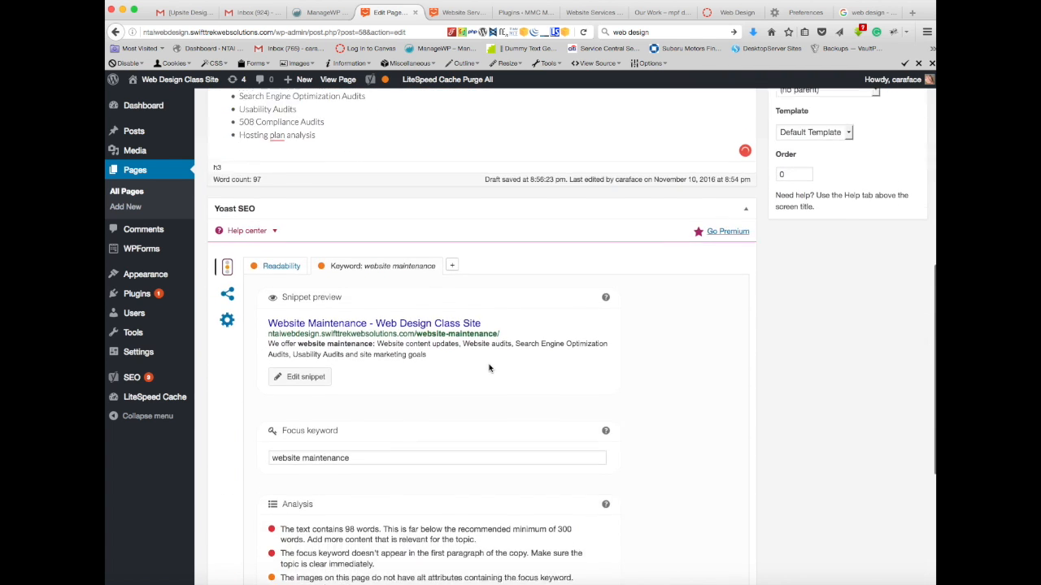
pyautogui.scroll(-4, 489, 368)
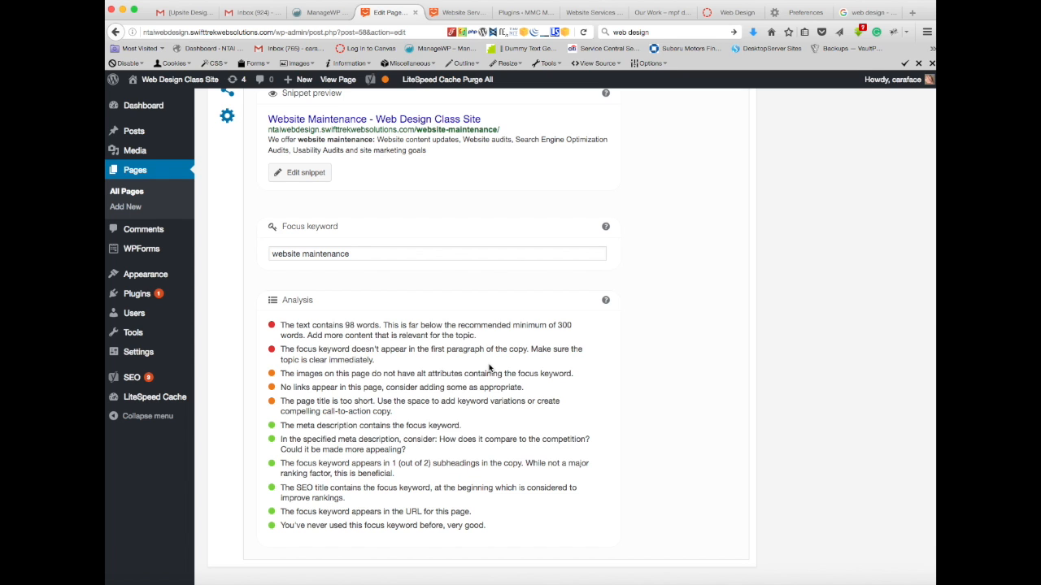
pyautogui.scroll(10, 489, 369)
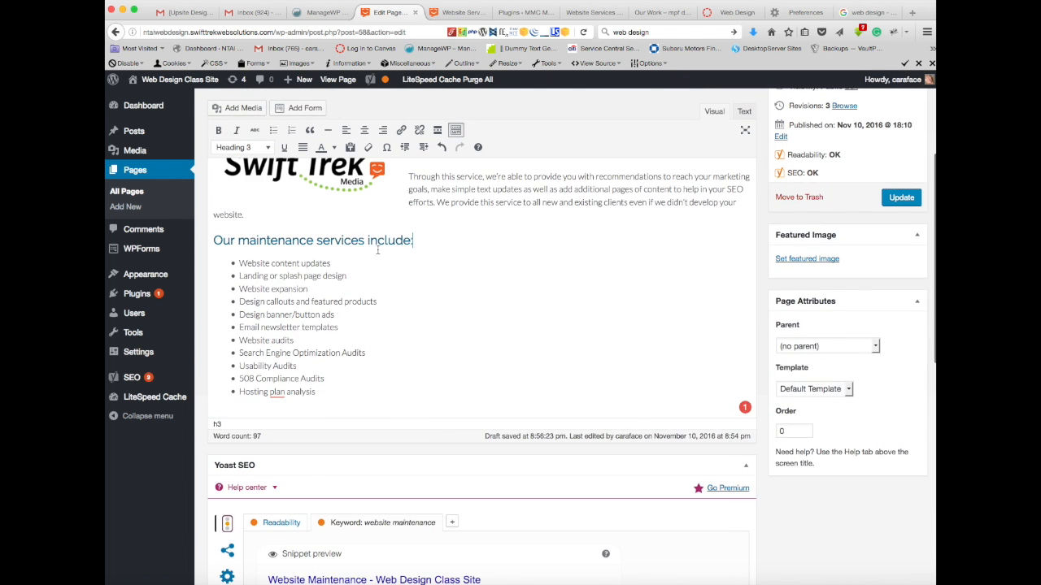
pyautogui.click(267, 149)
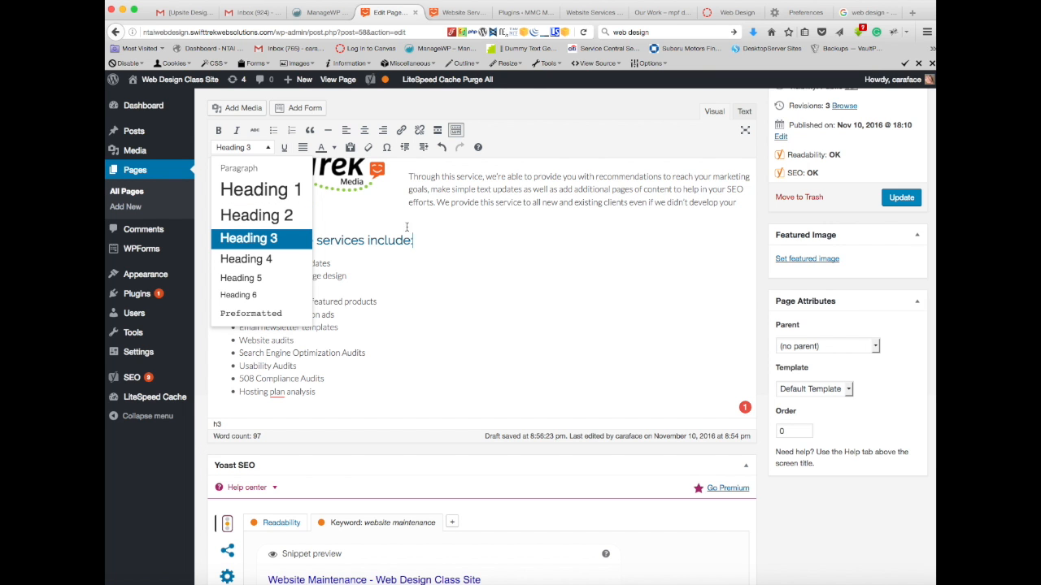
pyautogui.scroll(-6, 467, 341)
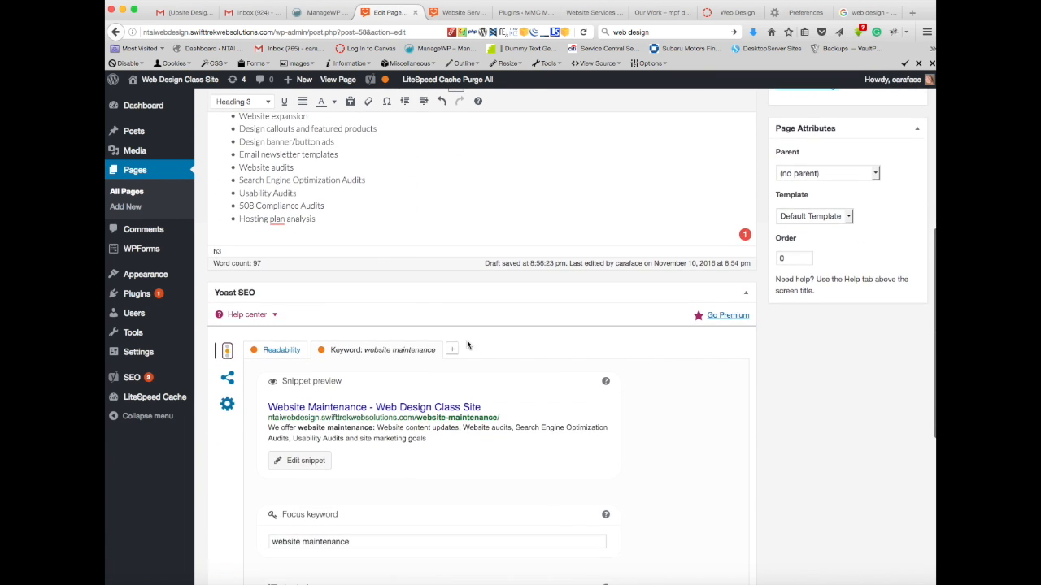
pyautogui.scroll(-5, 468, 346)
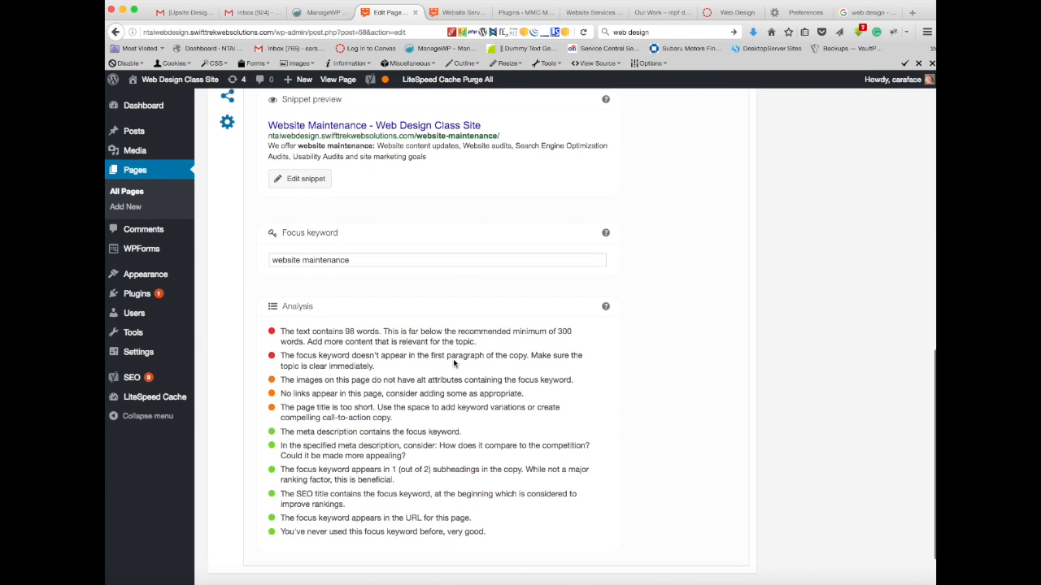
pyautogui.scroll(11, 477, 364)
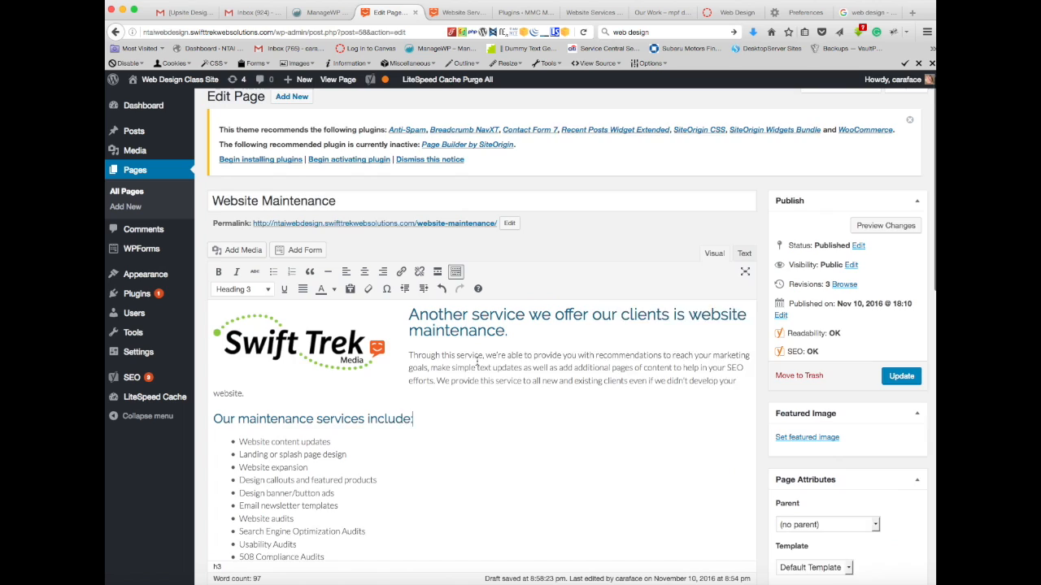
pyautogui.scroll(-10, 477, 364)
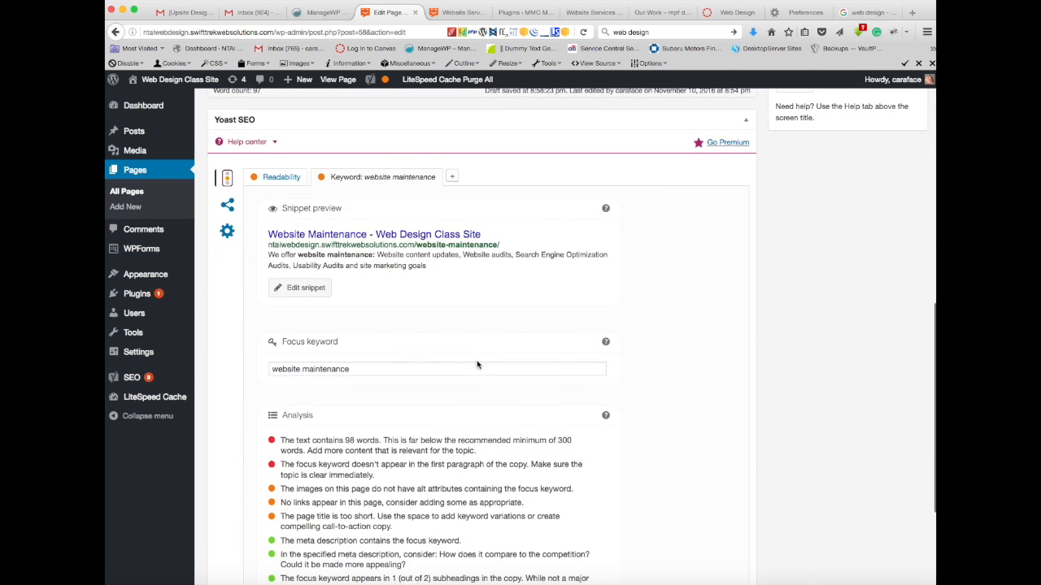
pyautogui.scroll(5, 477, 361)
pyautogui.scroll(6, 477, 361)
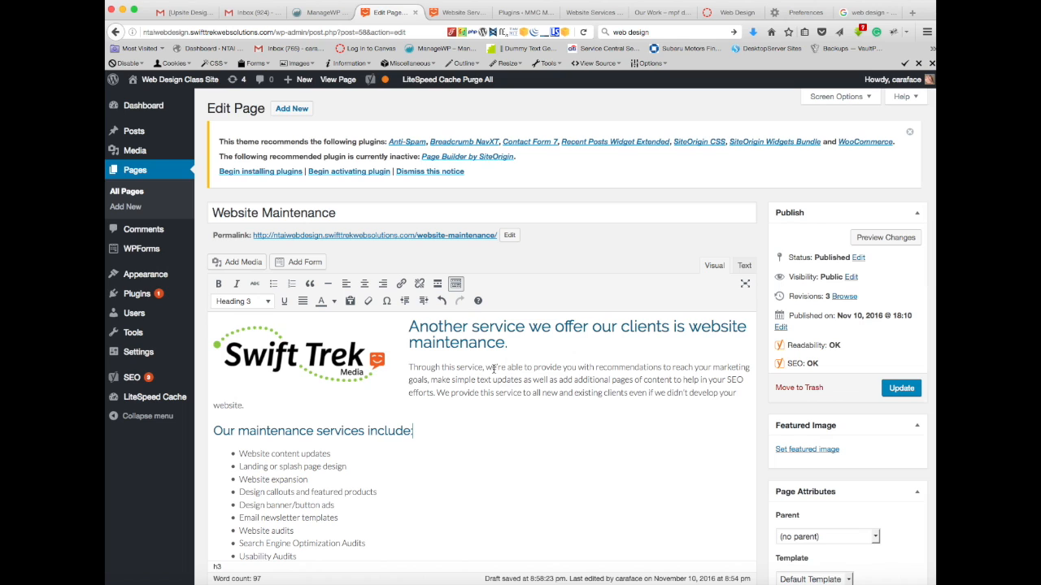
# Step: Replace "recommendations" with "website maintenance" in the first paragraph's opening sentence, keeping a space before "to reach"
pyautogui.click(596, 368)
pyautogui.moveTo(663, 367); pyautogui.dragTo(599, 369)
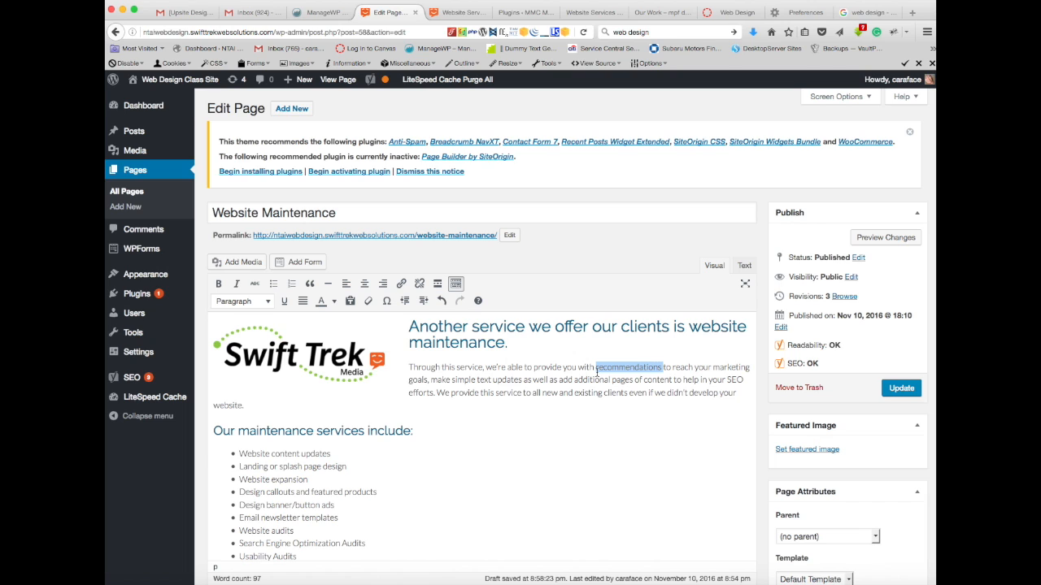
pyautogui.write('webs')
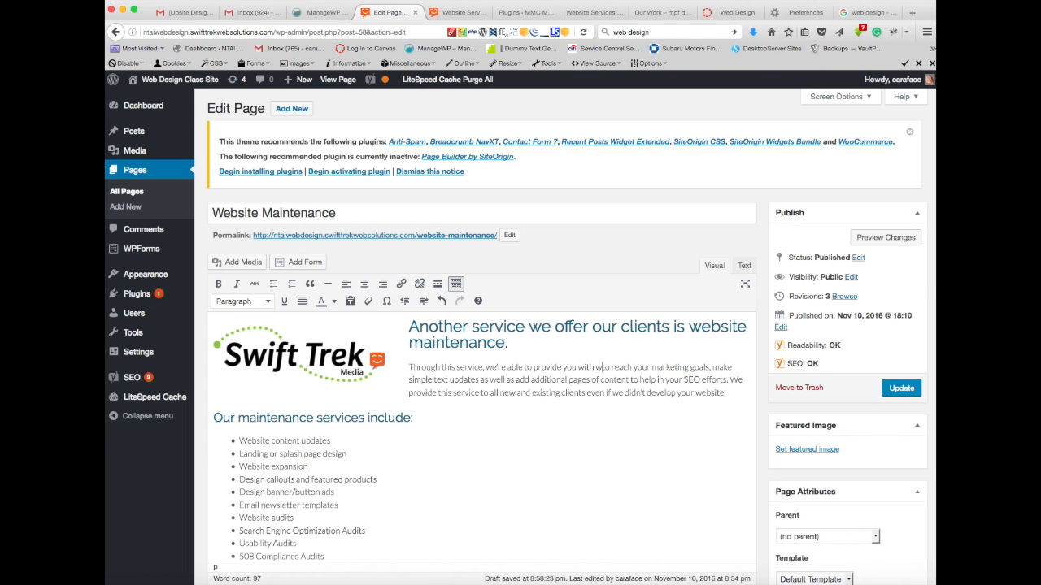
pyautogui.write('ite')
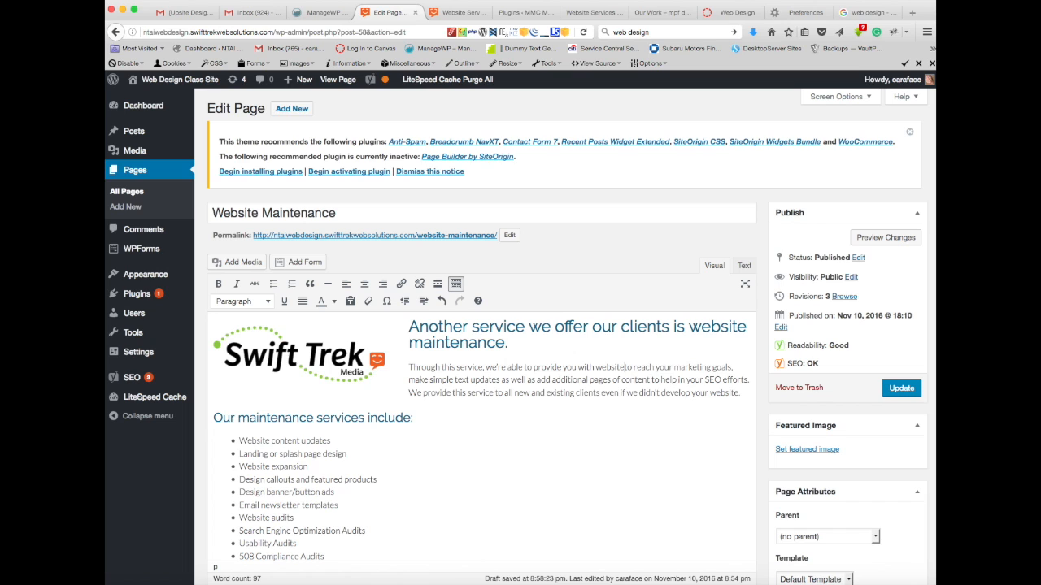
pyautogui.write(' maintai')
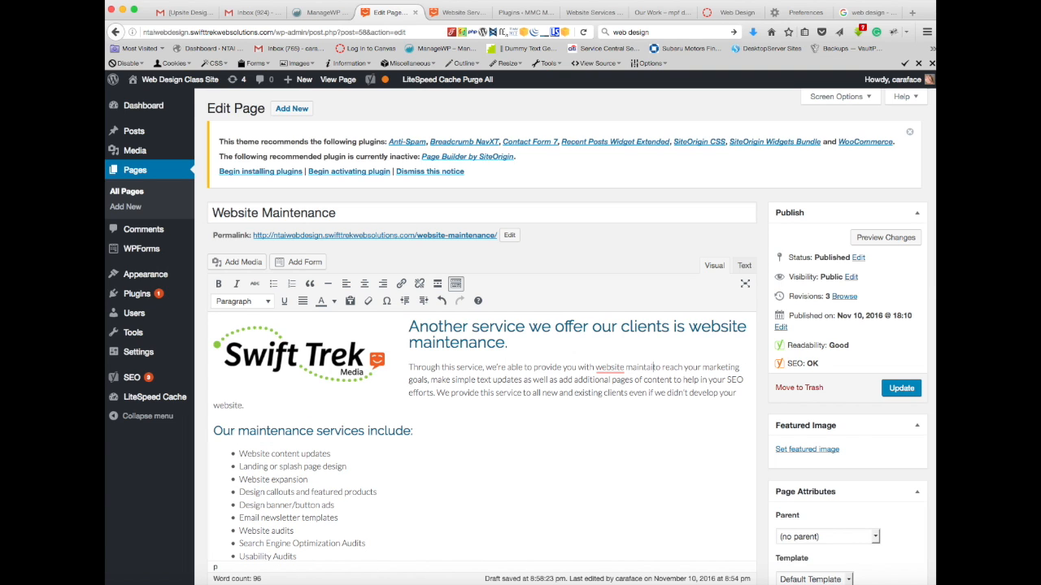
pyautogui.press('BackSpace')
pyautogui.press('BackSpace')
pyautogui.write('enance')
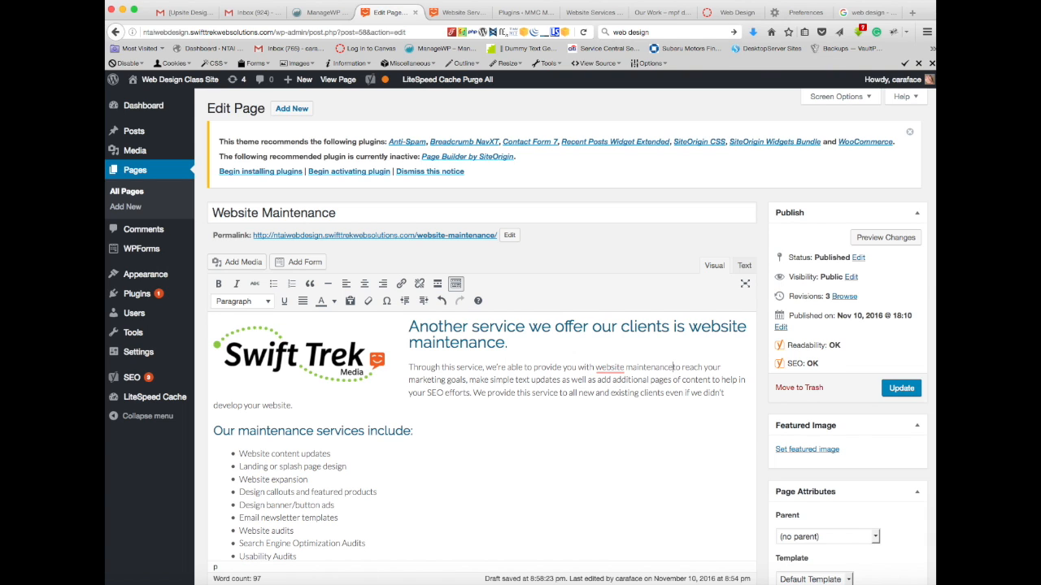
pyautogui.doubleClick(598, 367)
# Step: Recheck the keyword analysis for the edited paragraph and save the Website Maintenance page update
pyautogui.scroll(-15, 564, 414)
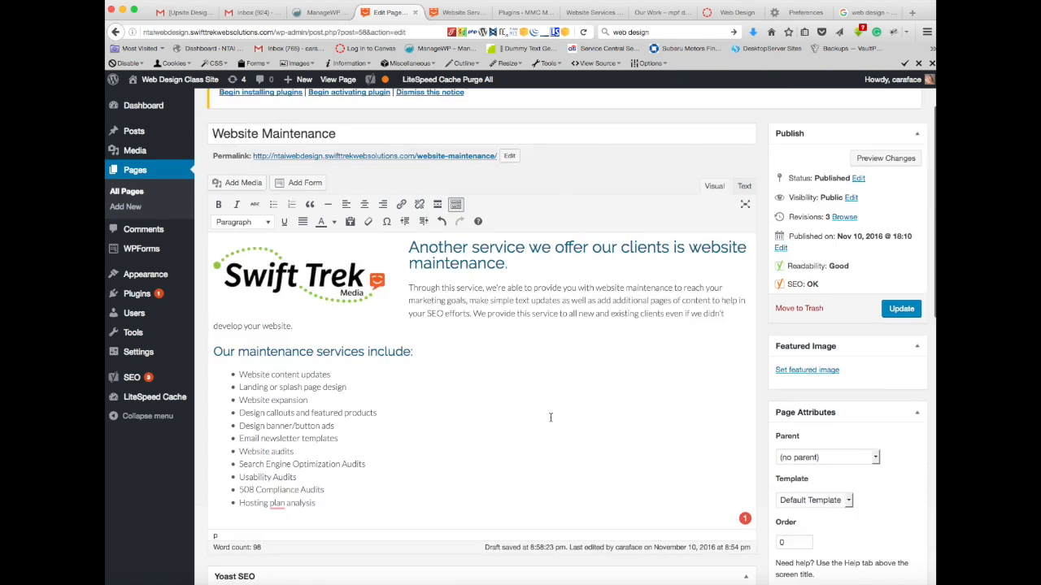
pyautogui.scroll(-1, 551, 422)
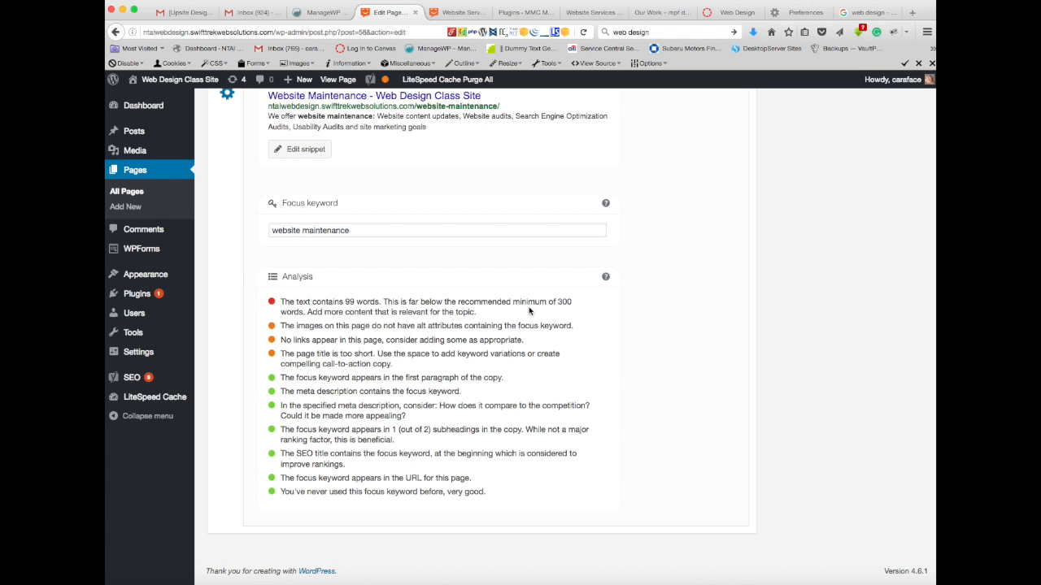
pyautogui.scroll(15, 528, 311)
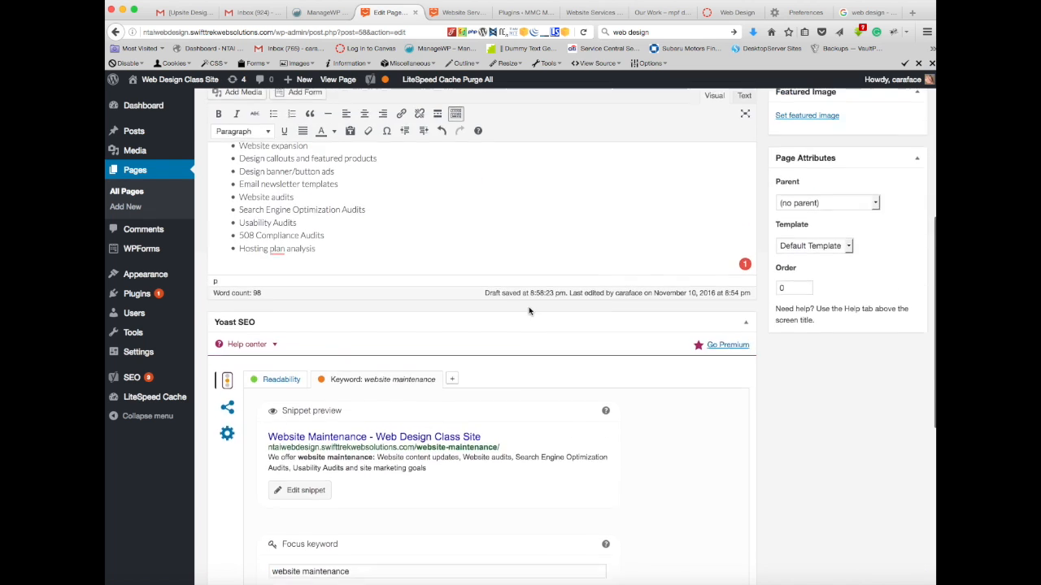
pyautogui.click(901, 387)
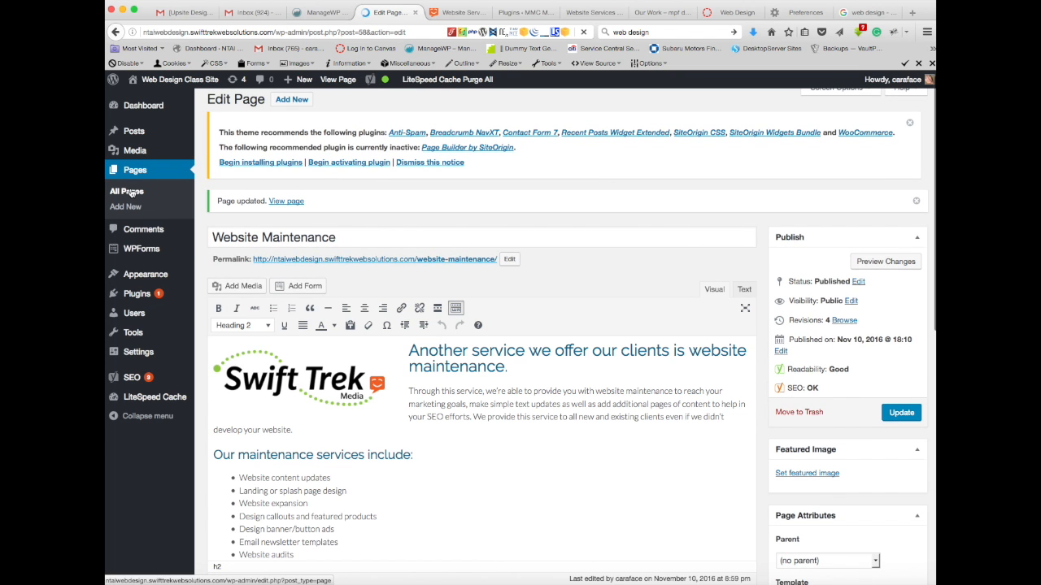
# Step: Open the list of all pages and compare the SEO and readability ratings of Website Maintenance and Website Services
pyautogui.click(130, 192)
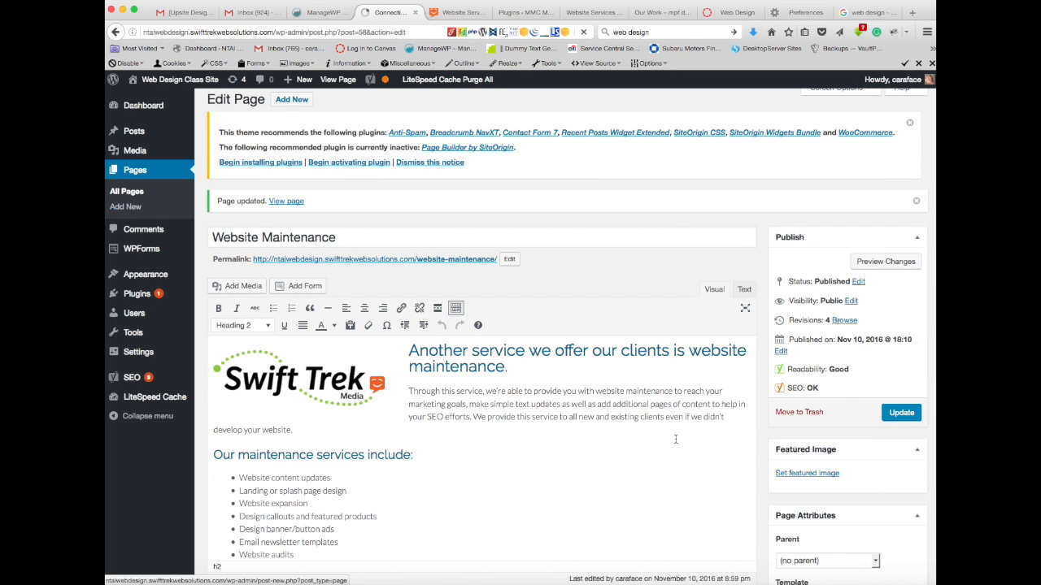
pyautogui.scroll(-3, 537, 386)
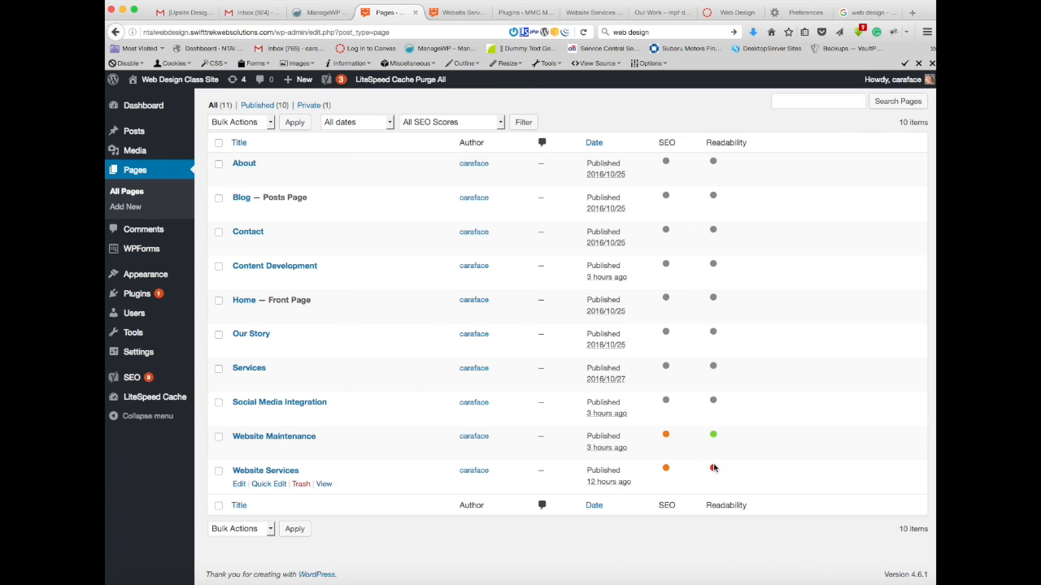
pyautogui.moveTo(668, 439)
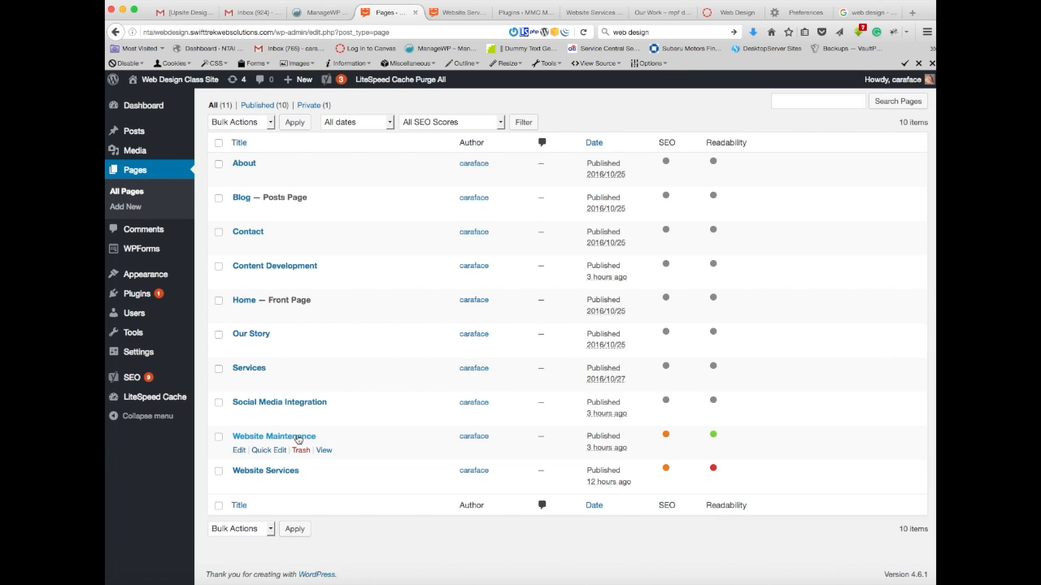
# Step: Reopen the Website Maintenance page for editing and examine its content alongside the remaining Yoast keyword analysis findings
pyautogui.click(298, 438)
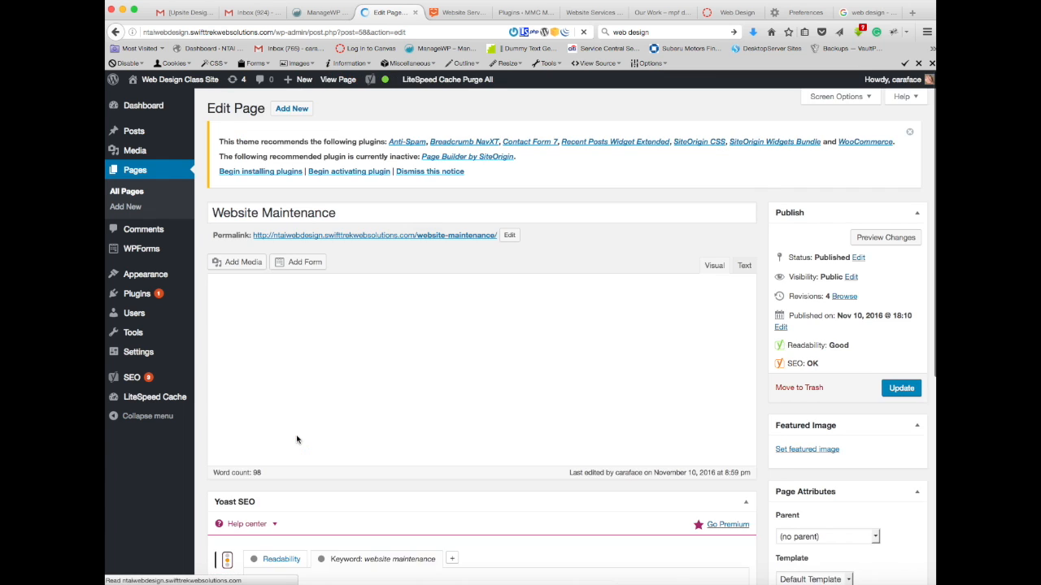
pyautogui.scroll(-2, 513, 400)
pyautogui.scroll(-5, 514, 400)
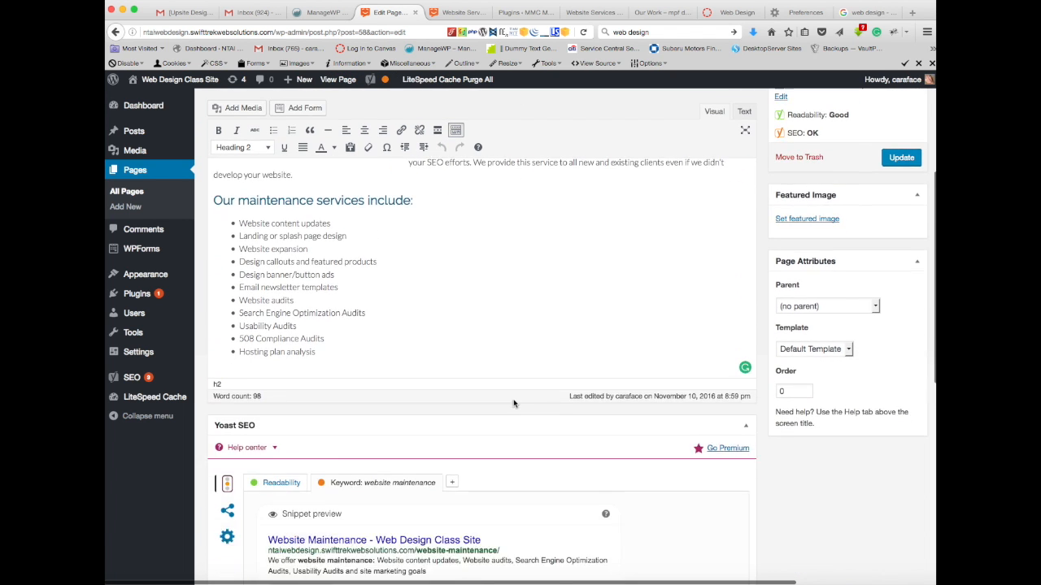
pyautogui.scroll(2, 513, 400)
pyautogui.scroll(3, 513, 400)
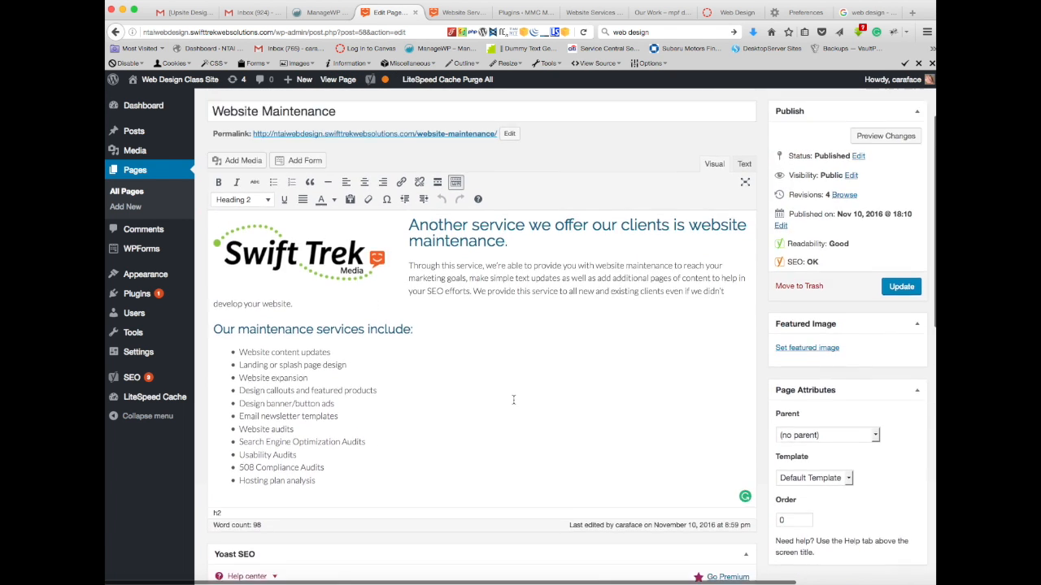
pyautogui.scroll(-5, 513, 400)
pyautogui.scroll(-10, 513, 400)
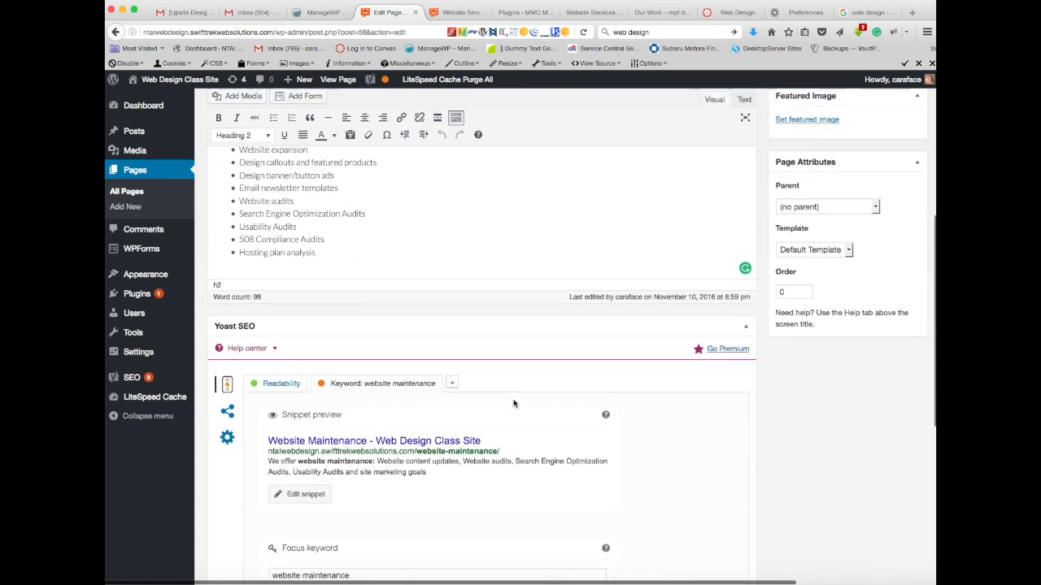
pyautogui.scroll(5, 514, 403)
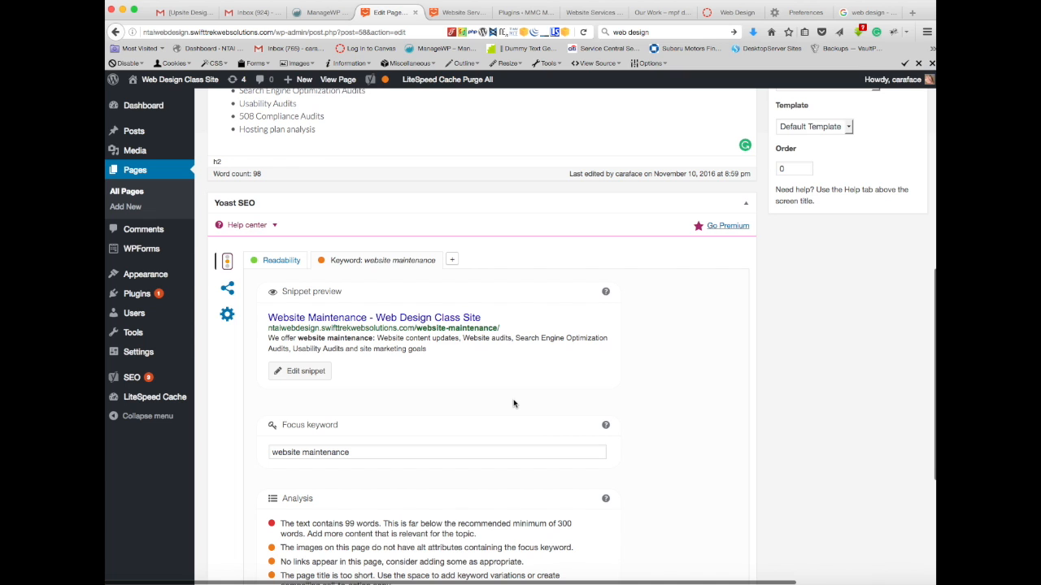
pyautogui.press('super+Tab')
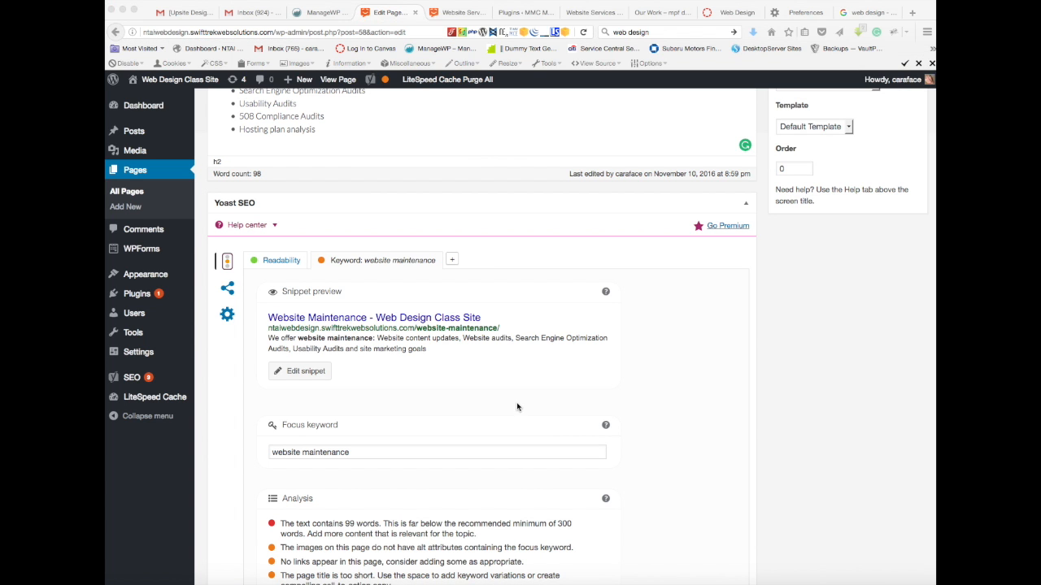
pyautogui.click(715, 348)
pyautogui.scroll(-2, 715, 348)
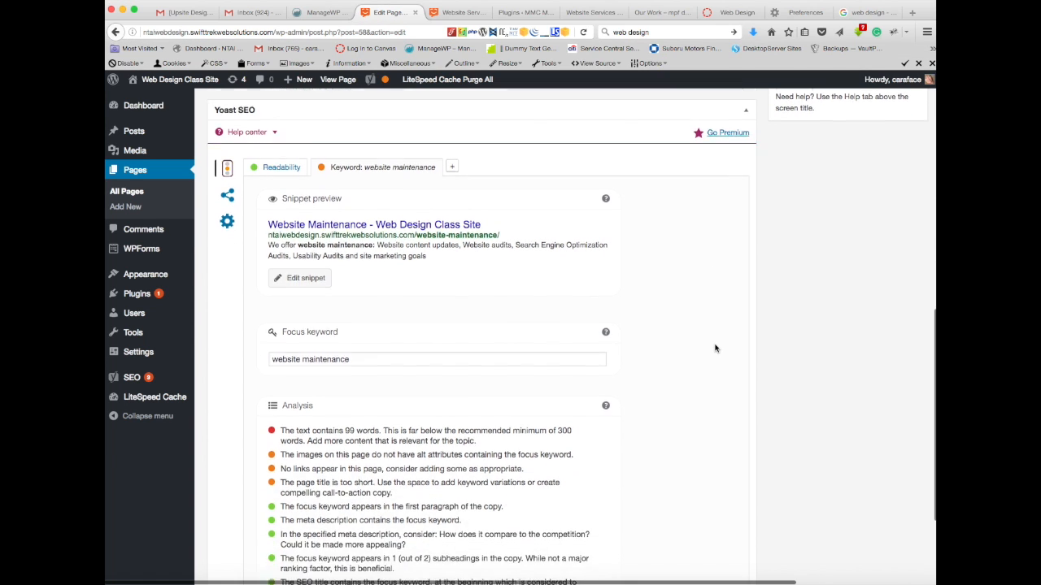
pyautogui.scroll(-2, 715, 348)
pyautogui.scroll(1, 335, 398)
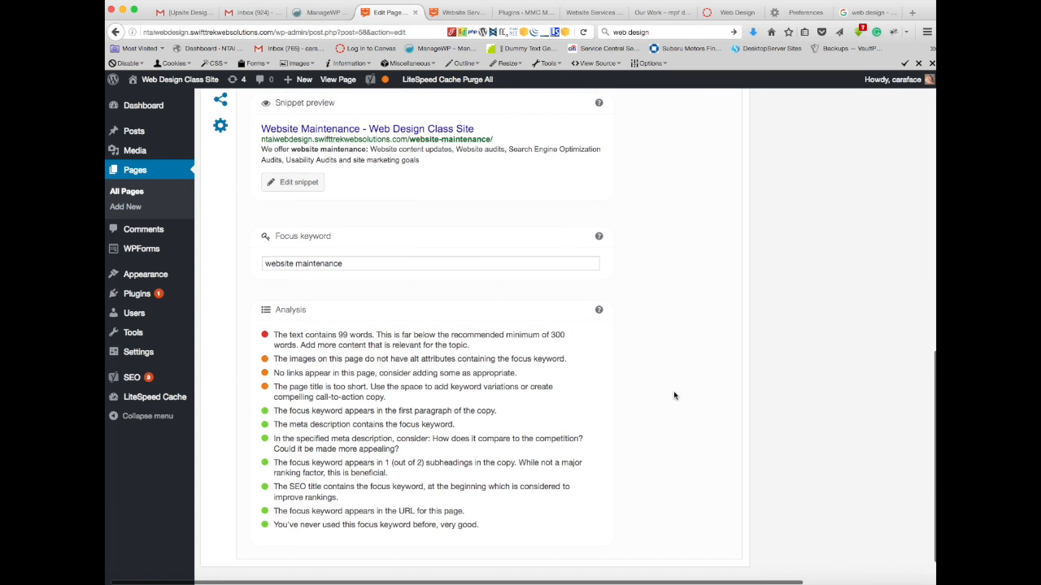
pyautogui.scroll(3, 675, 395)
pyautogui.scroll(10, 674, 395)
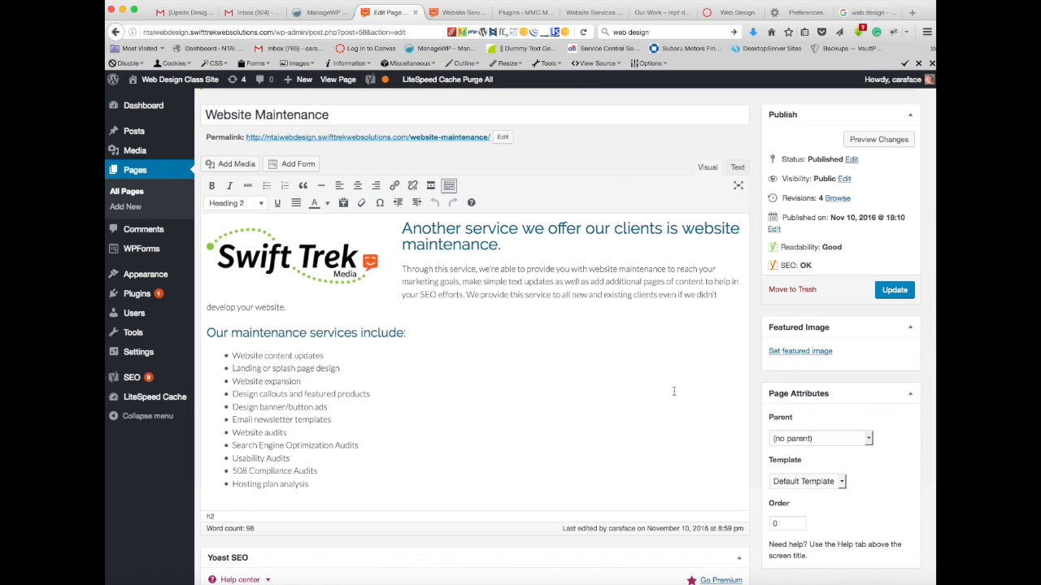
# Step: Examine the heading levels available for formatting the page's text and compare them with the headings in the content
pyautogui.scroll(1, 470, 310)
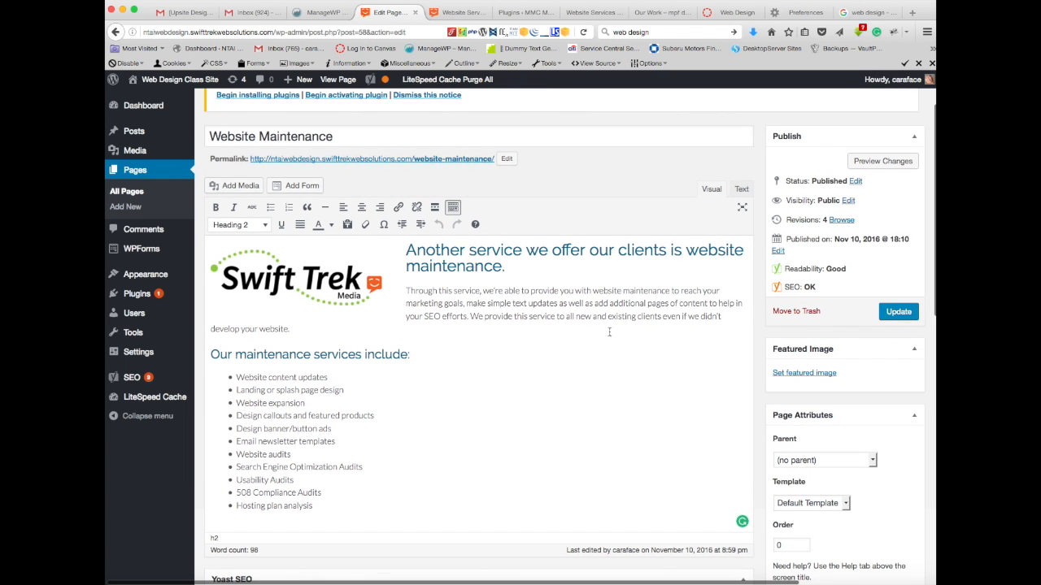
pyautogui.click(265, 226)
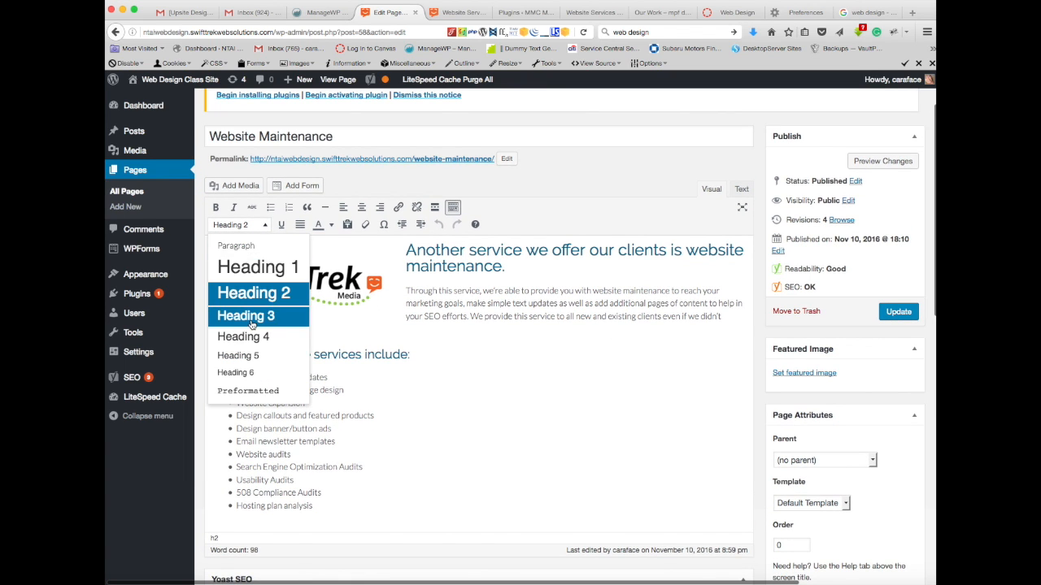
pyautogui.click(513, 208)
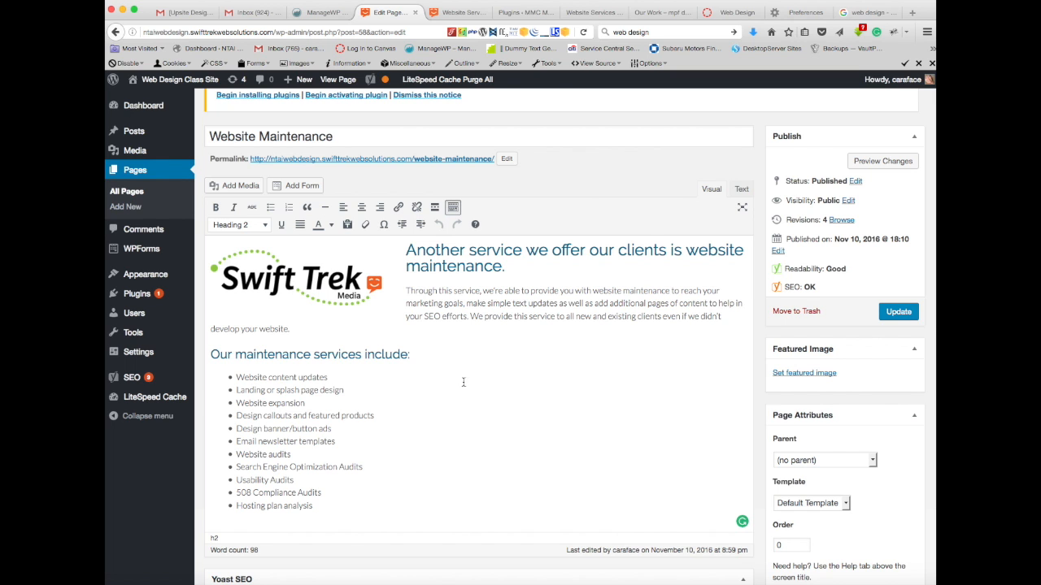
pyautogui.scroll(-2, 524, 370)
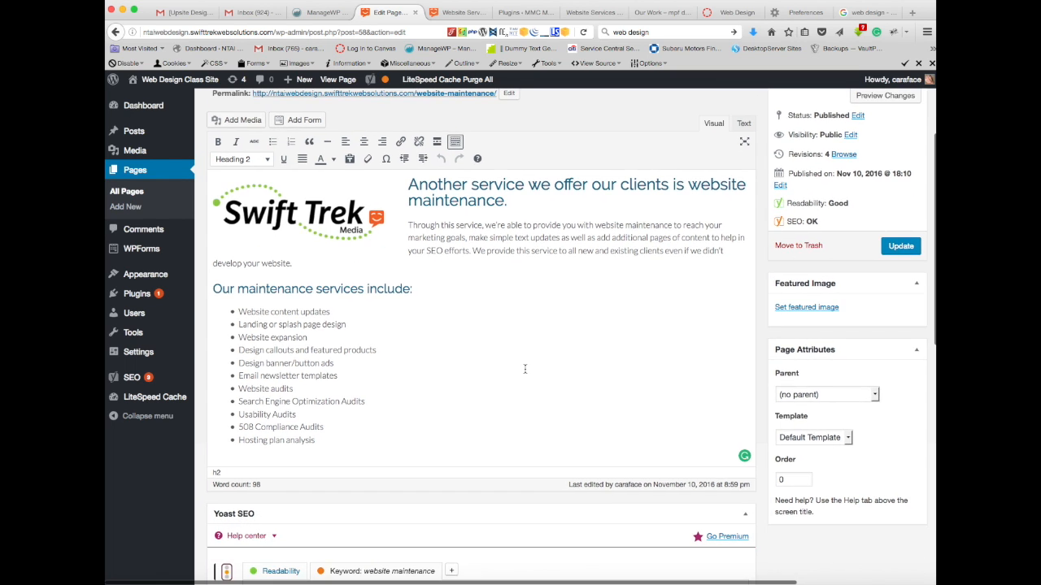
pyautogui.scroll(2, 525, 369)
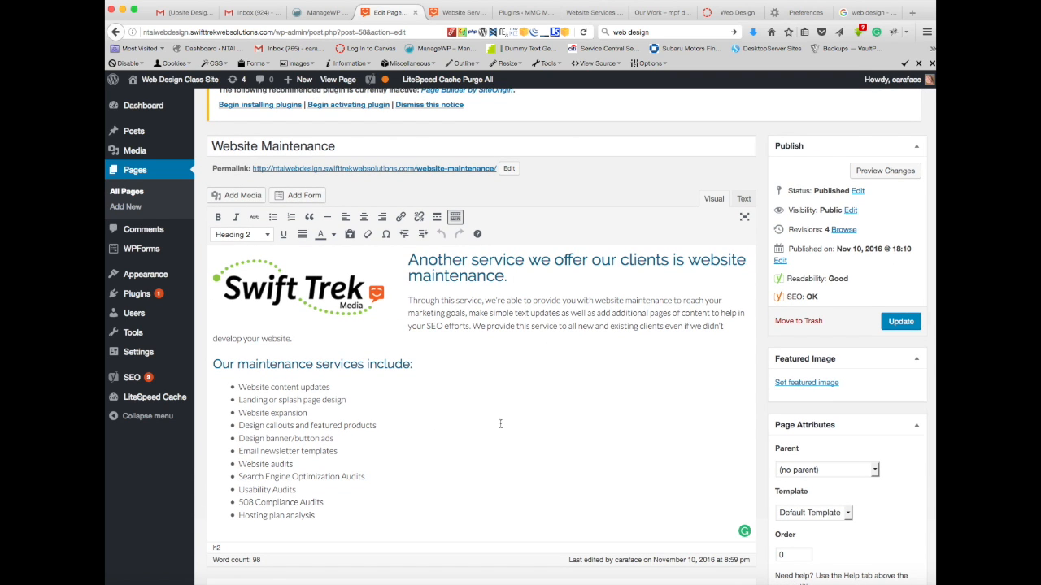
# Step: Review the Website Maintenance page content against its Yoast snippet preview, focus keyword and full list of analysis findings
pyautogui.scroll(-8, 500, 423)
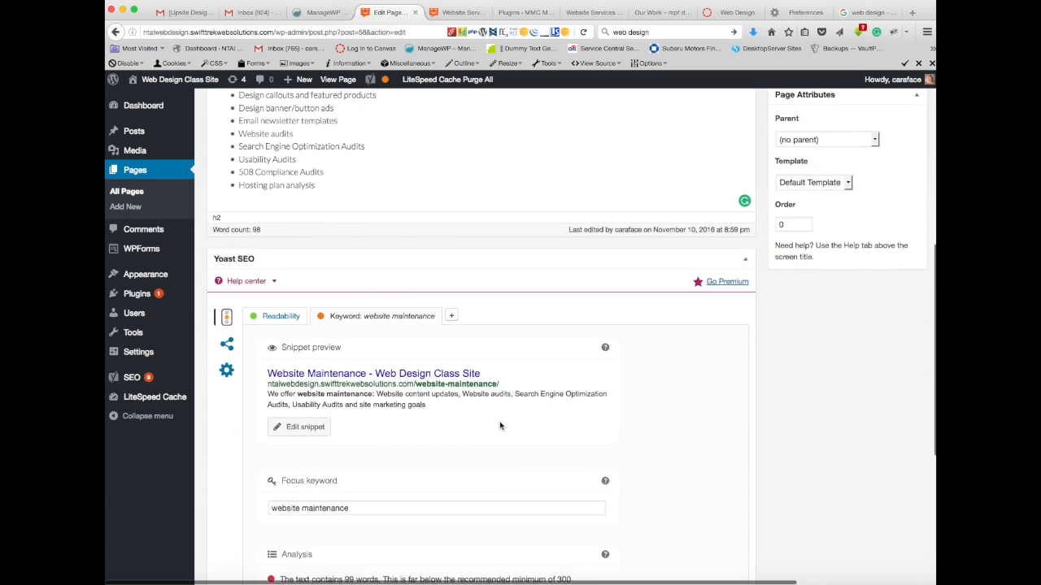
pyautogui.scroll(8, 500, 425)
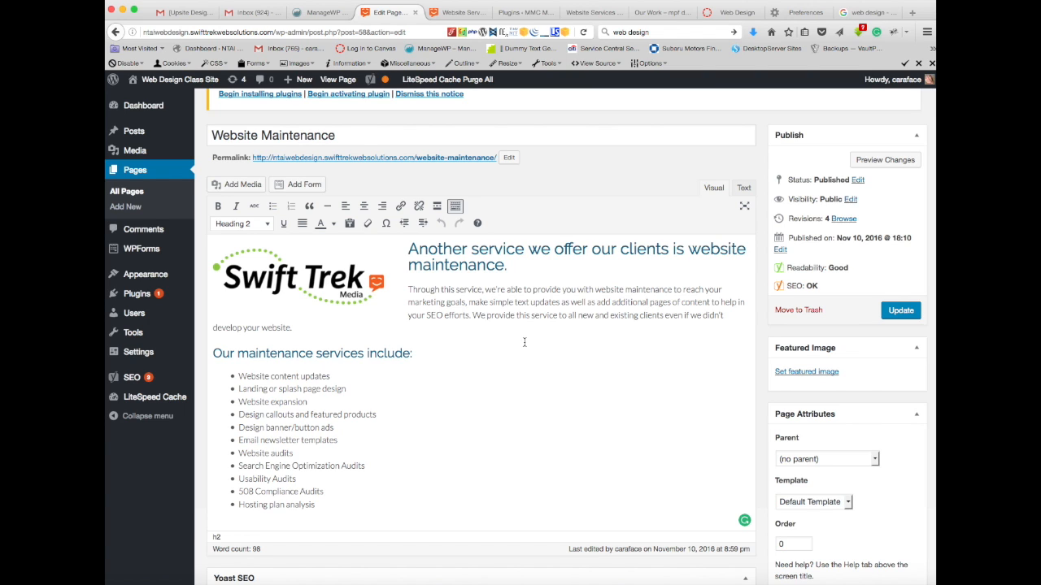
pyautogui.scroll(-5, 529, 349)
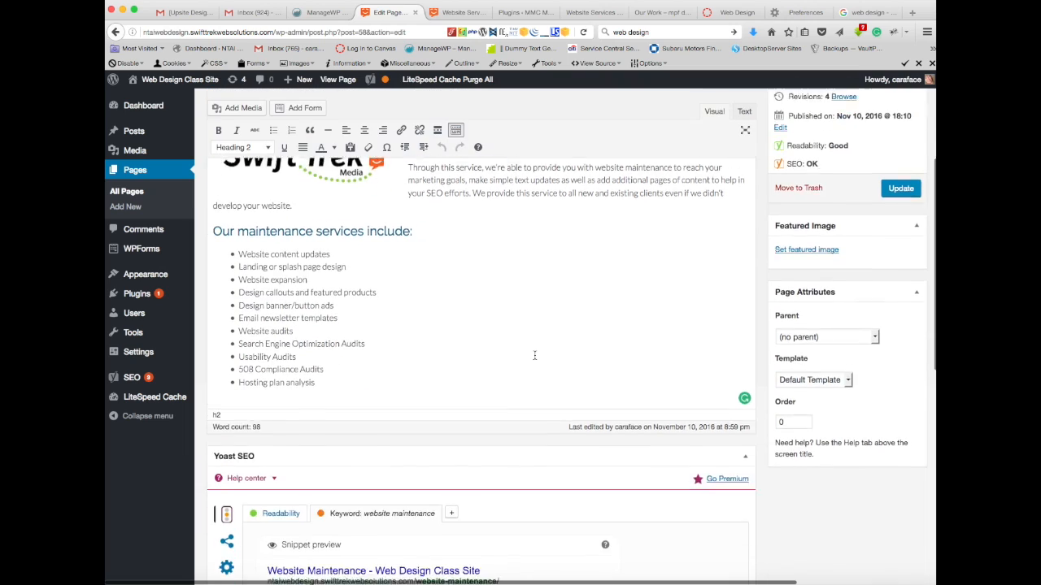
pyautogui.scroll(-10, 534, 359)
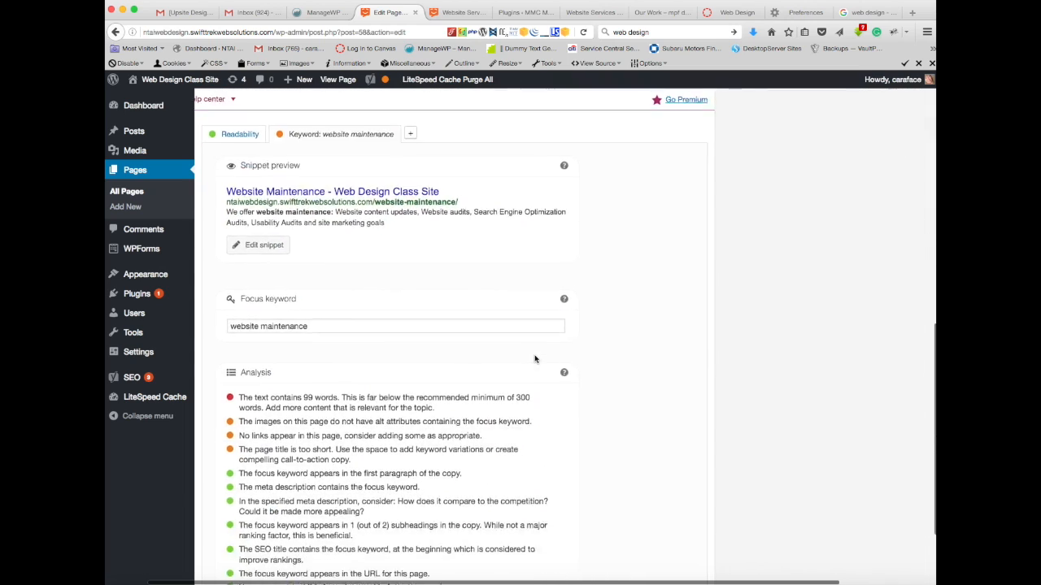
pyautogui.scroll(-2, 534, 359)
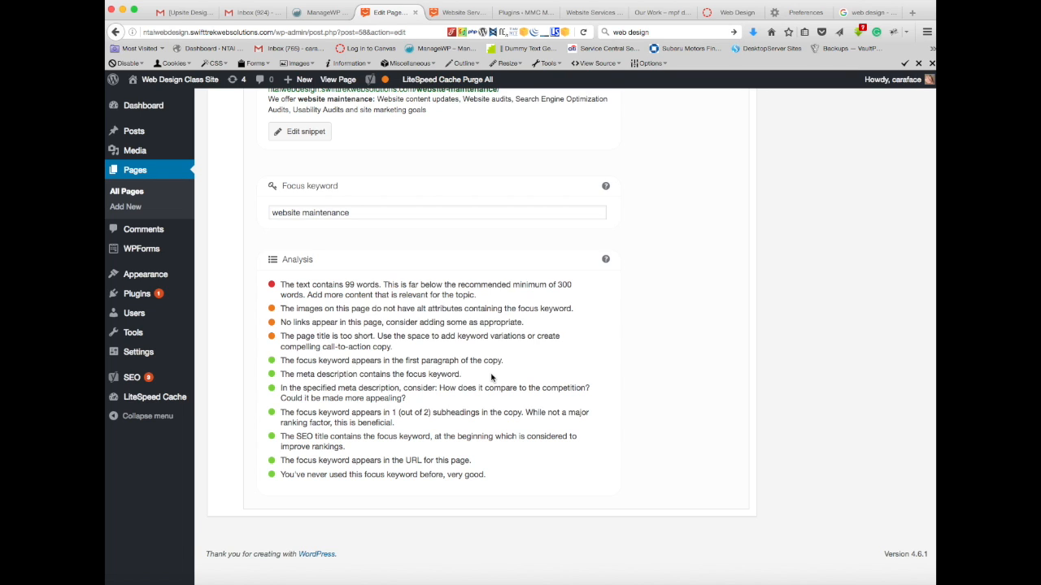
# Step: Preview the Website Maintenance page, look over its front-end layout and headings, and return to the page editor
pyautogui.scroll(15, 491, 376)
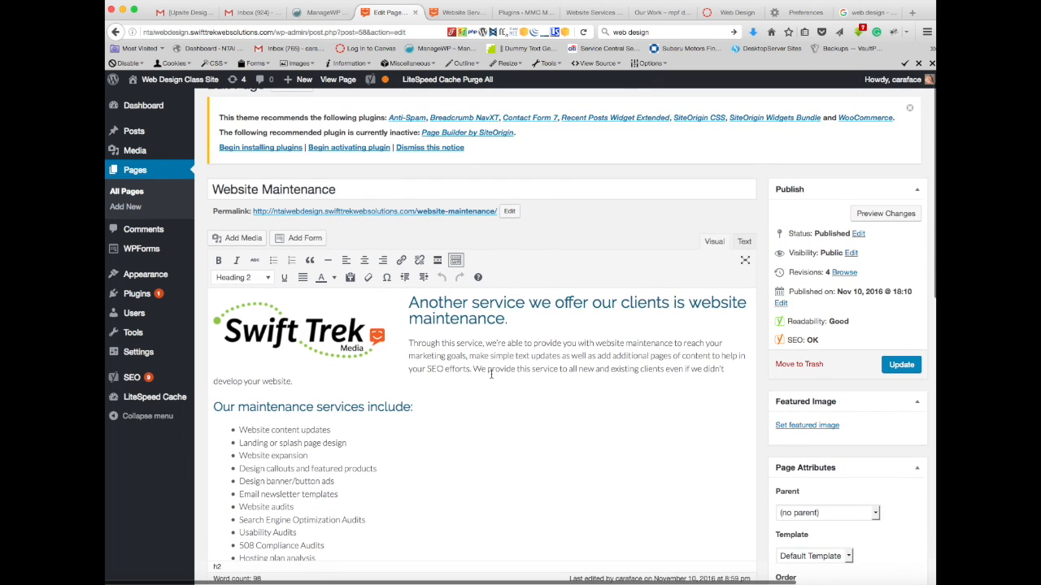
pyautogui.click(886, 213)
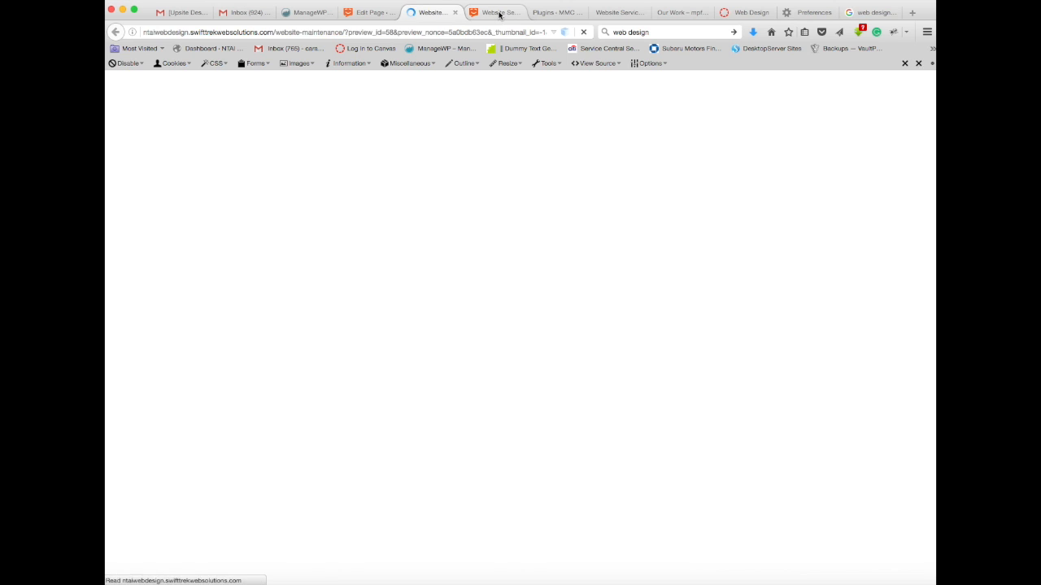
pyautogui.scroll(-4, 445, 419)
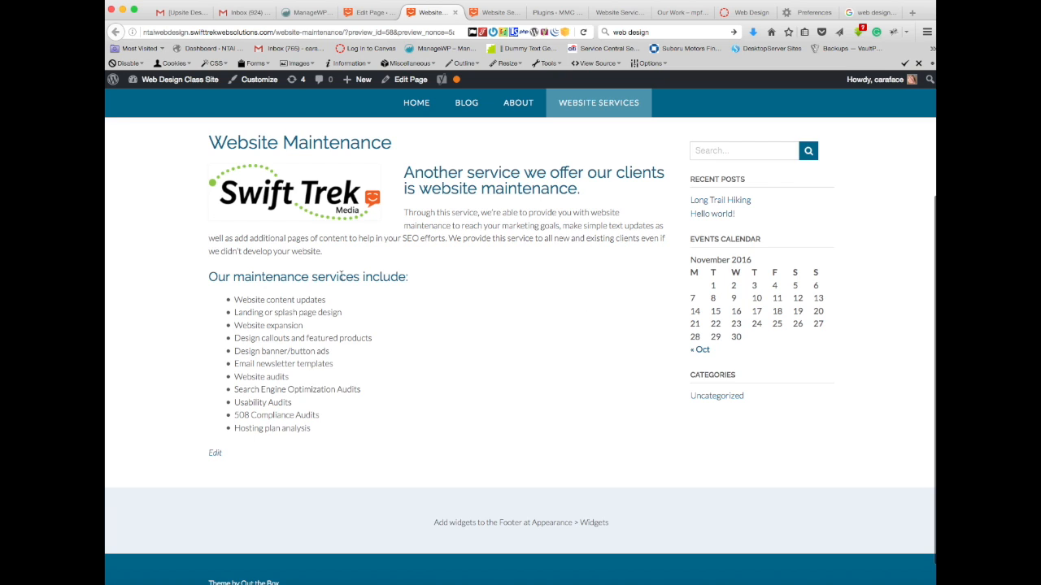
pyautogui.click(372, 13)
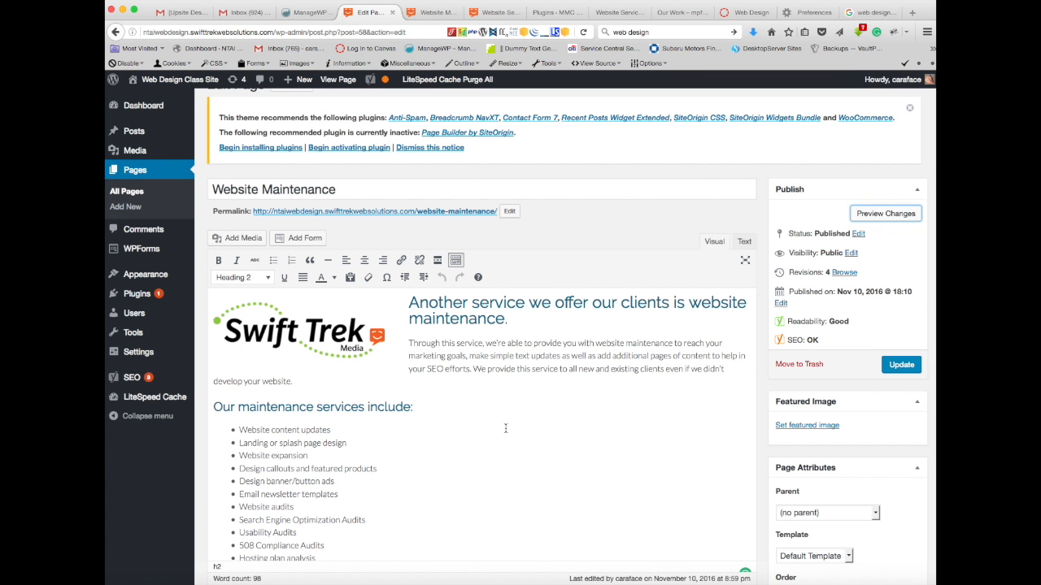
# Step: Examine the page's text and service list together with the Yoast findings on word count, image alt attributes, links and title length
pyautogui.scroll(-4, 505, 429)
pyautogui.scroll(5, 505, 428)
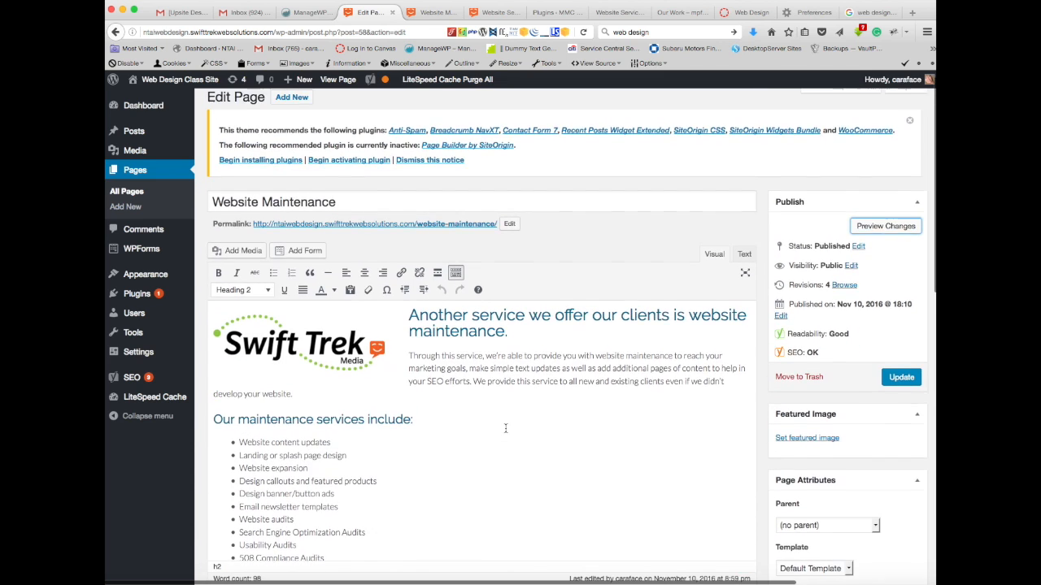
pyautogui.scroll(1, 505, 429)
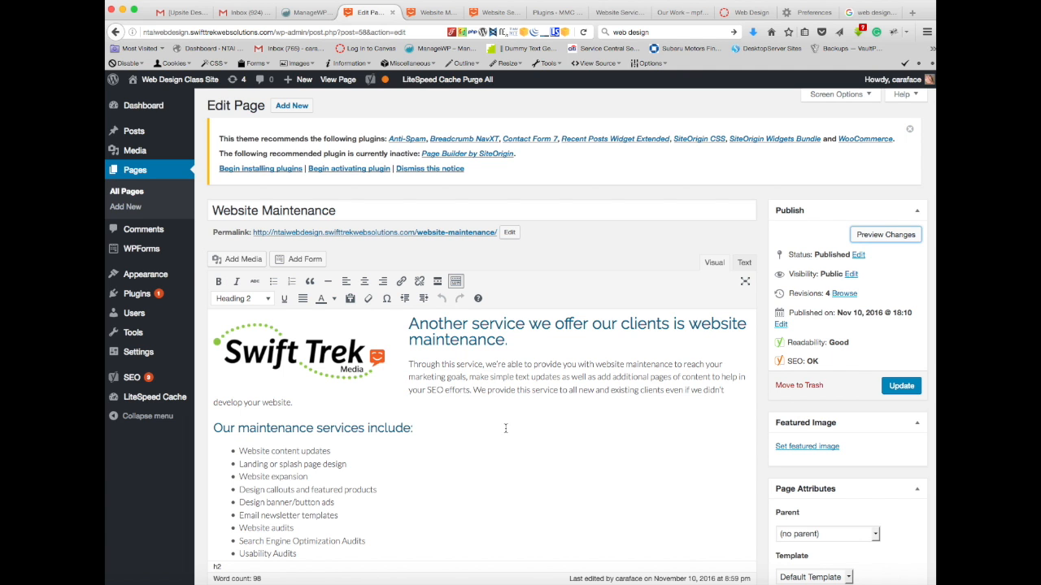
pyautogui.hscroll(2, 505, 428)
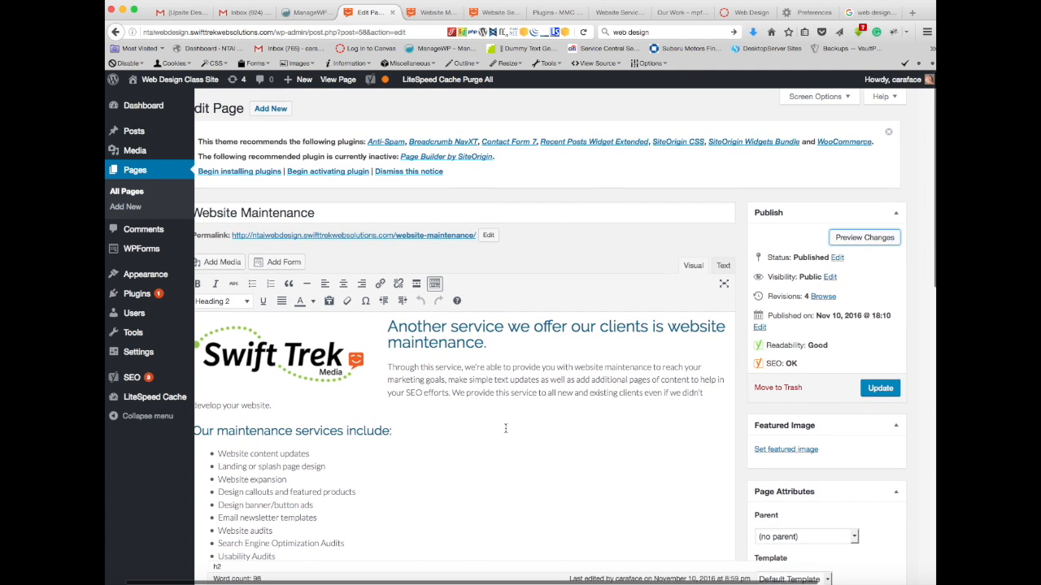
pyautogui.hscroll(-2, 505, 429)
pyautogui.scroll(-1, 505, 429)
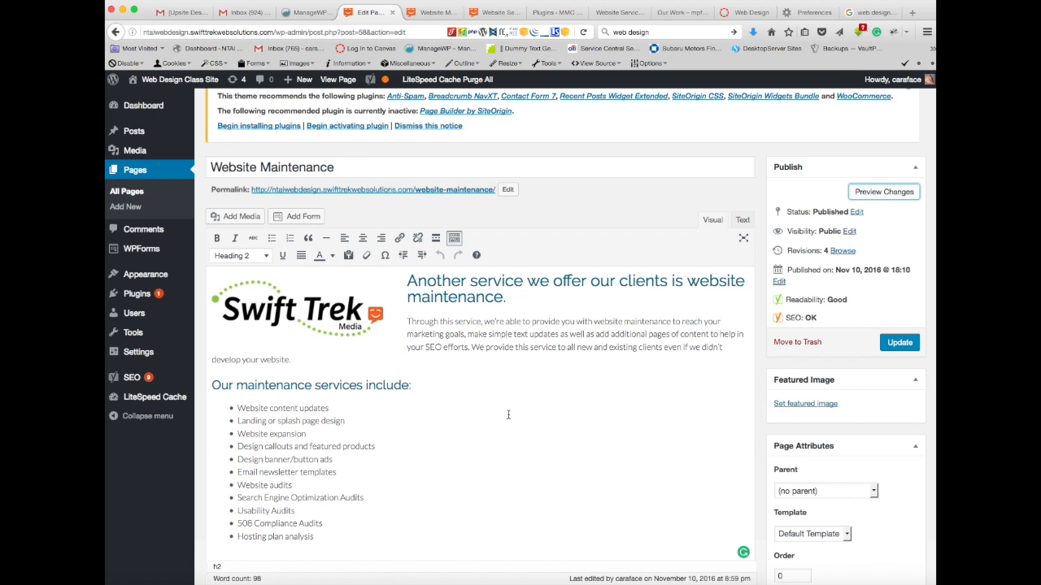
pyautogui.scroll(-3, 508, 415)
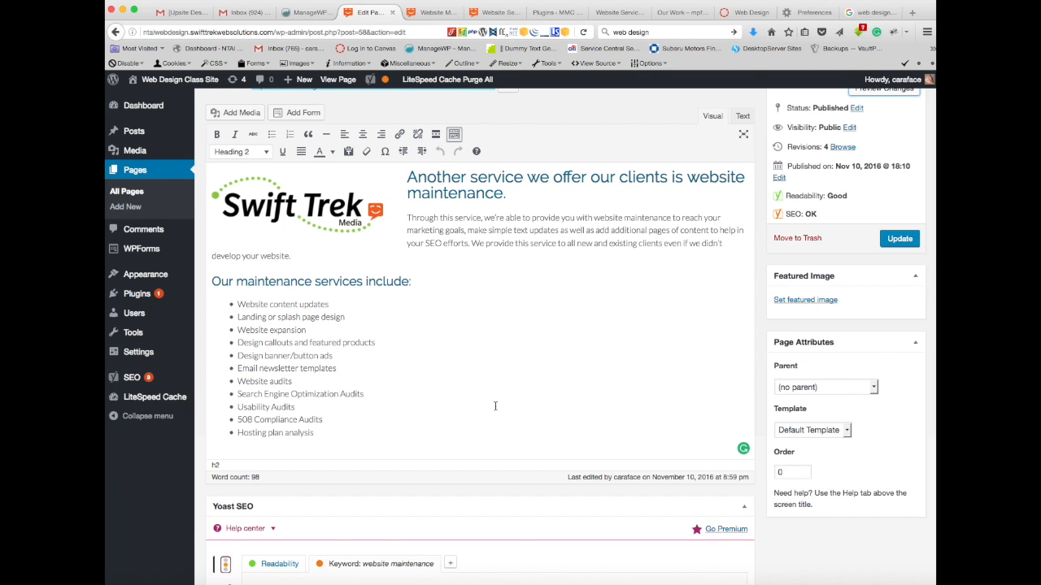
pyautogui.moveTo(149, 278)
pyautogui.scroll(-5, 548, 364)
pyautogui.scroll(-5, 547, 365)
pyautogui.scroll(6, 547, 365)
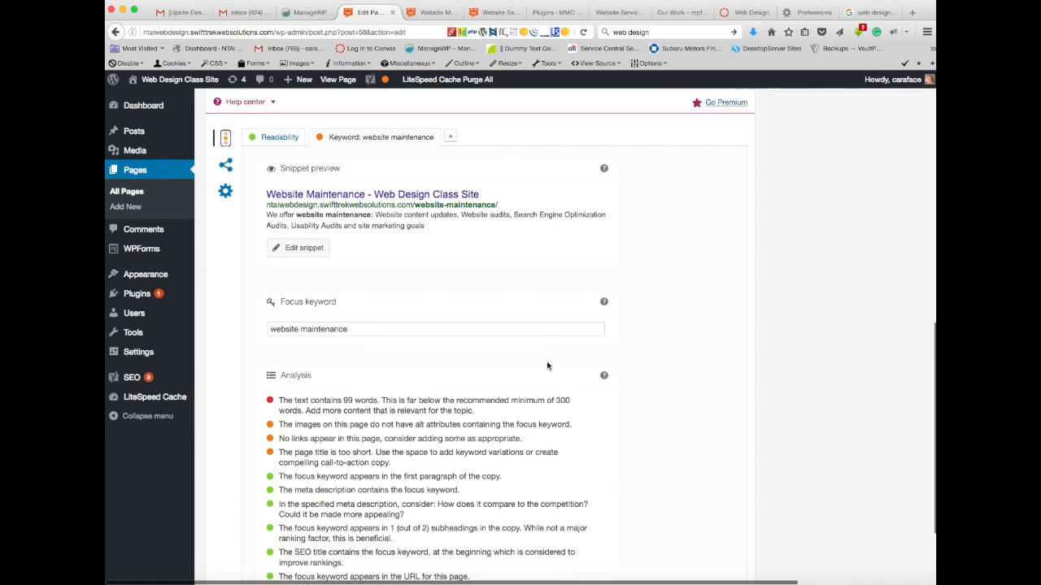
pyautogui.scroll(-4, 547, 365)
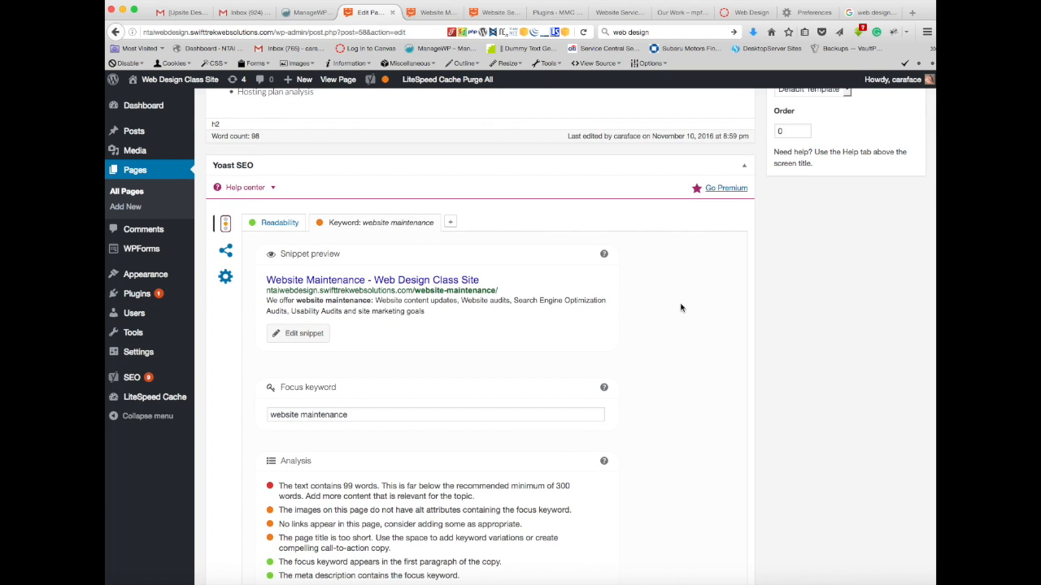
# Step: Open the media library from the page editor and inspect the attachment details and alt text of several landscape and logo images
pyautogui.scroll(10, 680, 307)
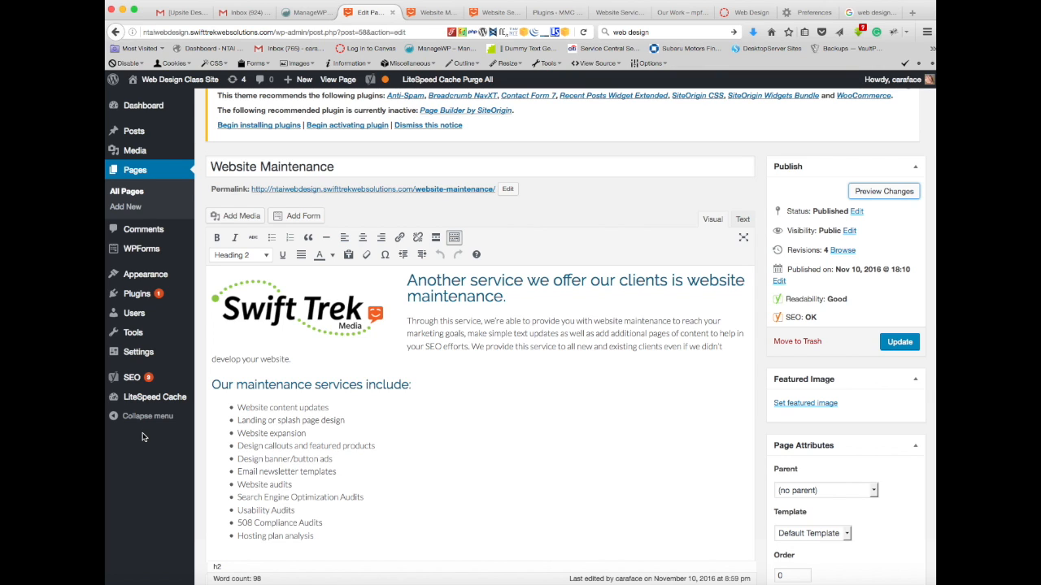
pyautogui.click(236, 216)
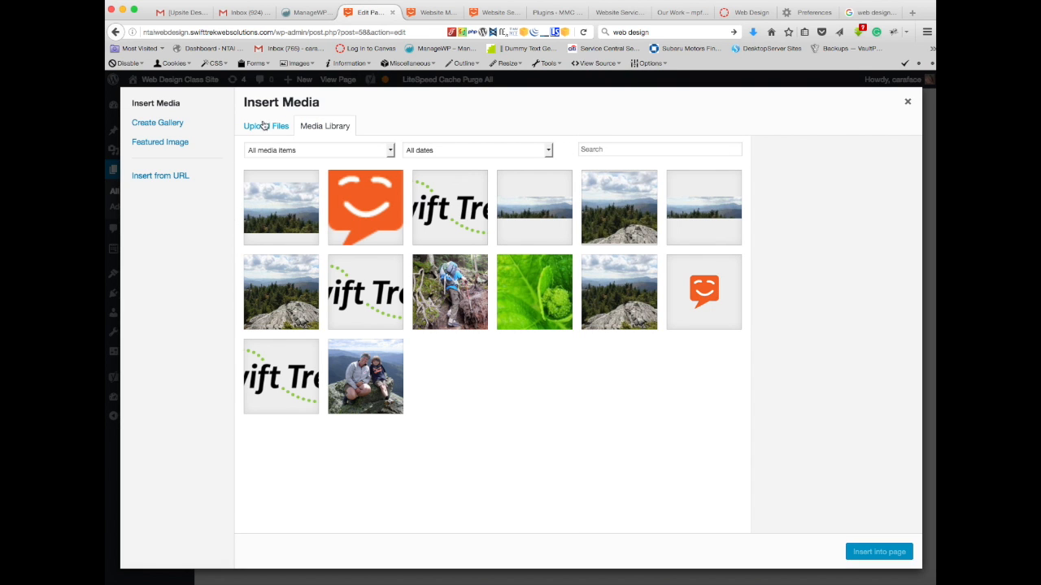
pyautogui.click(293, 302)
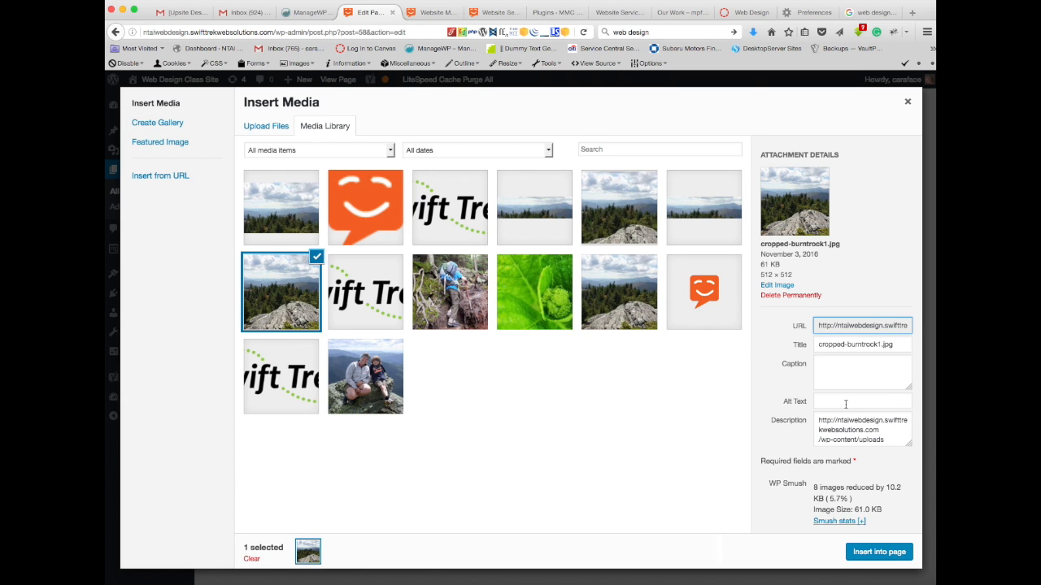
pyautogui.click(710, 299)
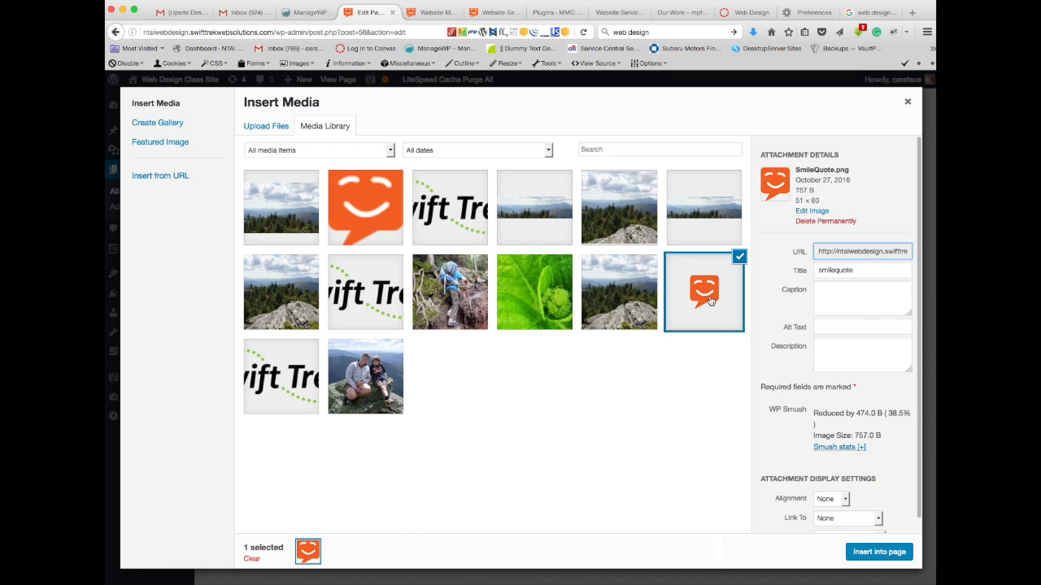
pyautogui.click(537, 226)
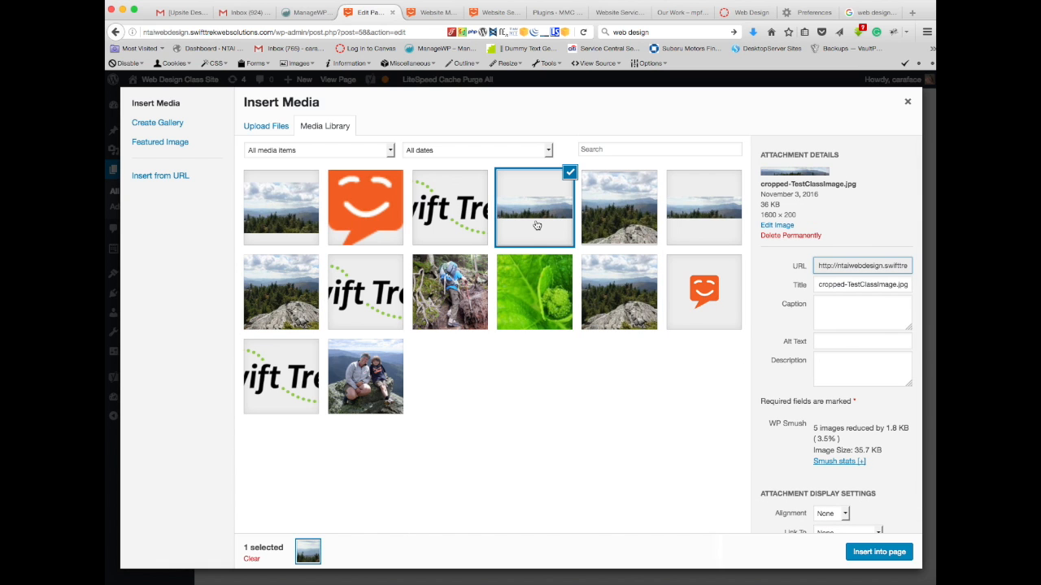
pyautogui.click(459, 225)
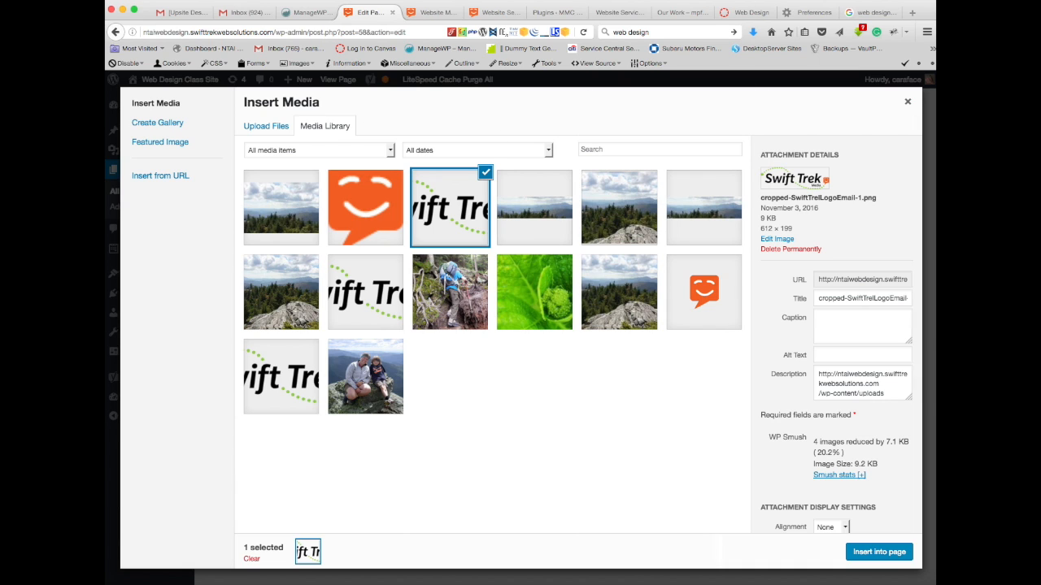
# Step: Switch to the Canvas Web Design course page and select its web address at the start of the course content
pyautogui.click(746, 12)
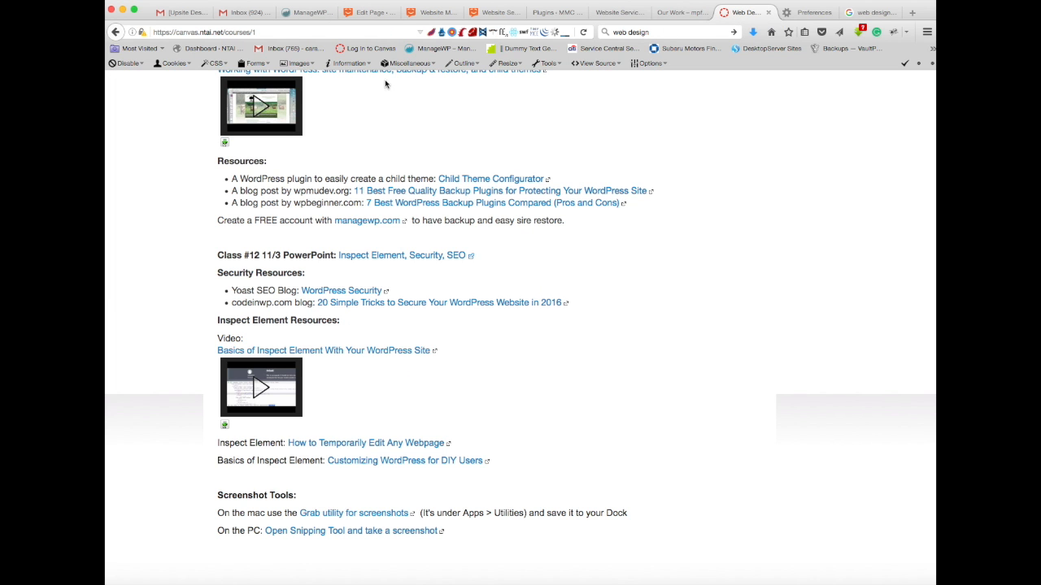
pyautogui.scroll(10, 422, 135)
pyautogui.scroll(10, 424, 142)
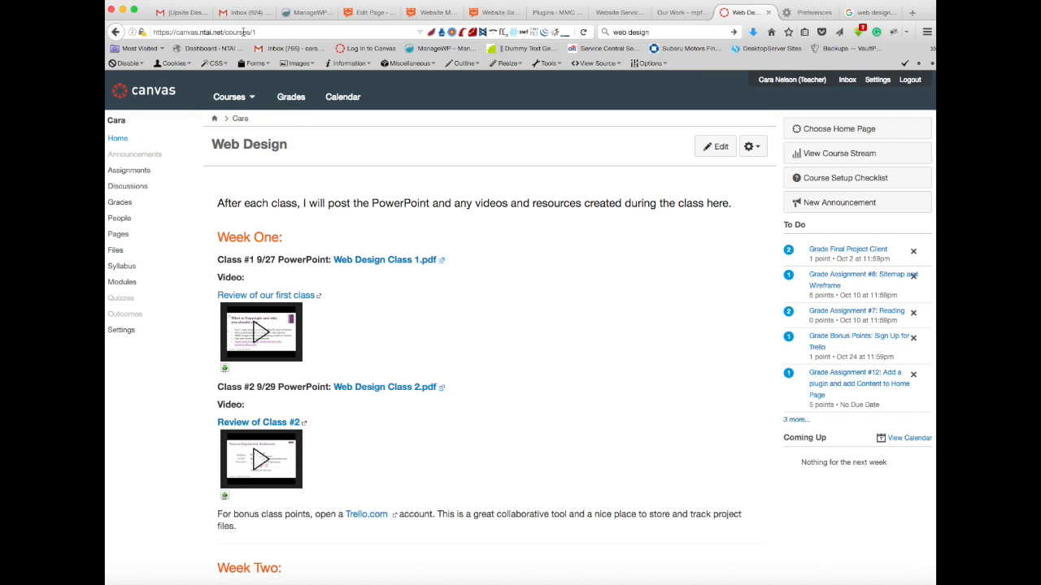
pyautogui.click(262, 31)
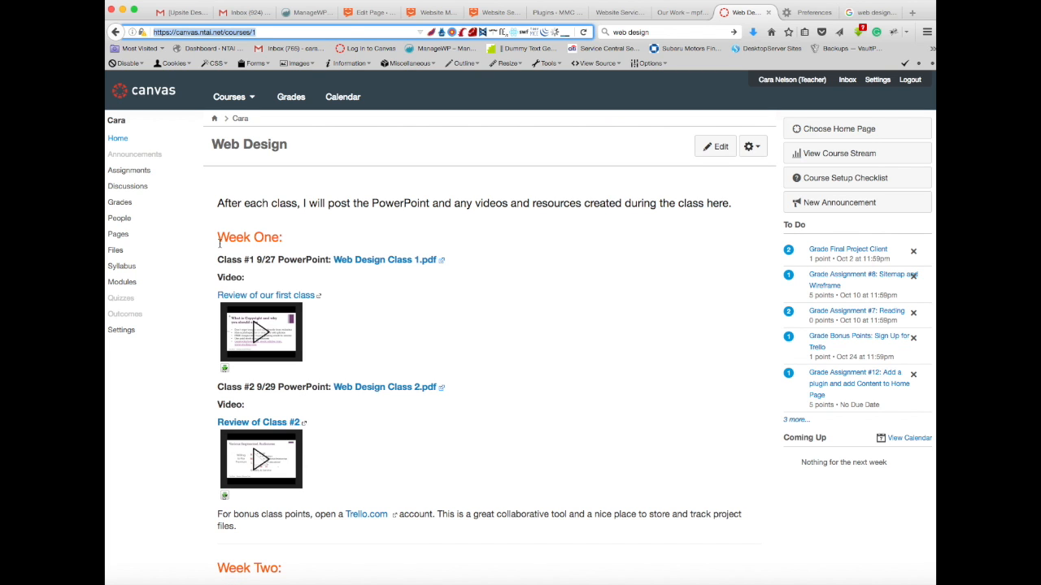
# Step: Look through the PowerPoints, videos and resources posted for the first weeks of the Web Design course
pyautogui.scroll(-3, 291, 246)
pyautogui.scroll(-1, 291, 245)
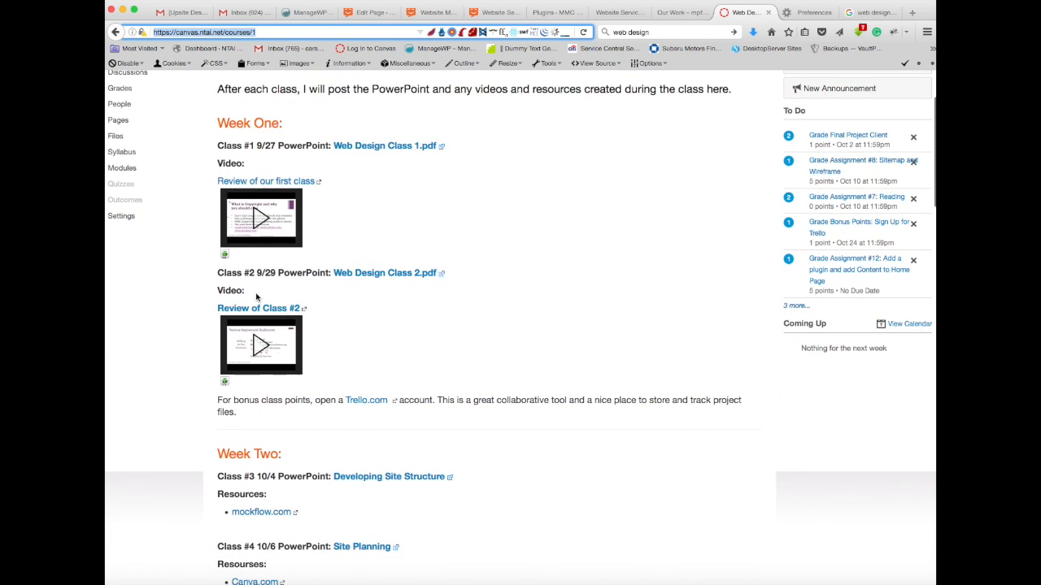
pyautogui.scroll(-8, 311, 278)
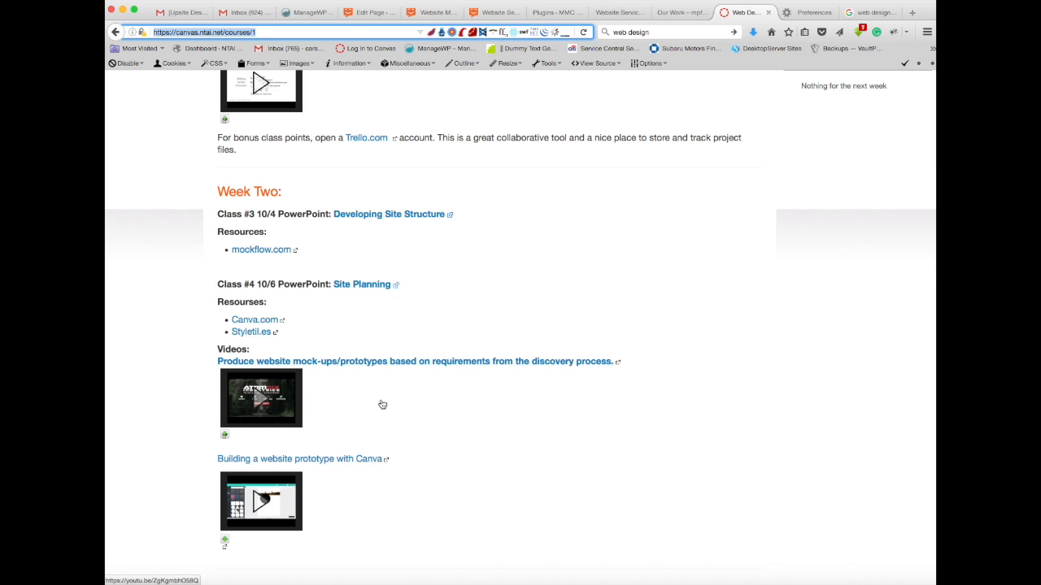
pyautogui.scroll(-3, 382, 404)
pyautogui.scroll(-3, 364, 409)
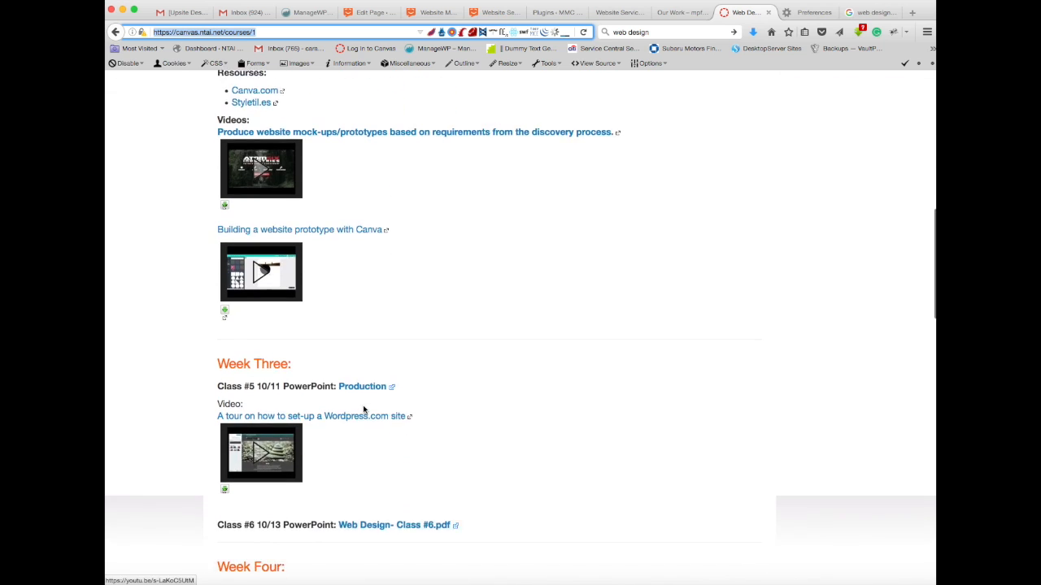
pyautogui.scroll(-1, 363, 409)
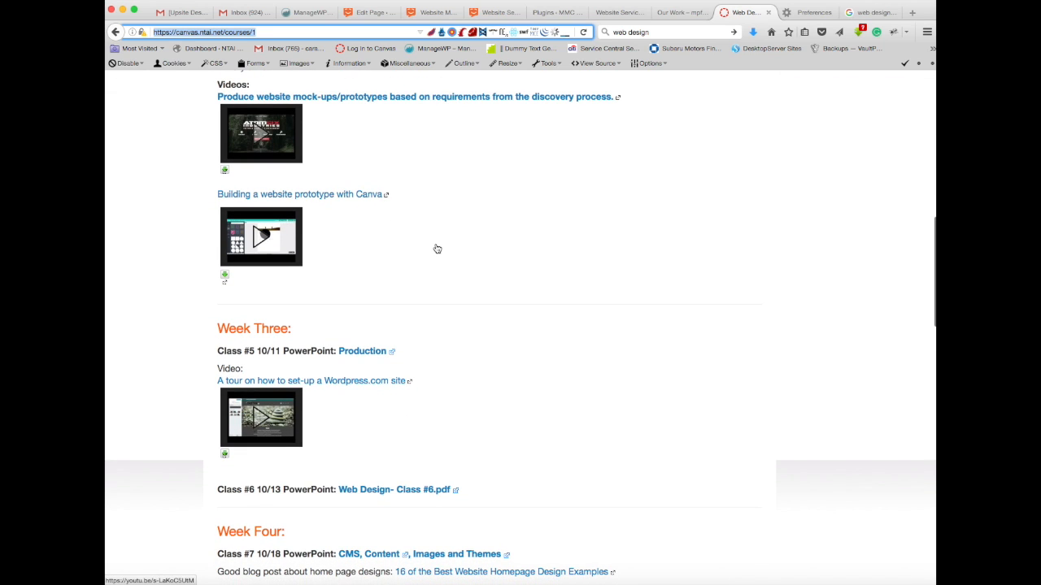
pyautogui.scroll(12, 435, 247)
pyautogui.scroll(4, 435, 247)
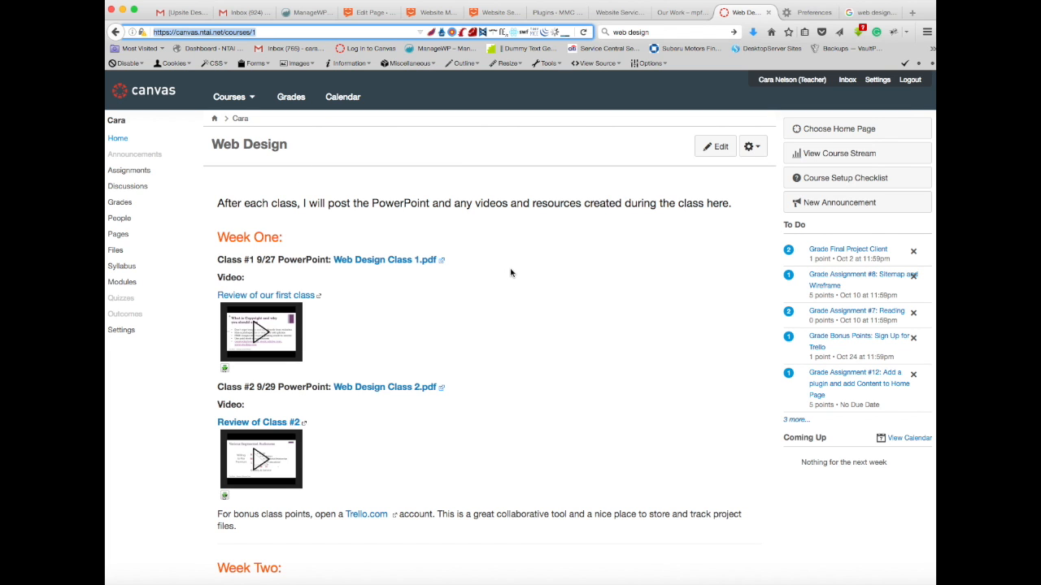
# Step: Review the Week Five and Week Six class materials, including the WordPress security, Inspect Element and screenshot tool resources
pyautogui.scroll(-20, 511, 273)
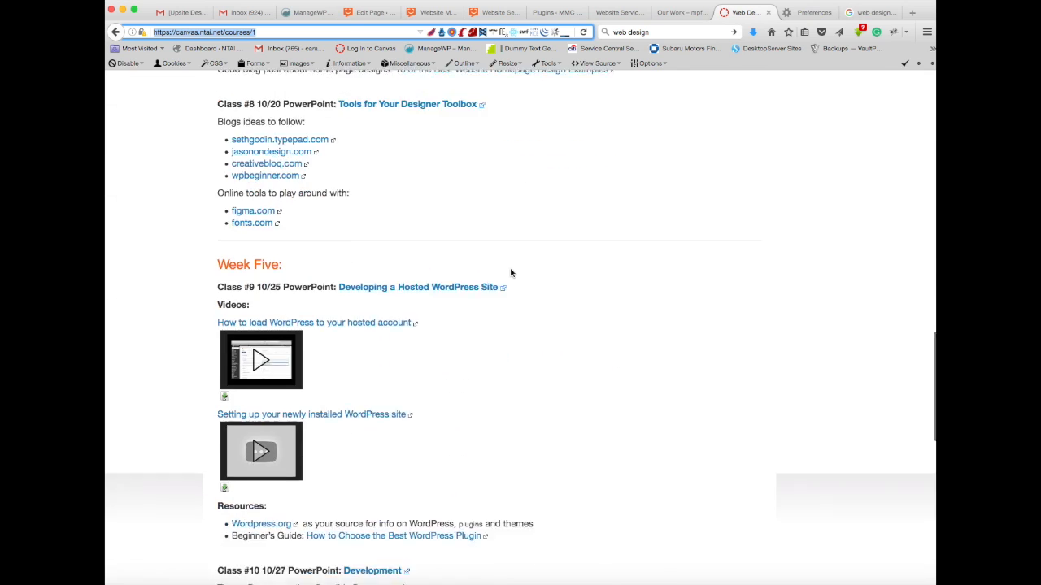
pyautogui.scroll(-10, 510, 272)
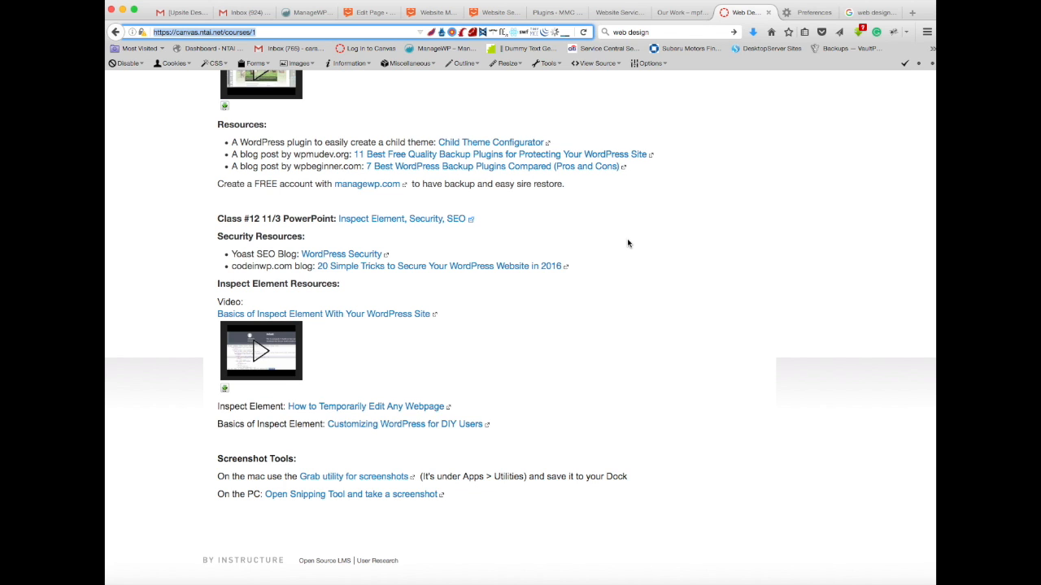
pyautogui.scroll(5, 627, 242)
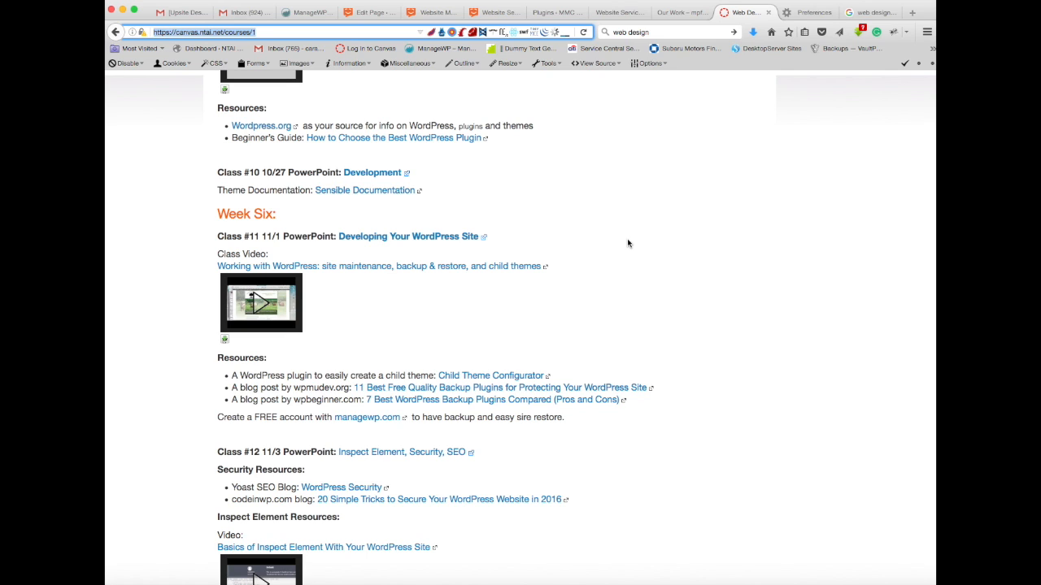
pyautogui.scroll(-2, 627, 243)
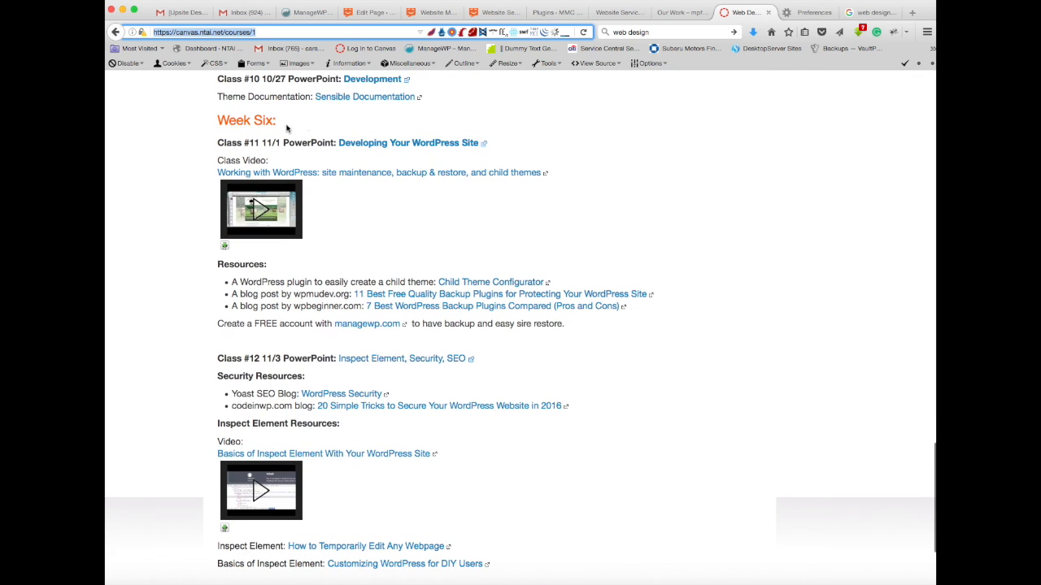
pyautogui.scroll(-3, 135, 236)
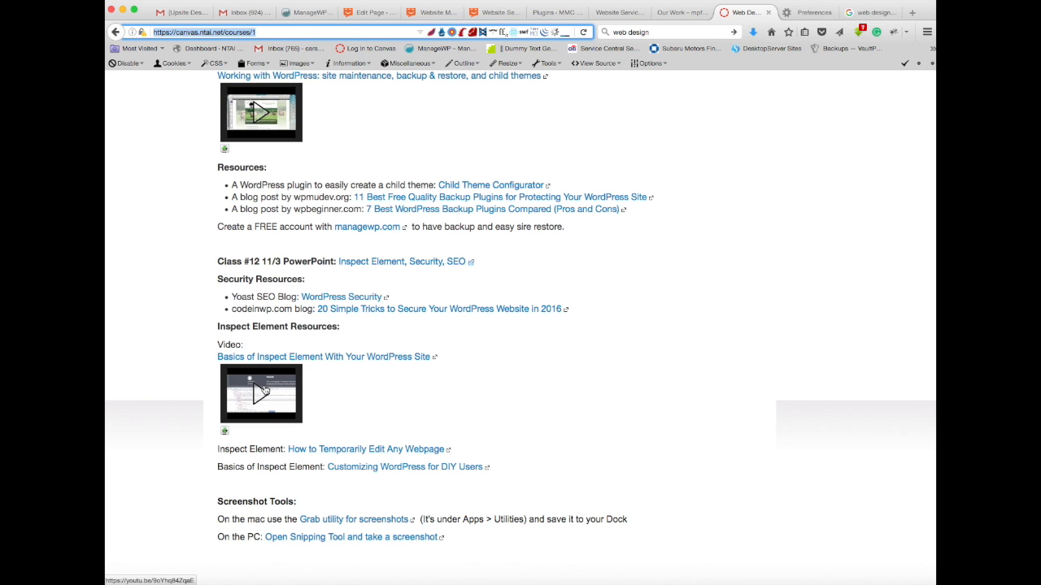
# Step: Look back through the class materials from Week Six up to Week One at the start of the Web Design course page
pyautogui.scroll(-1, 367, 389)
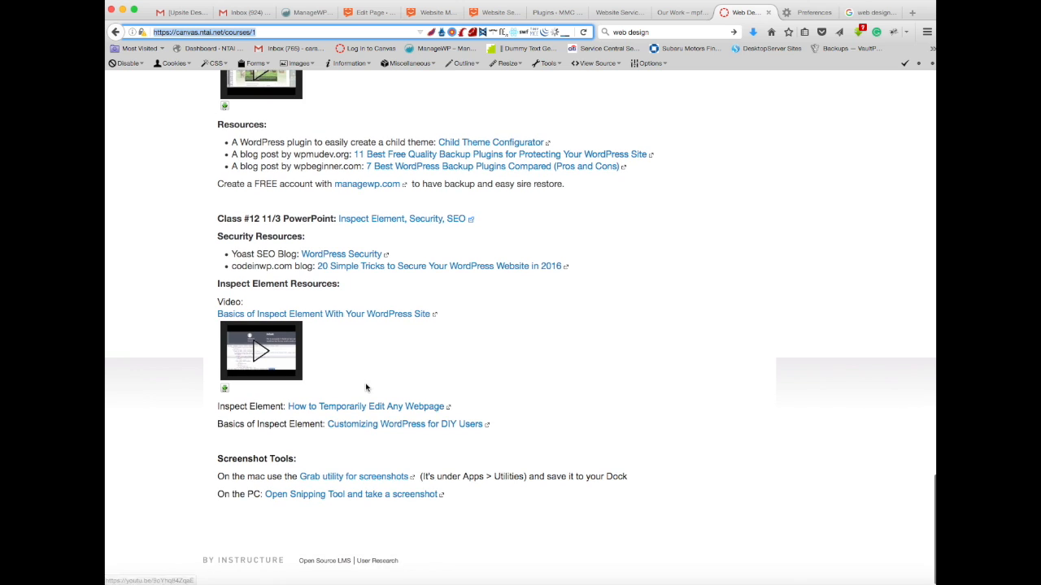
pyautogui.scroll(3, 367, 389)
pyautogui.scroll(1, 367, 389)
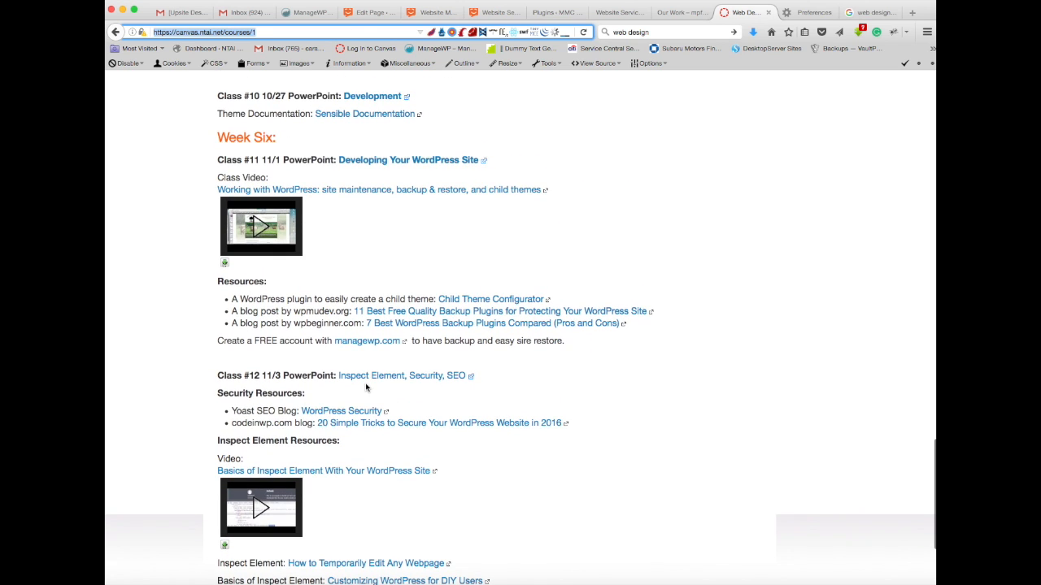
pyautogui.scroll(9, 366, 389)
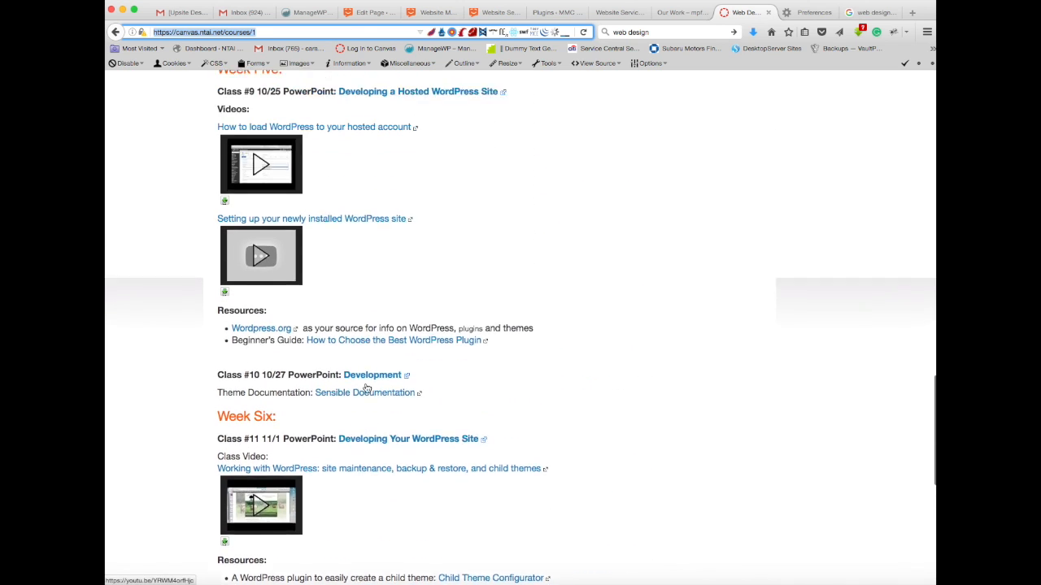
pyautogui.scroll(2, 367, 389)
pyautogui.scroll(15, 367, 389)
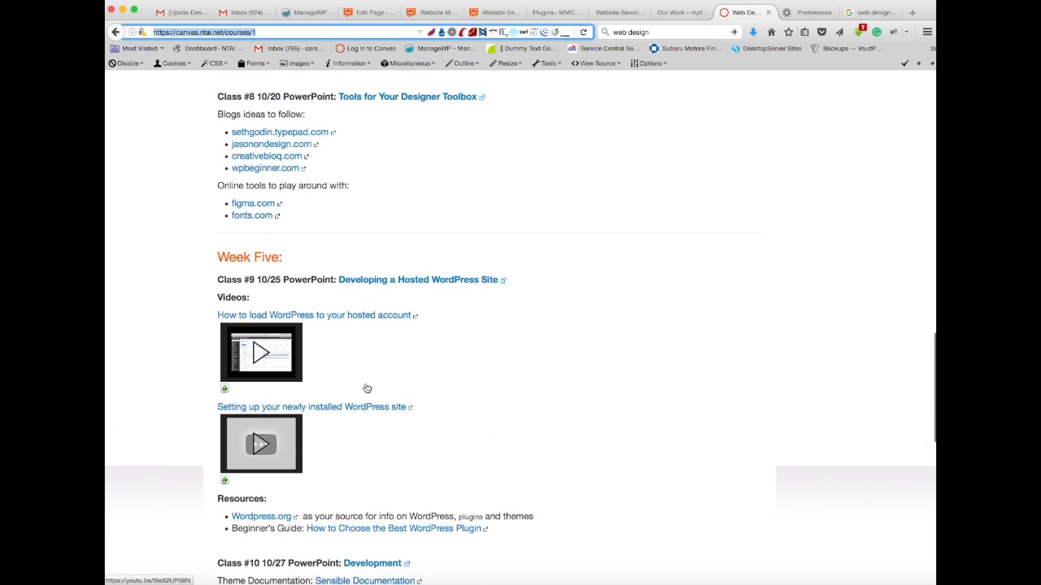
pyautogui.scroll(5, 366, 388)
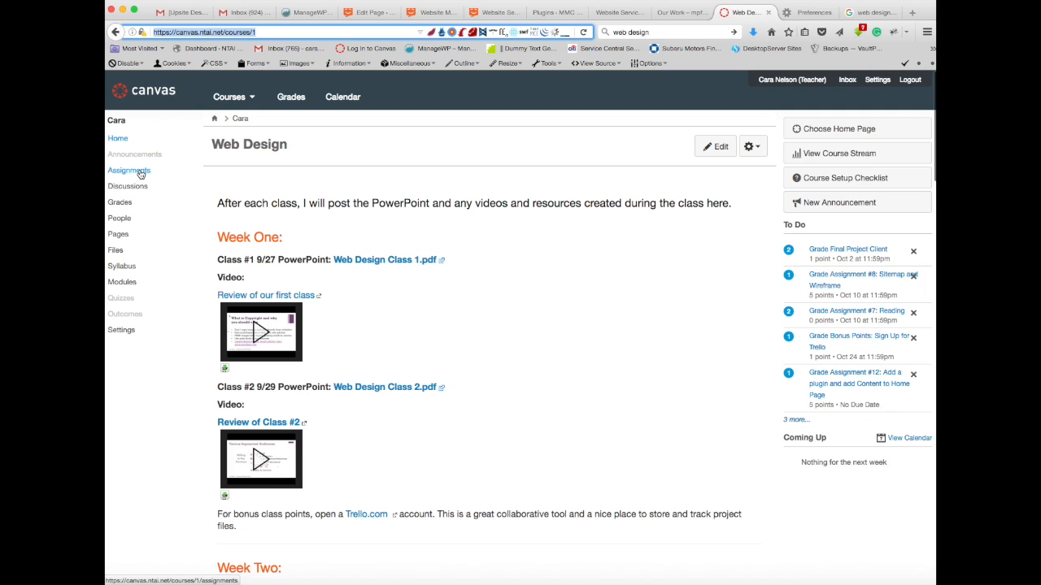
# Step: Open the course modules and review the assignments listed for each class from Week One to Week Seven
pyautogui.click(122, 284)
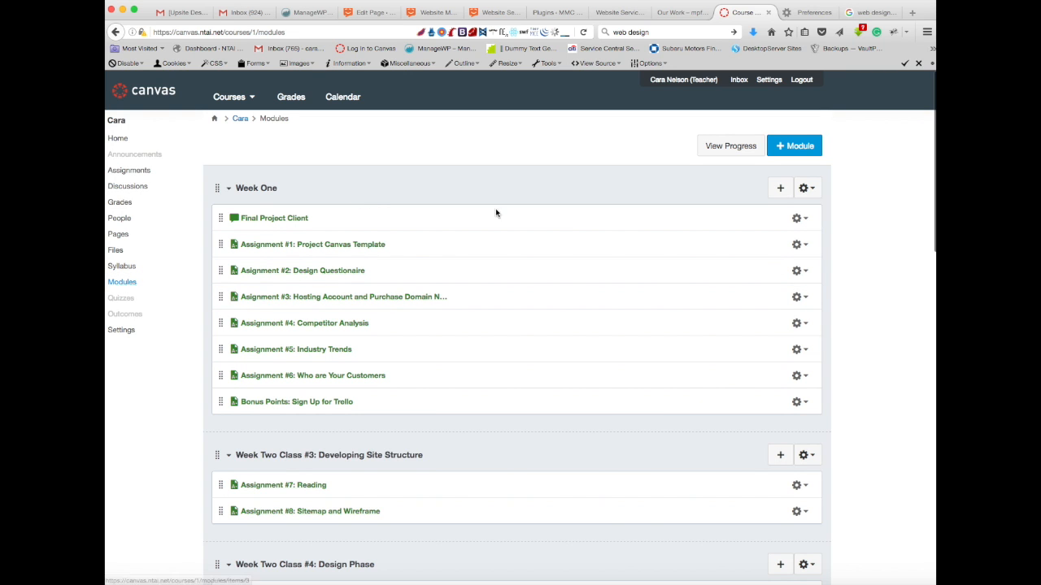
pyautogui.scroll(-3, 653, 227)
pyautogui.scroll(-5, 652, 229)
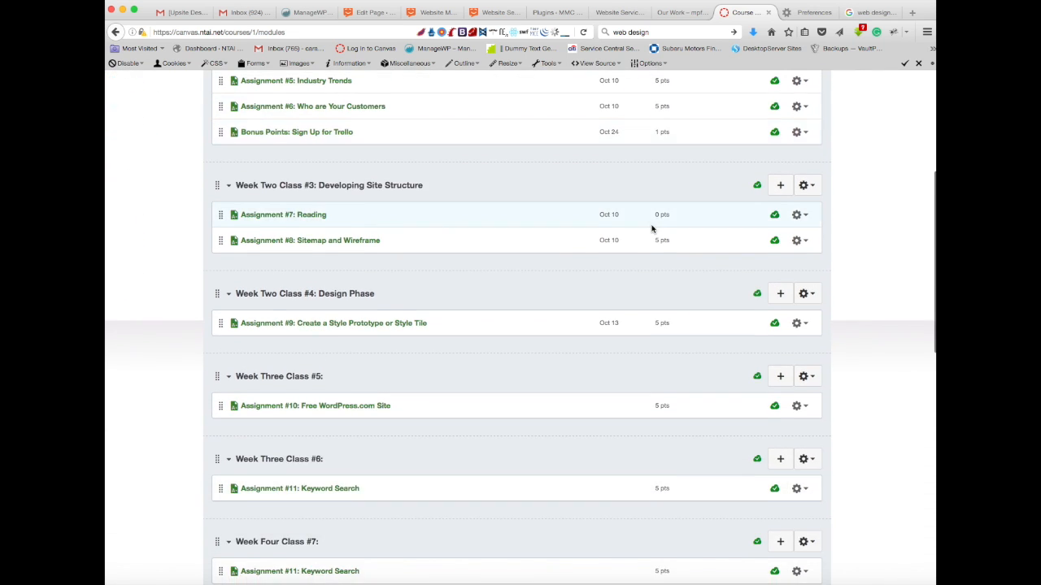
pyautogui.scroll(-11, 652, 229)
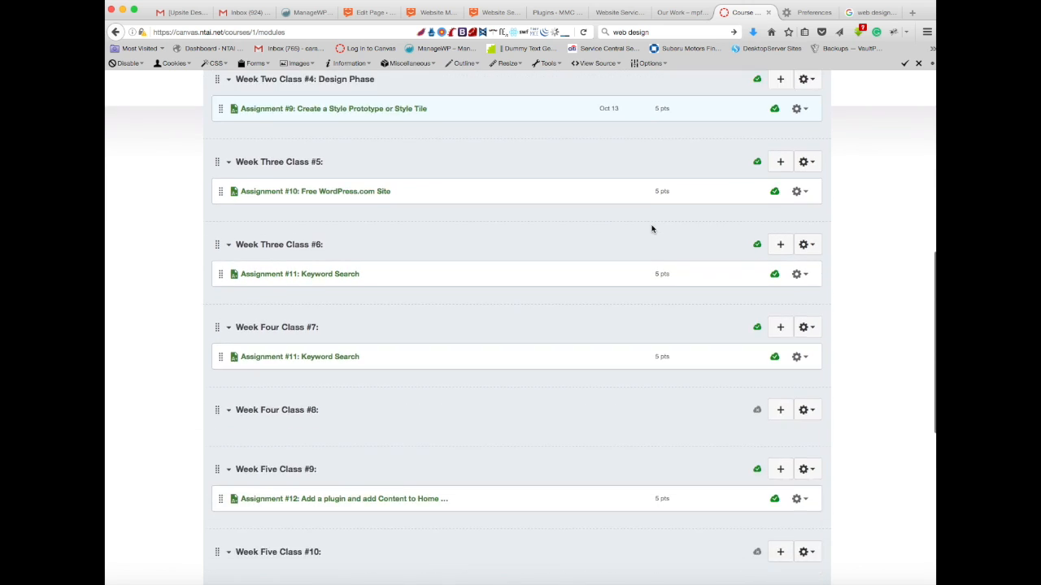
pyautogui.scroll(-1, 652, 229)
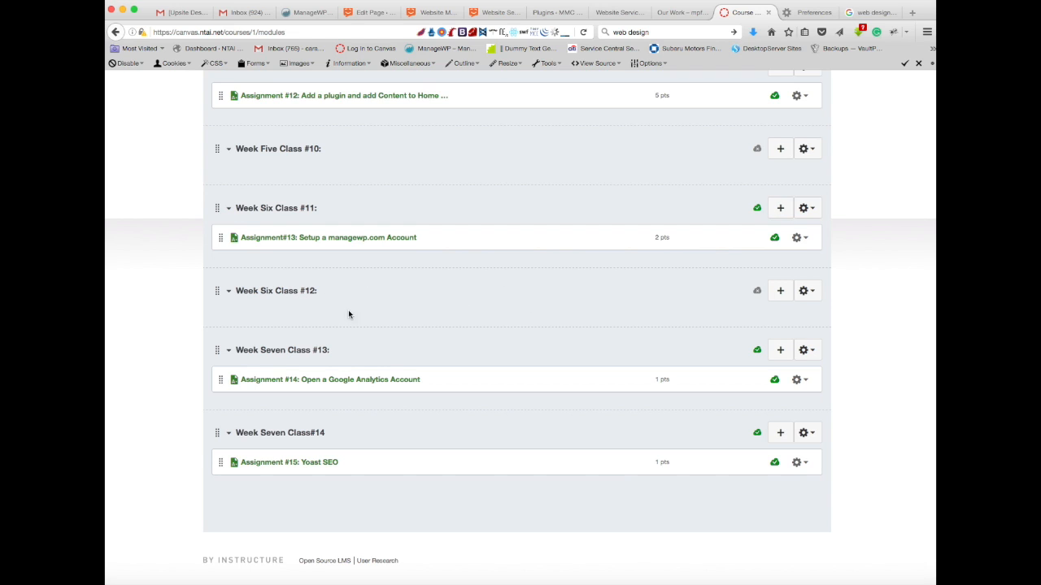
pyautogui.scroll(2, 320, 312)
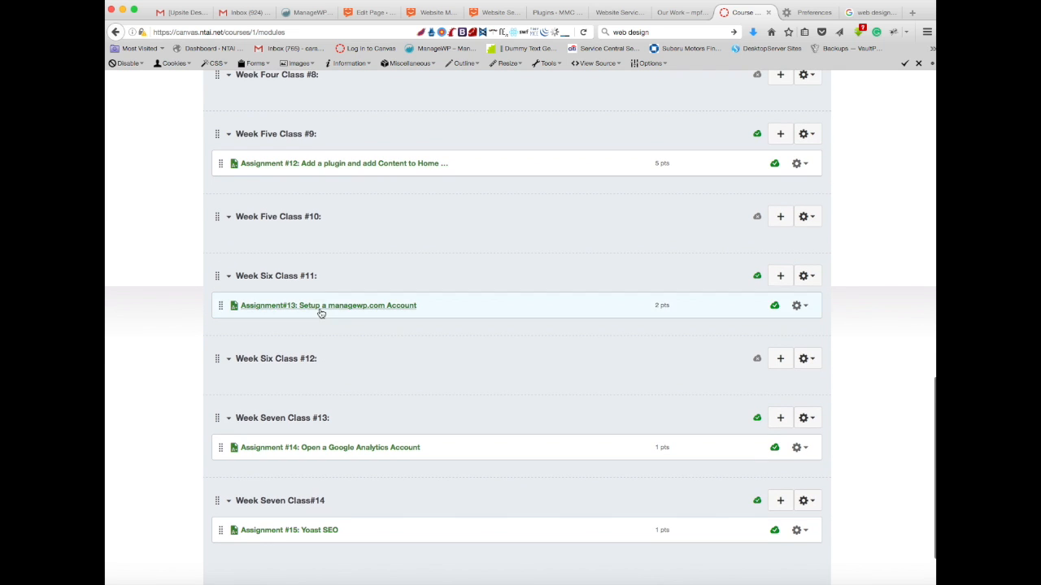
pyautogui.scroll(4, 330, 221)
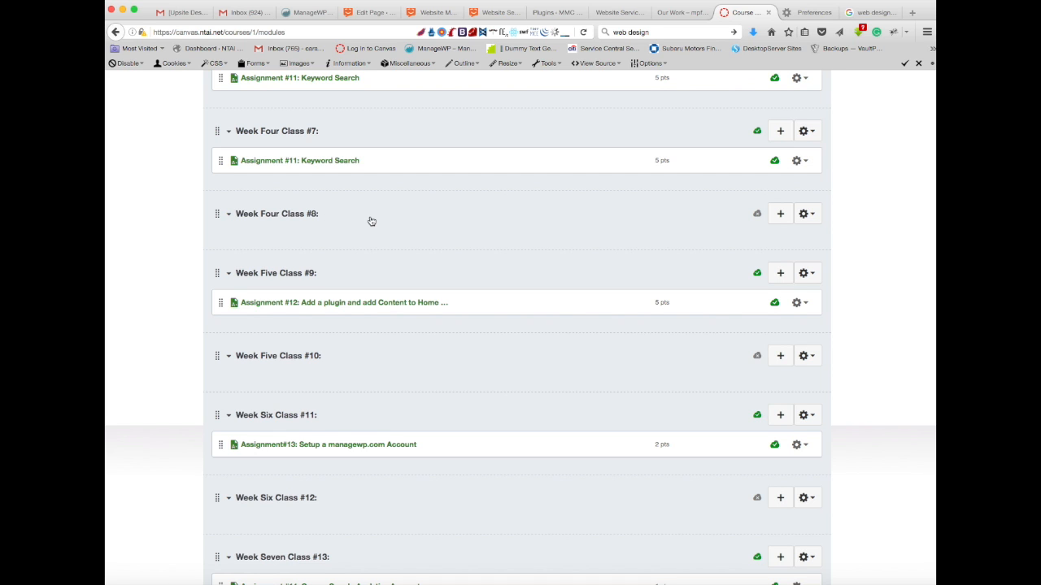
pyautogui.scroll(1, 355, 360)
# Step: Open Assignment #15: Yoast SEO from Week Seven Class #14 to read its instructions, and return to the course home page
pyautogui.scroll(-3, 356, 360)
pyautogui.scroll(-3, 355, 360)
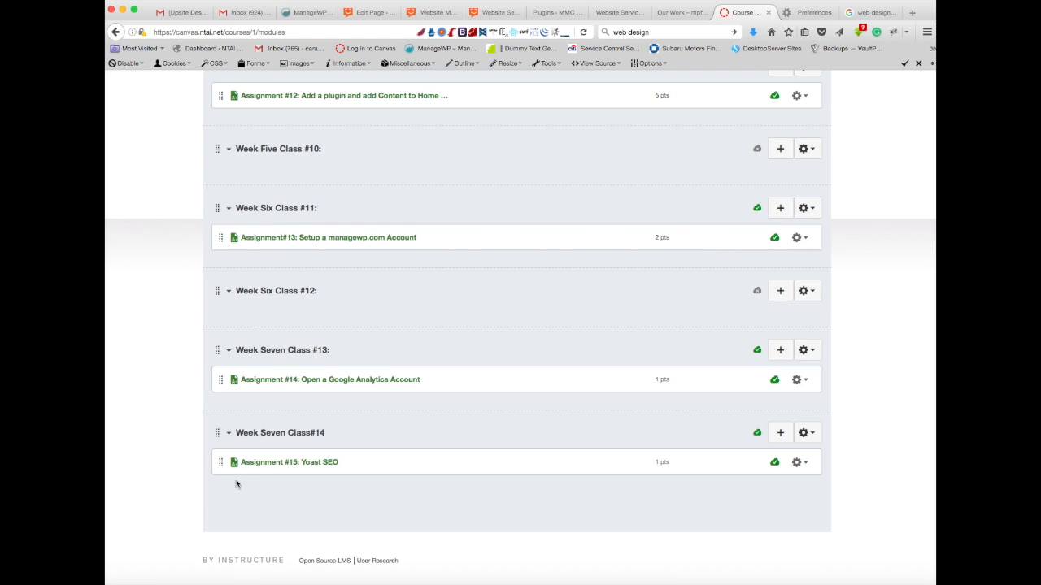
pyautogui.click(256, 464)
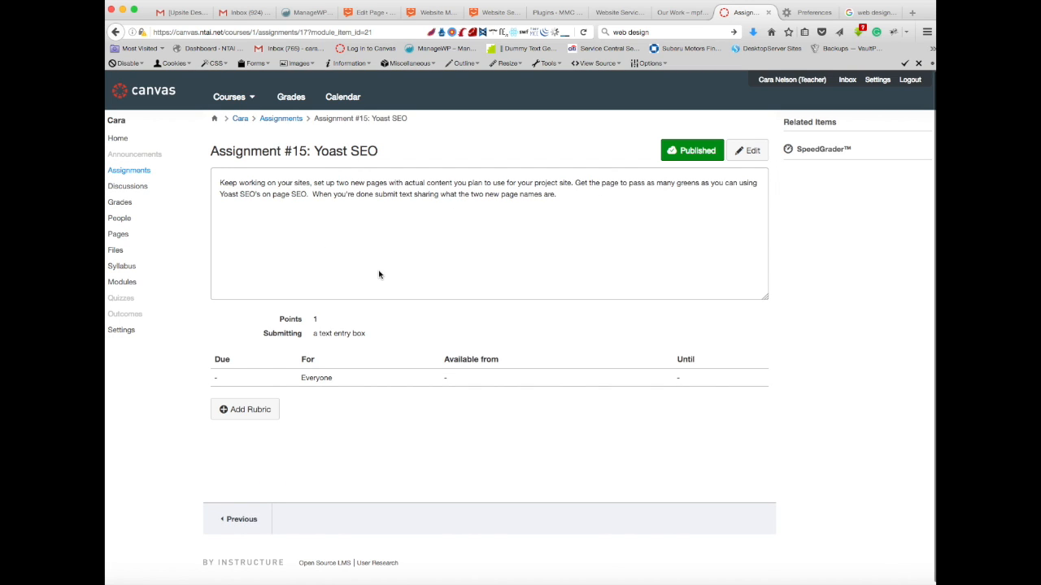
pyautogui.click(118, 140)
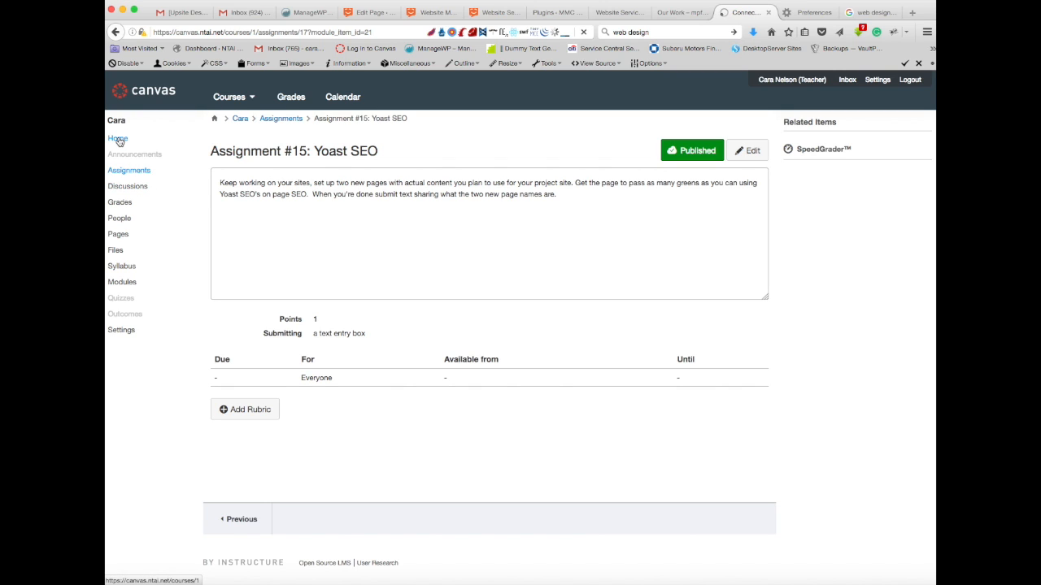